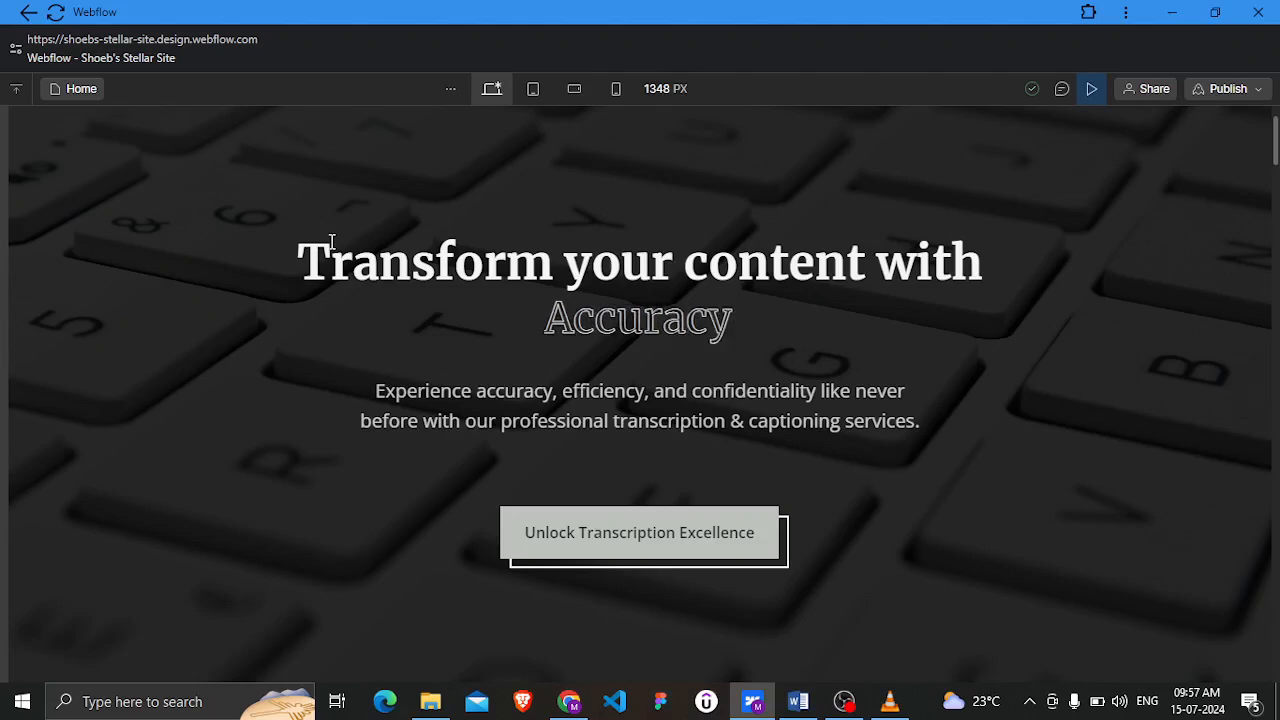
pyautogui.press('BackSpace')
pyautogui.press('BackSpace')
pyautogui.press('BackSpace')
pyautogui.press('BackSpace')
pyautogui.press('BackSpace')
pyautogui.press('BackSpace')
pyautogui.press('BackSpace')
pyautogui.press('BackSpace')
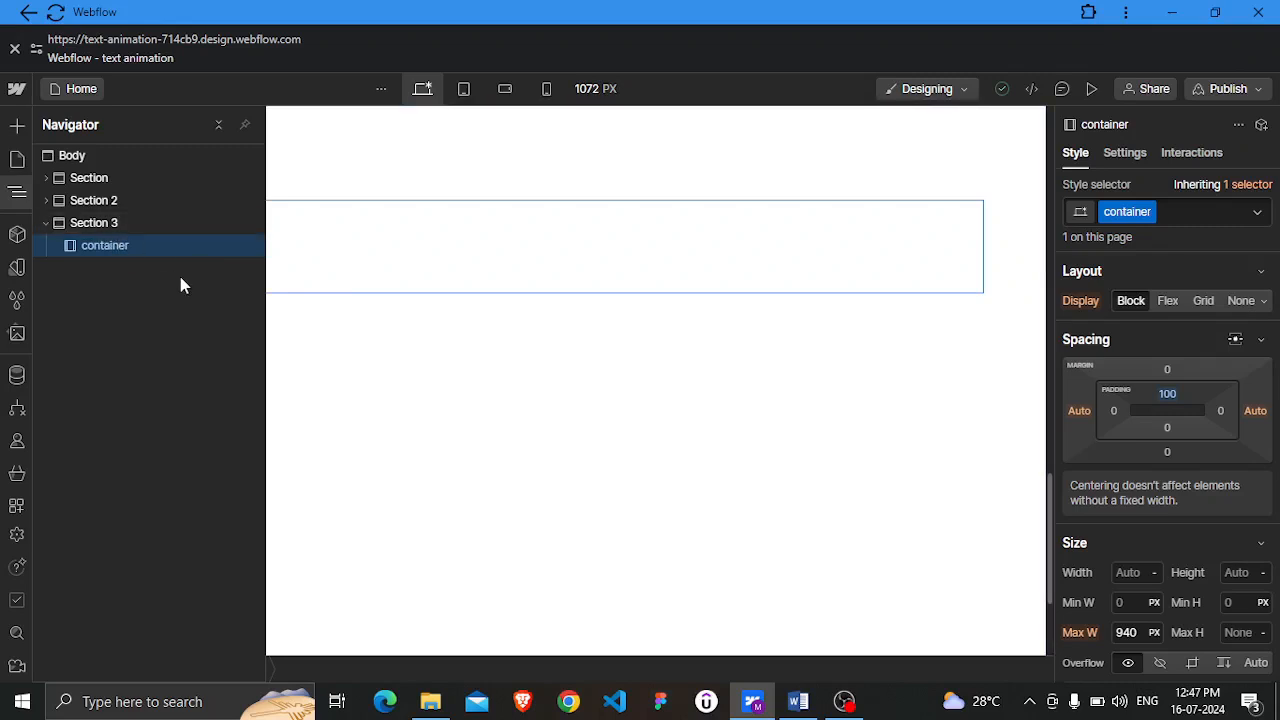
# Add a Div Block inside the container of Section 3, then nest a second Div Block inside it
pyautogui.hotkey('ctrl', 'k')
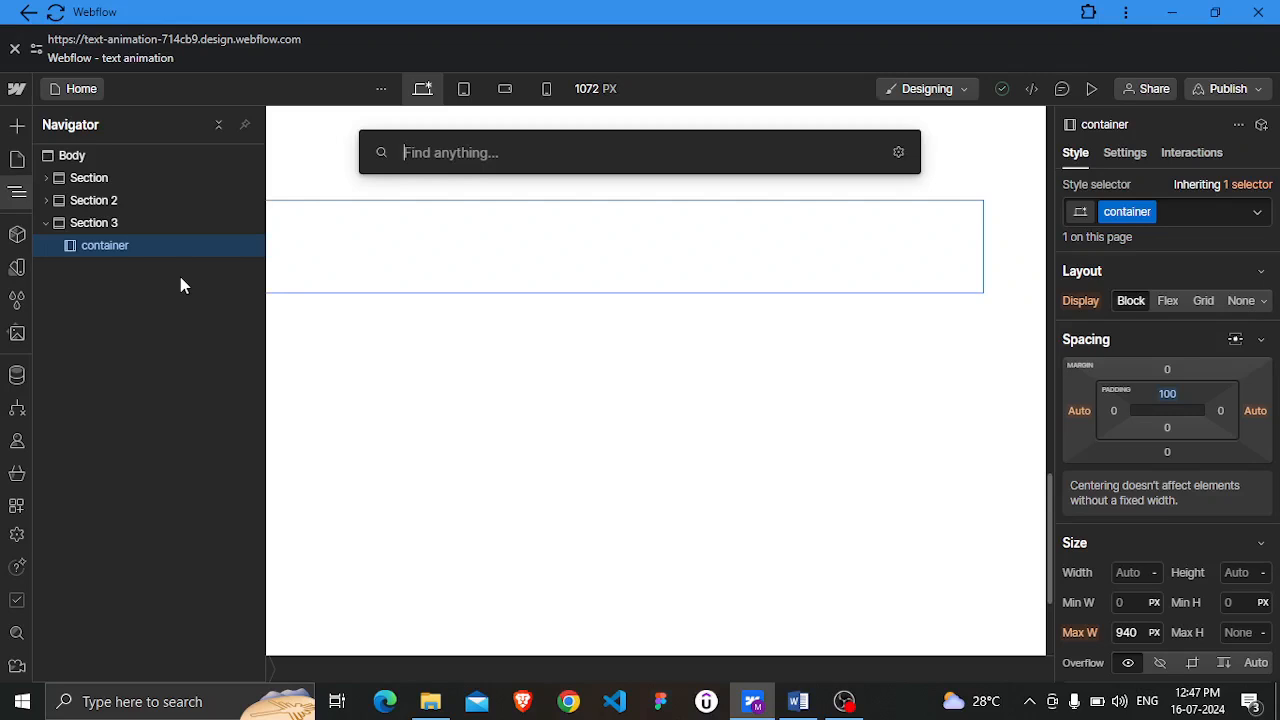
pyautogui.write('div')
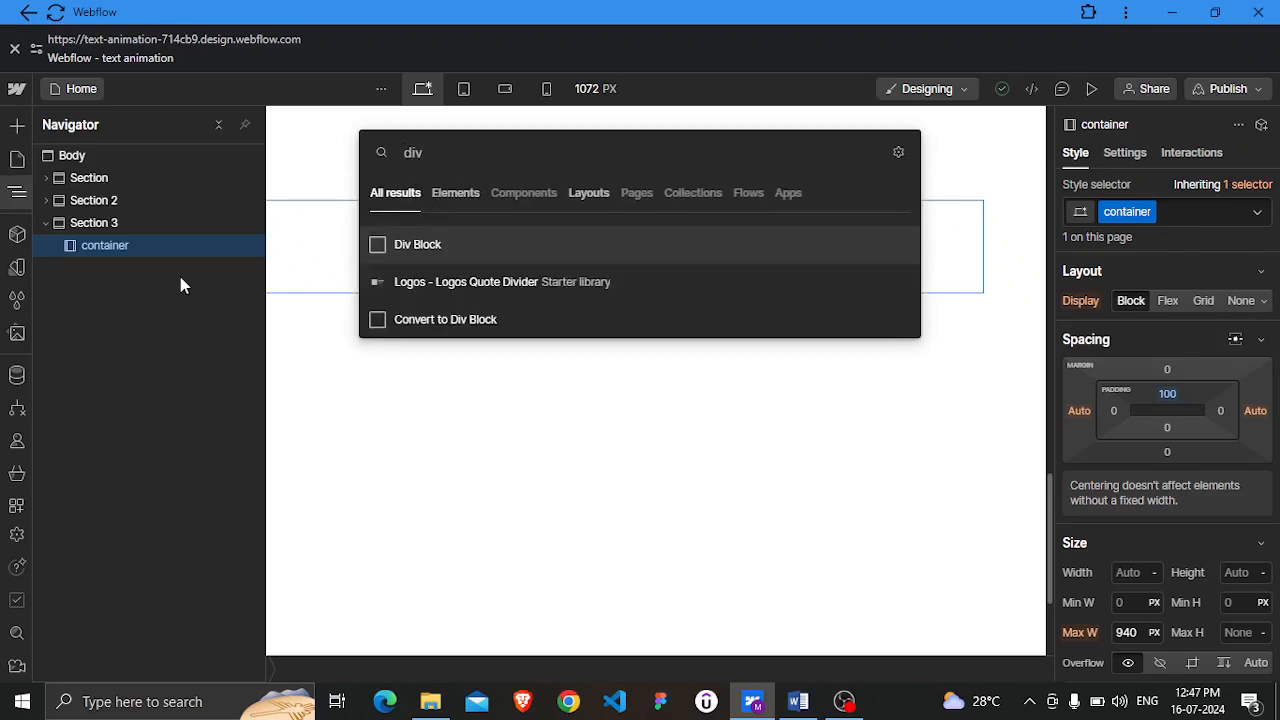
pyautogui.press('Return')
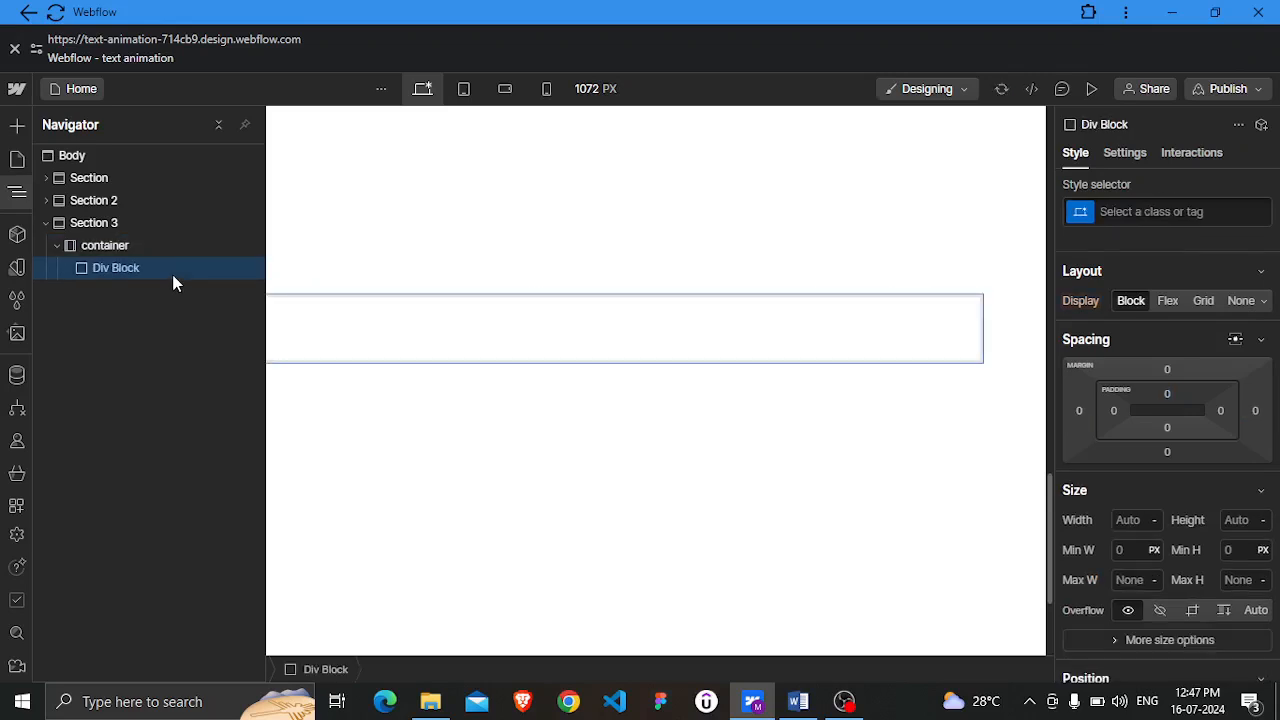
pyautogui.hotkey('ctrl', 'k')
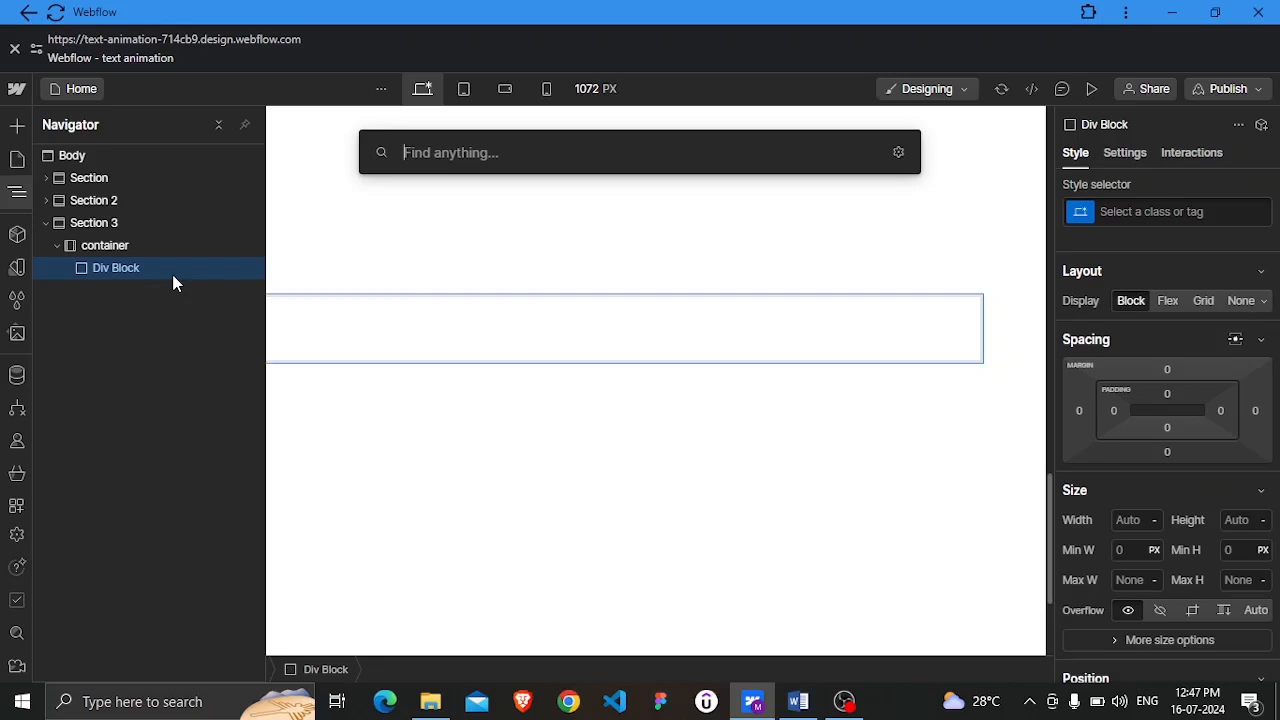
pyautogui.write('di')
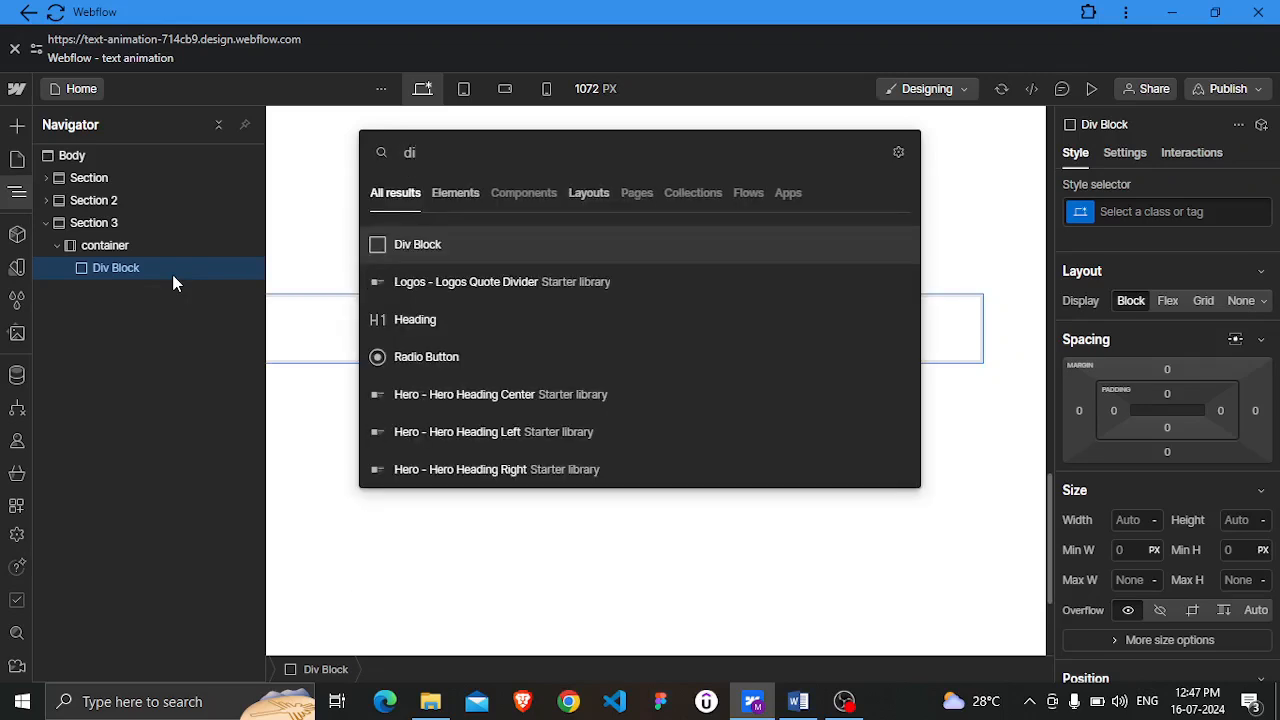
pyautogui.write('v')
pyautogui.press('Return')
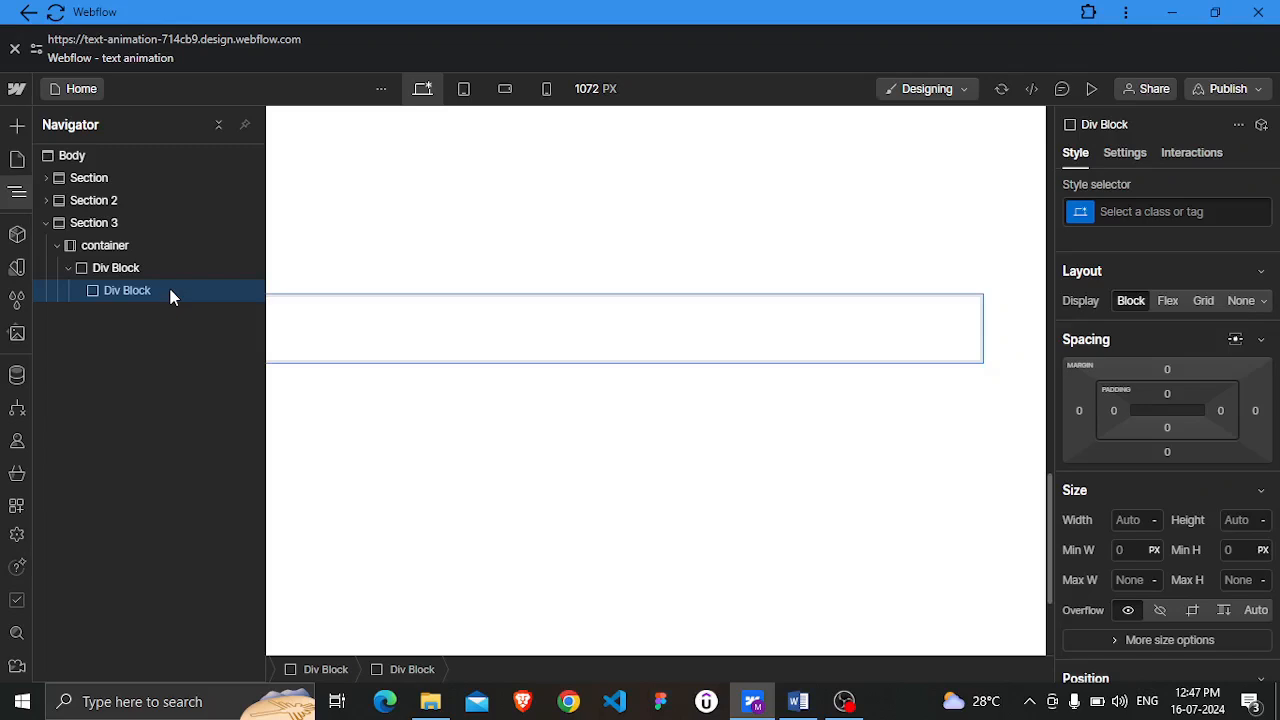
# Add two Text Blocks inside the inner Div Block
pyautogui.hotkey('ctrl', 'k')
pyautogui.write('tex')
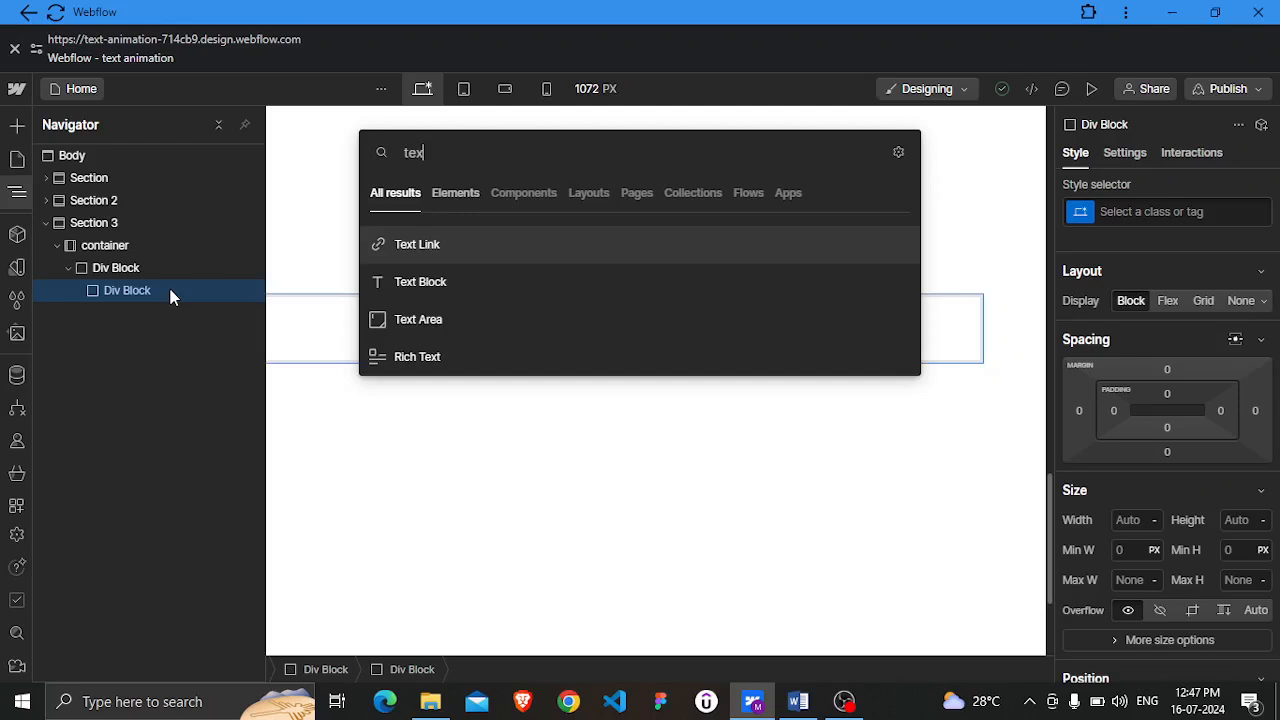
pyautogui.write('t')
pyautogui.click(444, 295)
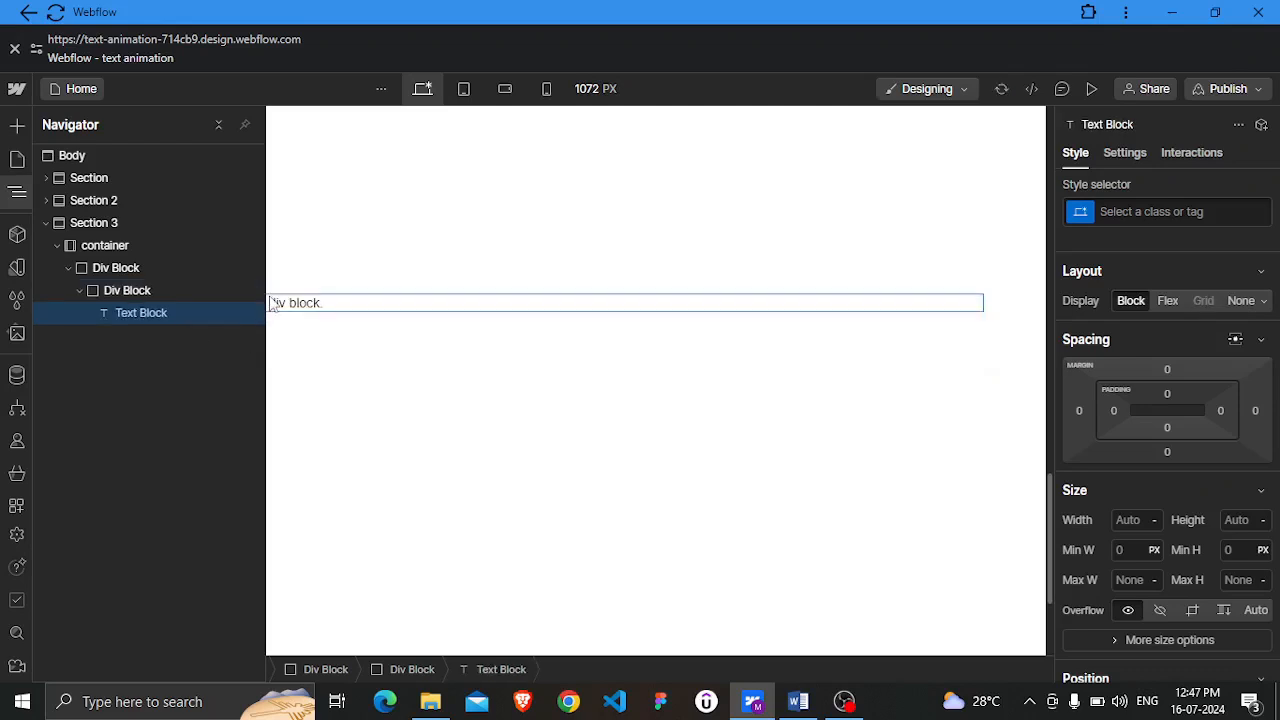
pyautogui.click(186, 290)
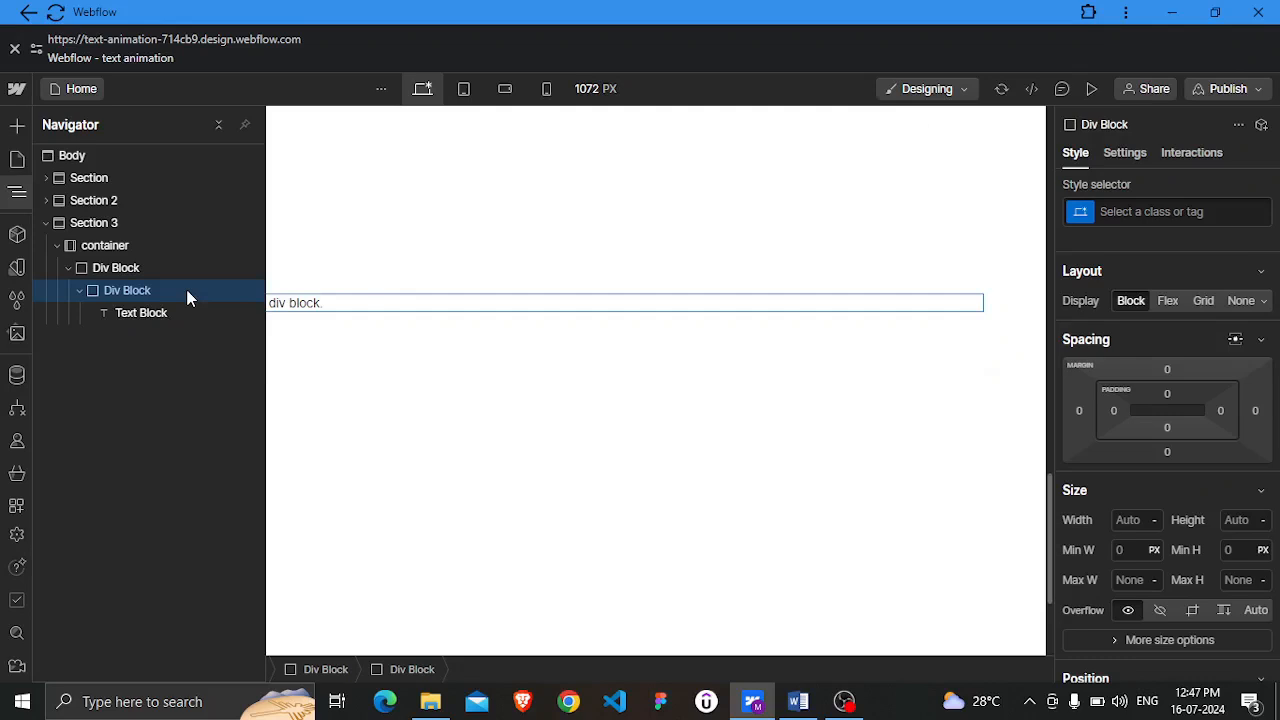
pyautogui.hotkey('ctrl', 'e')
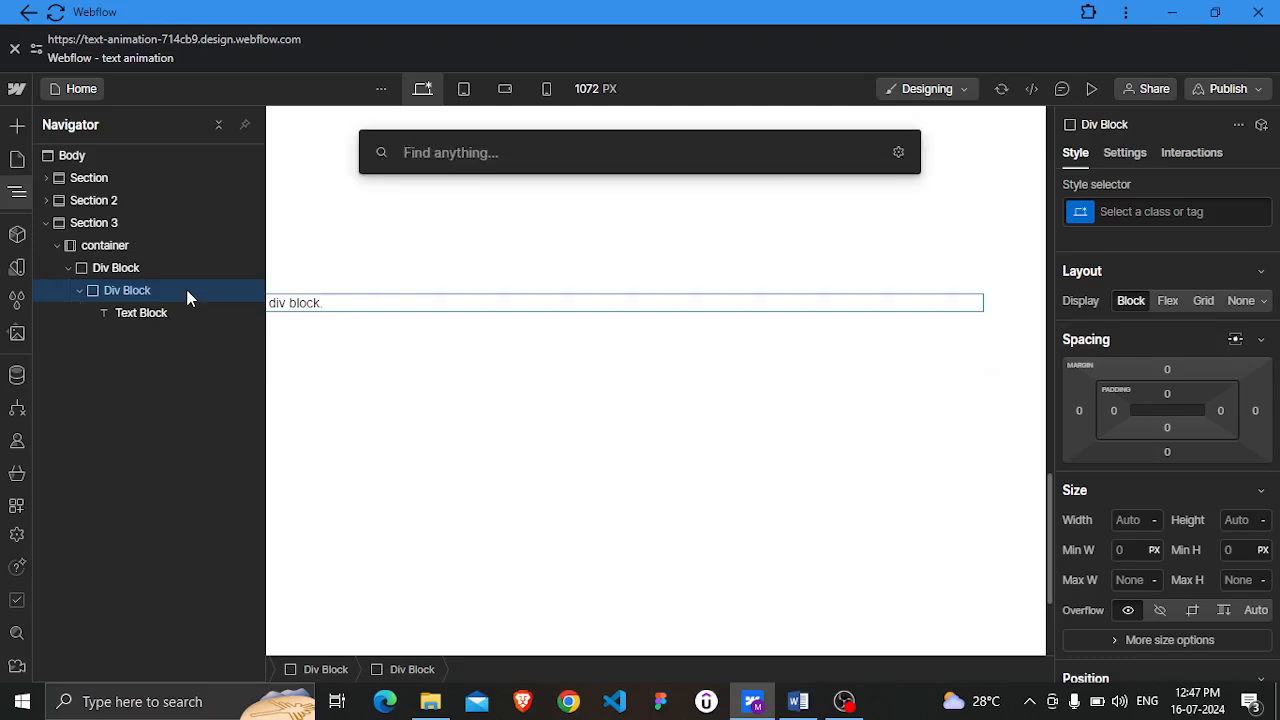
pyautogui.write('text')
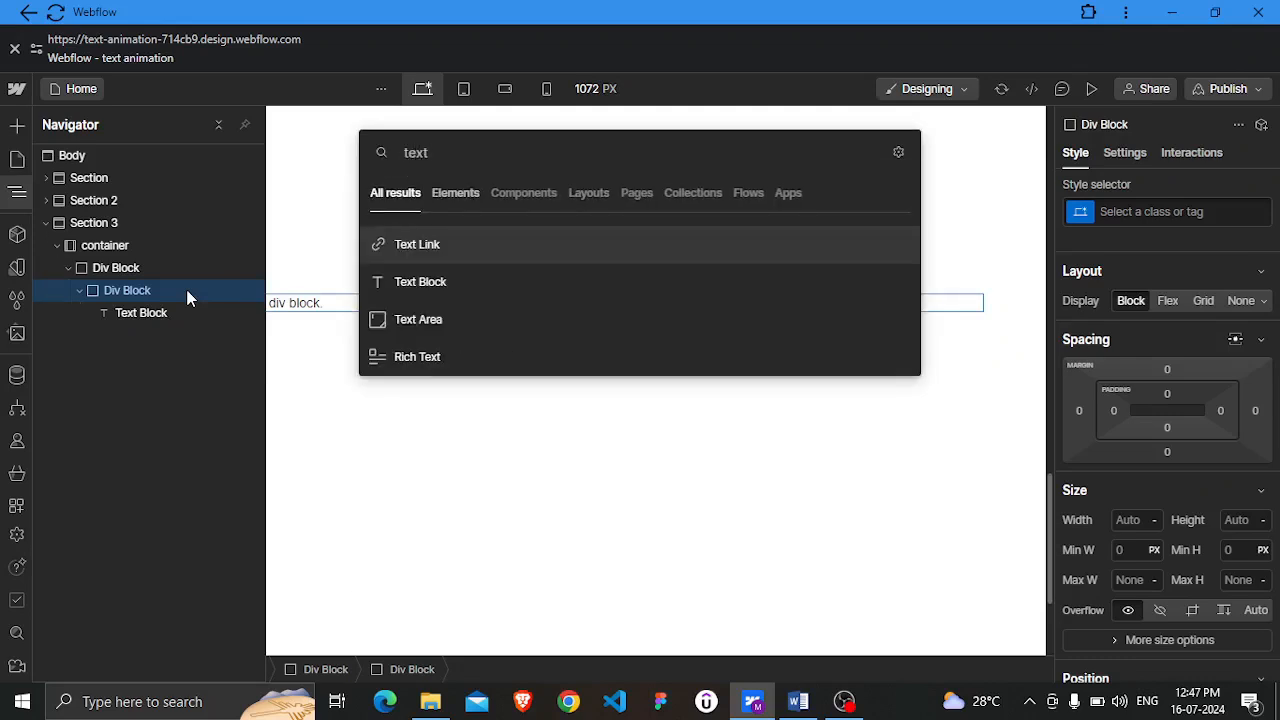
pyautogui.click(410, 284)
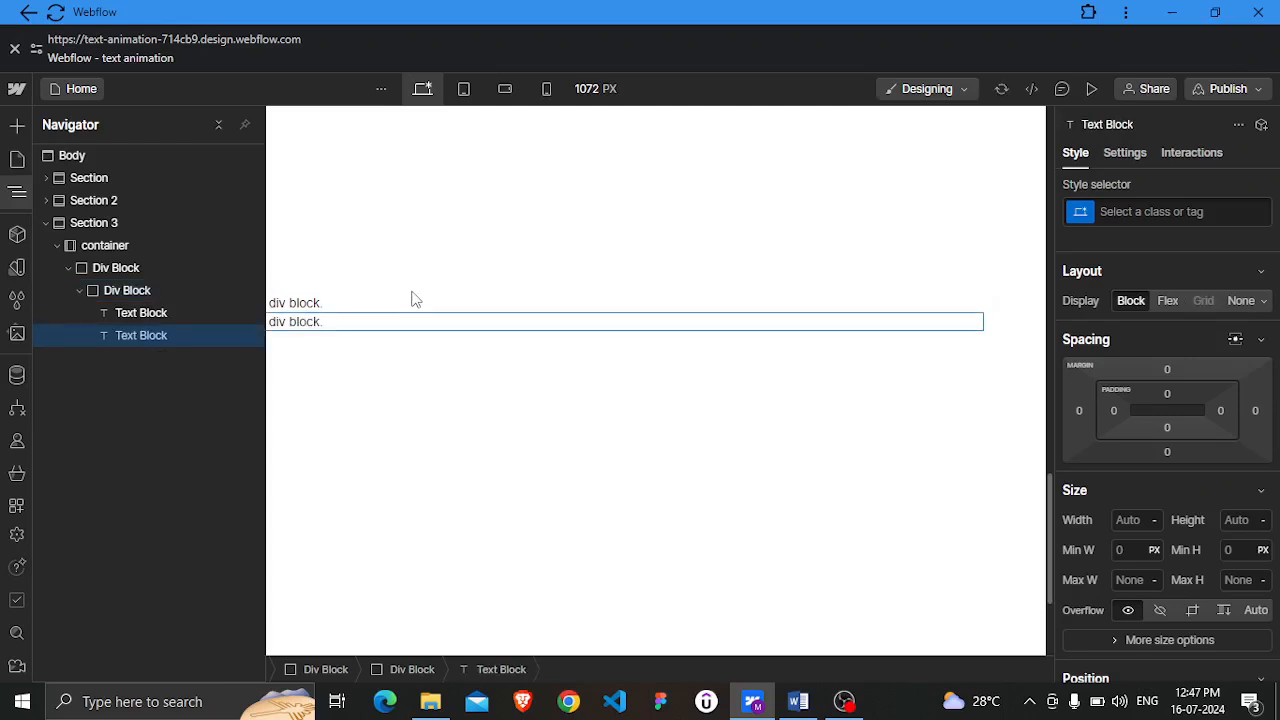
# Give the first Text Block a new class named sleek blk
pyautogui.click(160, 314)
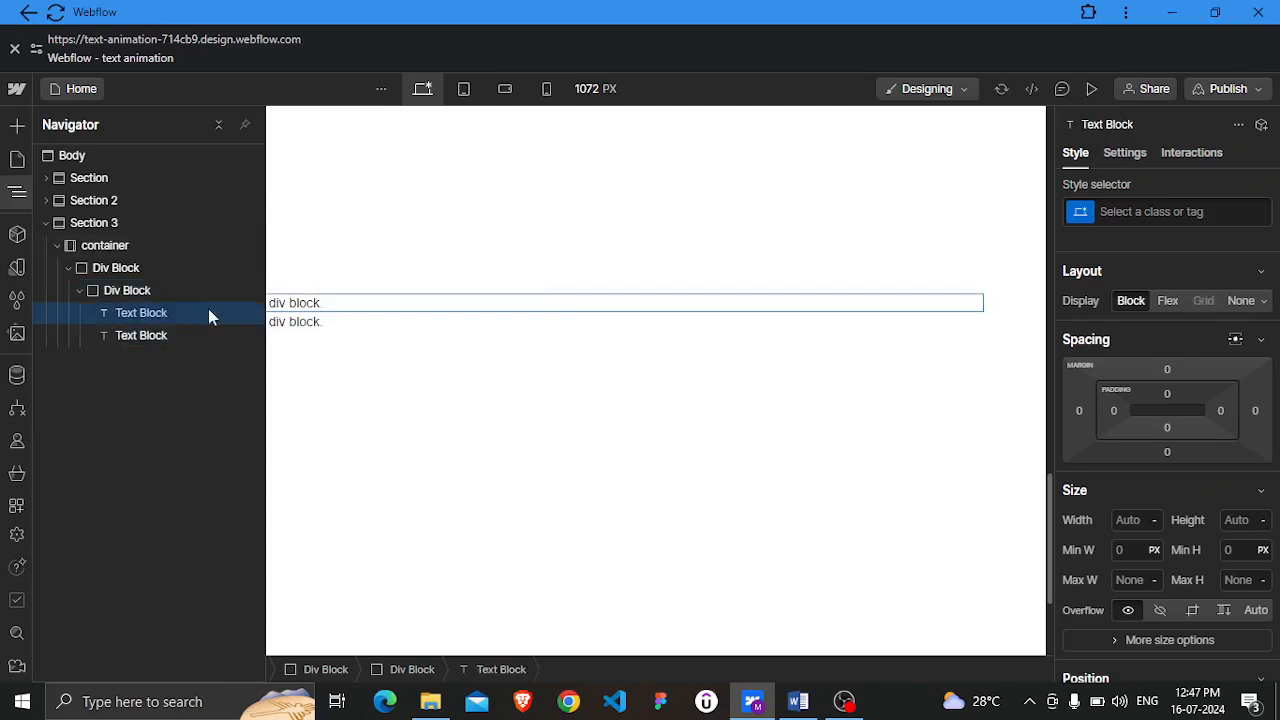
pyautogui.click(1149, 210)
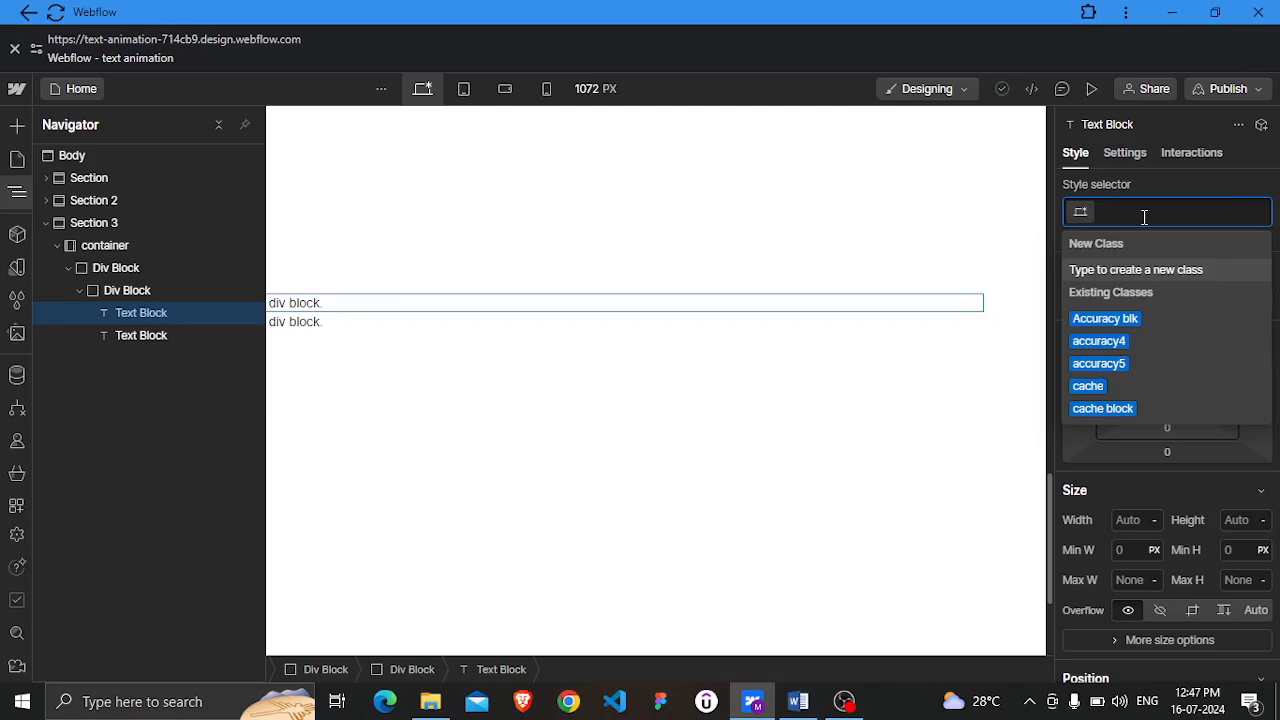
pyautogui.write('sleek')
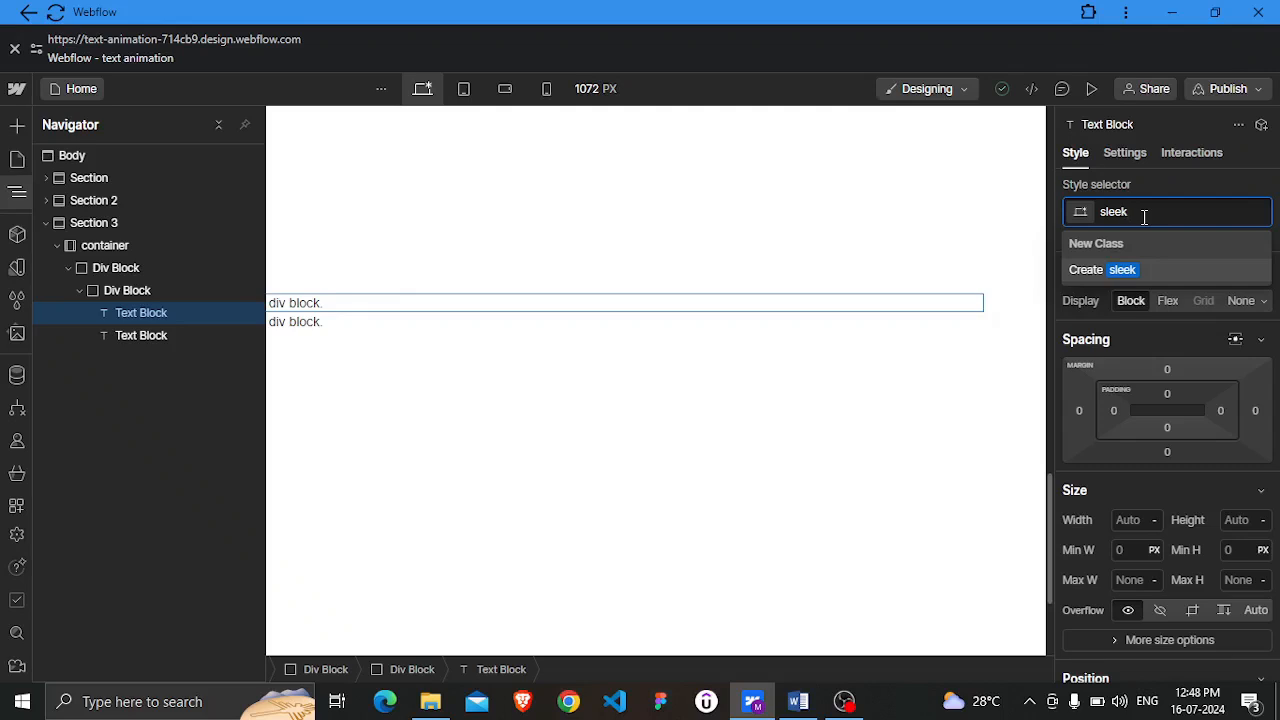
pyautogui.write(' blh')
pyautogui.press('BackSpace')
pyautogui.write('k')
pyautogui.press('Return')
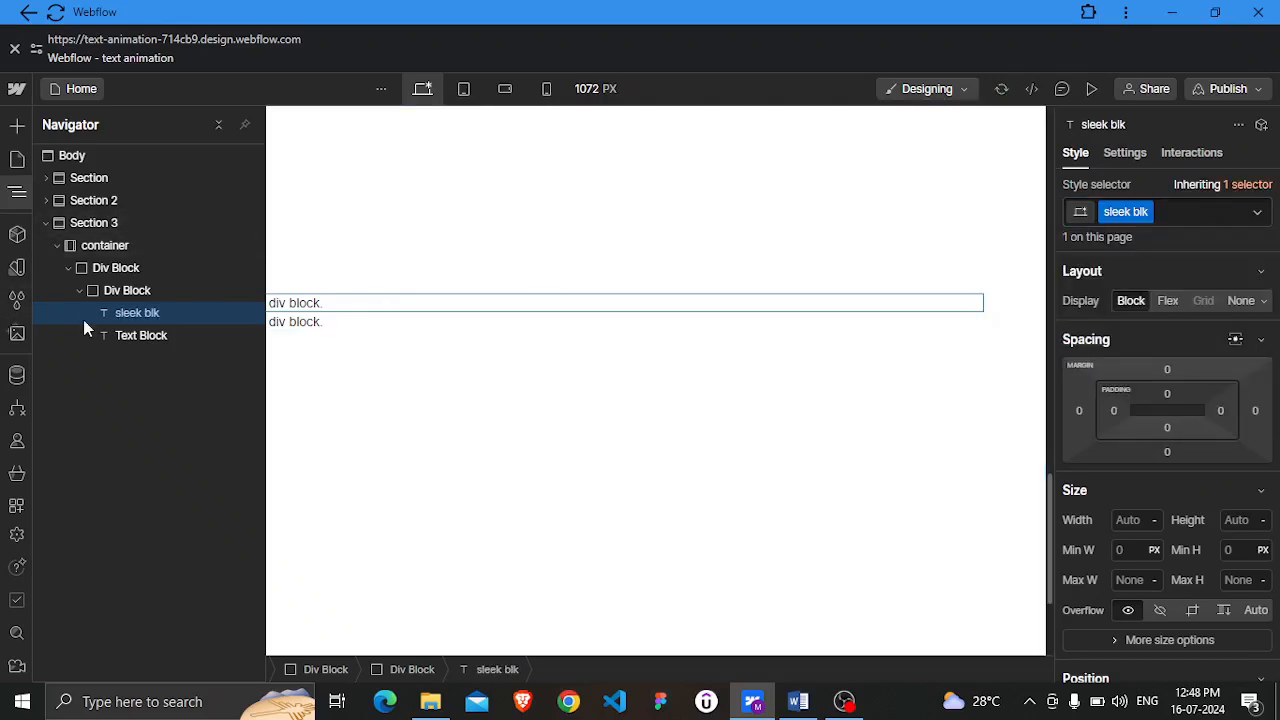
# Give the second Text Block a new class named fast blk
pyautogui.click(155, 339)
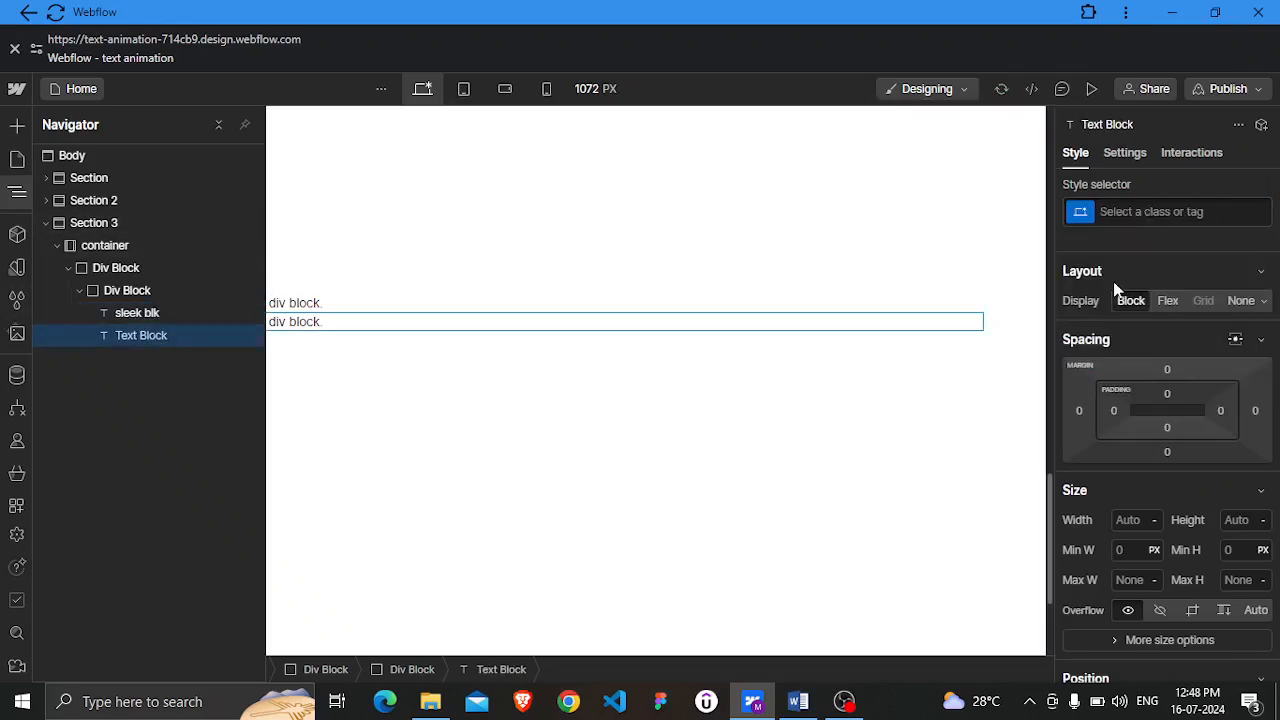
pyautogui.click(1123, 215)
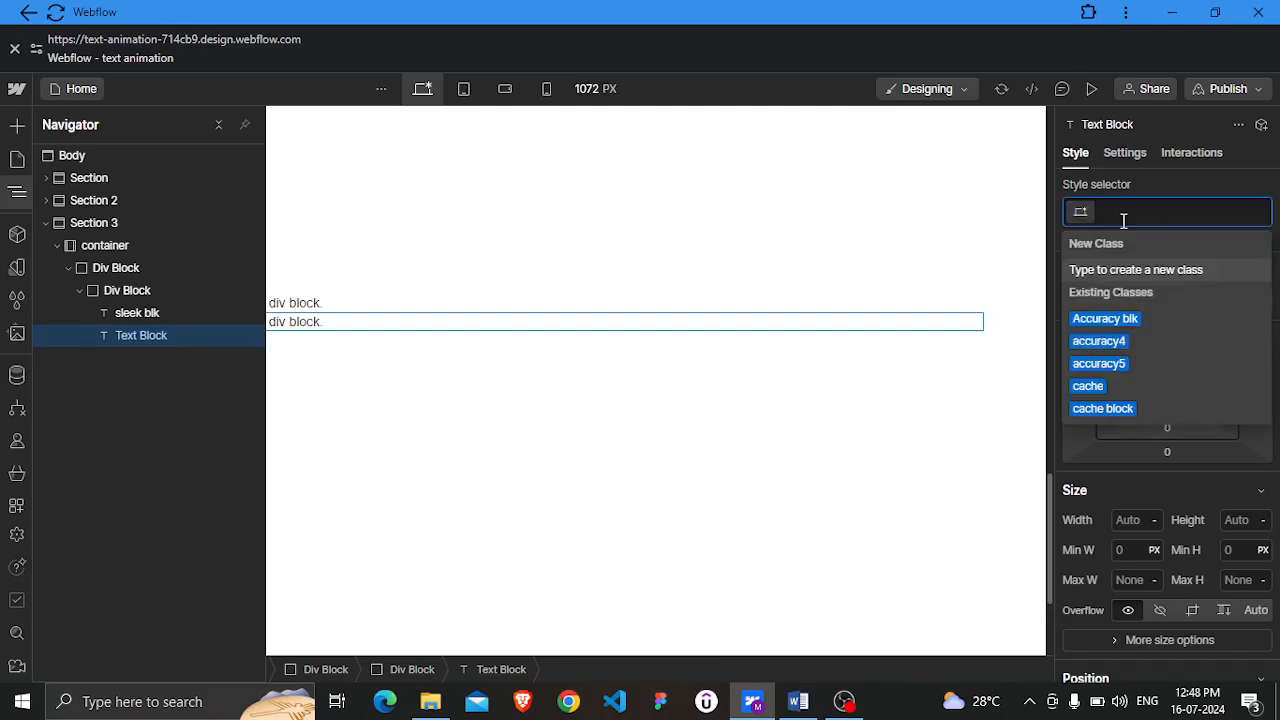
pyautogui.write('fasr')
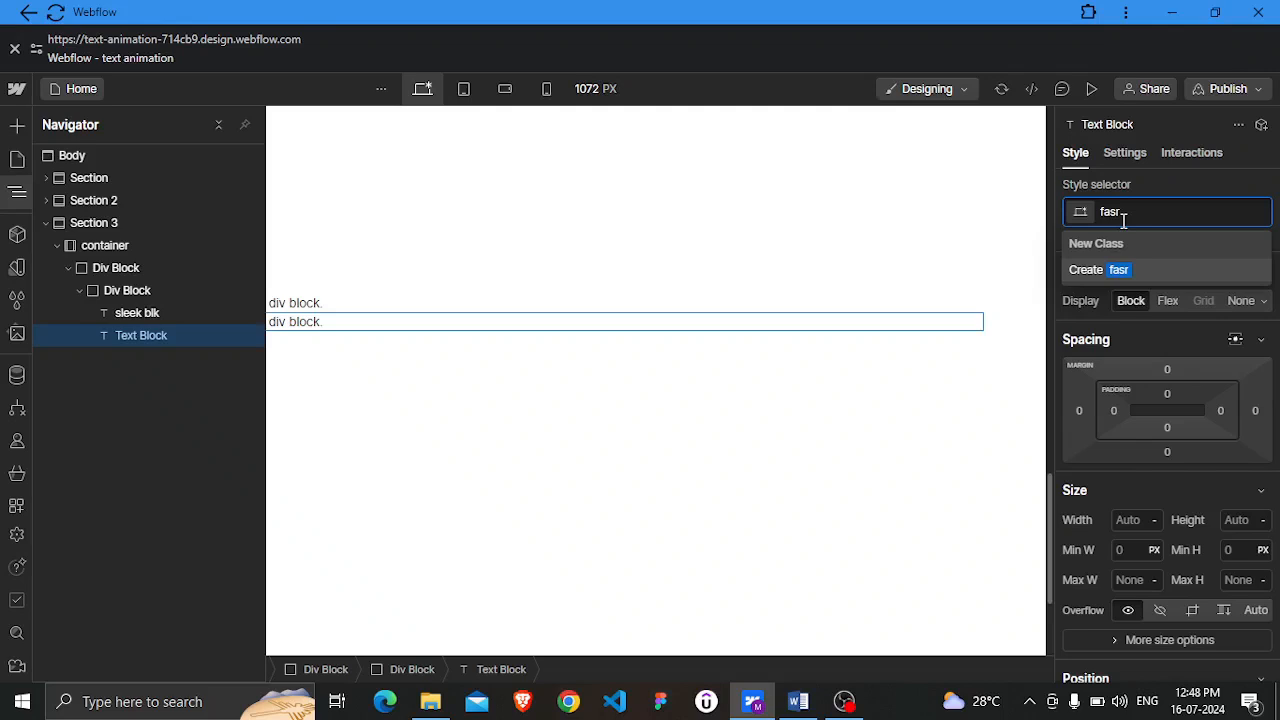
pyautogui.press('BackSpace')
pyautogui.write('t blk')
pyautogui.press('Return')
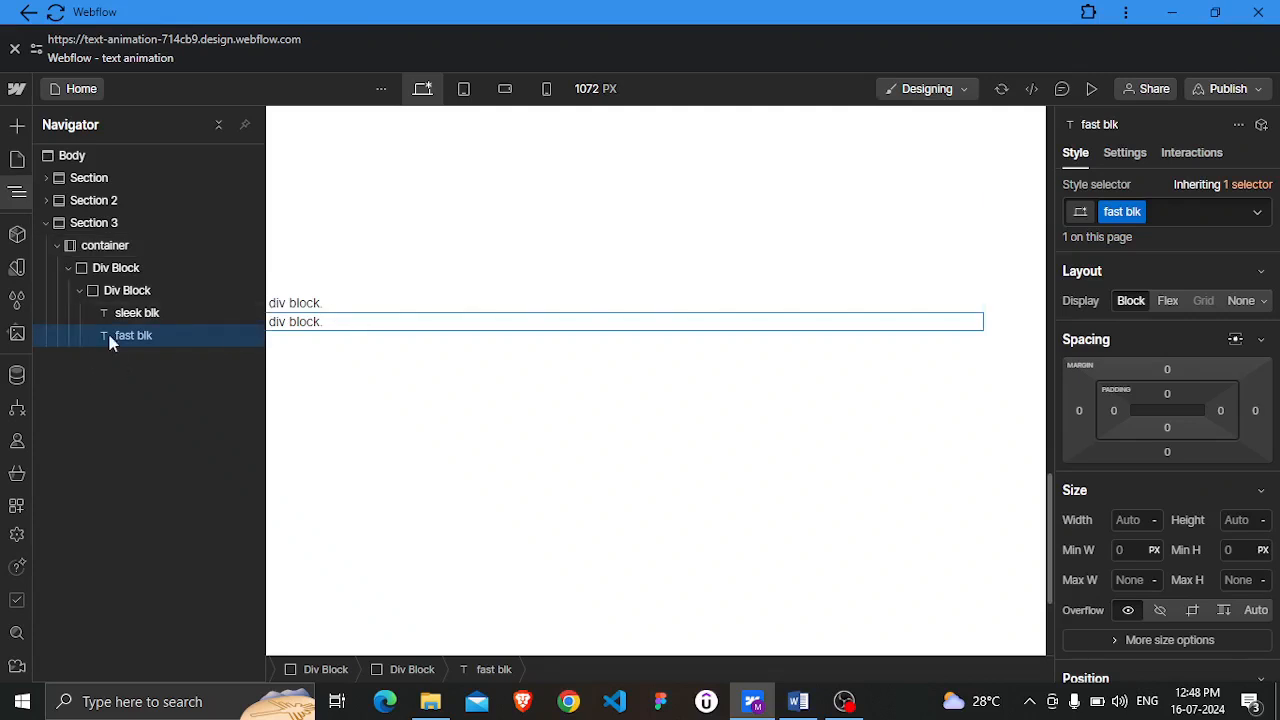
# Give the outer Div Block a new class named typing text wrapper
pyautogui.click(114, 277)
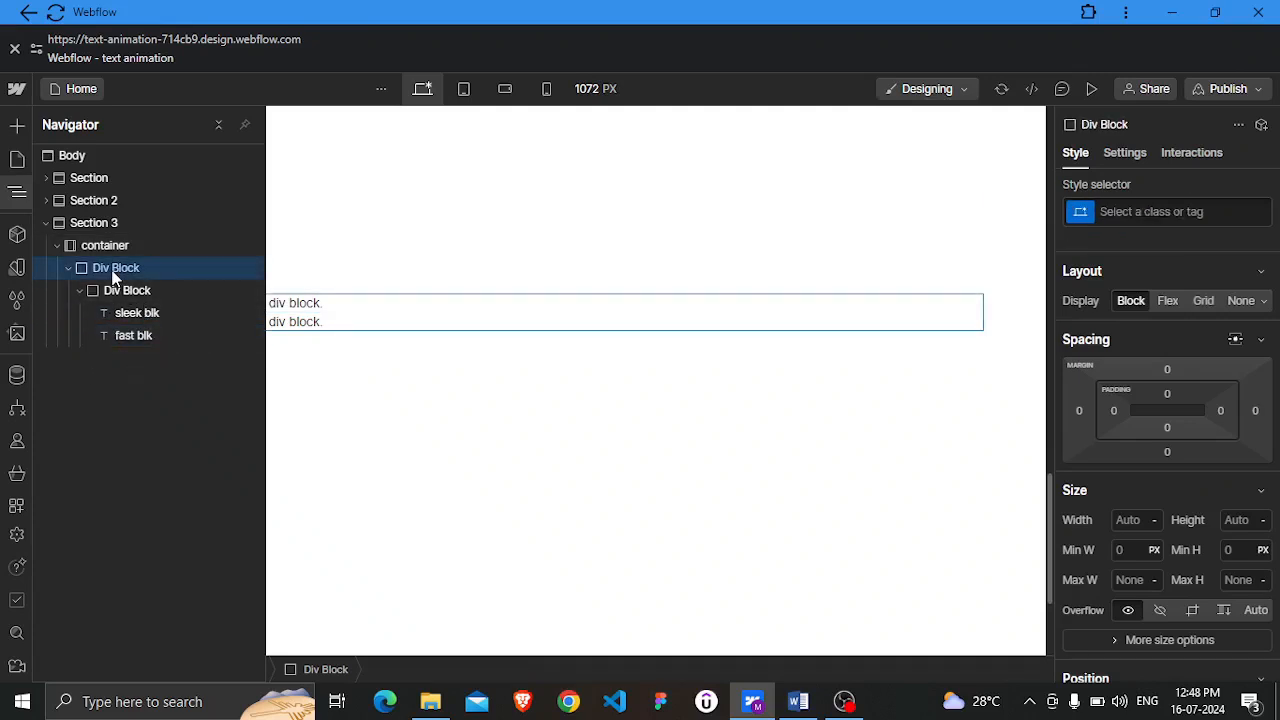
pyautogui.click(1138, 212)
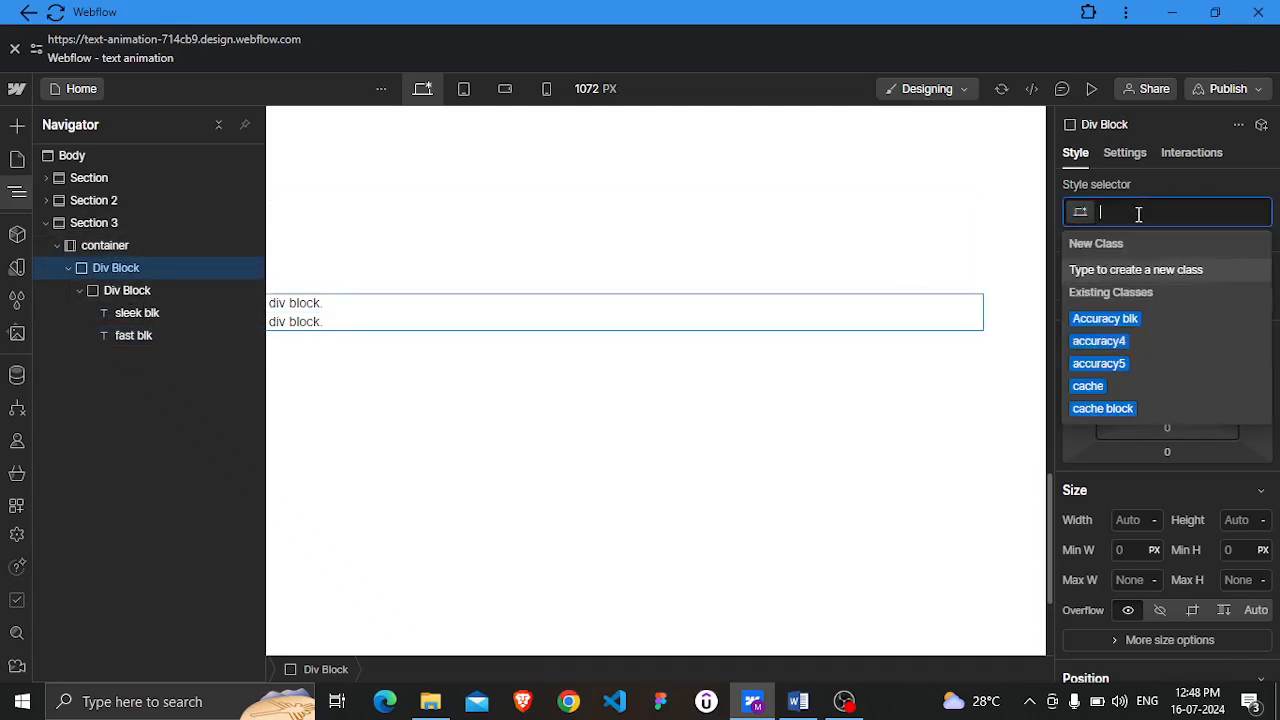
pyautogui.write('wra')
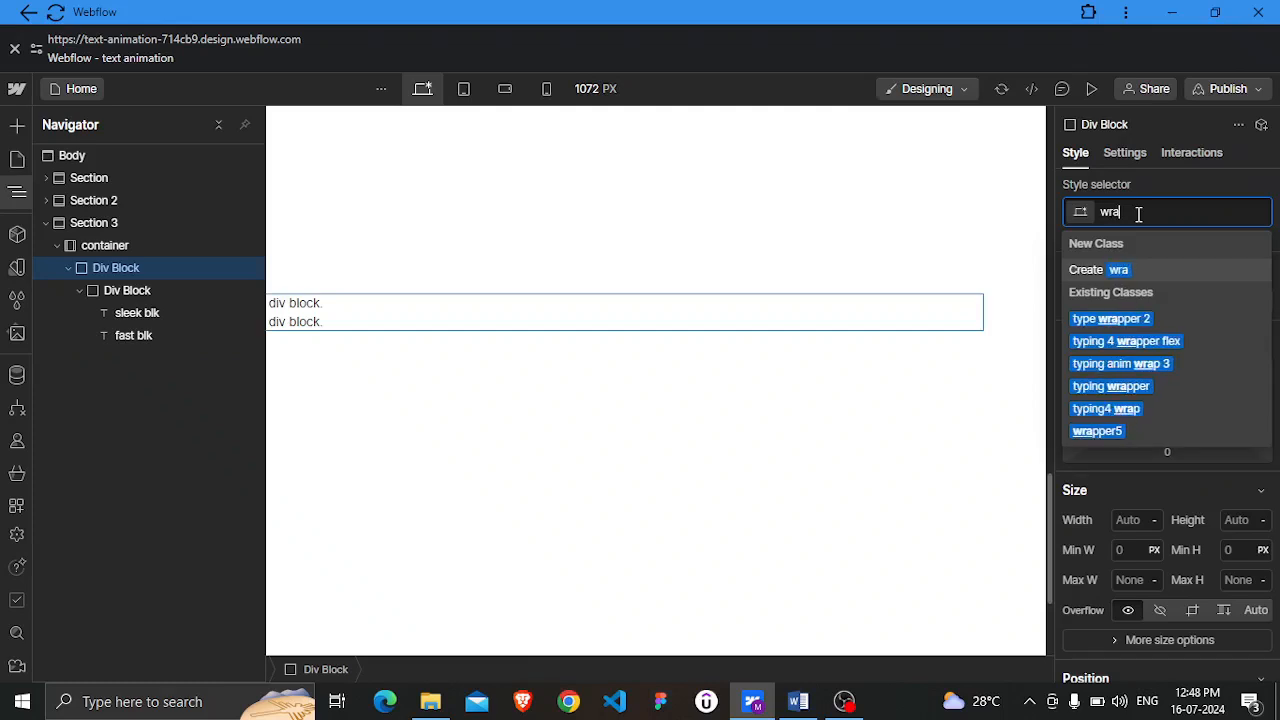
pyautogui.write('pper')
pyautogui.press('Home')
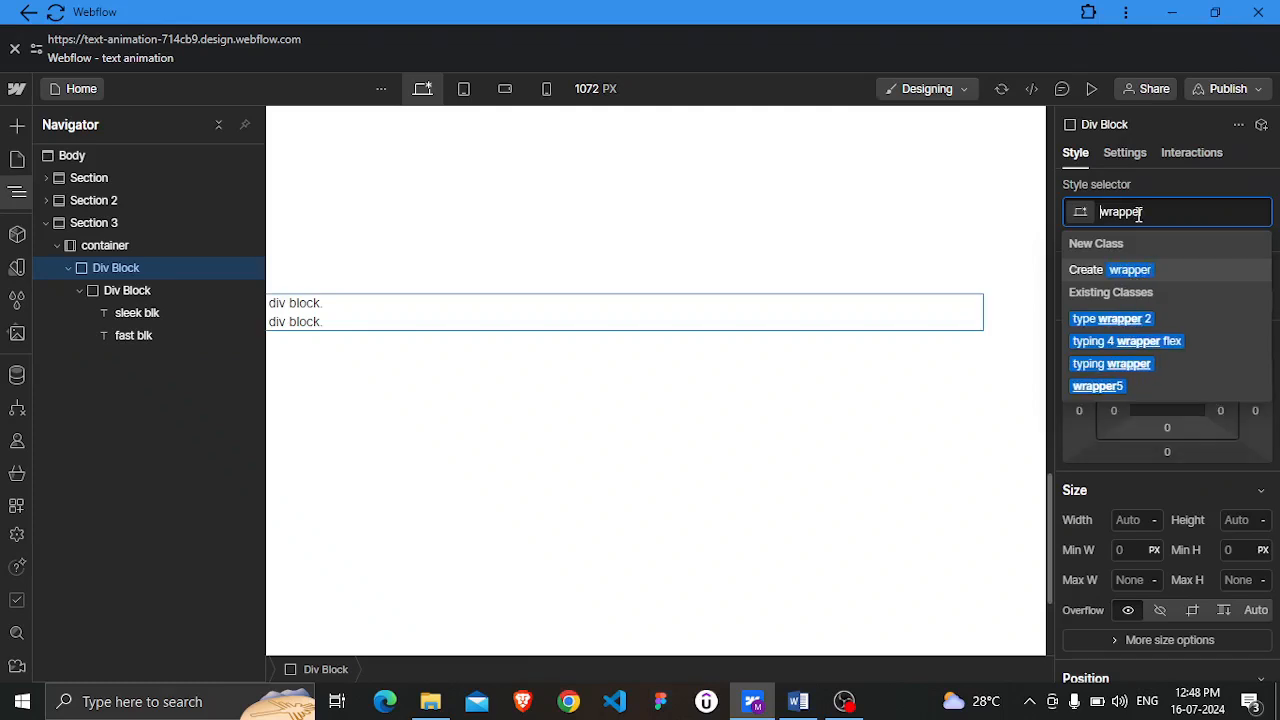
pyautogui.write('typing')
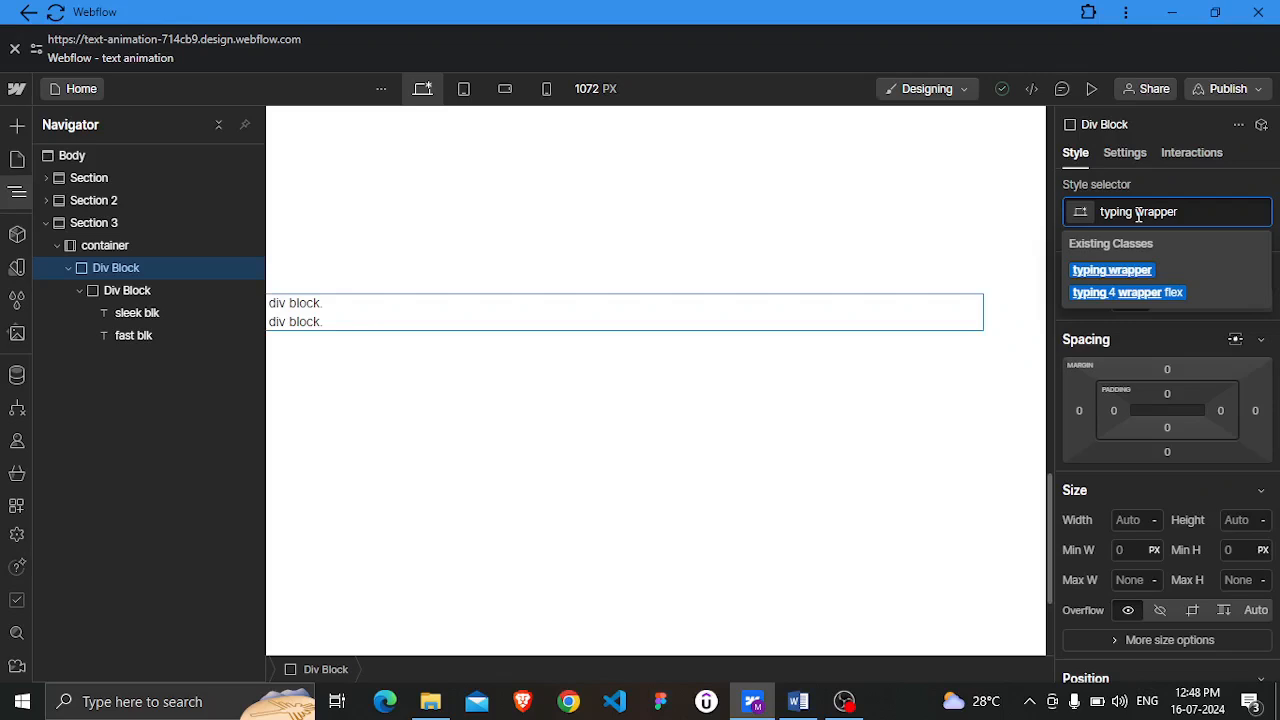
pyautogui.write('text')
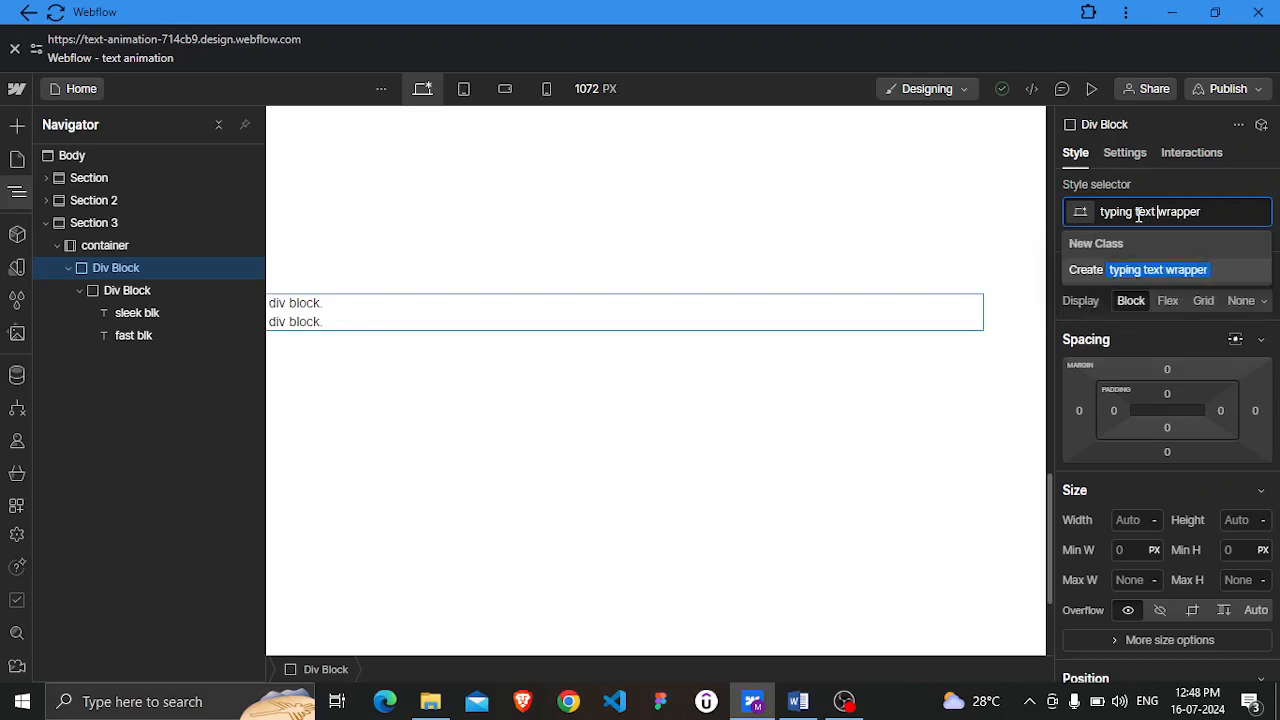
pyautogui.press('Return')
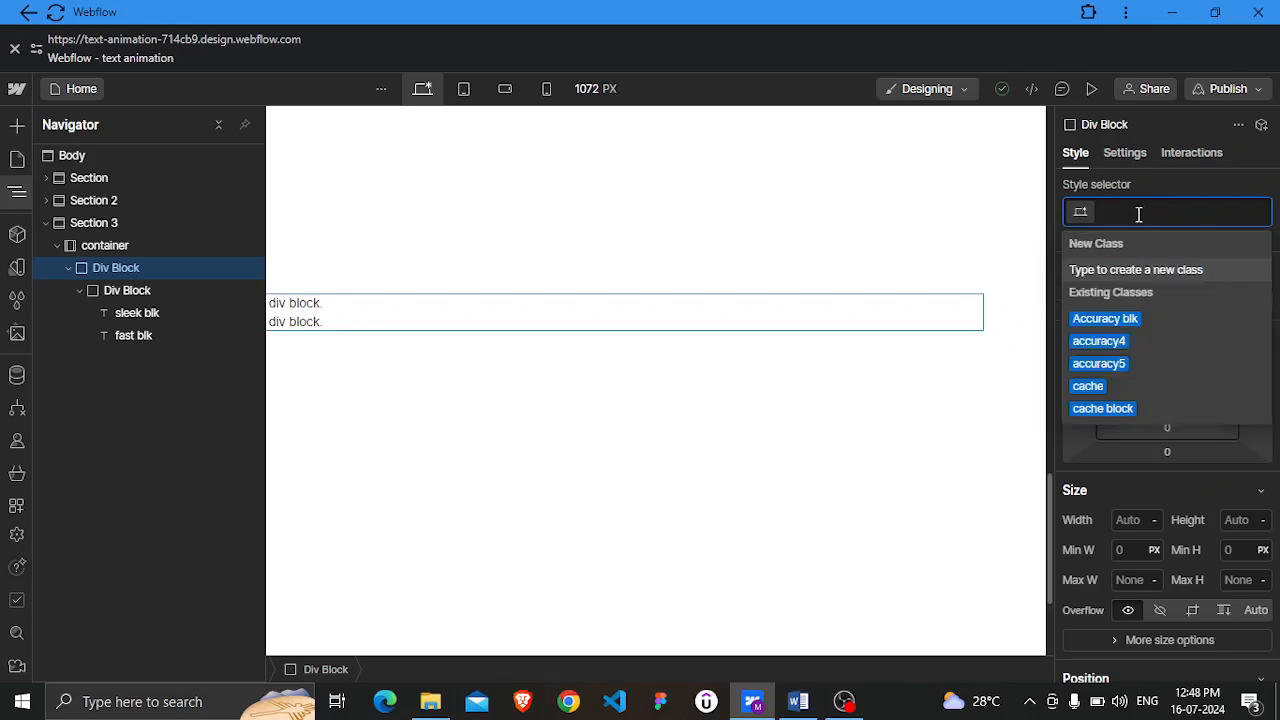
# Give the inner Div Block a new class named flex
pyautogui.click(130, 292)
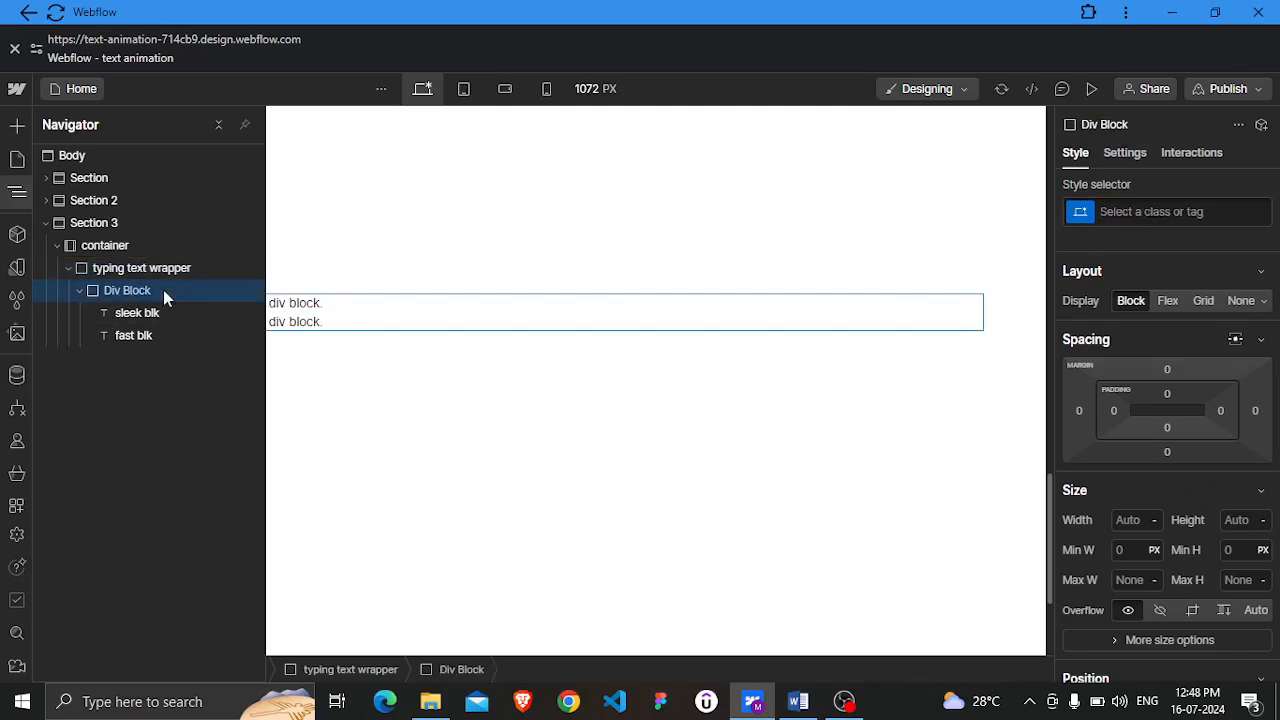
pyautogui.click(1163, 214)
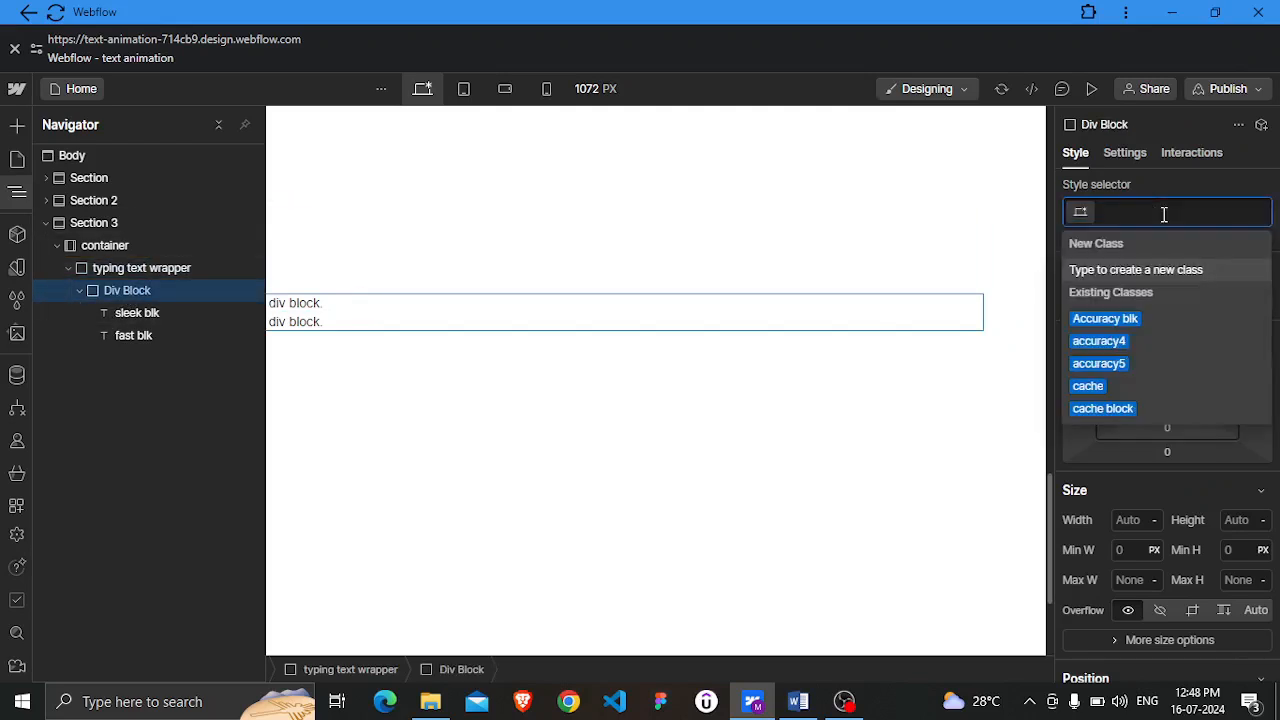
pyautogui.write('flex')
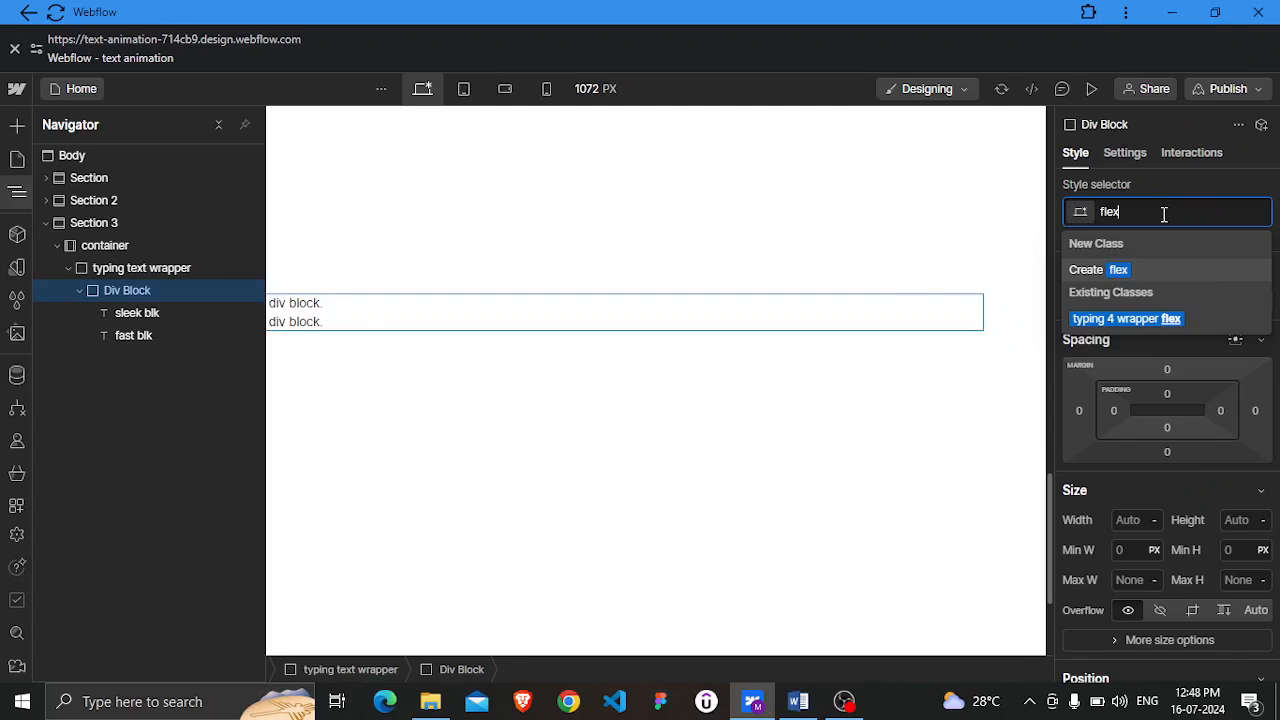
pyautogui.press('Return')
pyautogui.press('Escape')
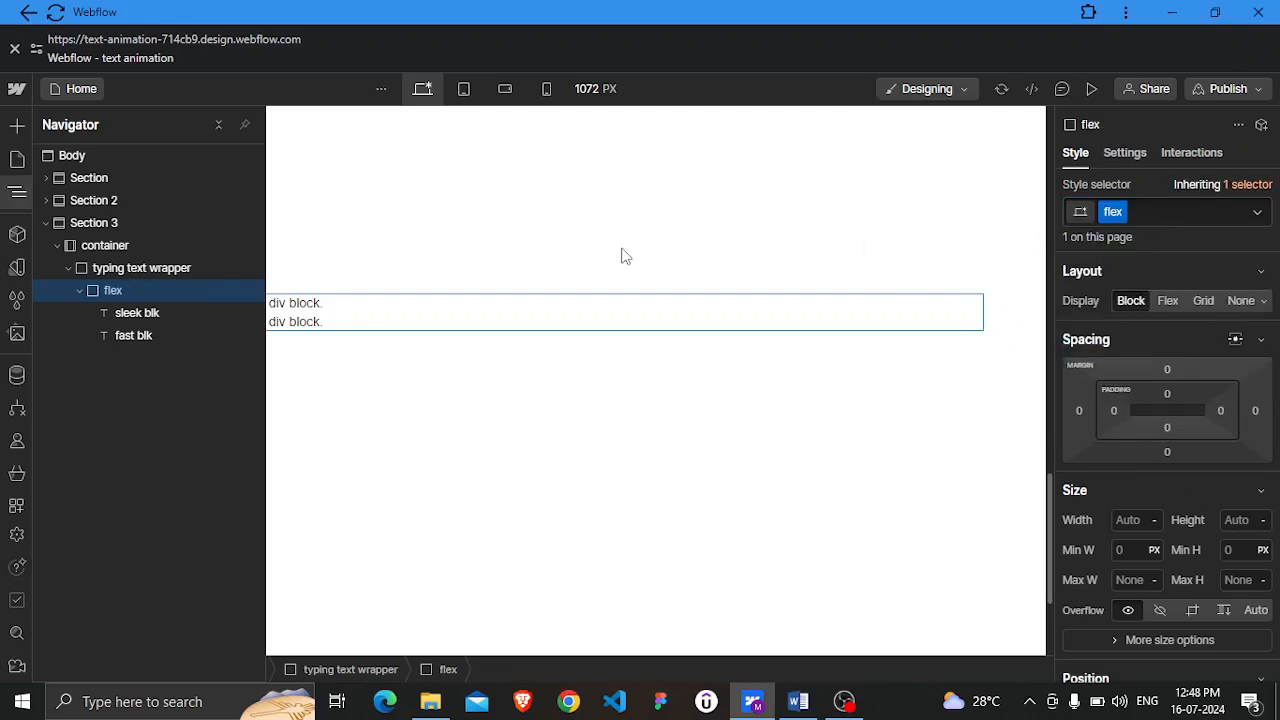
# Set the typing text wrapper's overflow to hidden
pyautogui.click(143, 277)
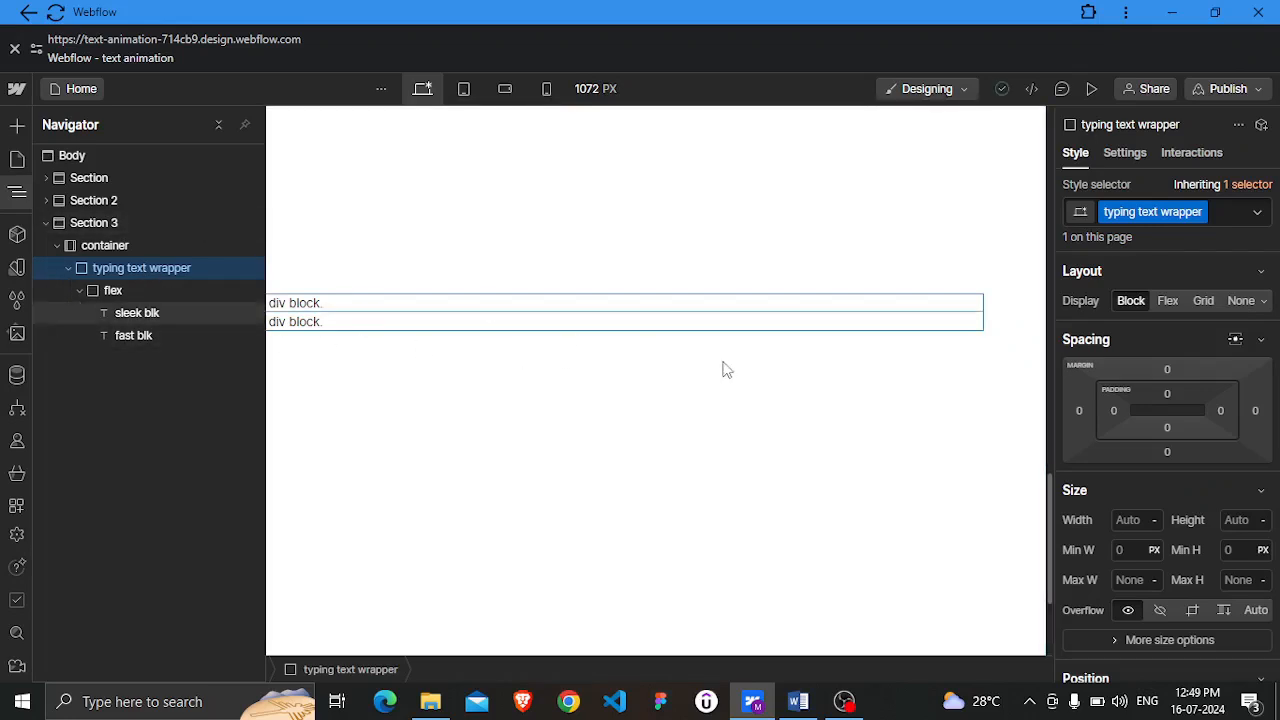
pyautogui.scroll(-2, 1188, 350)
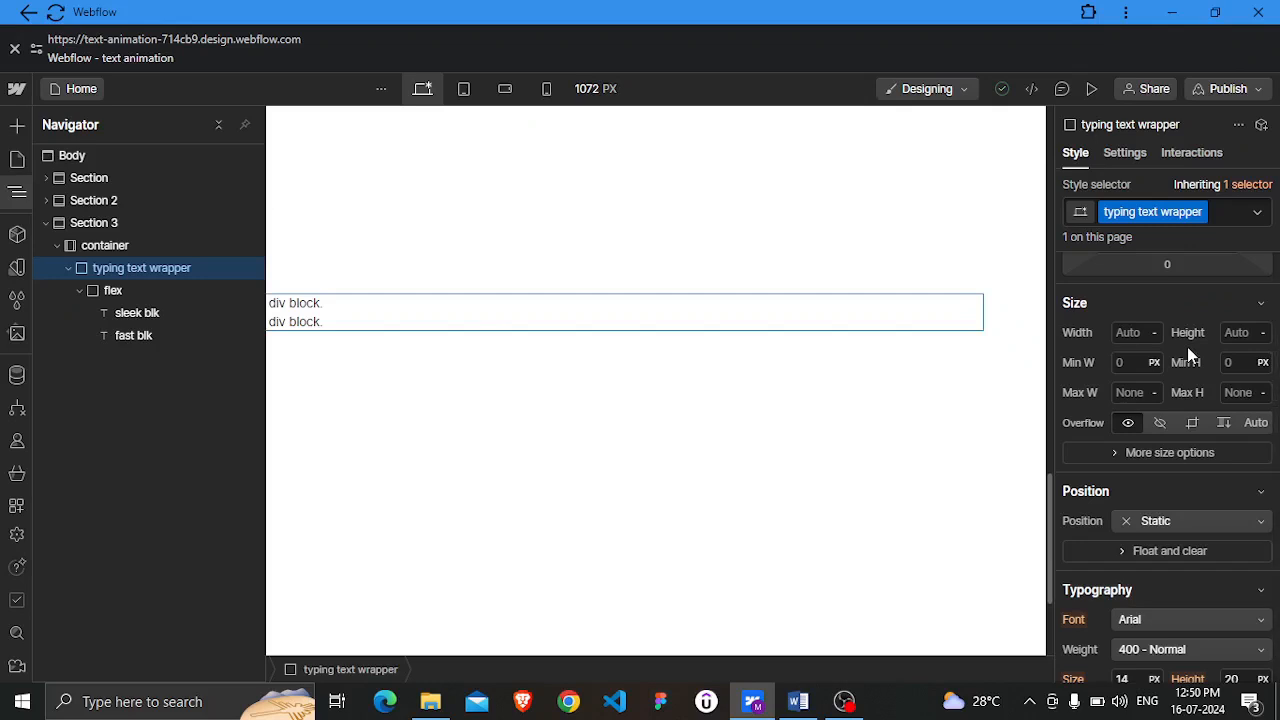
pyautogui.scroll(-1, 1188, 355)
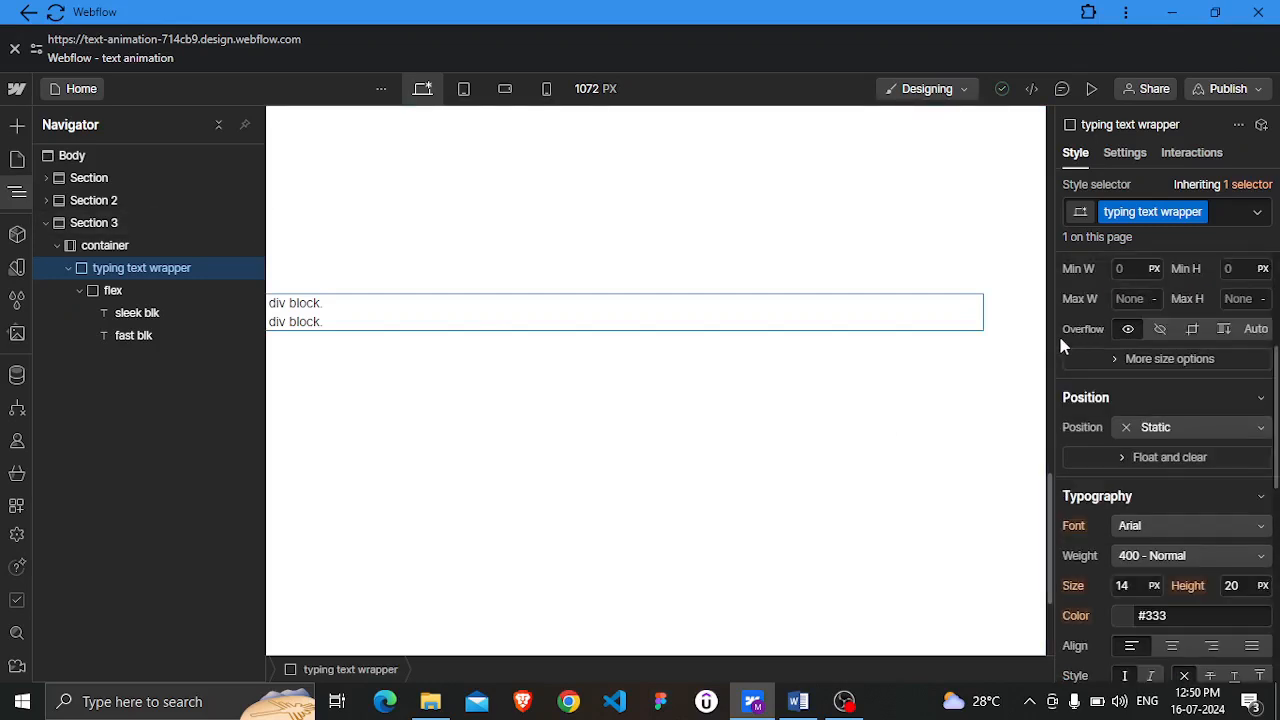
pyautogui.click(1161, 329)
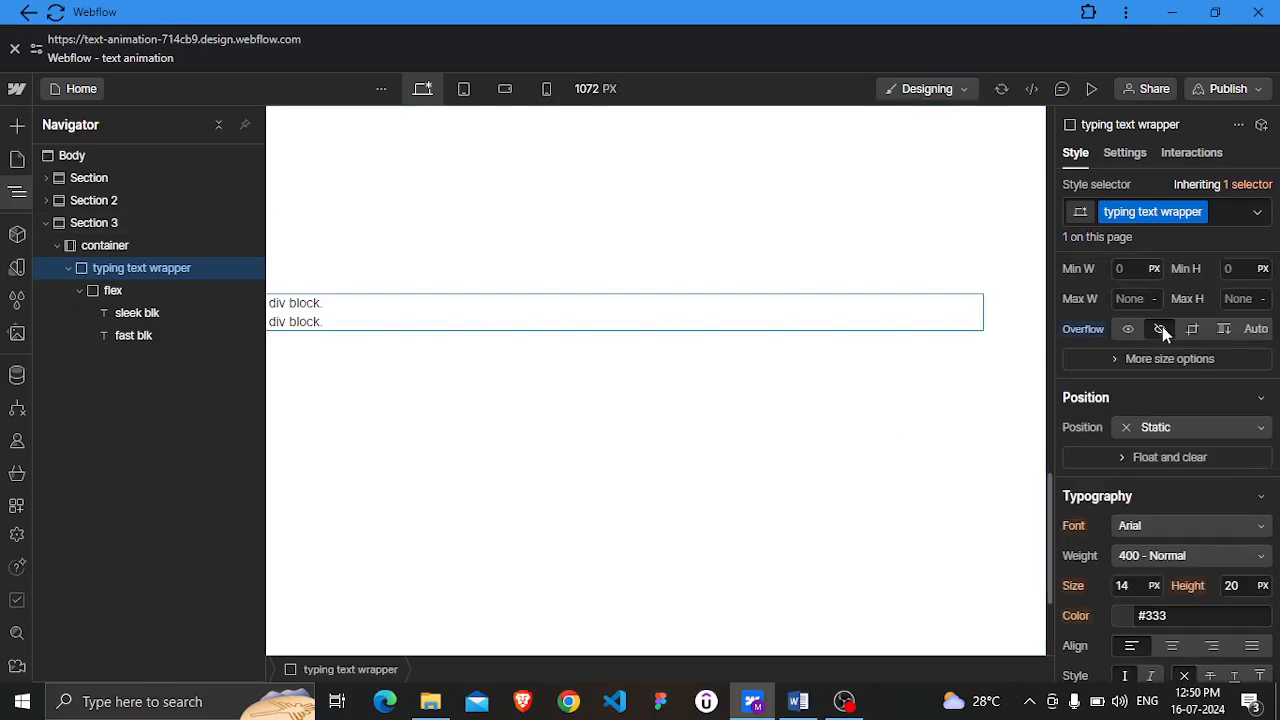
# Change the typing text wrapper's font to Merriweather
pyautogui.scroll(-3, 1219, 435)
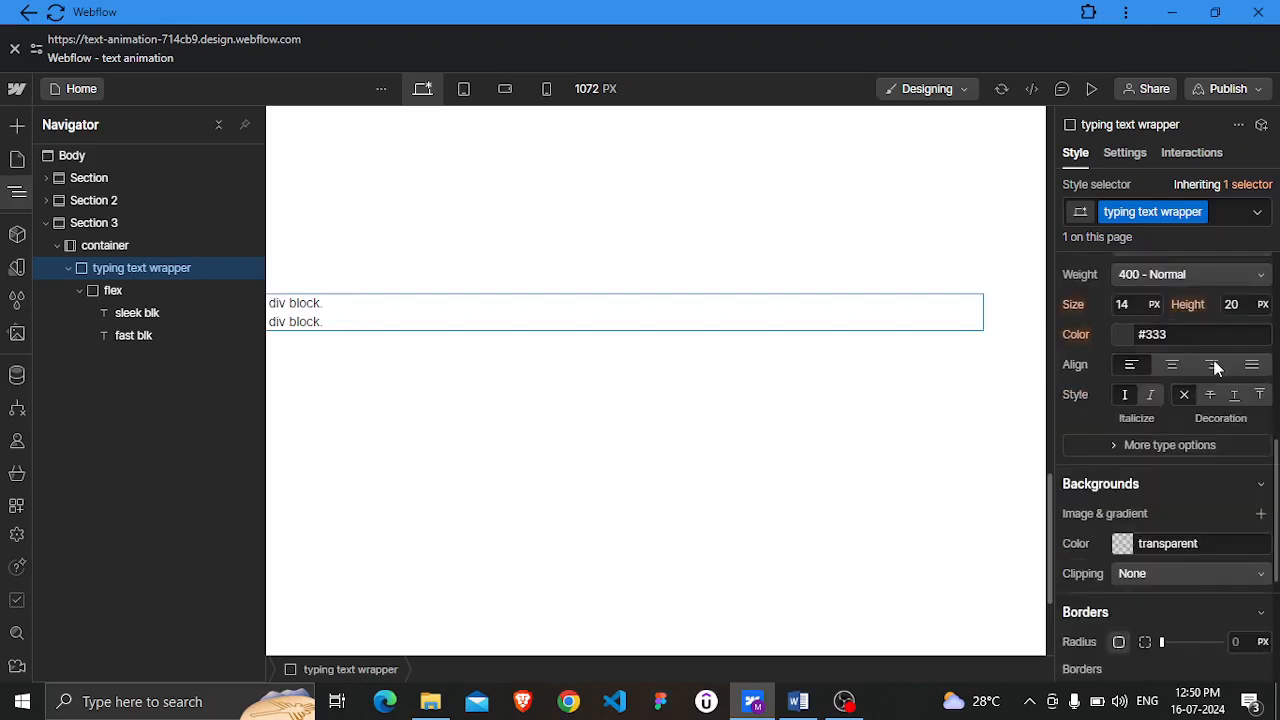
pyautogui.scroll(2, 1202, 377)
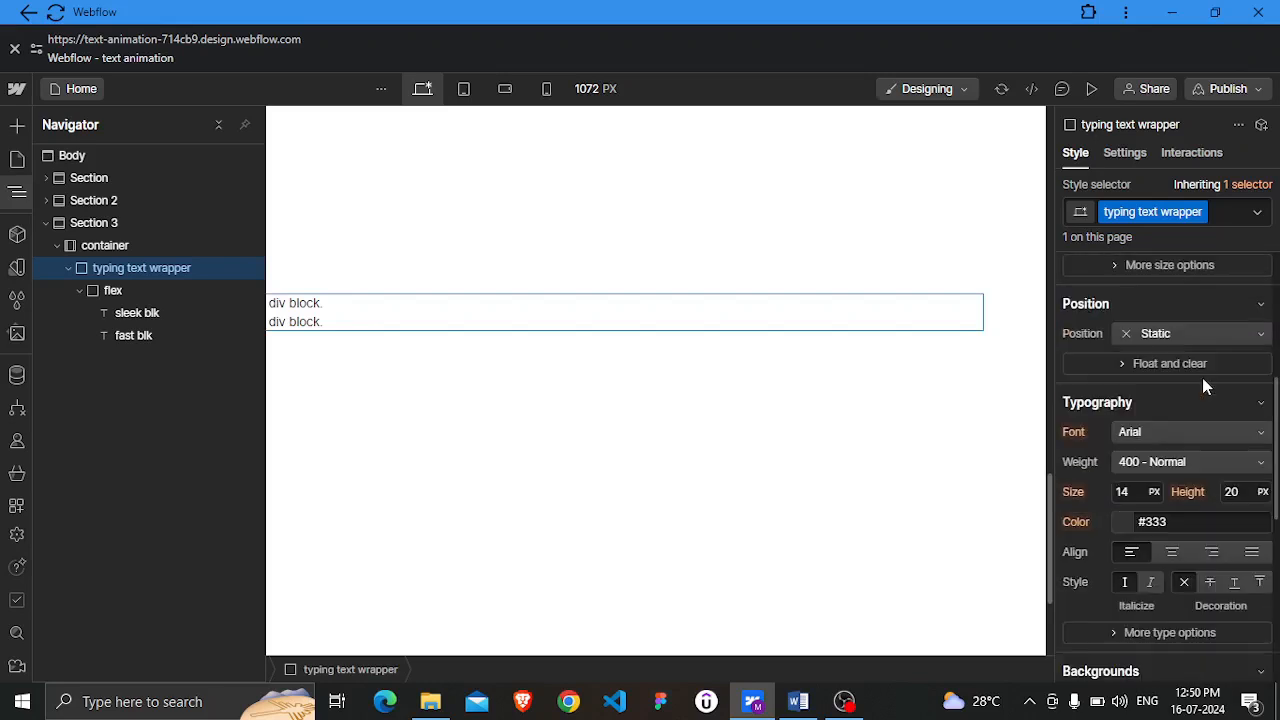
pyautogui.click(1204, 432)
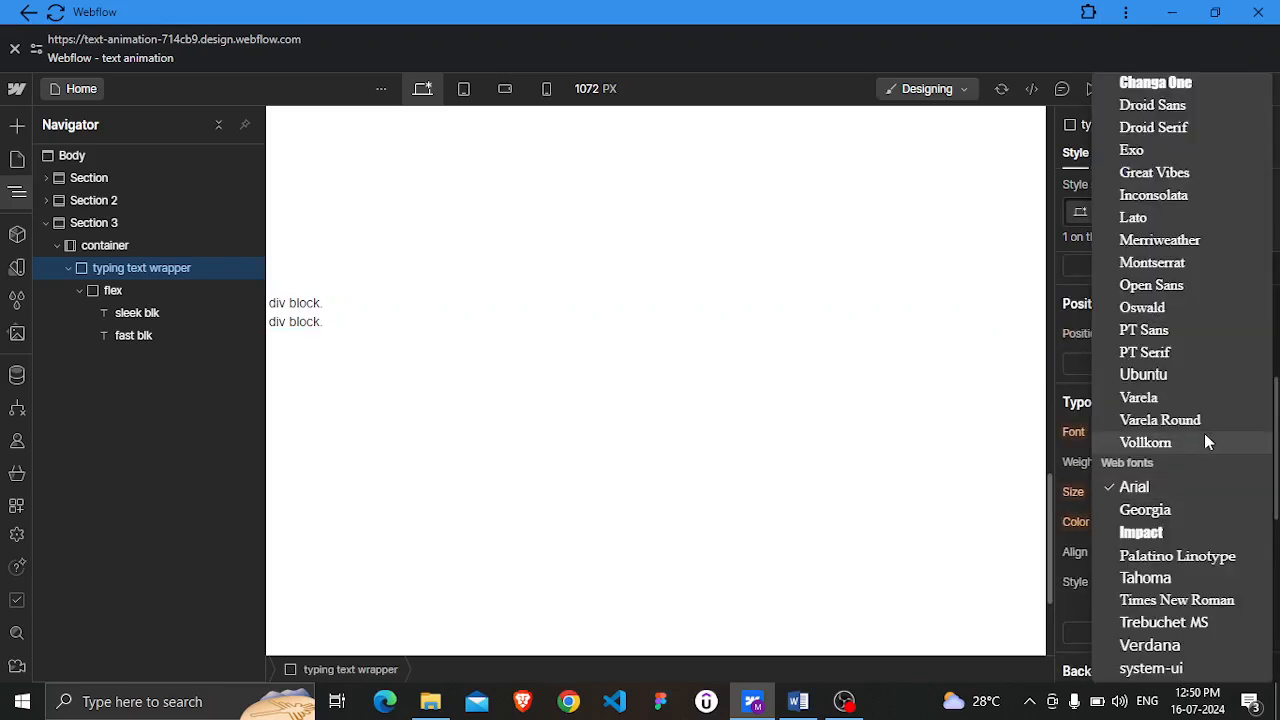
pyautogui.click(1175, 238)
# Set the wrapper's font size to 40 px and its line height to 123%
pyautogui.click(1122, 492)
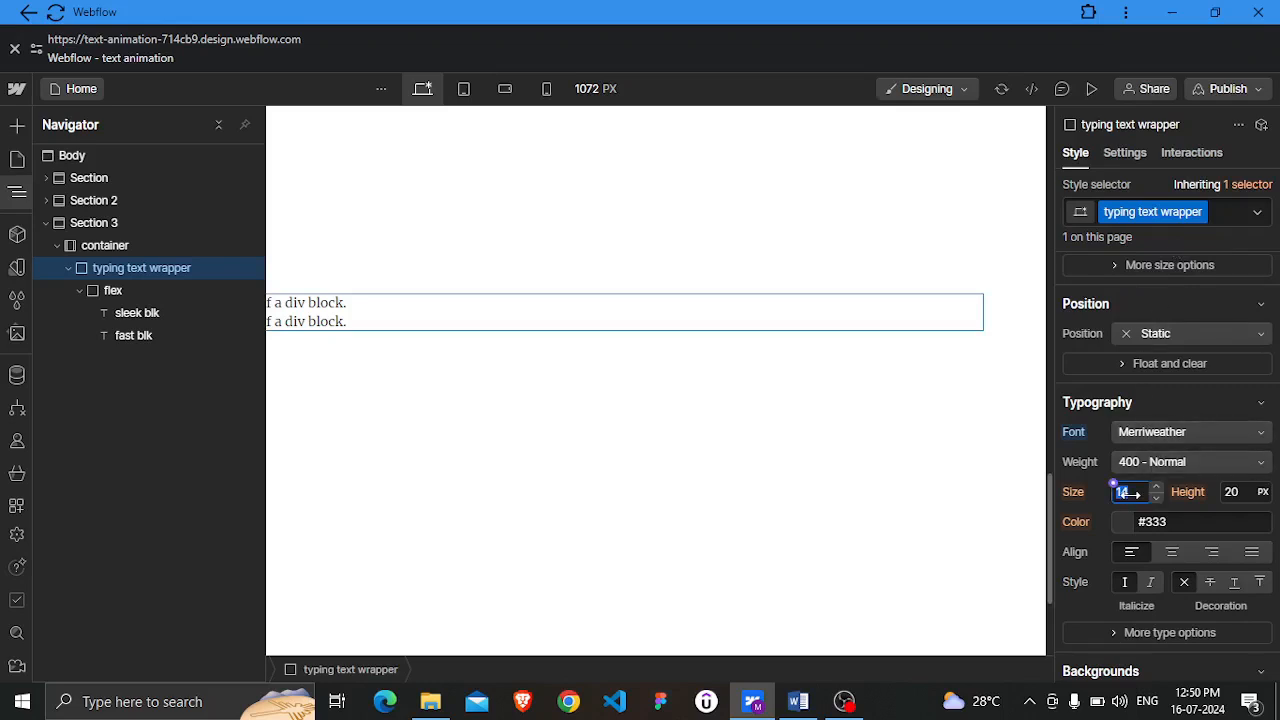
pyautogui.write('40')
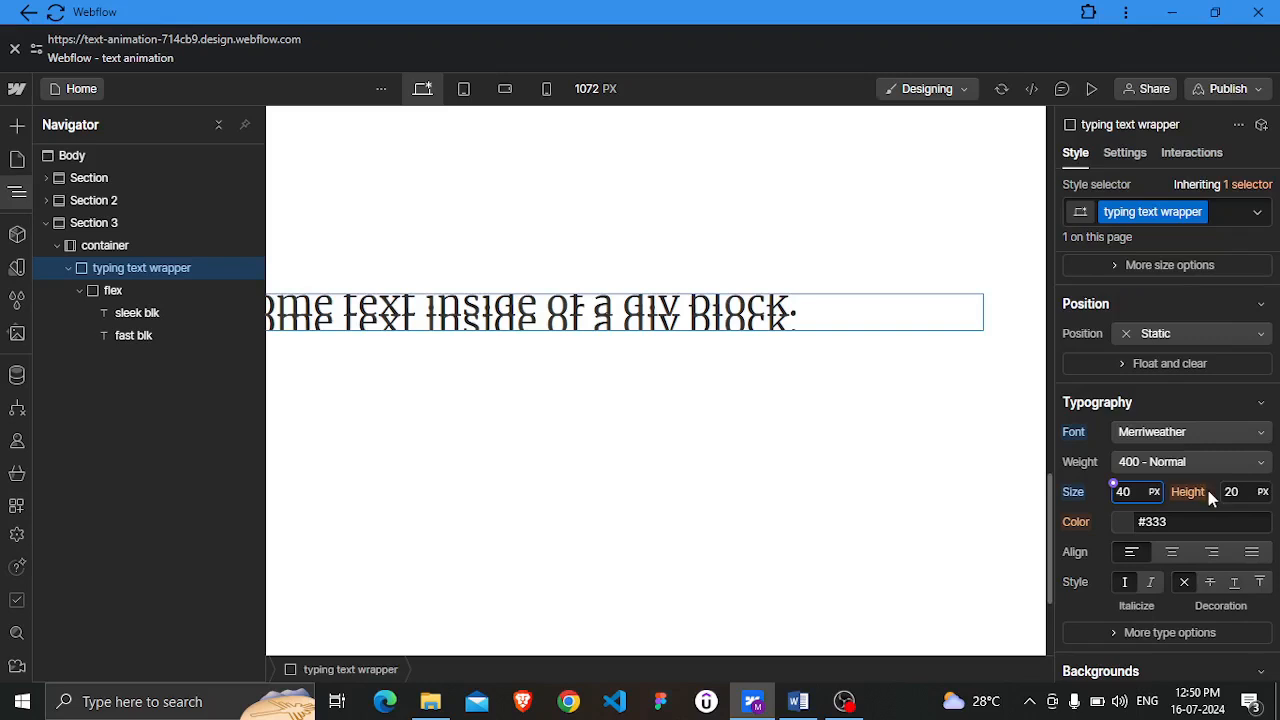
pyautogui.click(1235, 492)
pyautogui.write('123')
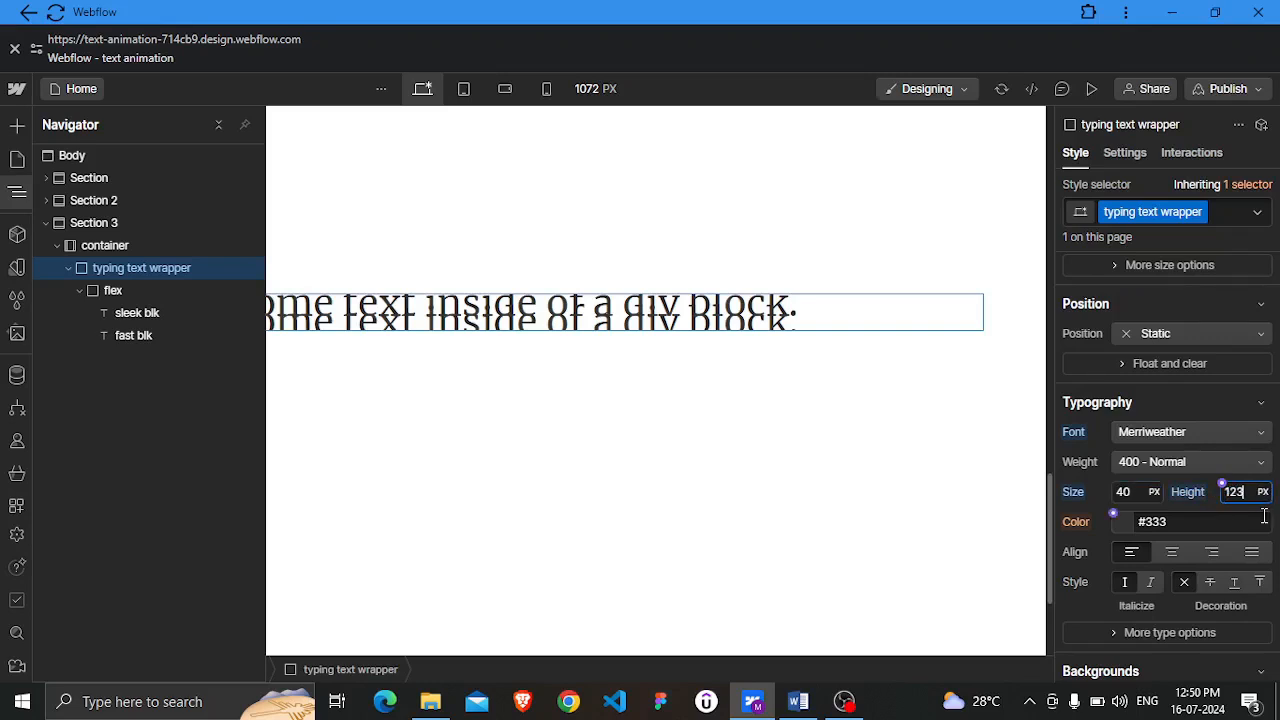
pyautogui.write('%')
pyautogui.press('Return')
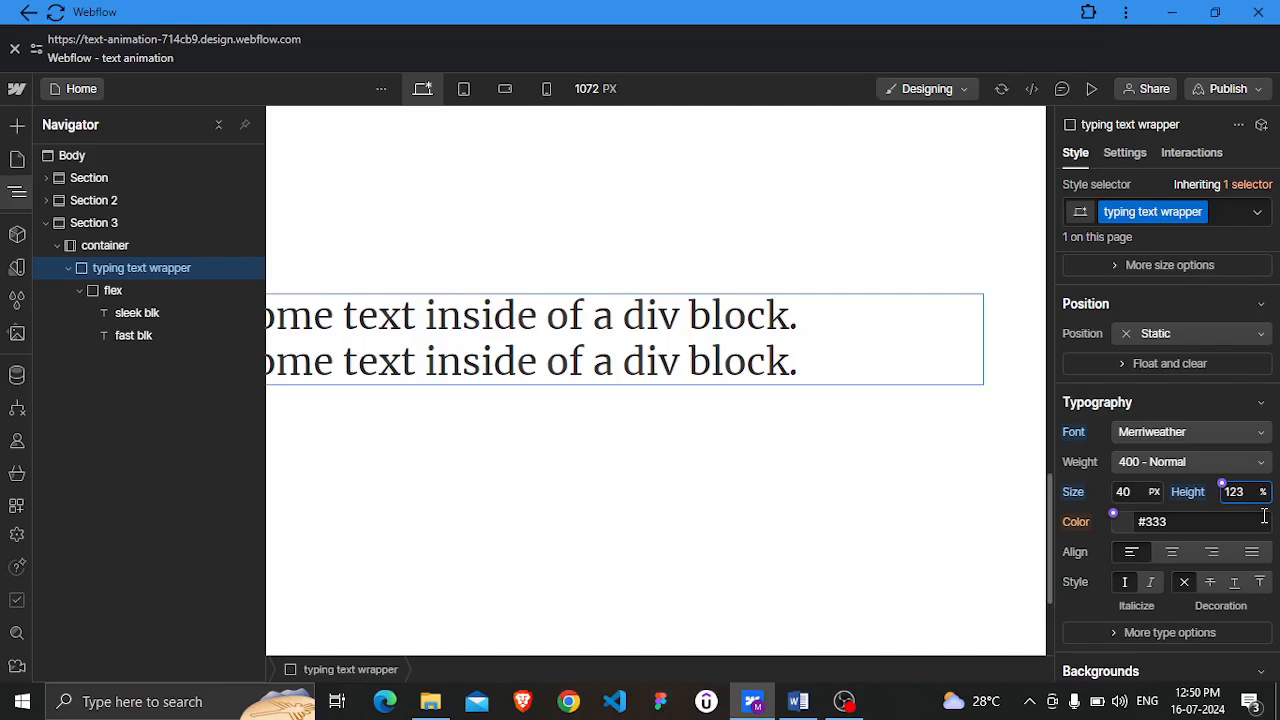
# Set the wrapper's text color to black
pyautogui.scroll(-1, 1175, 517)
pyautogui.click(1165, 427)
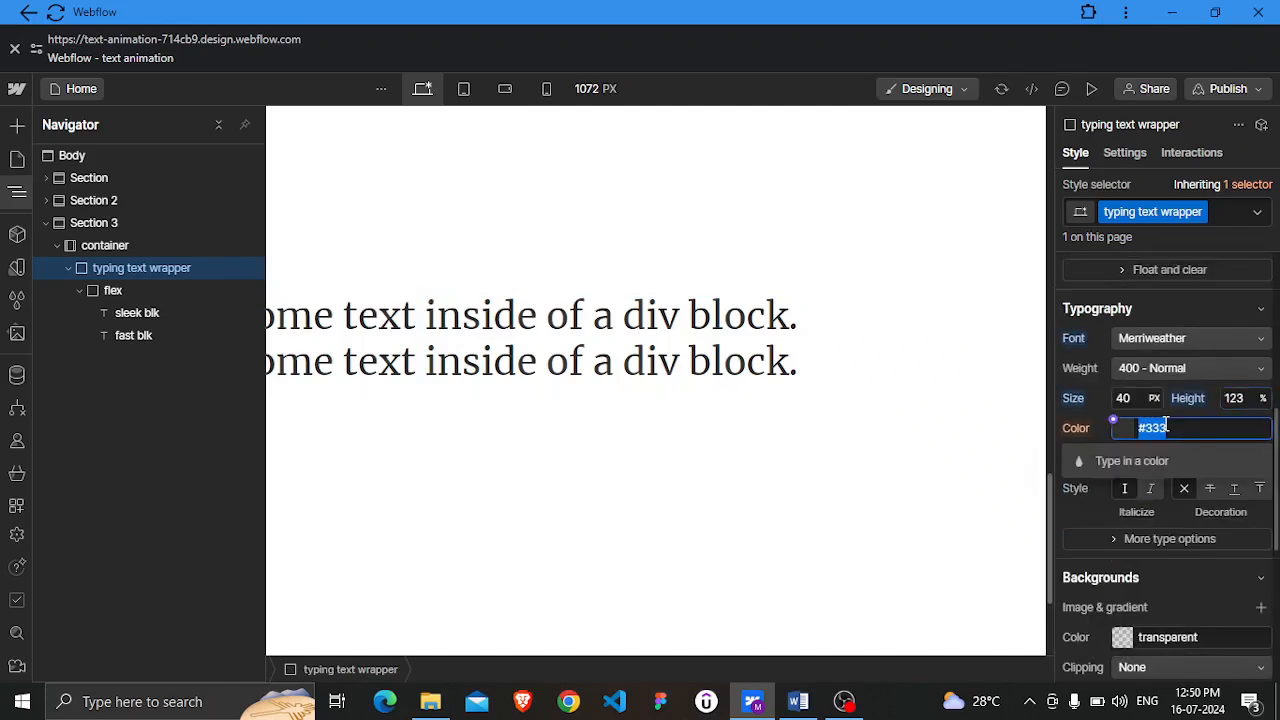
pyautogui.write('black')
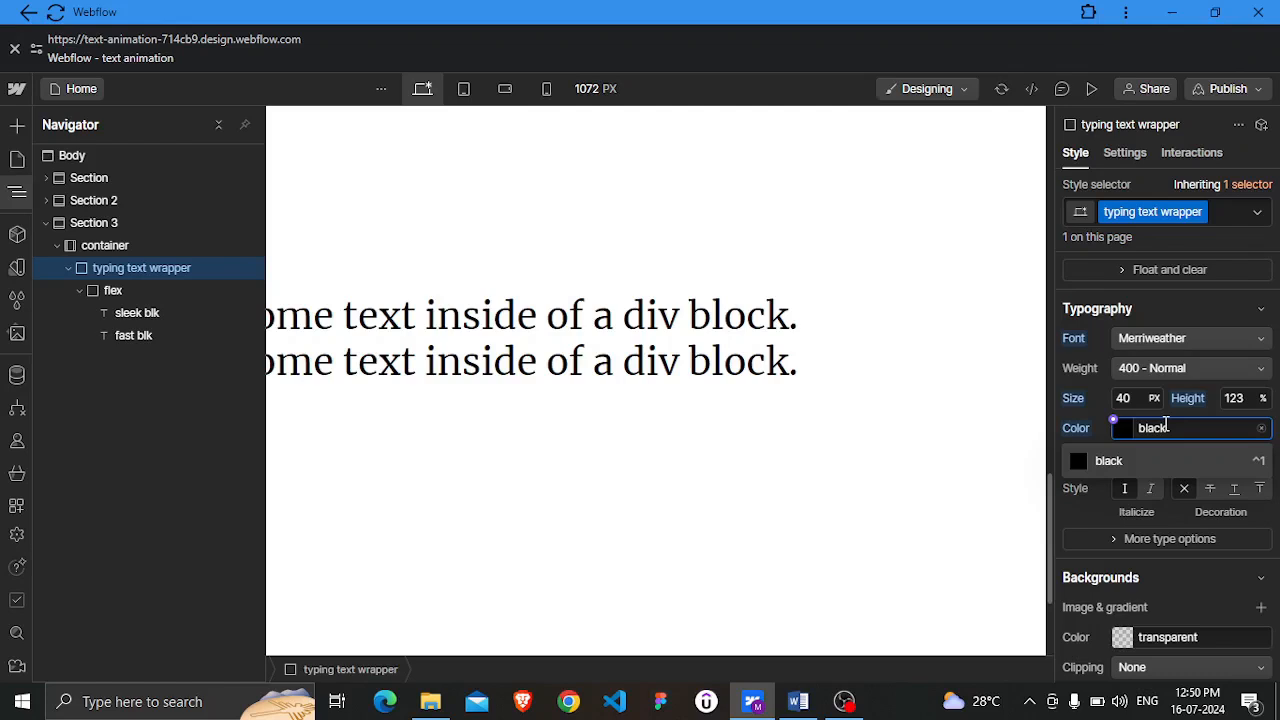
pyautogui.press('Return')
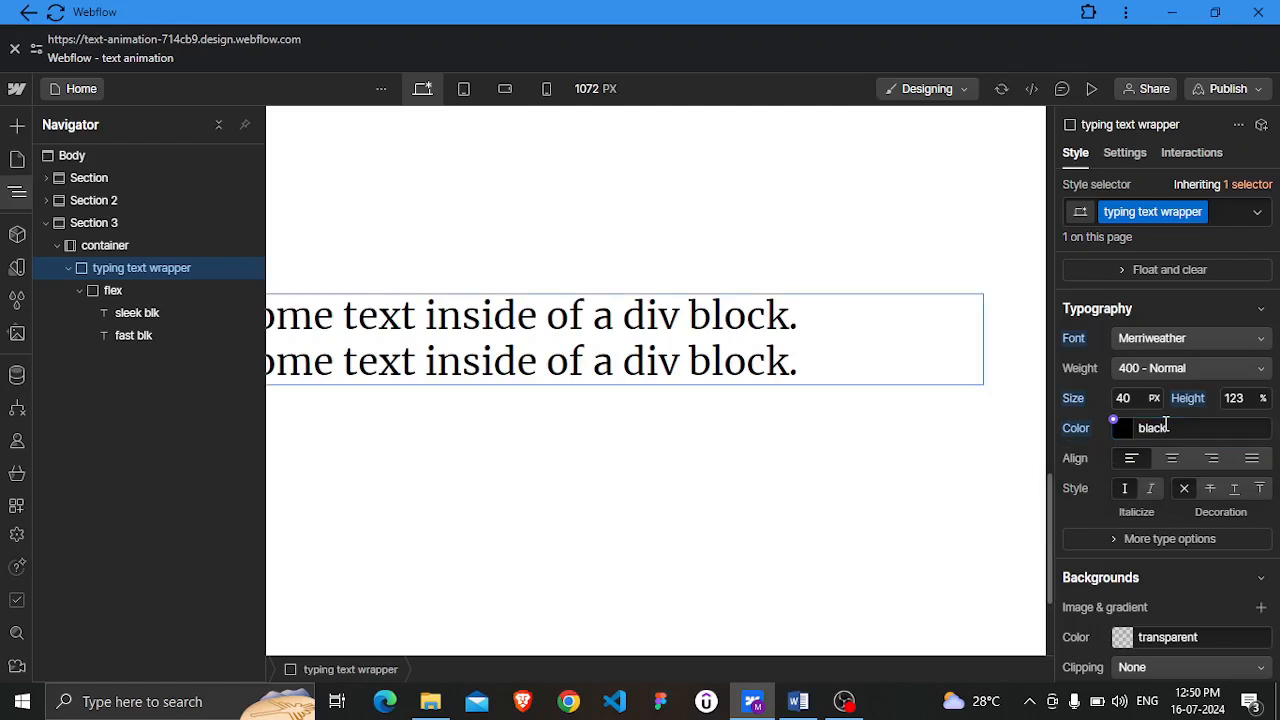
# Add a 3 px solid right border to the typing text wrapper
pyautogui.scroll(-1, 1162, 430)
pyautogui.scroll(-1, 1157, 435)
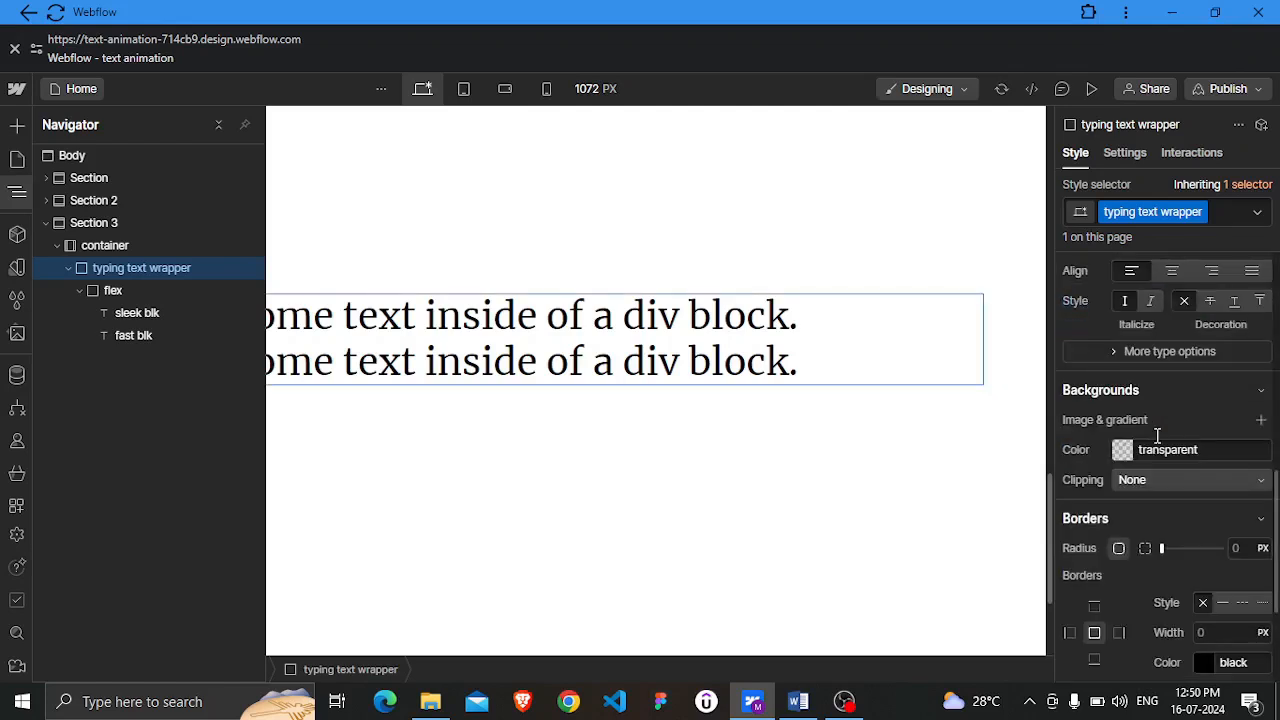
pyautogui.scroll(-1, 1157, 435)
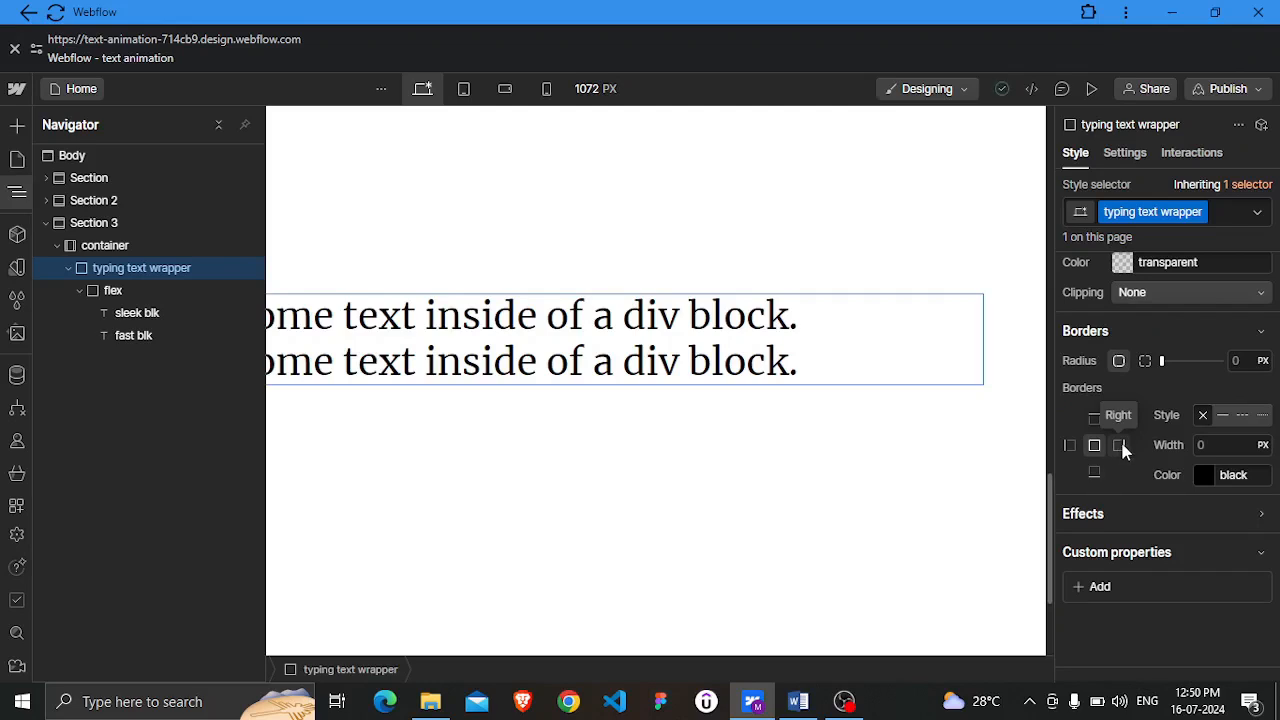
pyautogui.click(1121, 447)
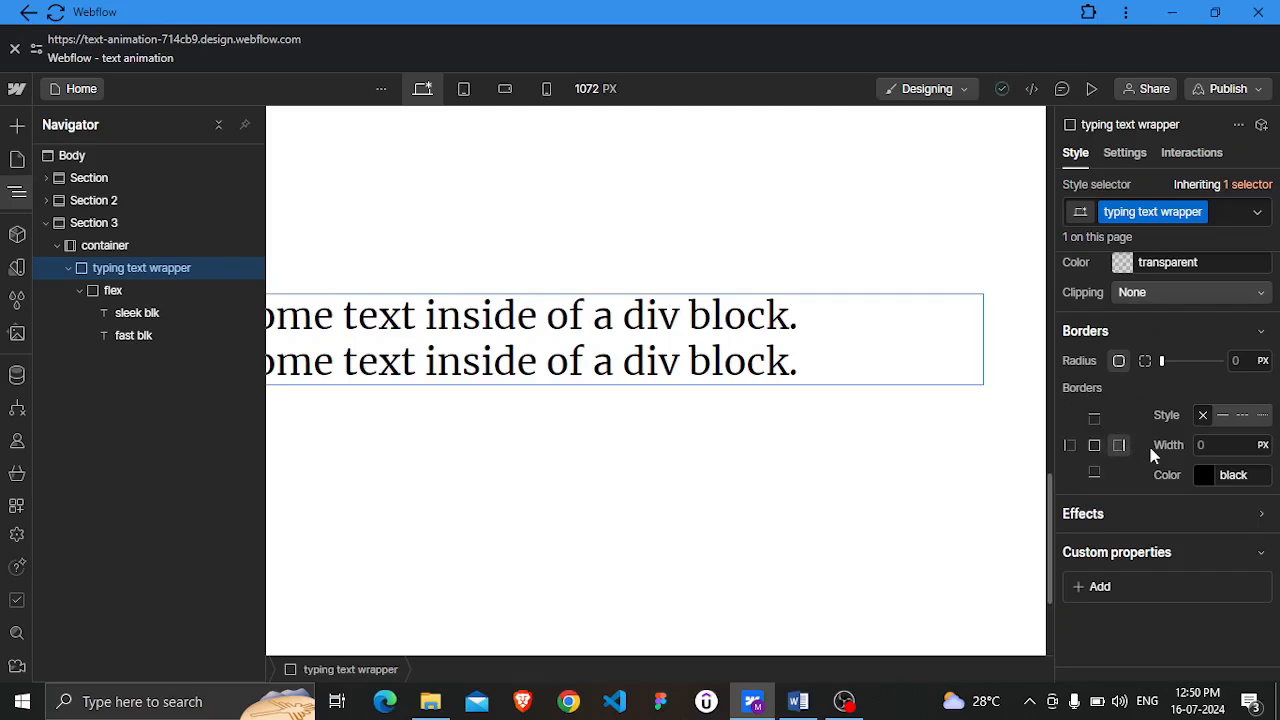
pyautogui.click(1224, 446)
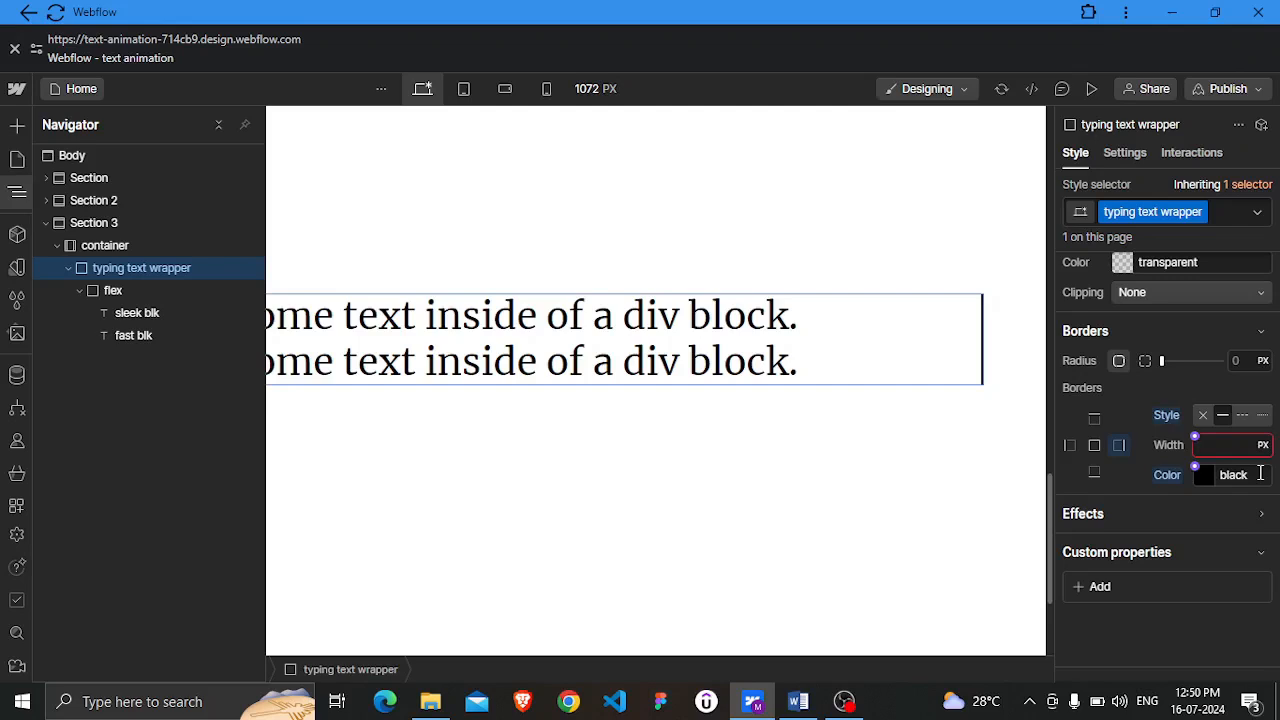
pyautogui.write('3px')
pyautogui.press('Return')
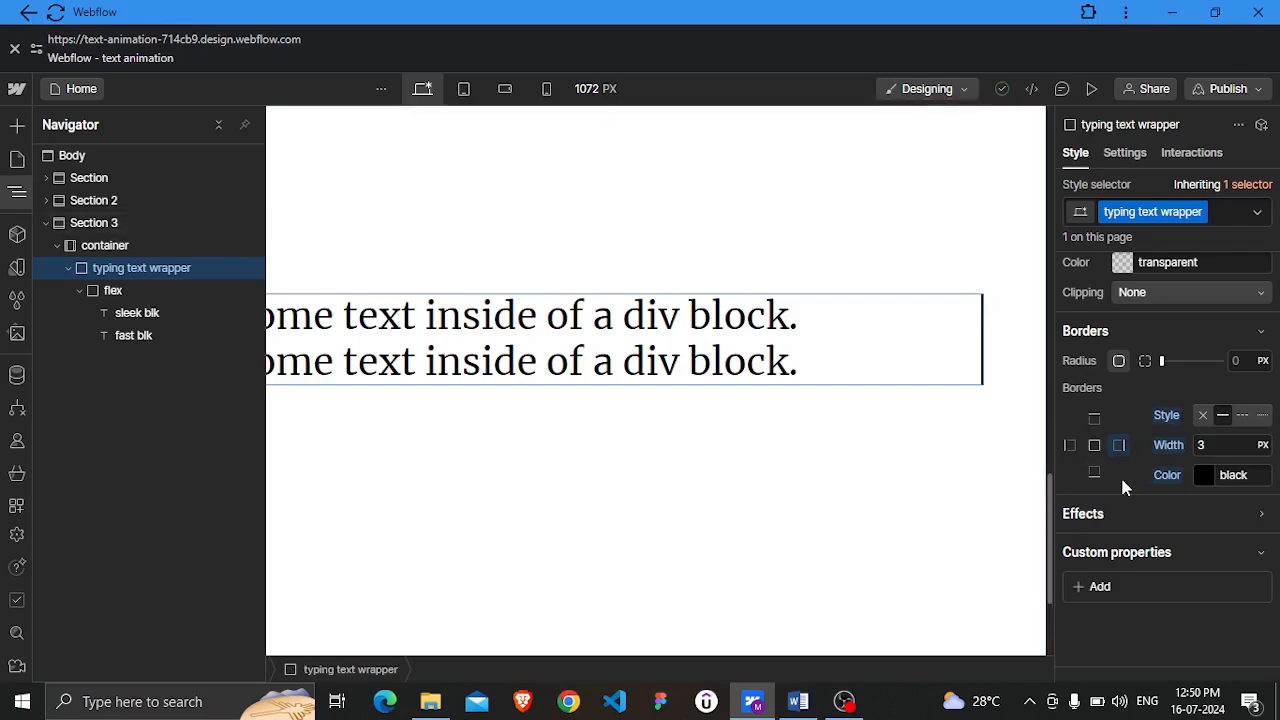
# Set the typing text wrapper's height to 1.3 em
pyautogui.scroll(8, 1125, 487)
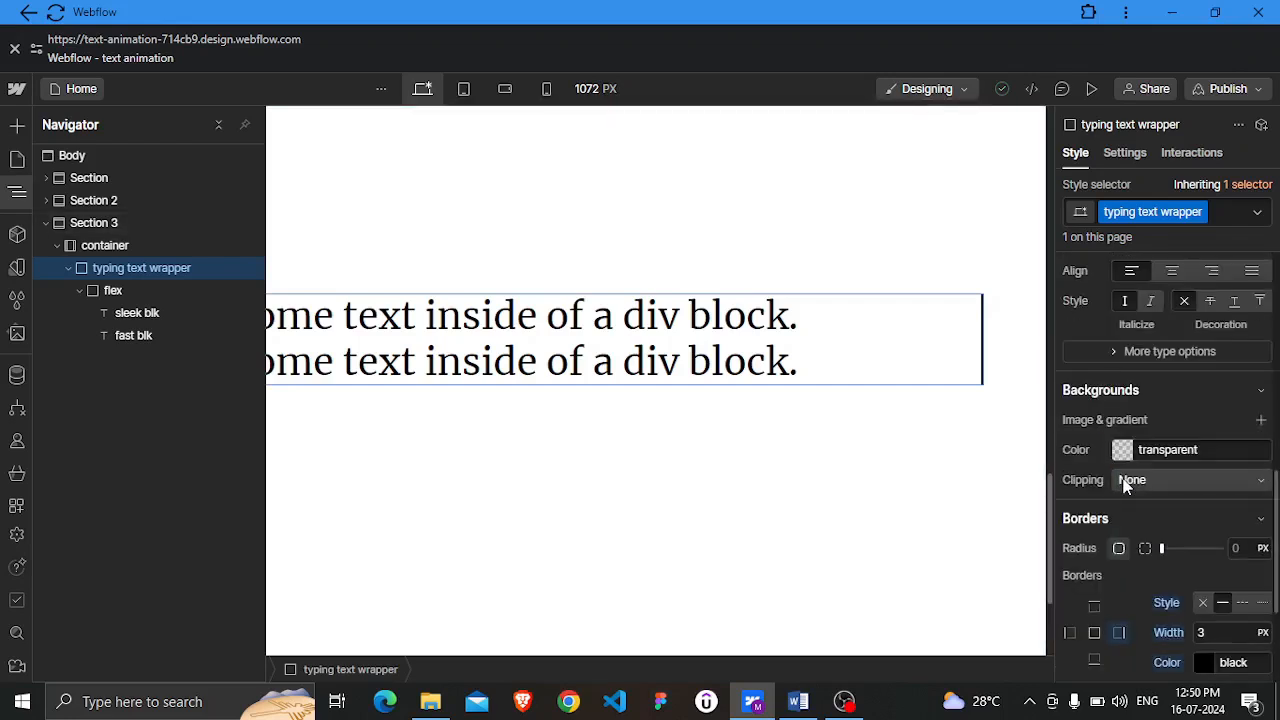
pyautogui.scroll(1, 1121, 473)
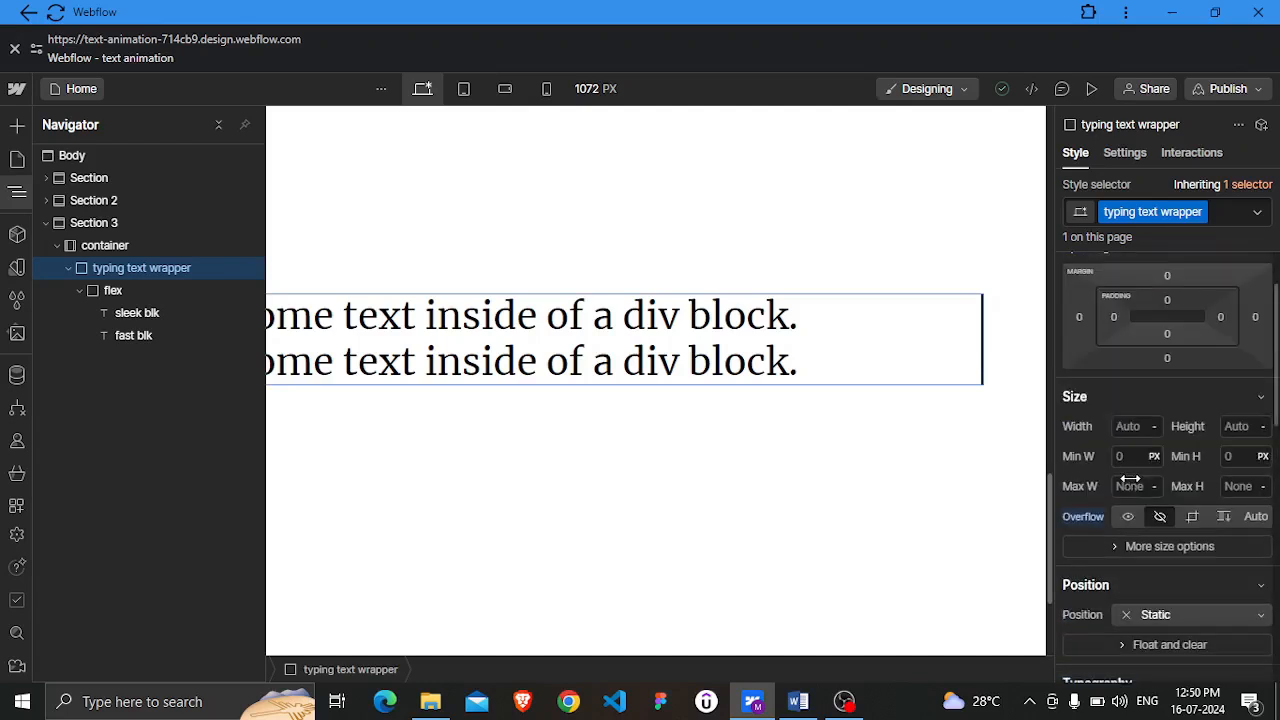
pyautogui.click(1237, 426)
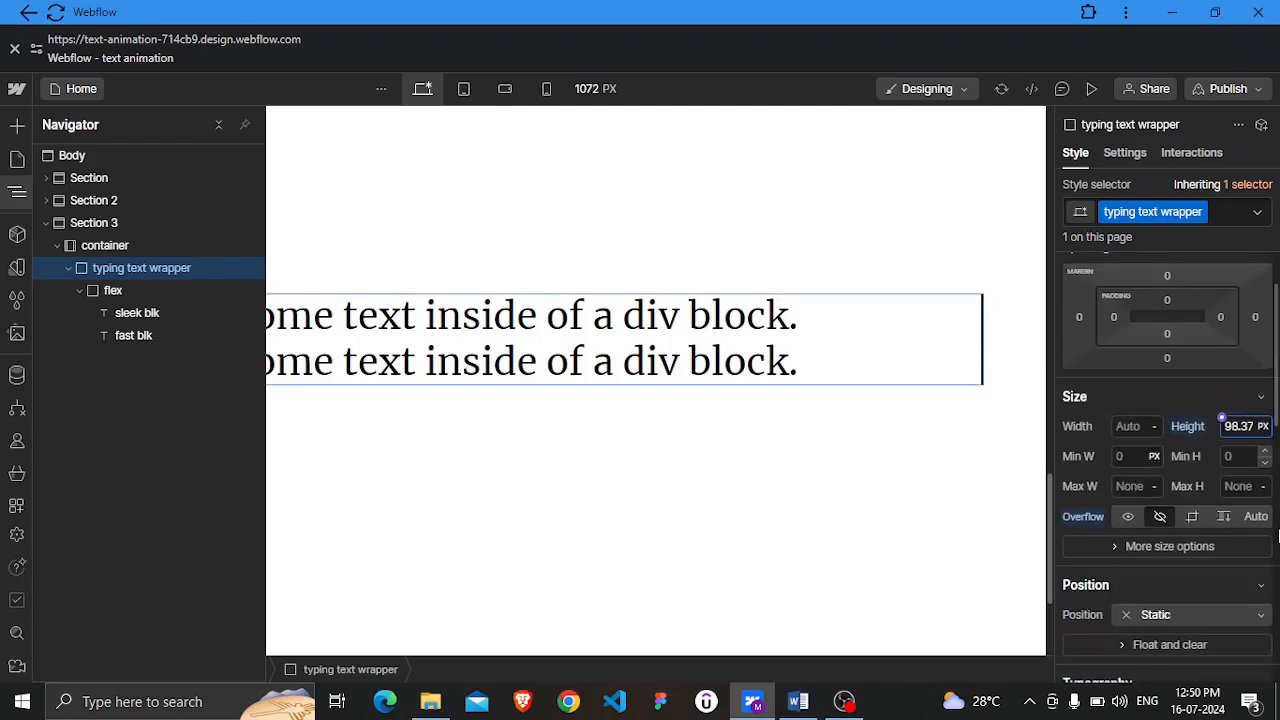
pyautogui.click(1264, 428)
pyautogui.click(1240, 466)
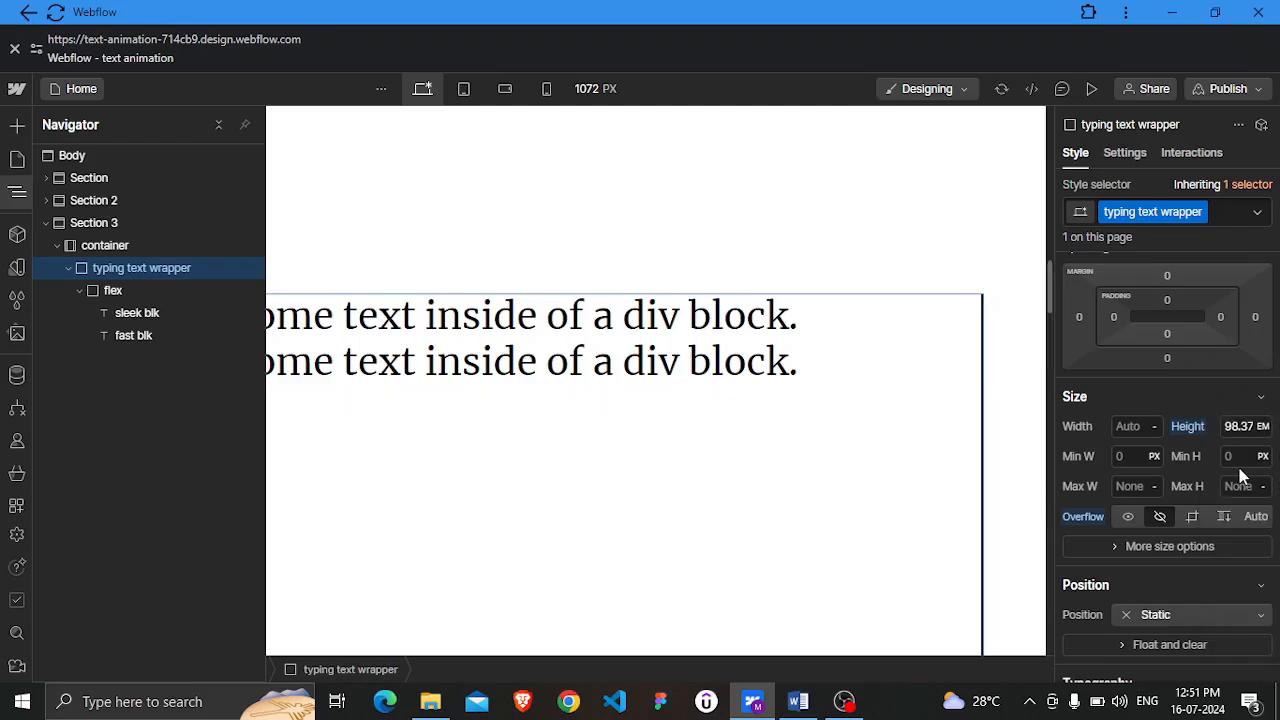
pyautogui.click(1239, 428)
pyautogui.write('1.3')
pyautogui.press('Return')
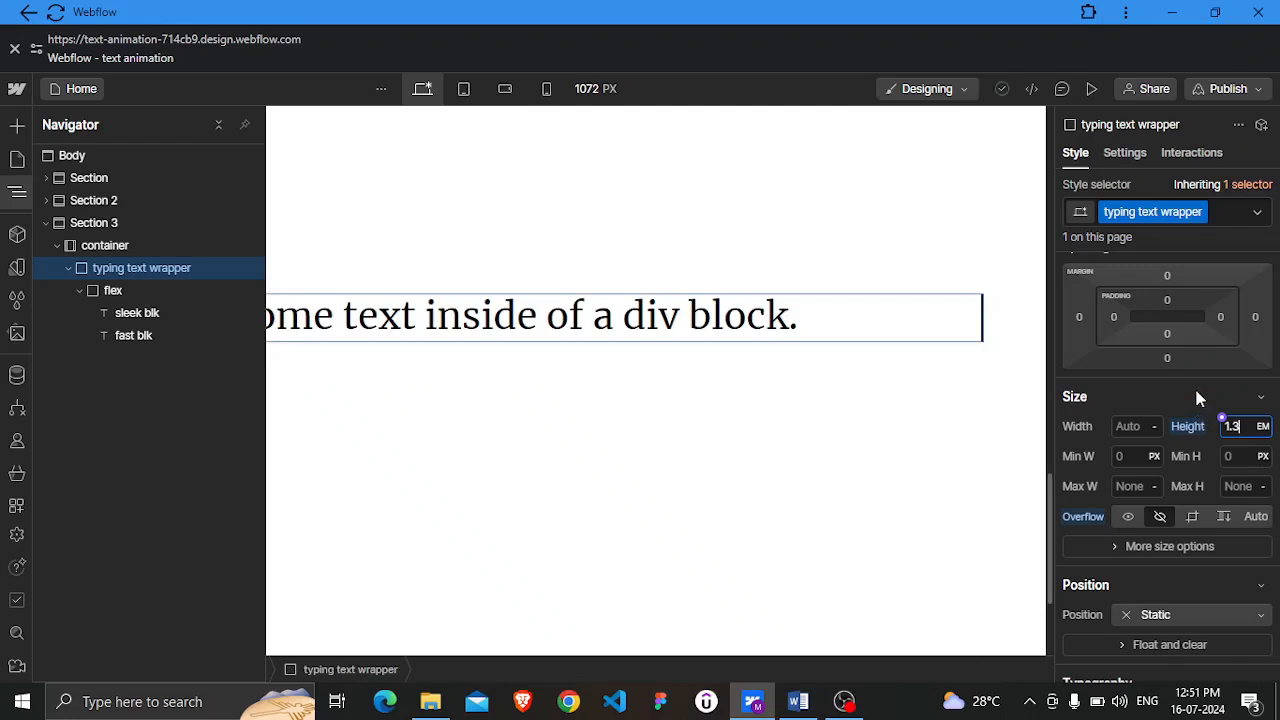
pyautogui.press('Return')
# Select the flex div and set its display to Flex
pyautogui.click(122, 295)
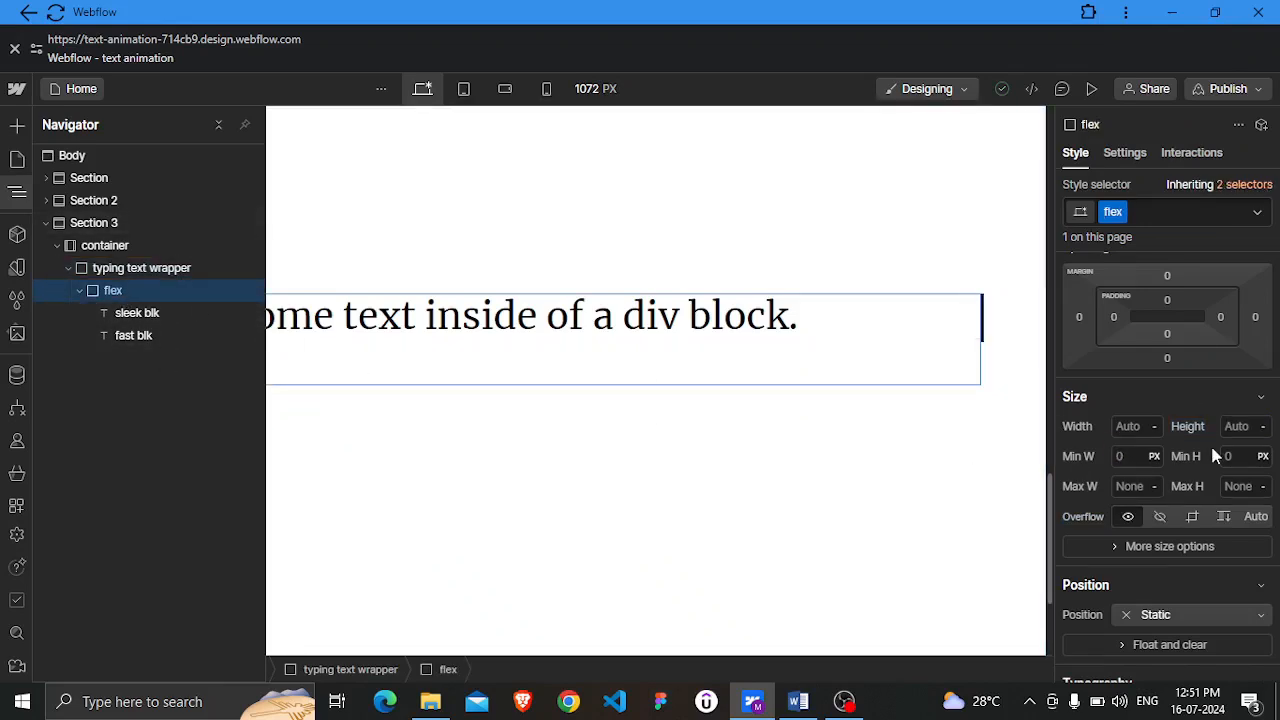
pyautogui.scroll(1, 1215, 455)
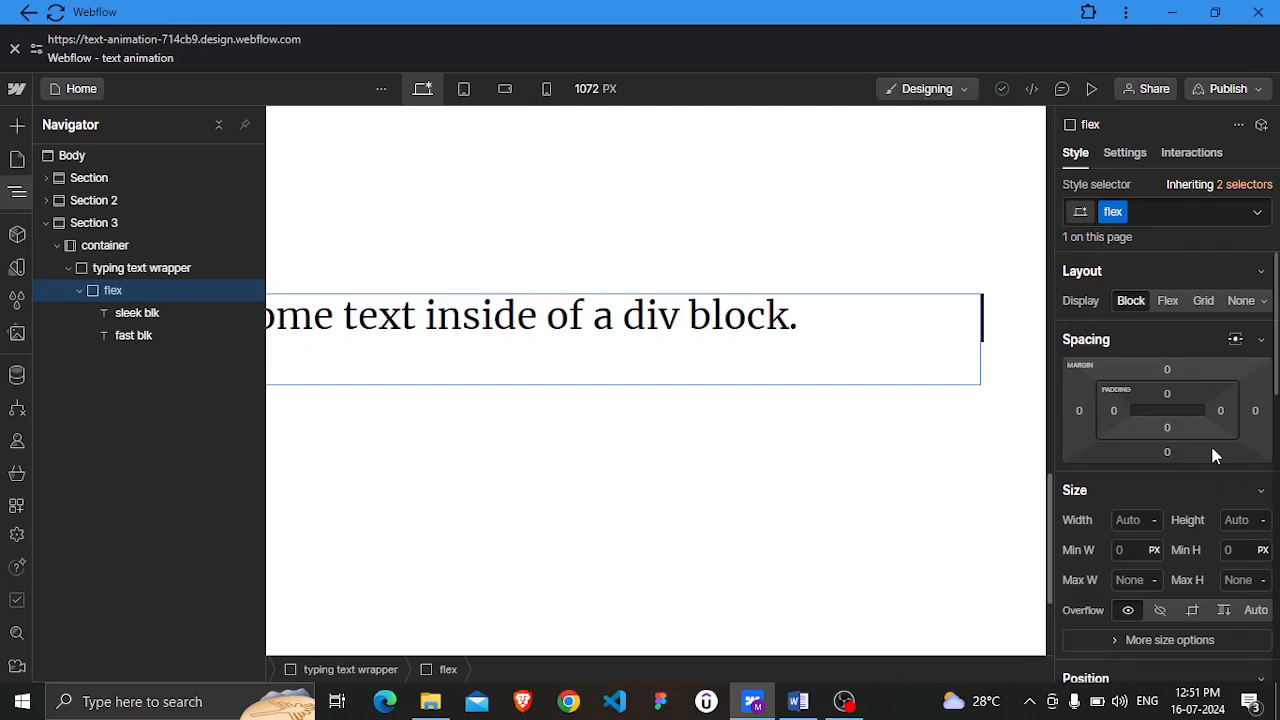
pyautogui.click(1168, 302)
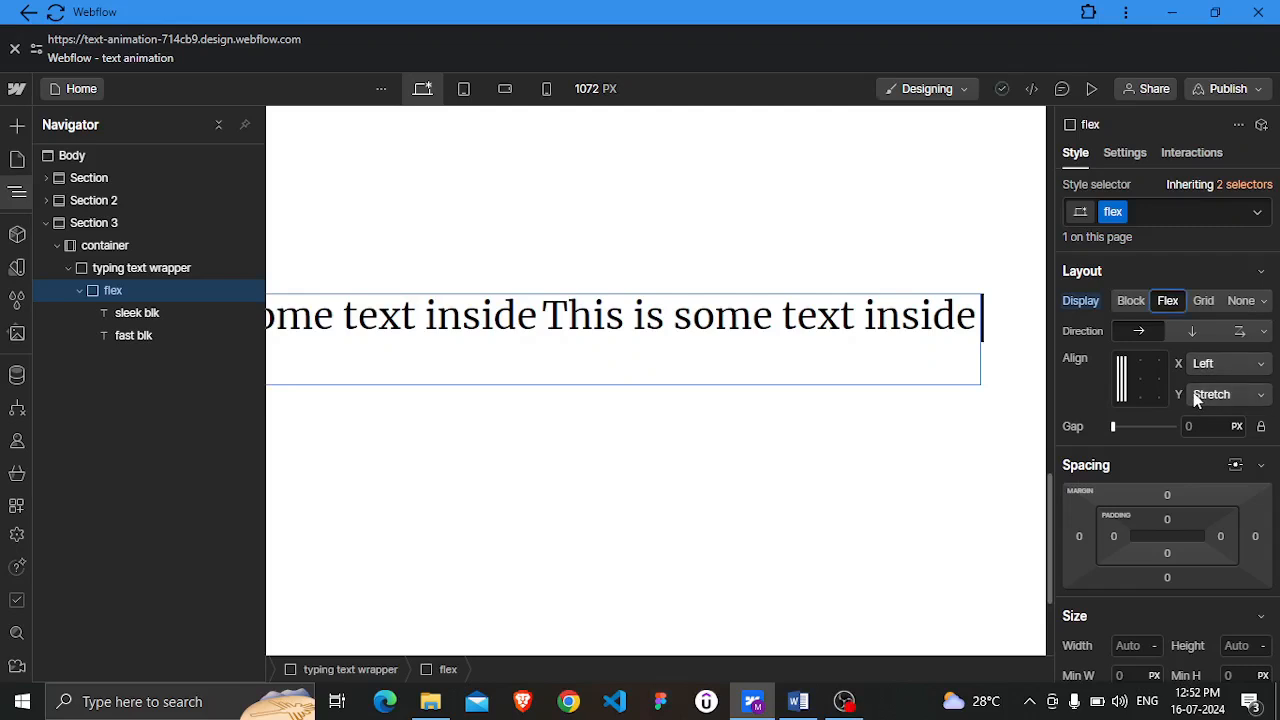
# Set the flex div's width and height to 100% and its overflow to hidden
pyautogui.scroll(-3, 1195, 398)
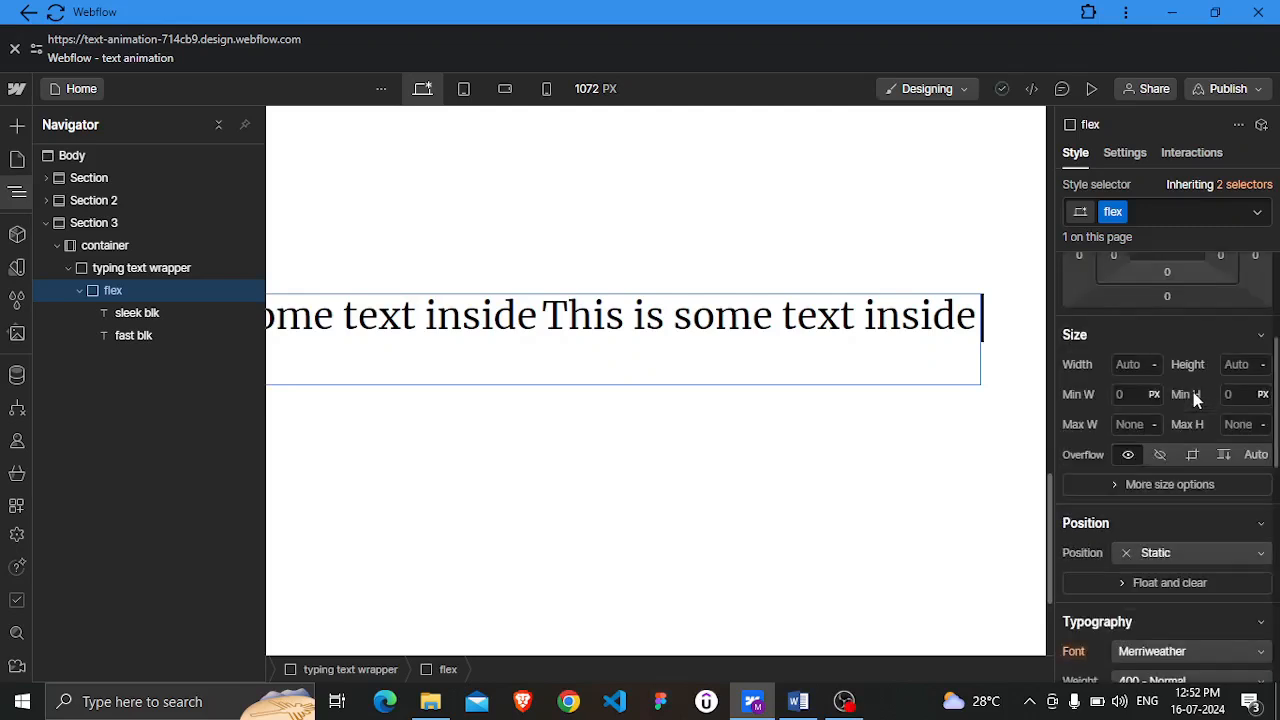
pyautogui.click(1129, 367)
pyautogui.write('100')
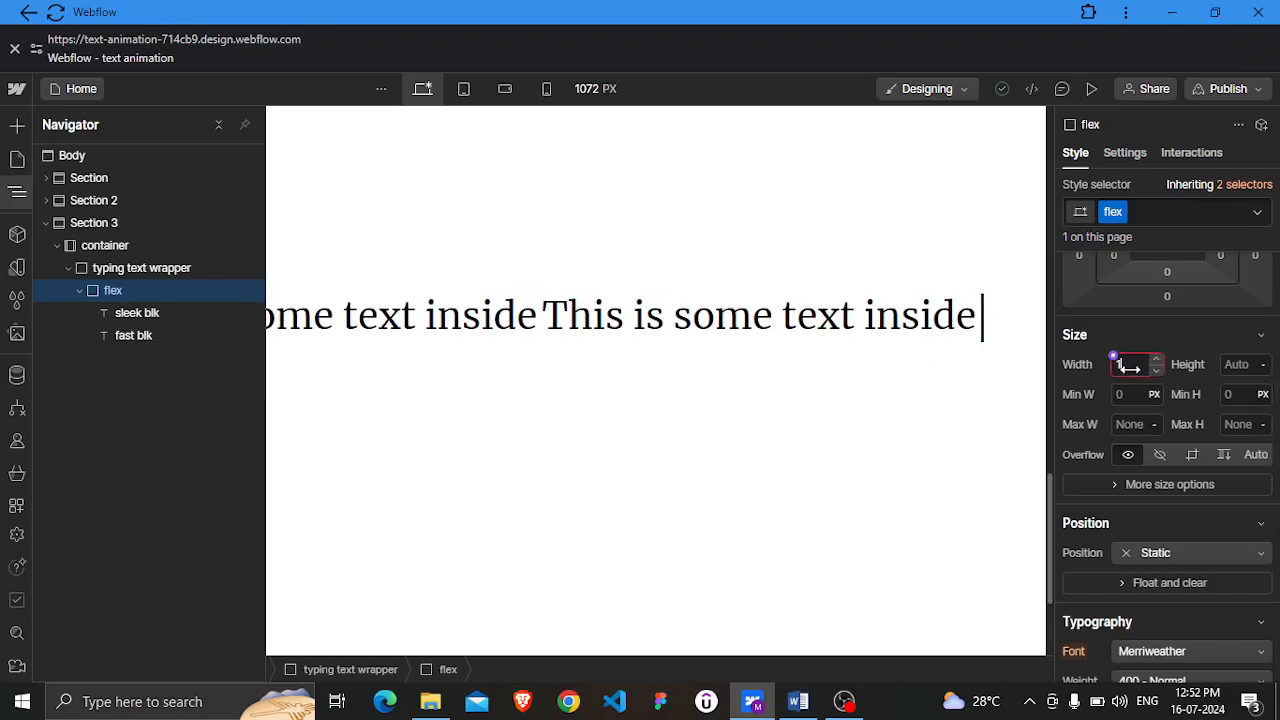
pyautogui.write('5')
pyautogui.press('BackSpace')
pyautogui.write('%')
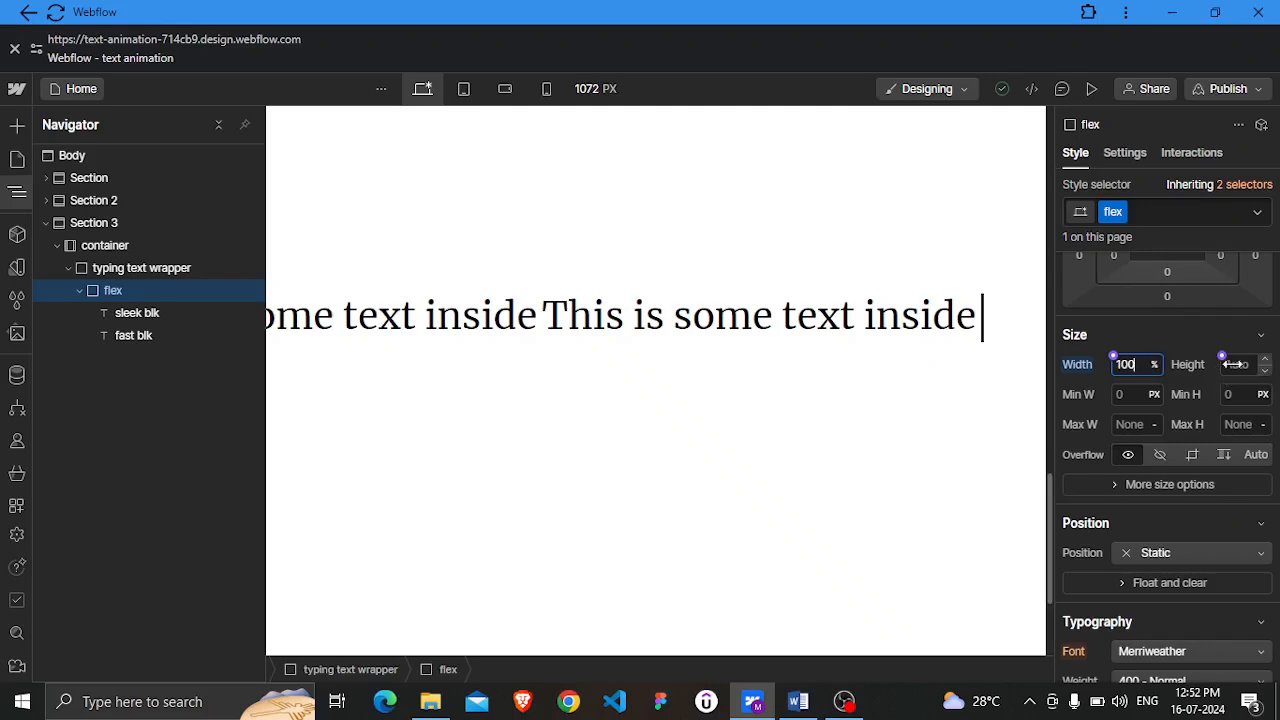
pyautogui.click(1228, 365)
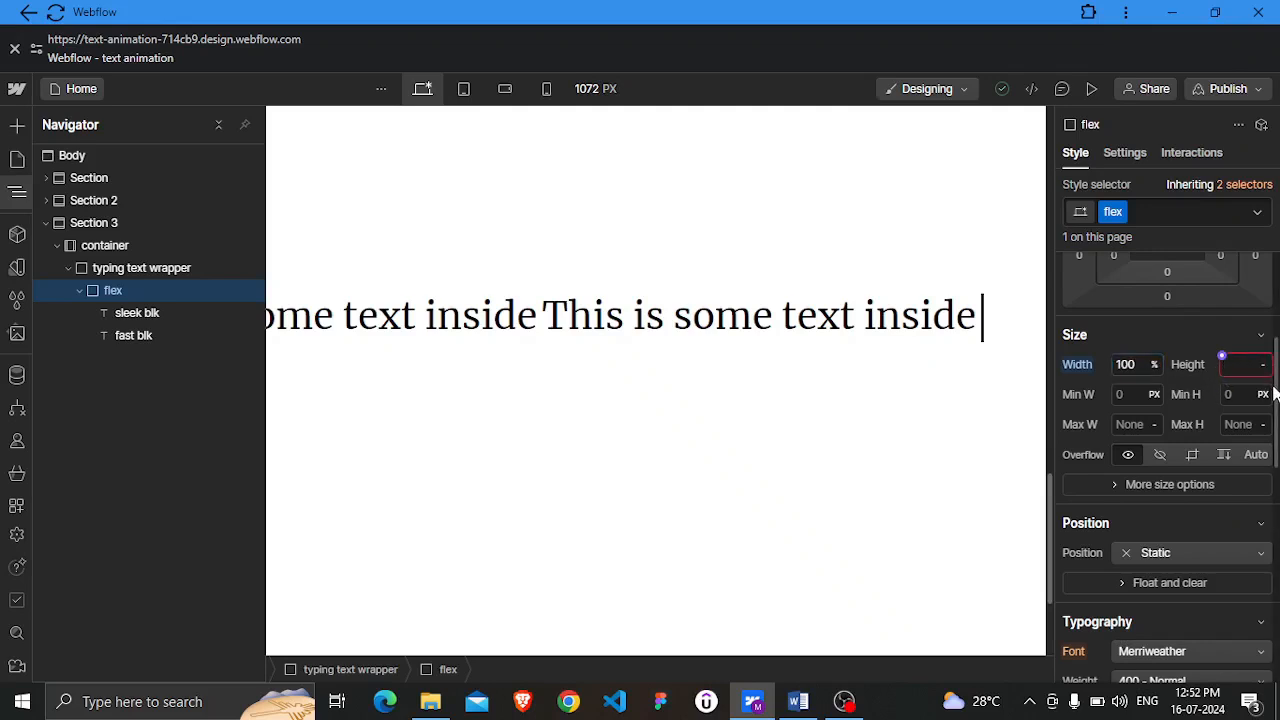
pyautogui.write('100%')
pyautogui.press('Return')
pyautogui.click(1207, 378)
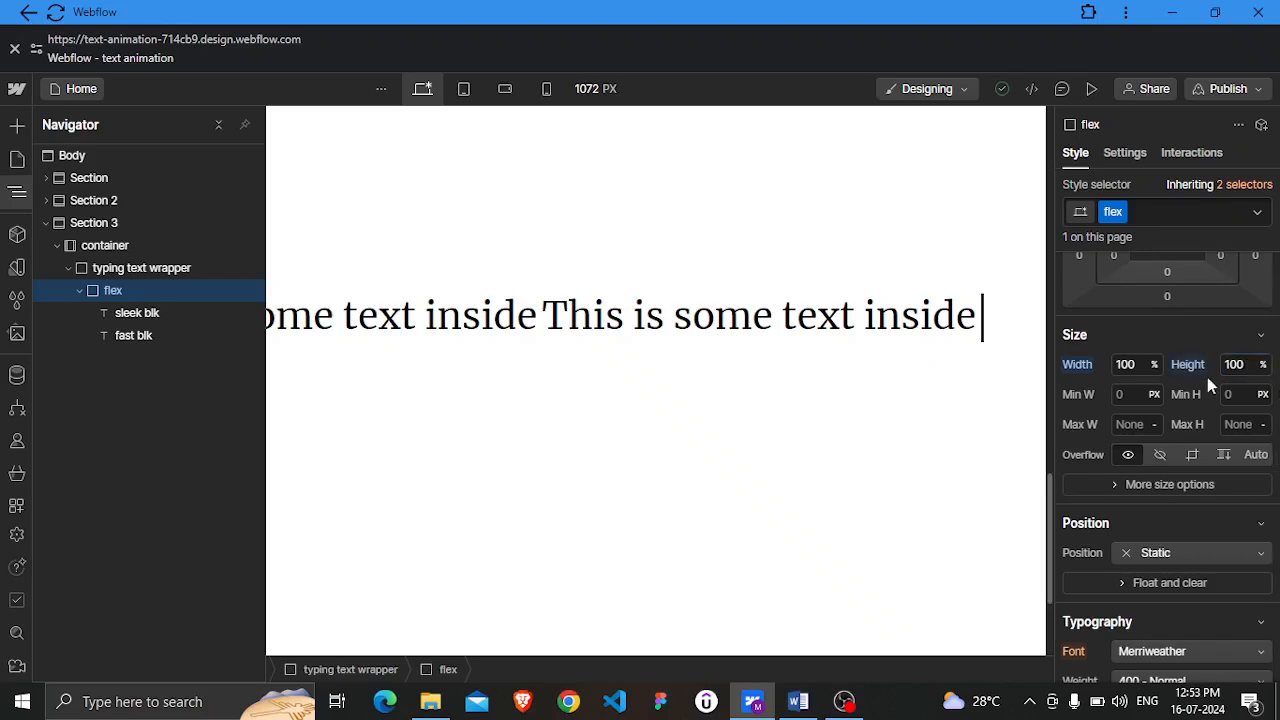
pyautogui.click(1166, 457)
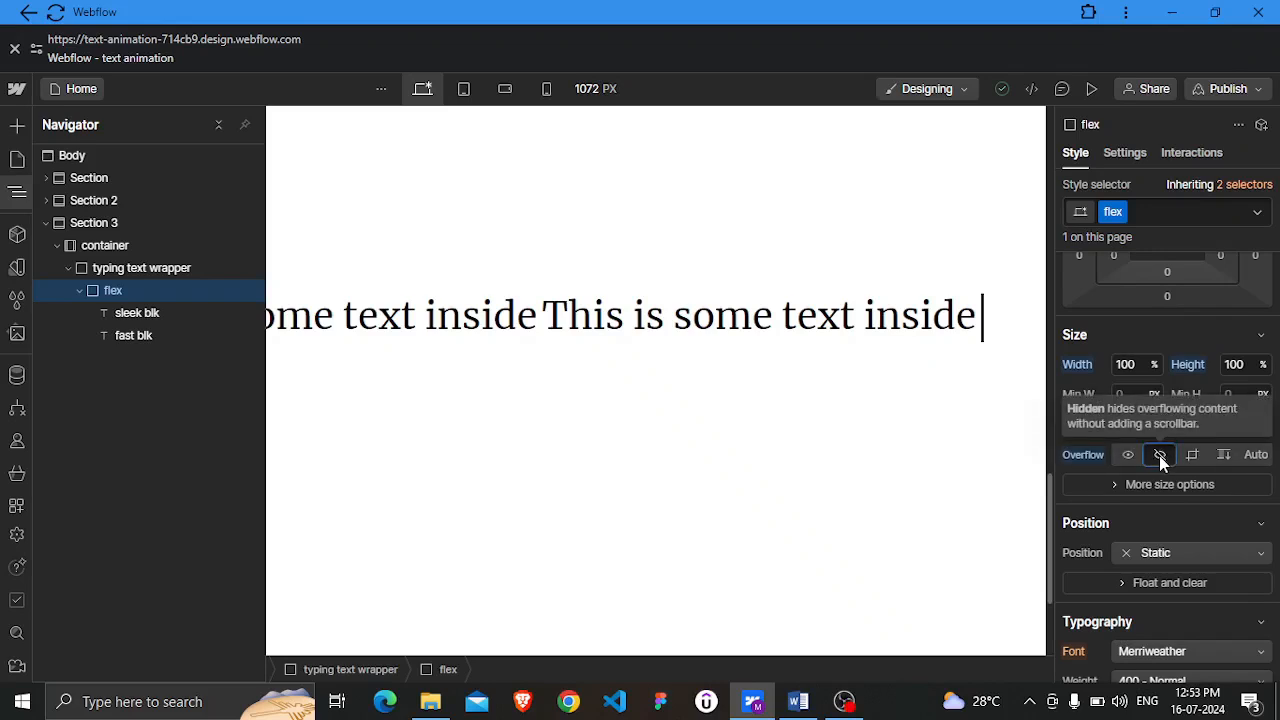
# Replace the sleek blk text block's content with "Sleek"
pyautogui.click(153, 316)
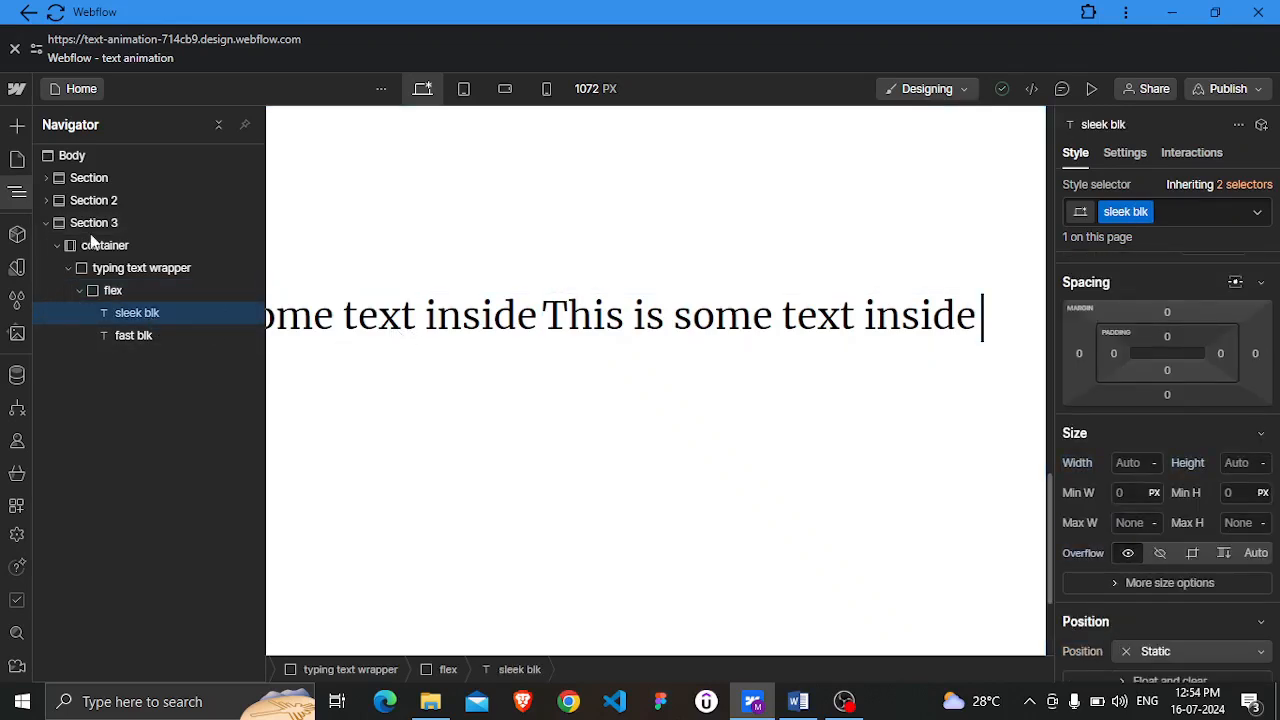
pyautogui.click(17, 196)
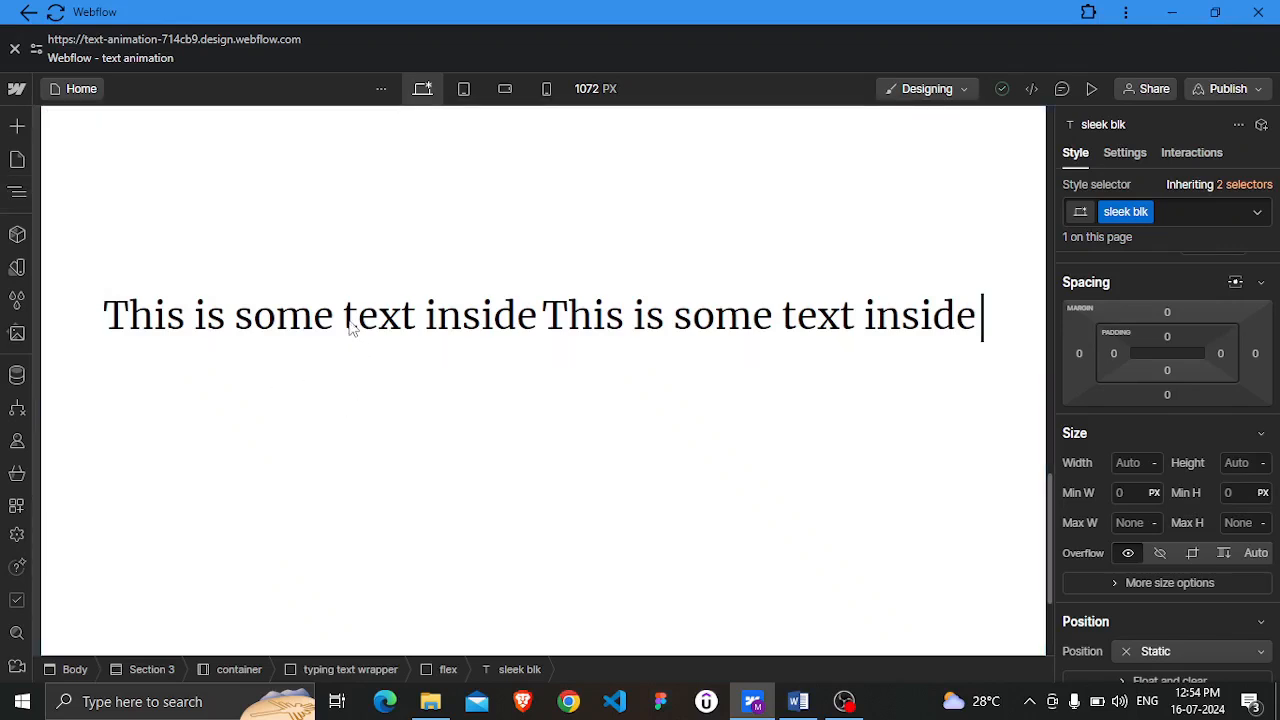
pyautogui.click(318, 349)
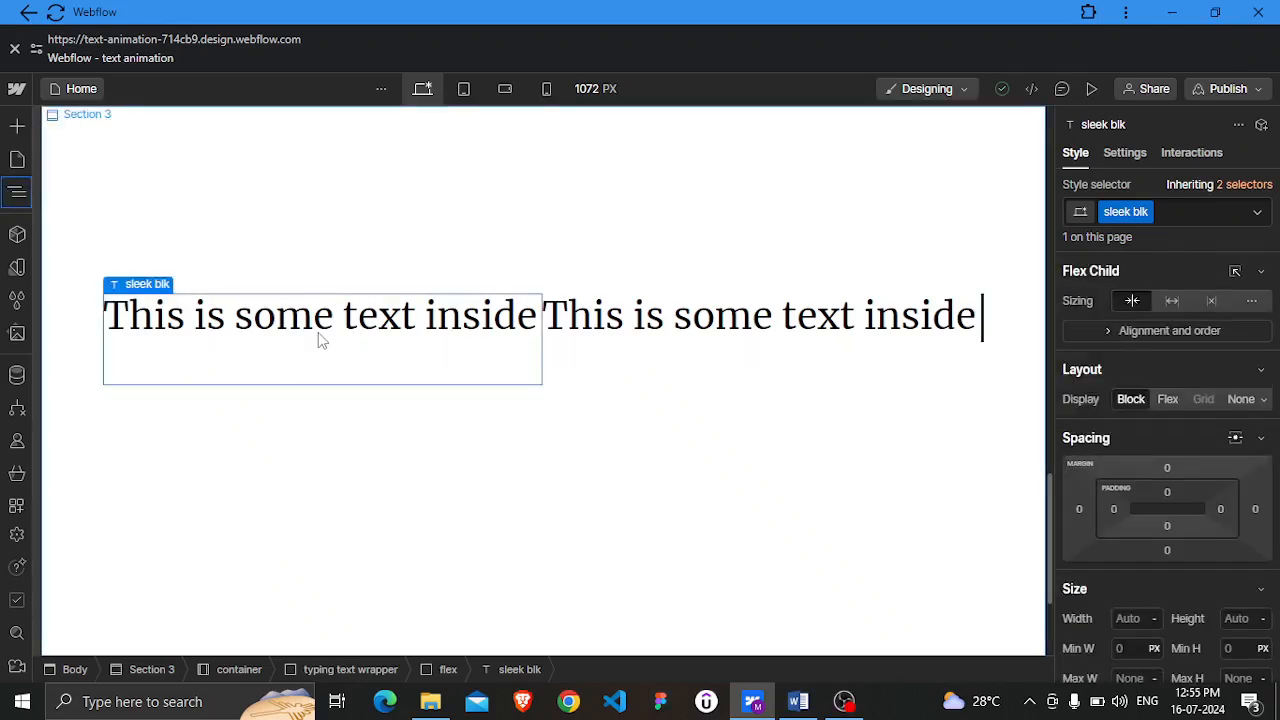
pyautogui.doubleClick(320, 316)
pyautogui.doubleClick(325, 316)
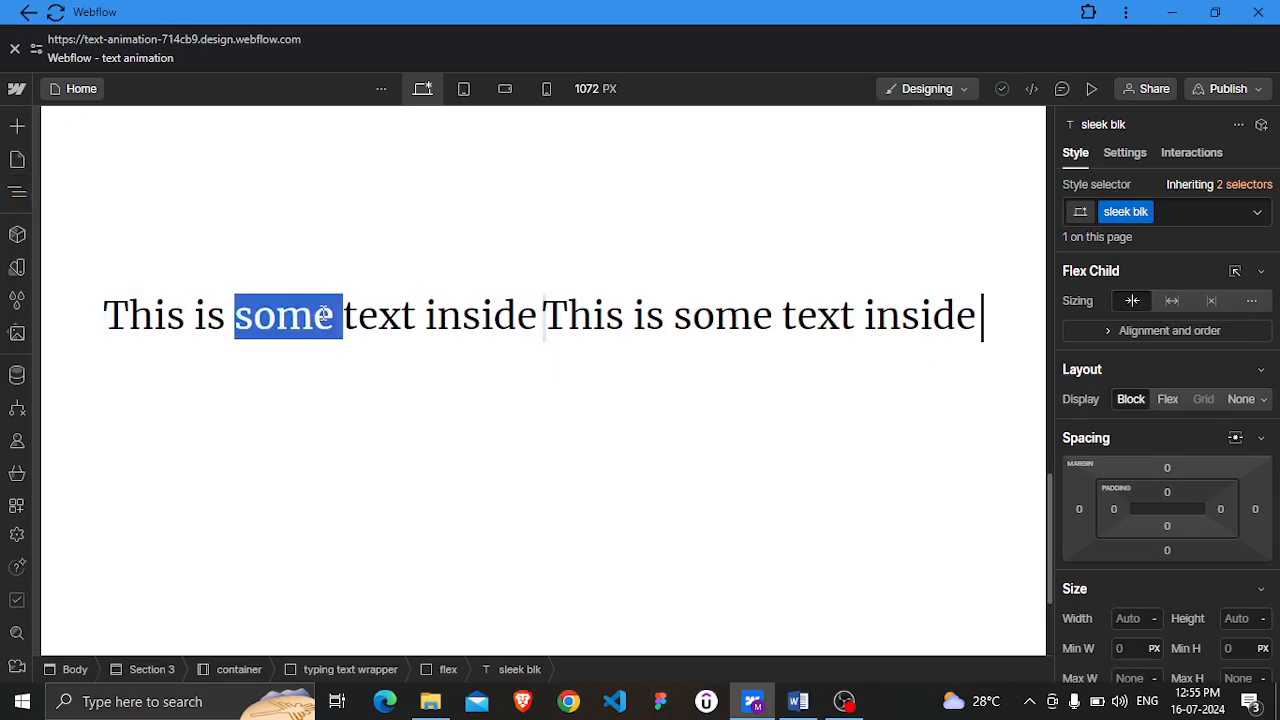
pyautogui.click(323, 315)
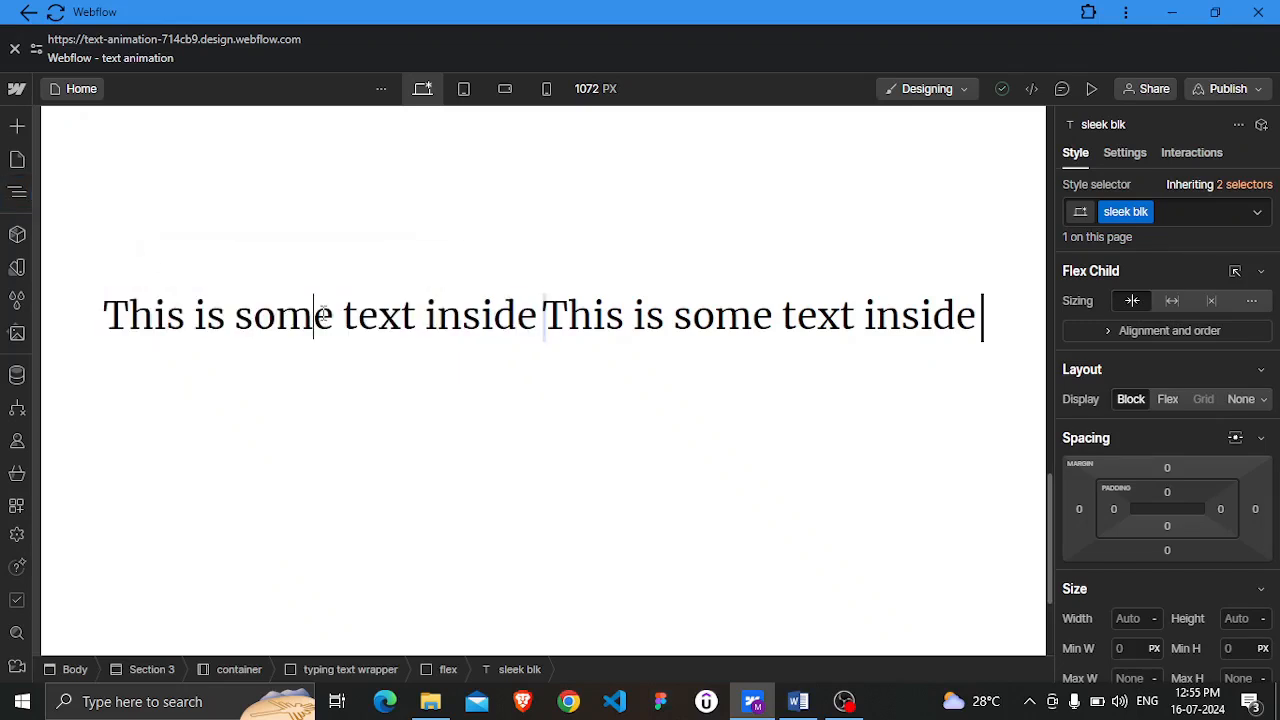
pyautogui.tripleClick(323, 315)
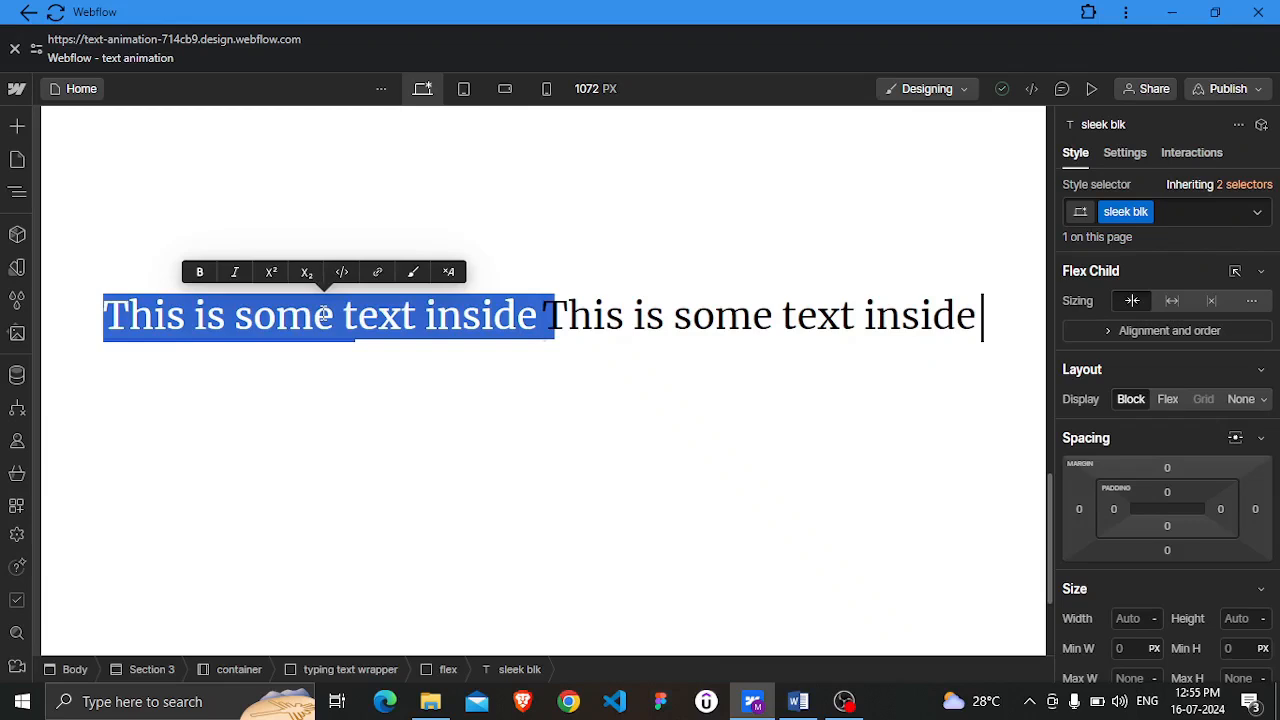
pyautogui.write('Slee')
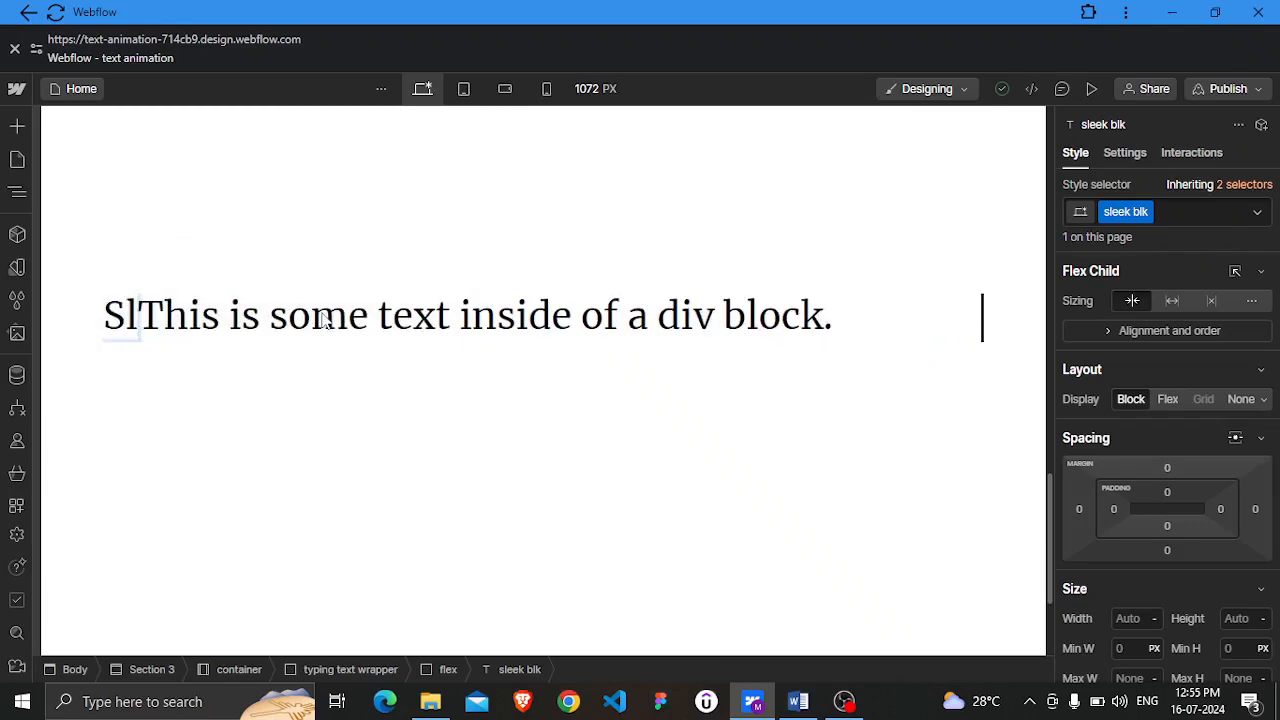
pyautogui.write('e')
pyautogui.press('BackSpace')
pyautogui.write('k')
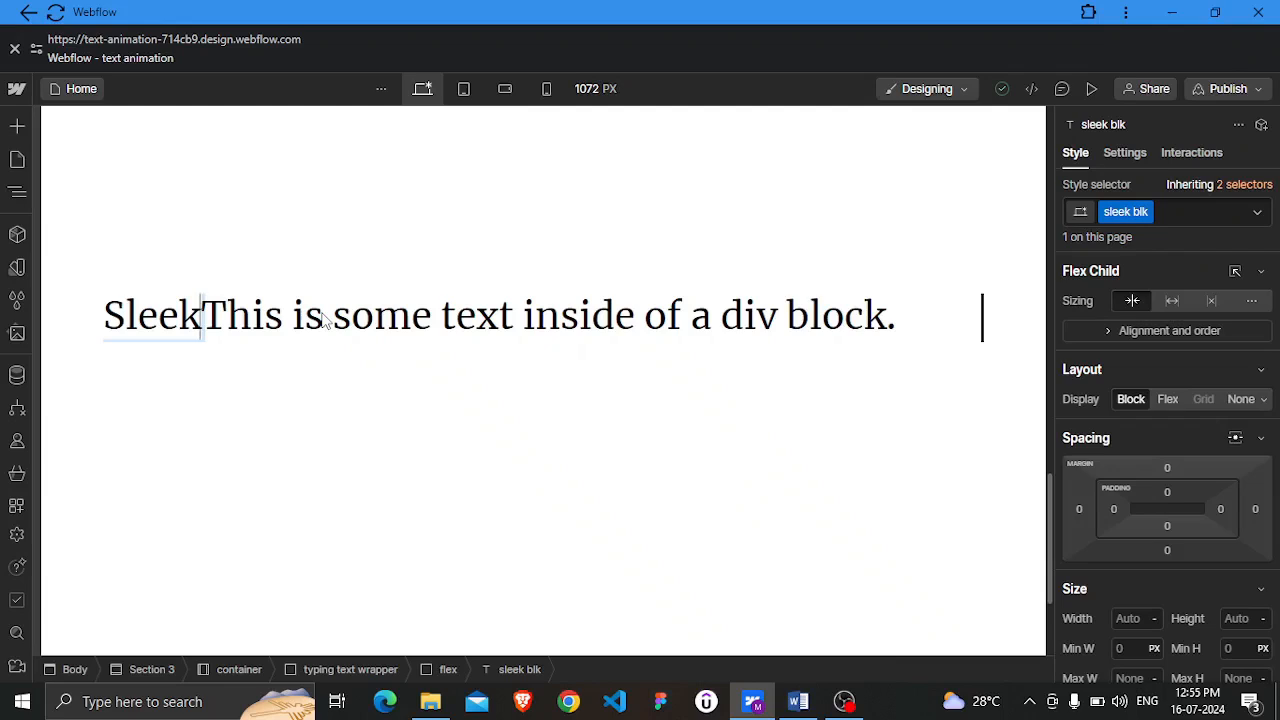
pyautogui.press('Escape')
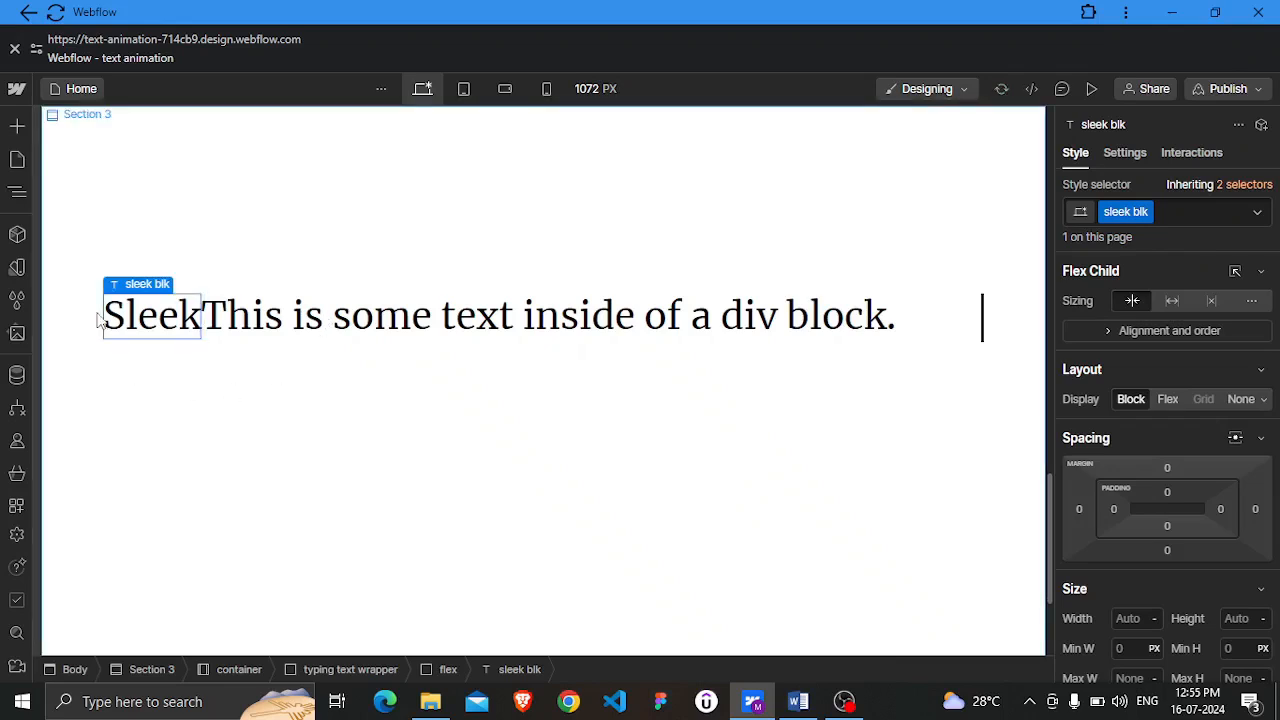
# Replace the fast blk text block's content with "Fast"
pyautogui.click(17, 196)
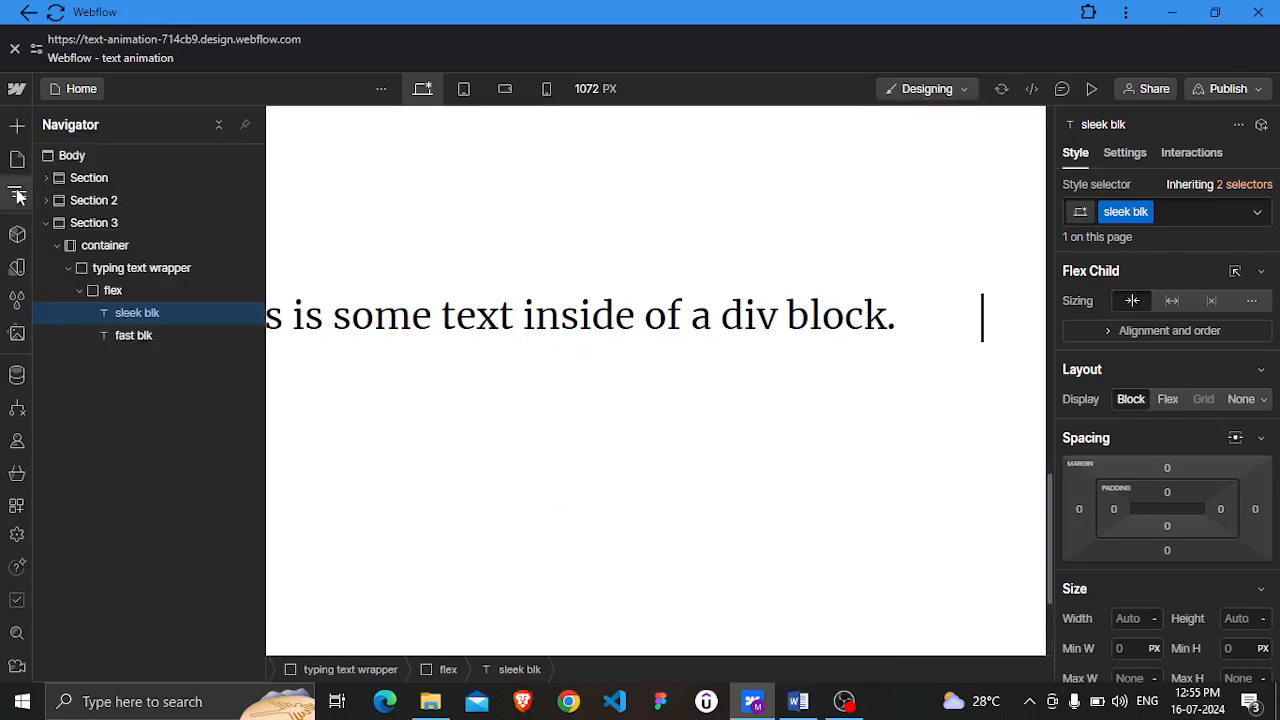
pyautogui.click(147, 339)
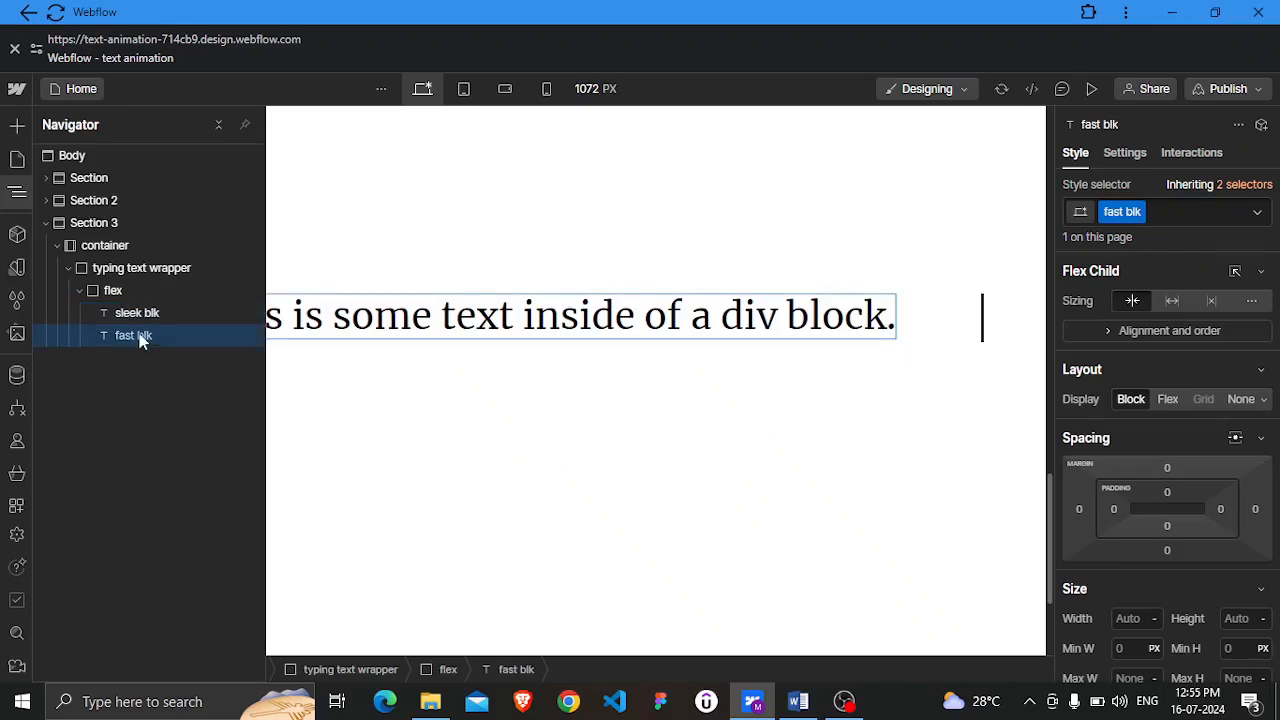
pyautogui.click(16, 200)
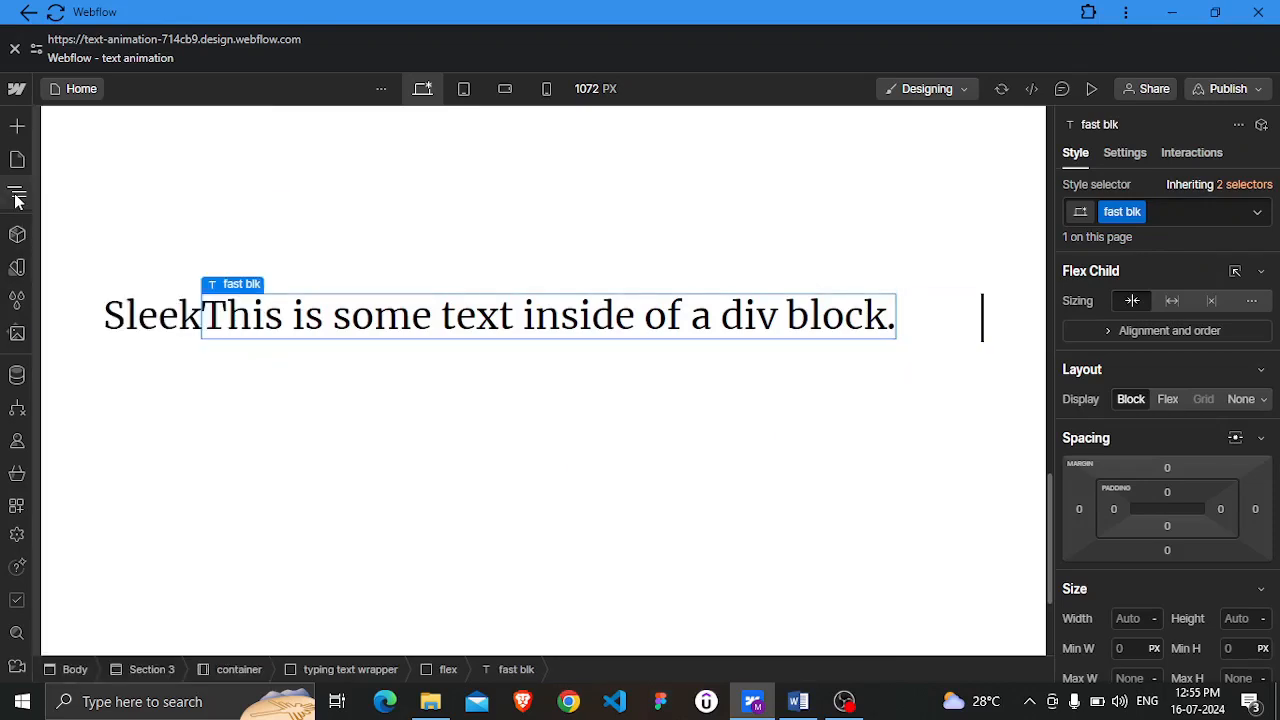
pyautogui.doubleClick(478, 318)
pyautogui.tripleClick(484, 318)
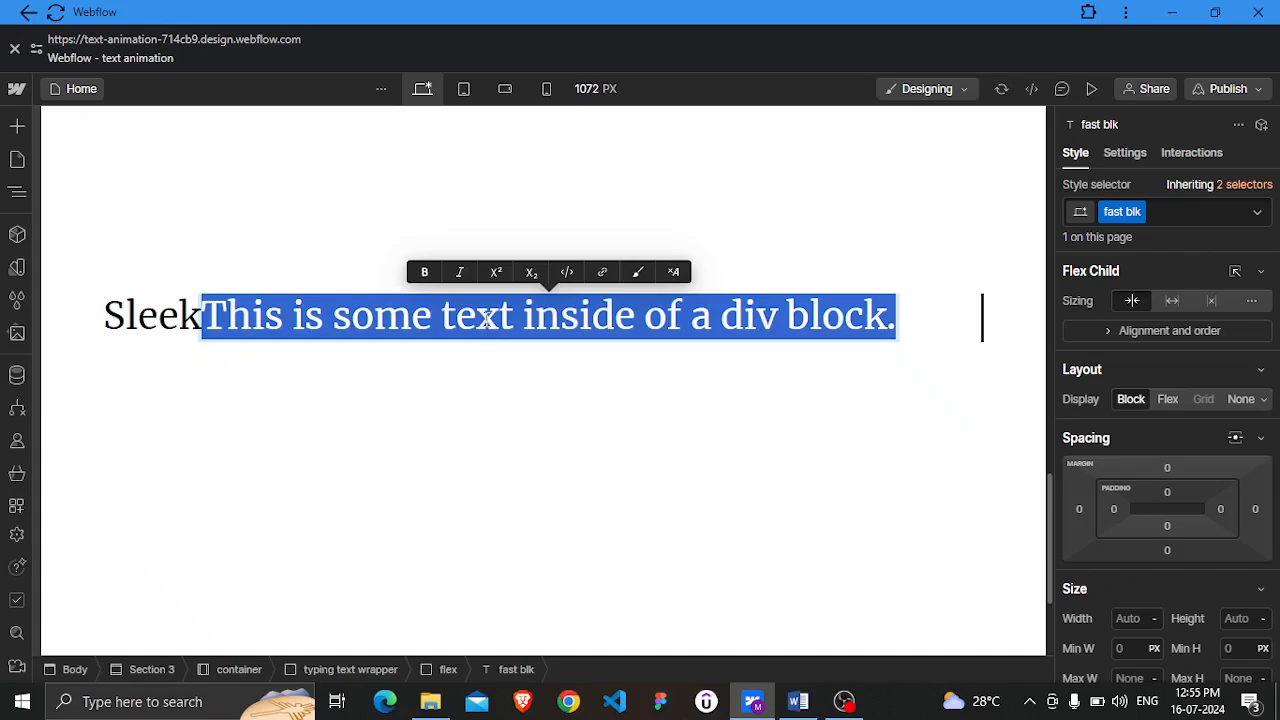
pyautogui.write('F')
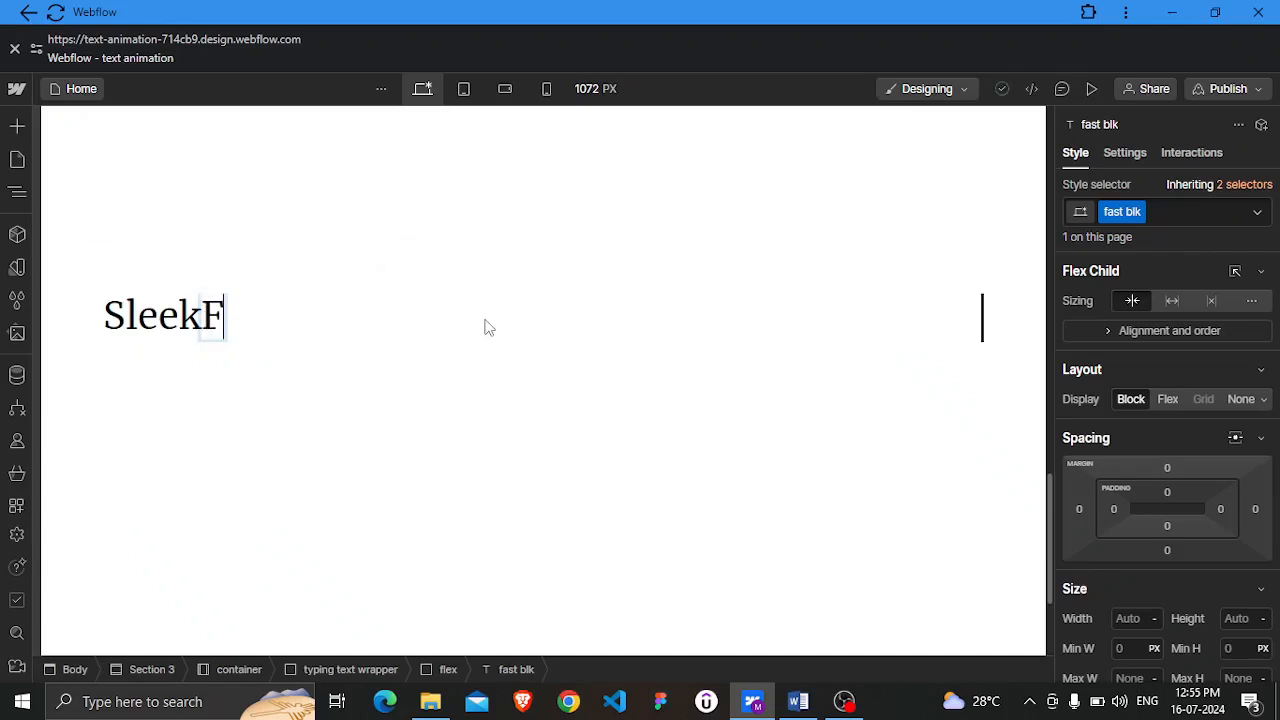
pyautogui.write('ast')
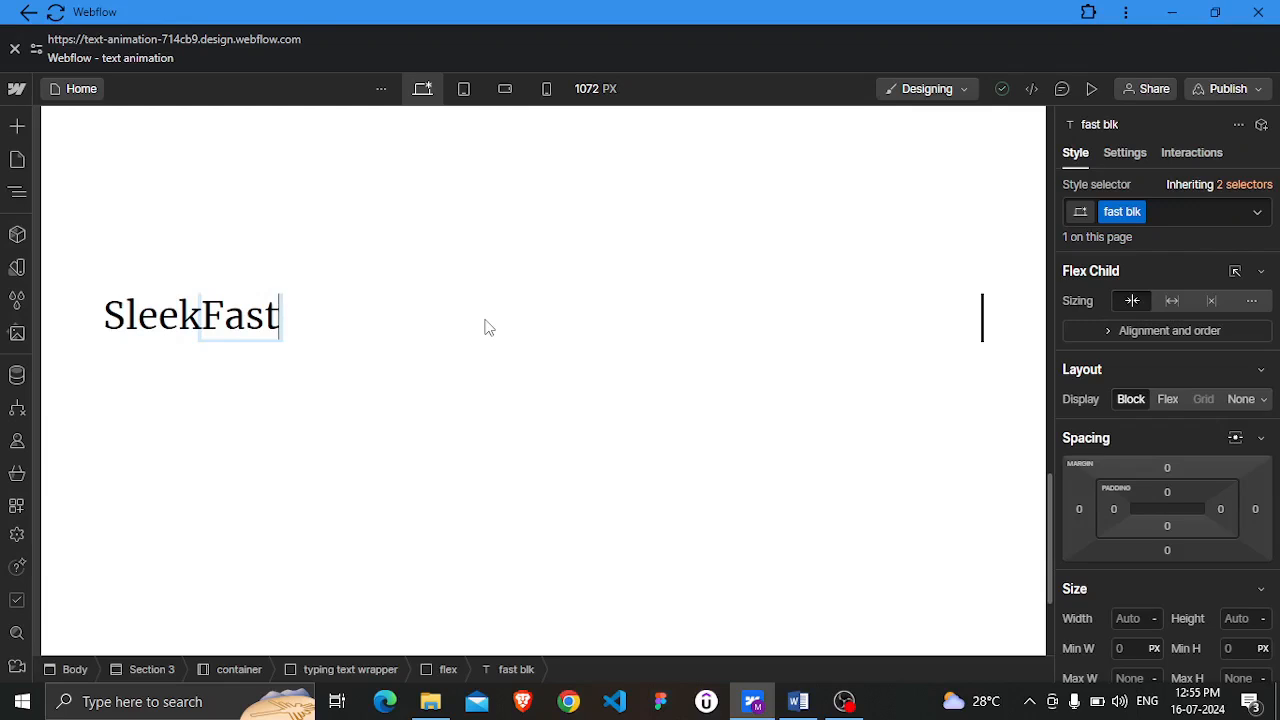
pyautogui.press('Escape')
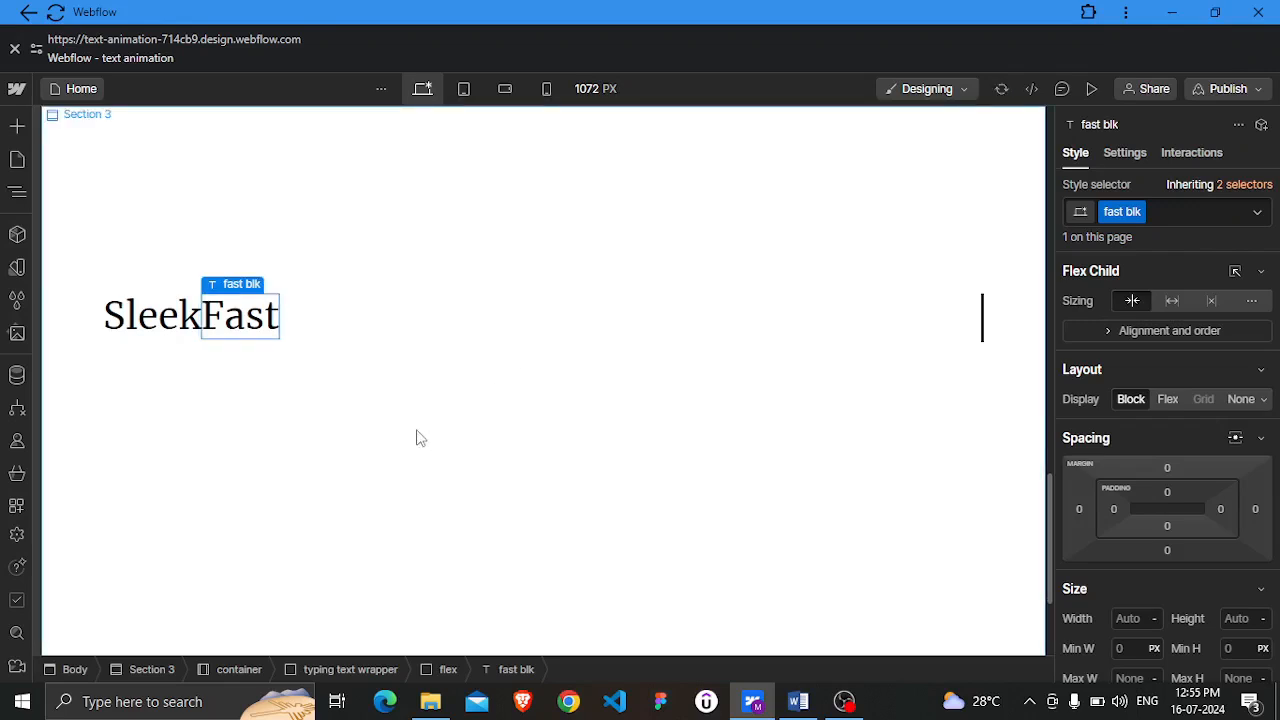
# Hide the fast blk text block by setting its display to None
pyautogui.click(16, 194)
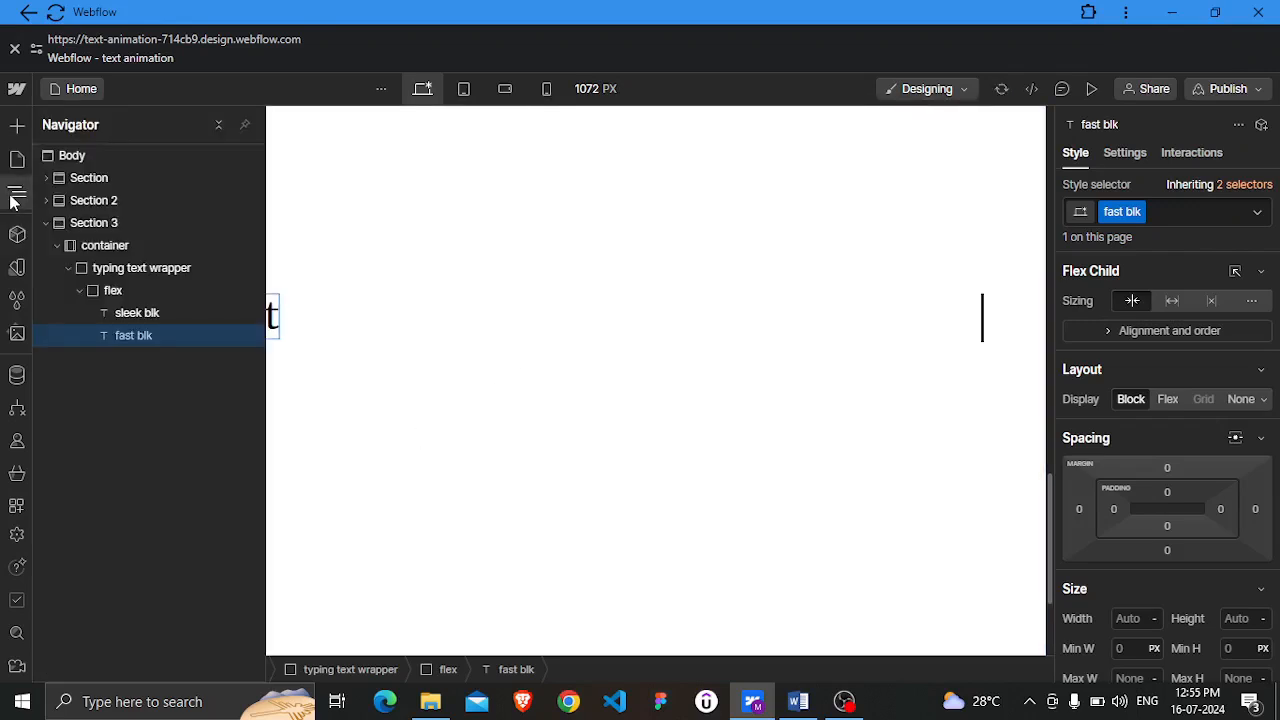
pyautogui.click(159, 313)
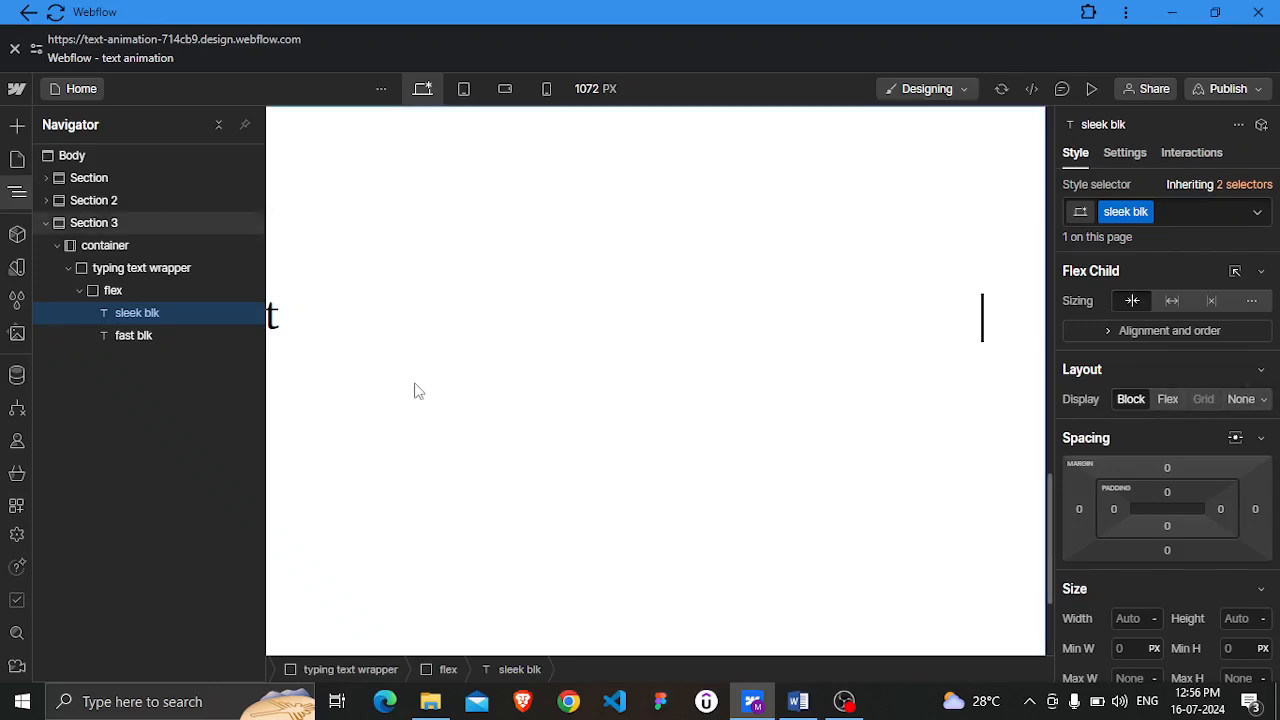
pyautogui.click(148, 334)
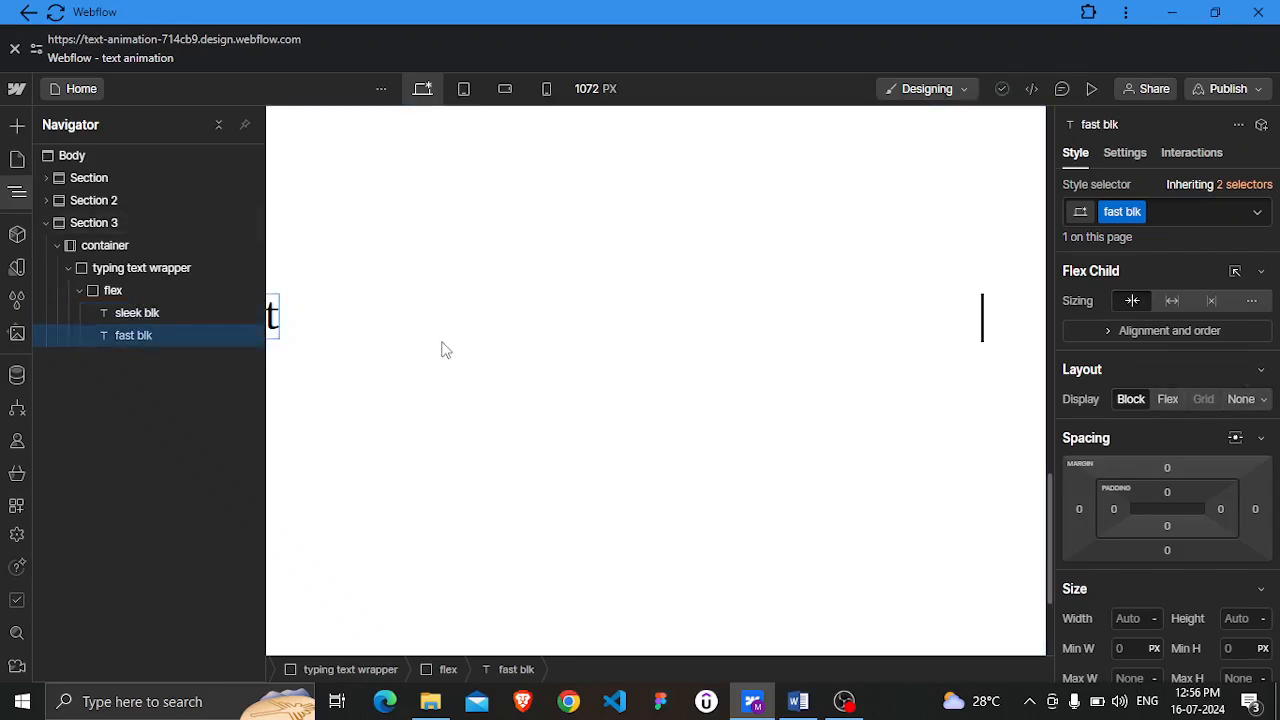
pyautogui.click(1245, 401)
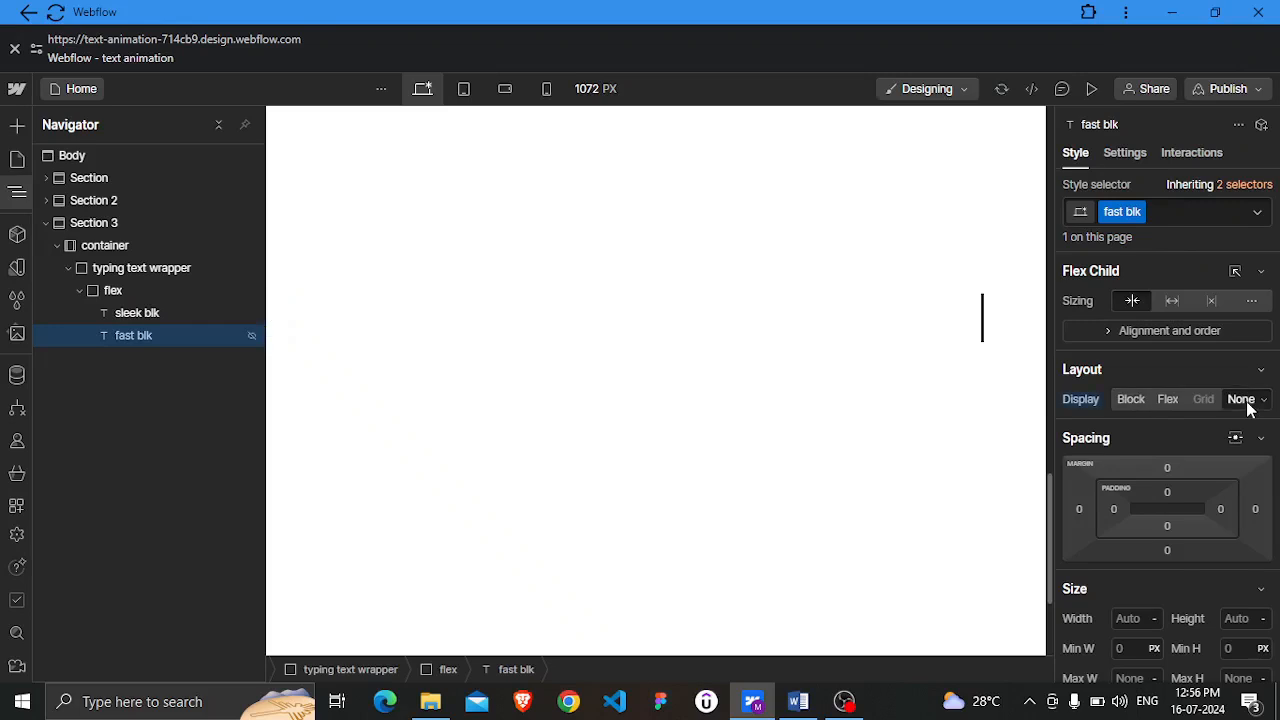
pyautogui.press('Escape')
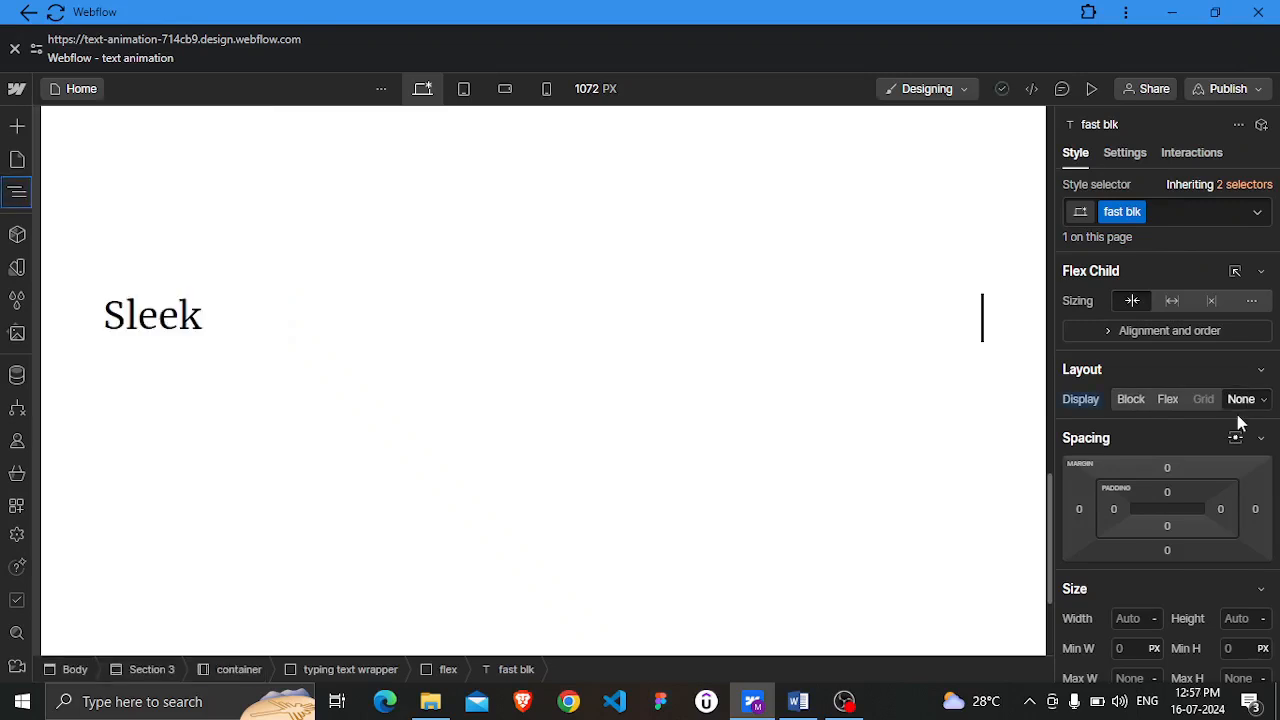
# Add a Scroll into view element trigger to the typing text wrapper
pyautogui.click(17, 195)
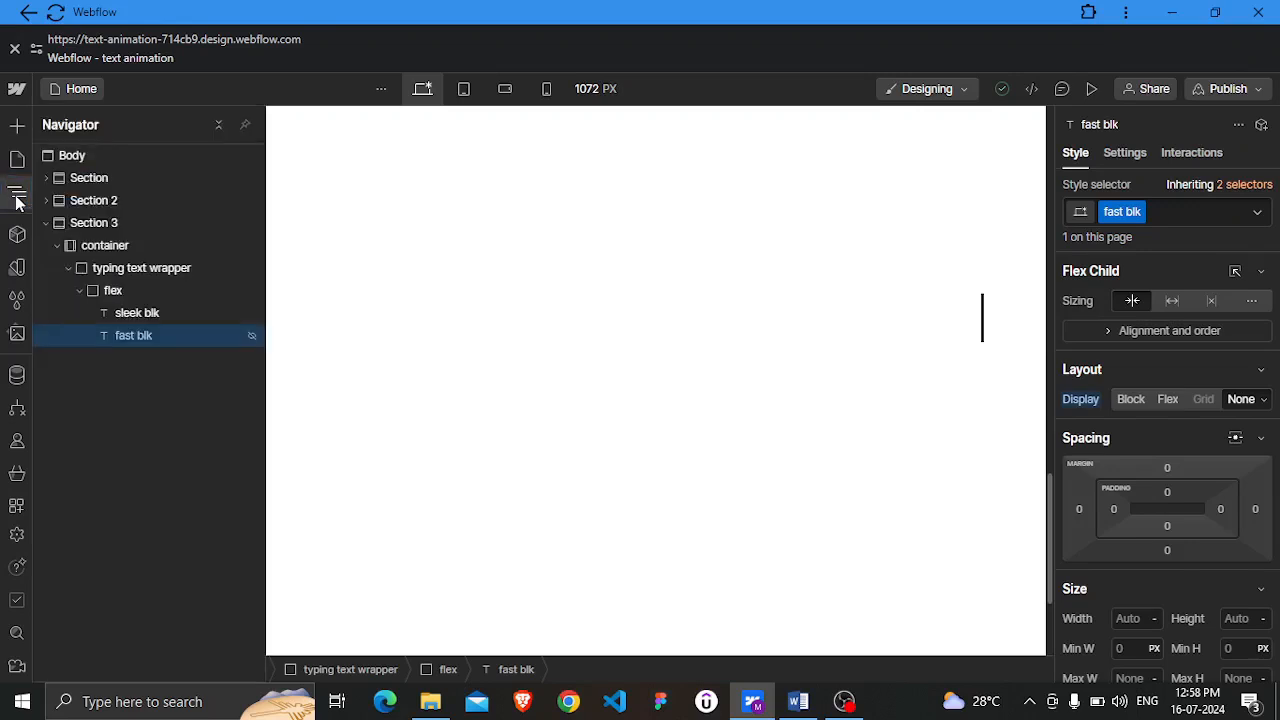
pyautogui.click(140, 278)
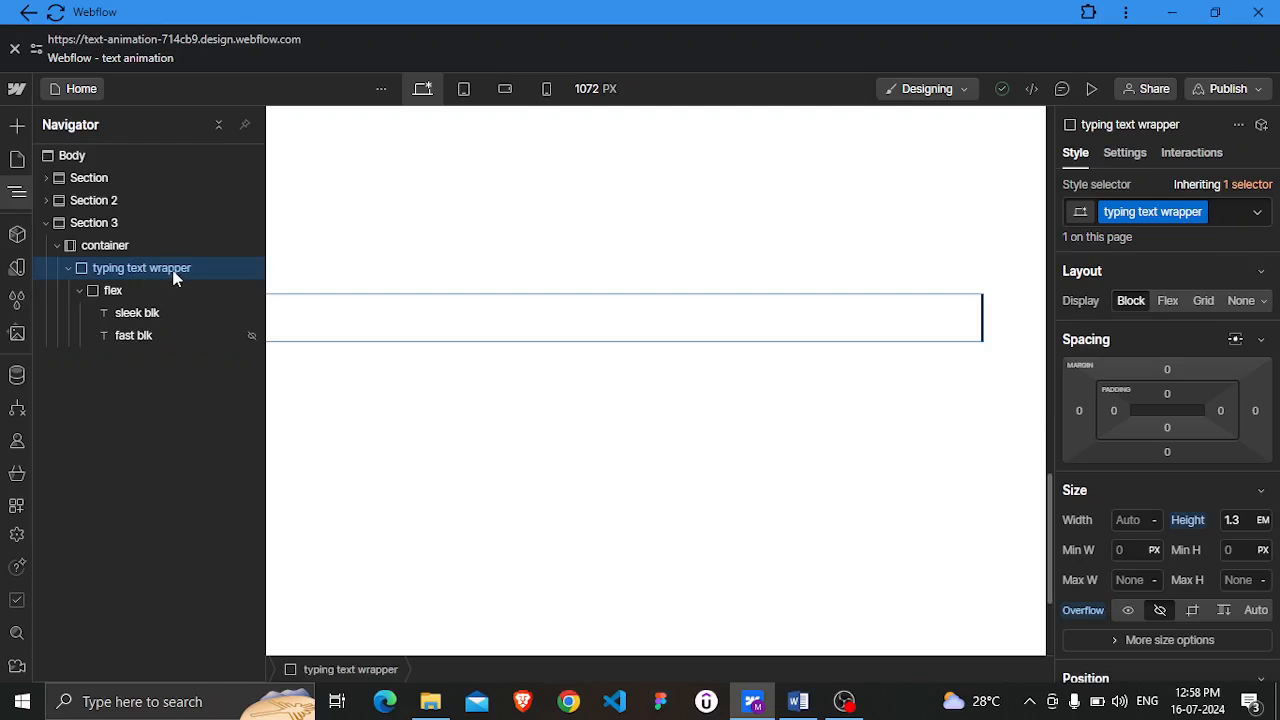
pyautogui.click(1203, 155)
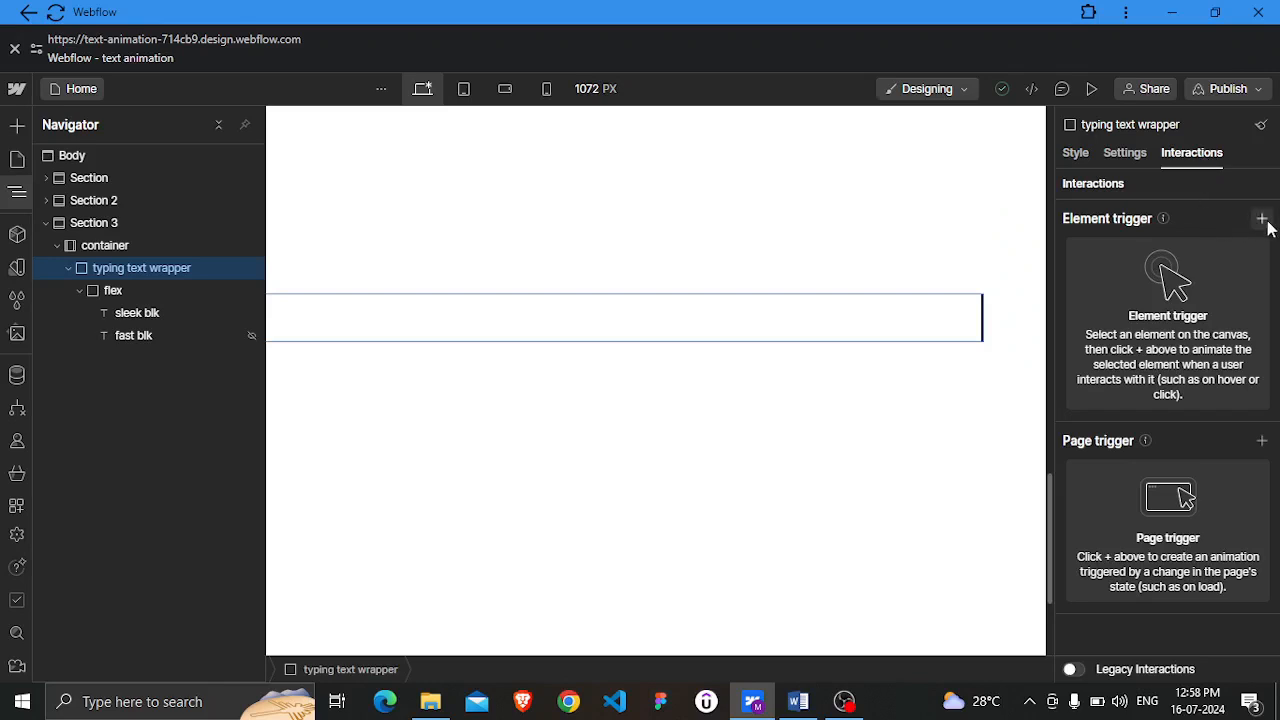
pyautogui.click(1262, 219)
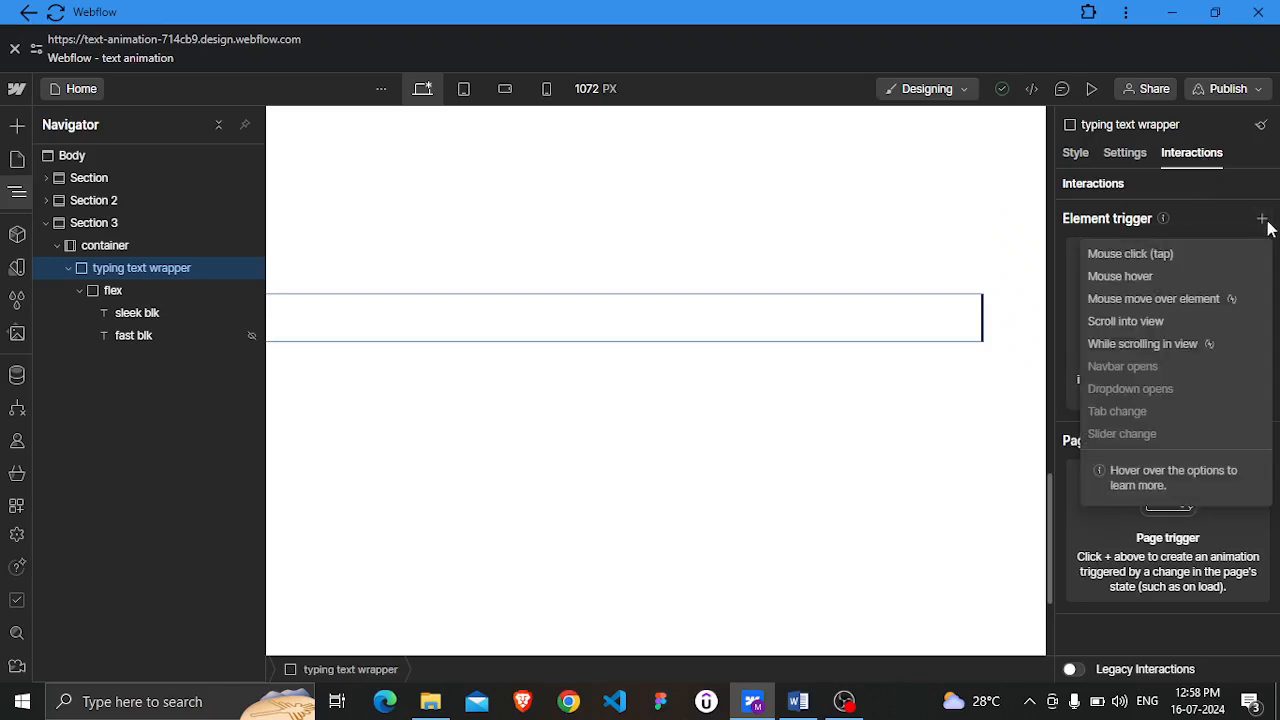
pyautogui.click(1111, 321)
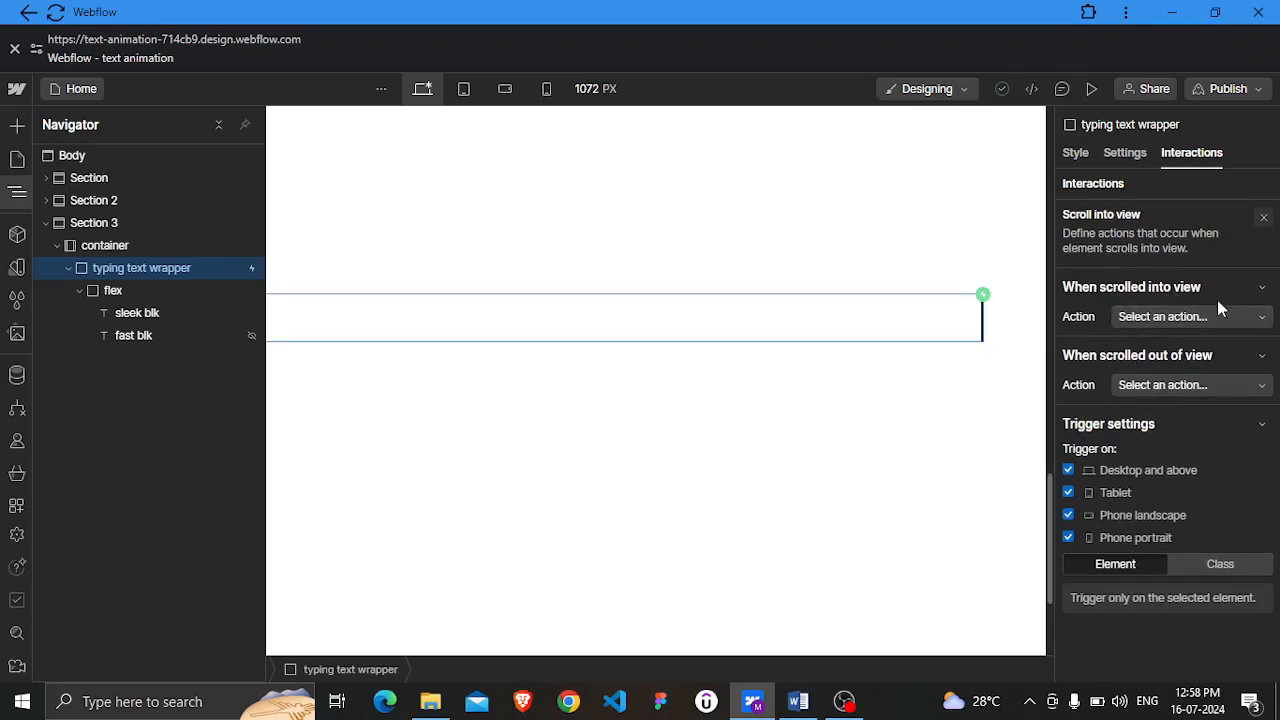
# Set the scroll-into-view action to start a new timed animation named "Blink 2"
pyautogui.click(1229, 313)
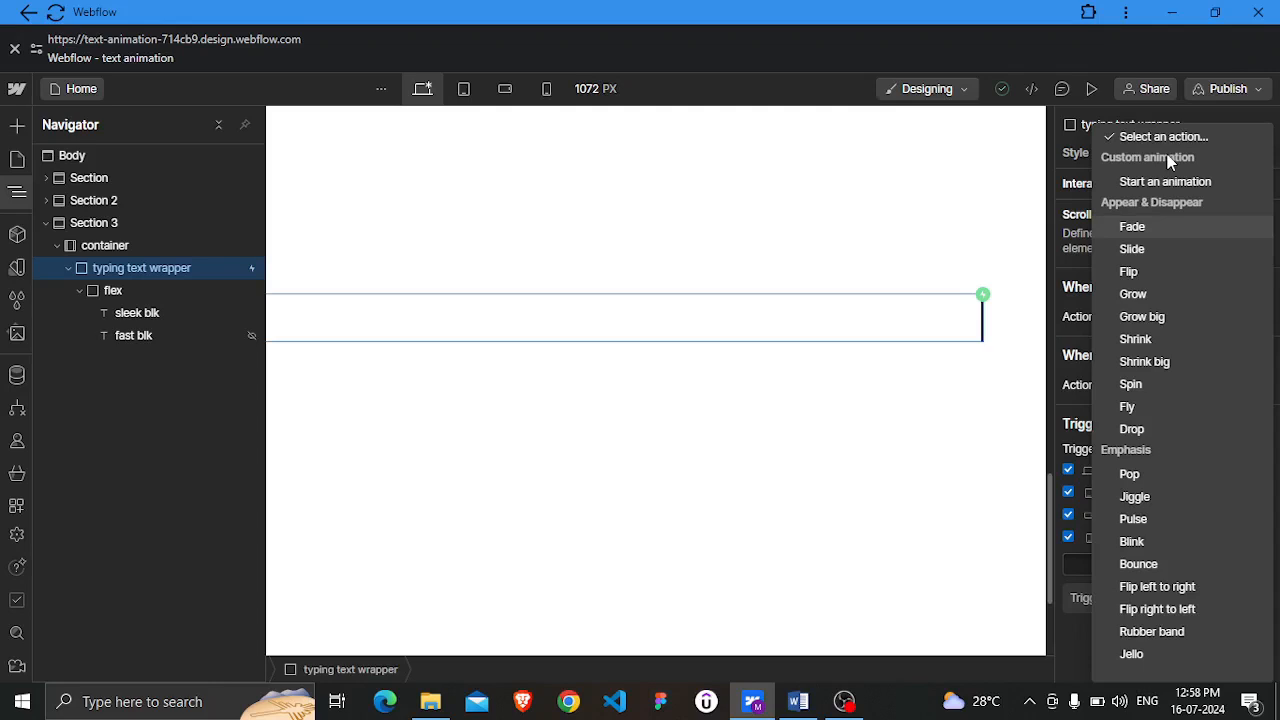
pyautogui.click(1171, 182)
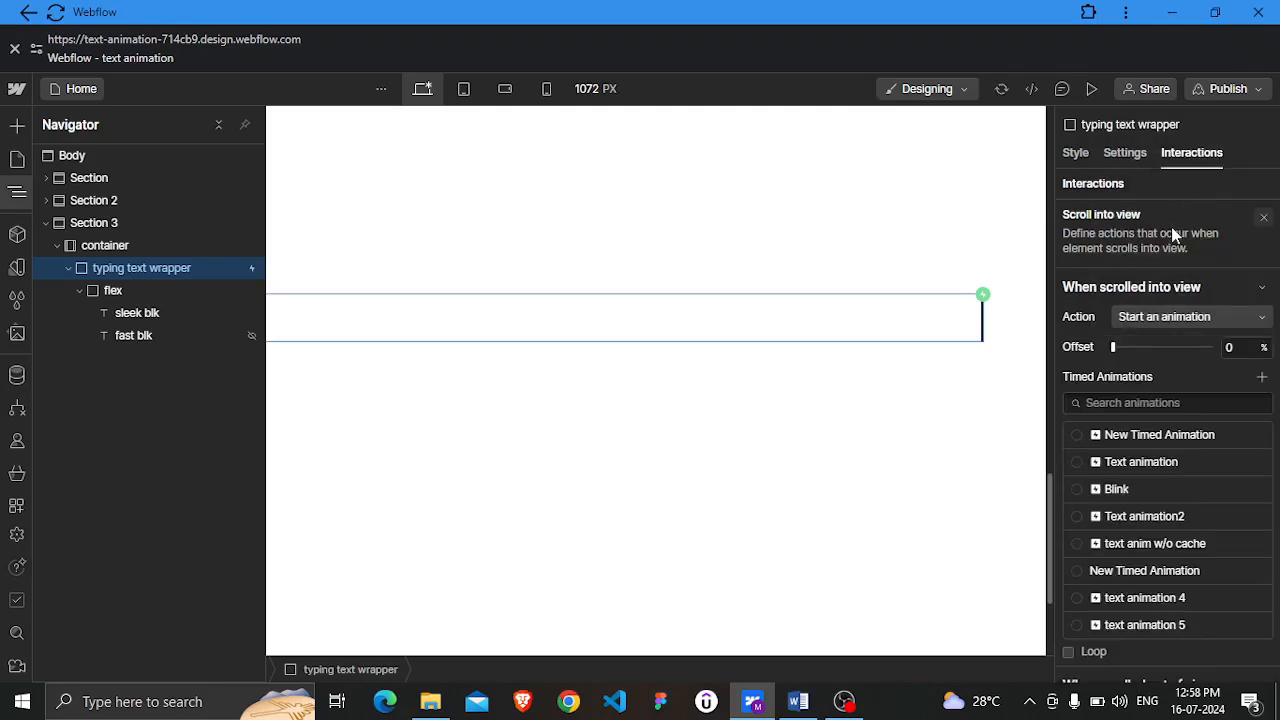
pyautogui.scroll(-1, 1182, 462)
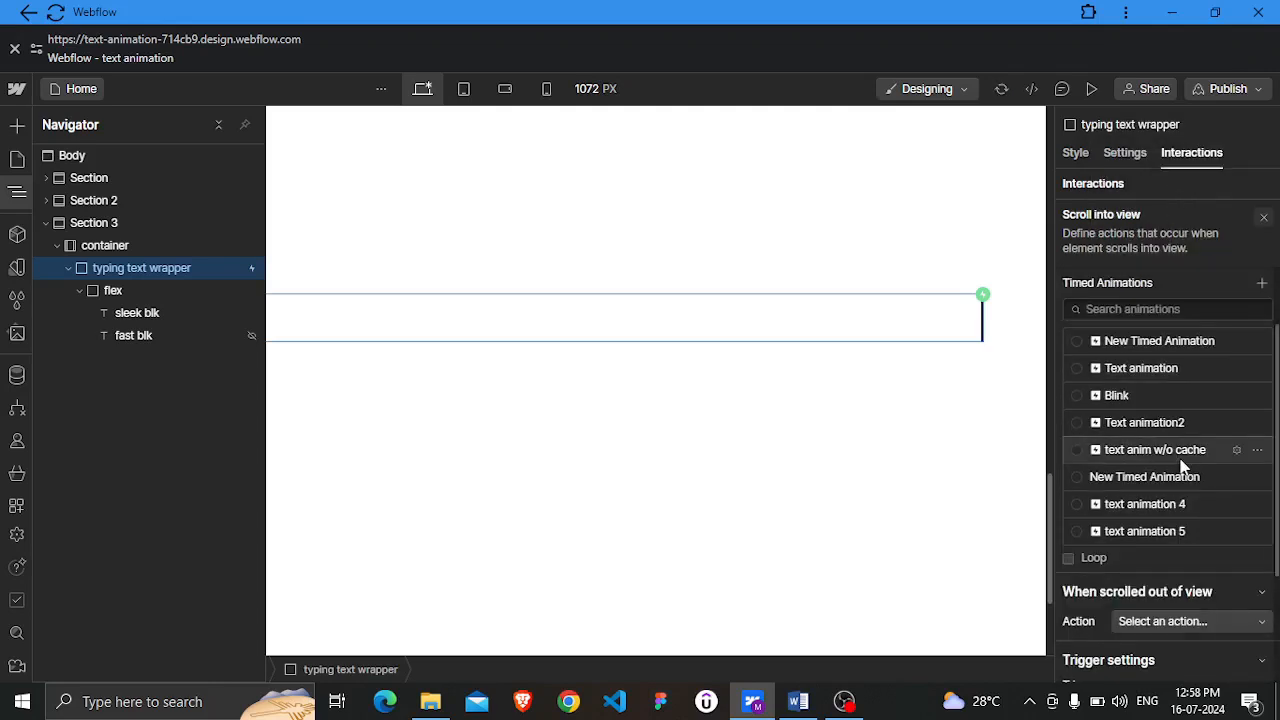
pyautogui.scroll(1, 1182, 462)
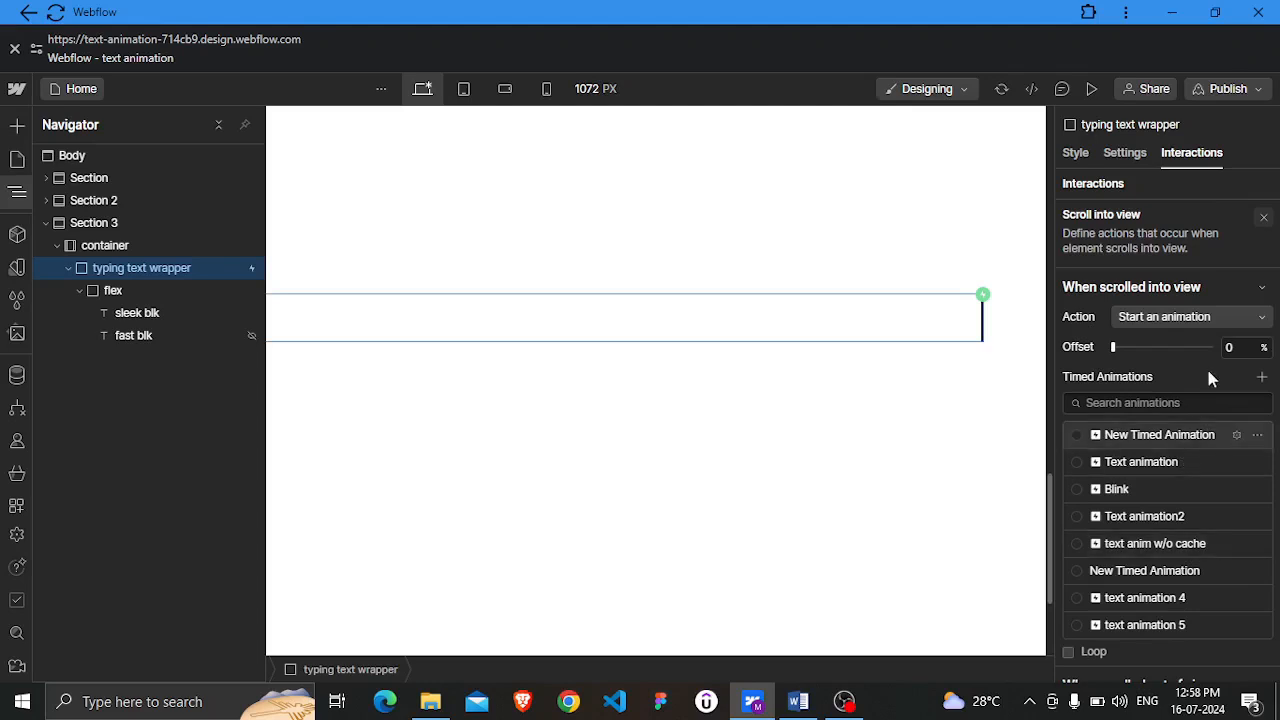
pyautogui.click(1263, 379)
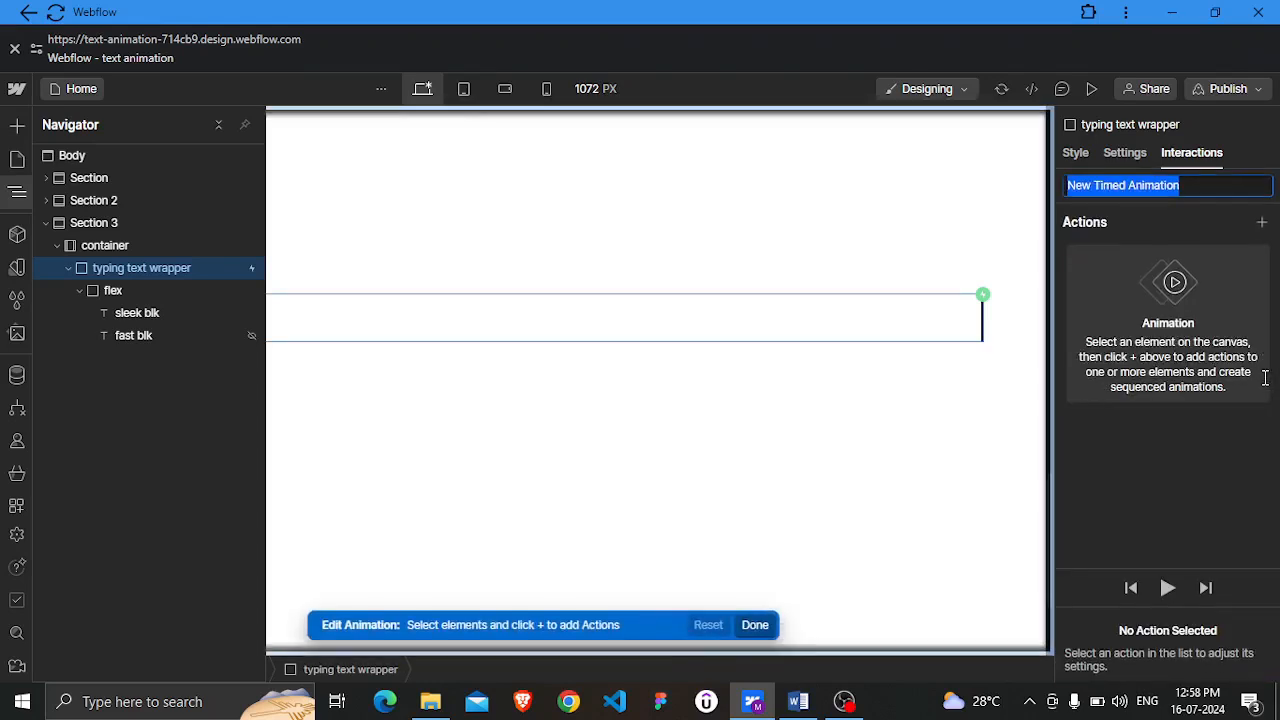
pyautogui.write('B')
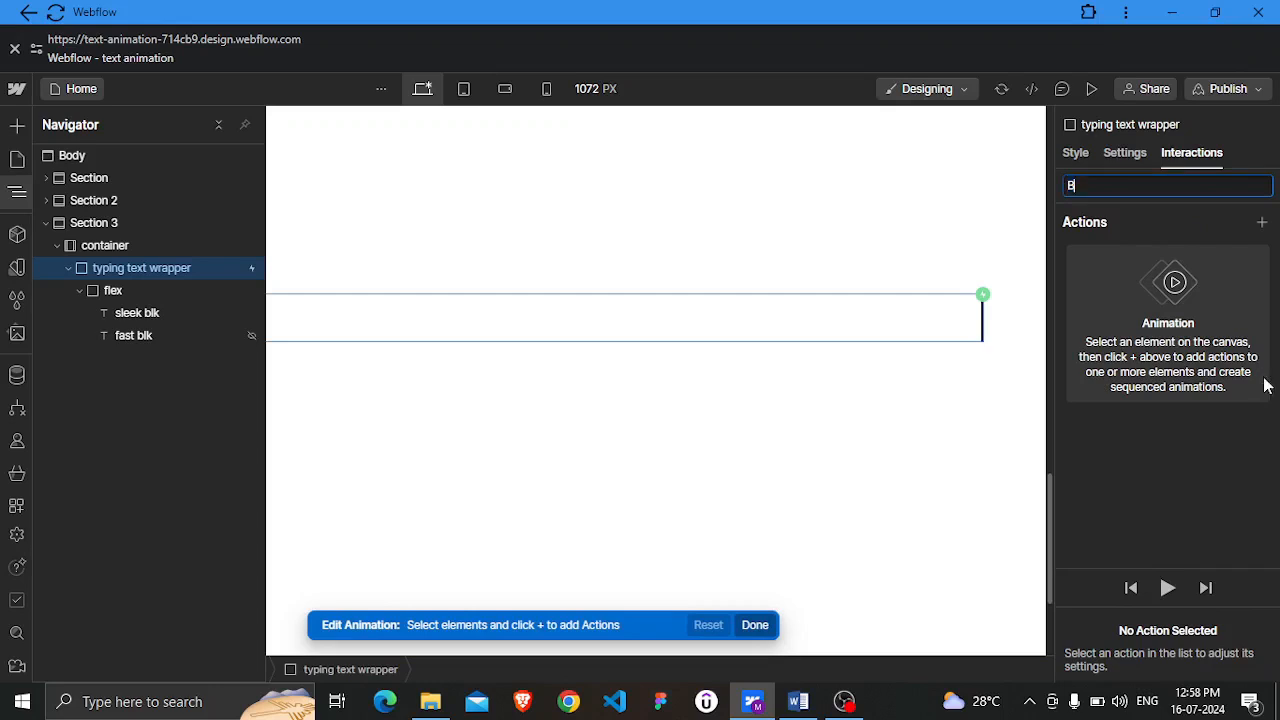
pyautogui.write('link 2')
# Add a Border Color action to the Blink 2 animation
pyautogui.click(1266, 227)
pyautogui.click(1264, 226)
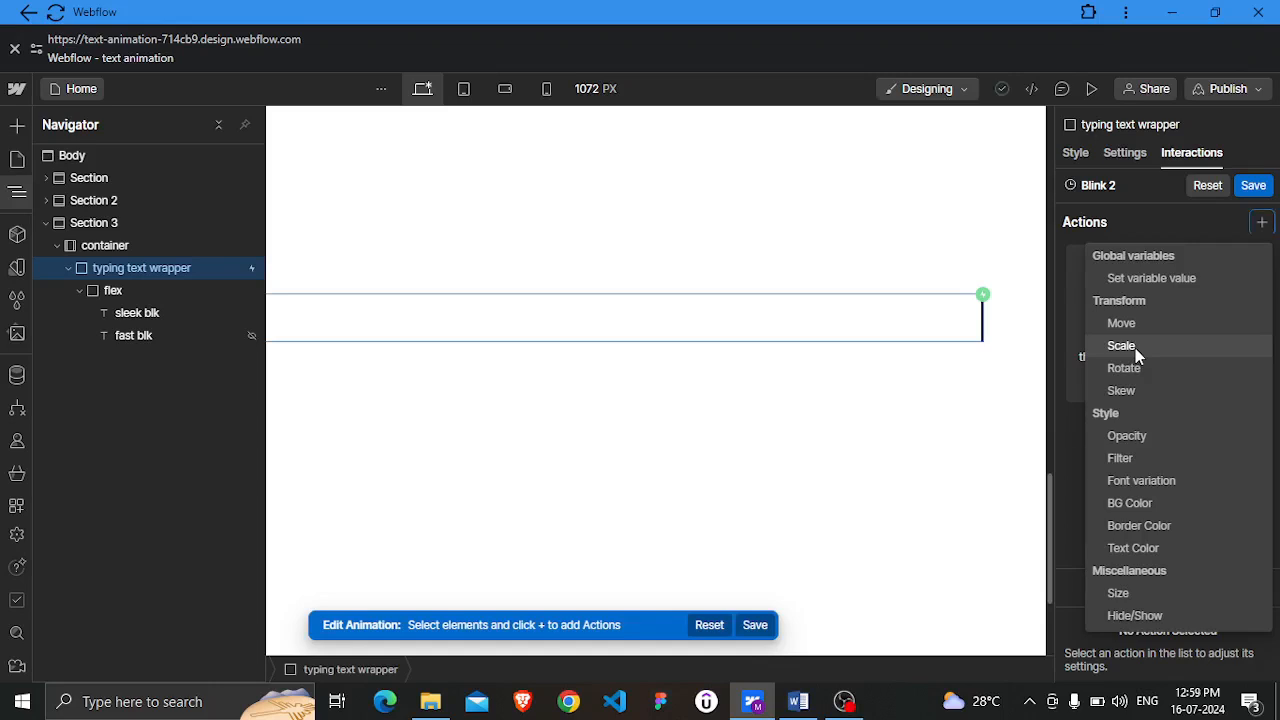
pyautogui.click(1139, 526)
pyautogui.click(1135, 519)
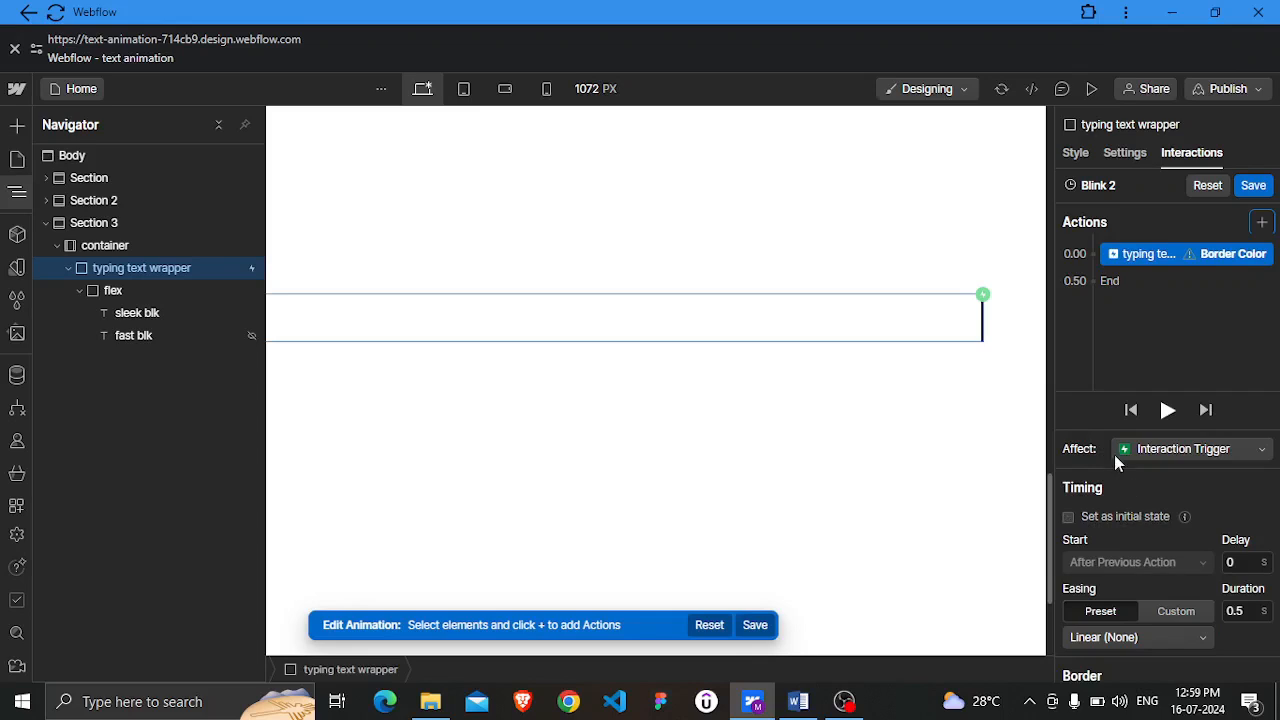
# Duplicate the Border Color action in the Blink 2 animation and select the original action
pyautogui.rightClick(1174, 254)
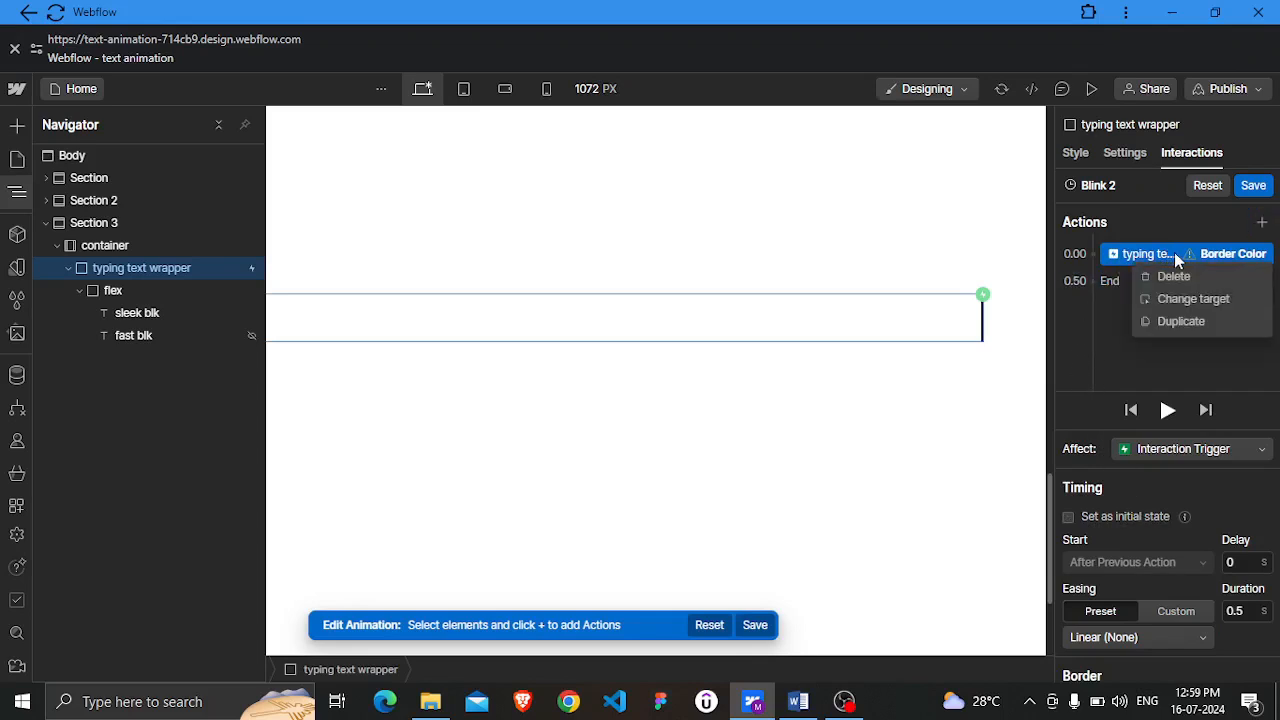
pyautogui.click(1180, 321)
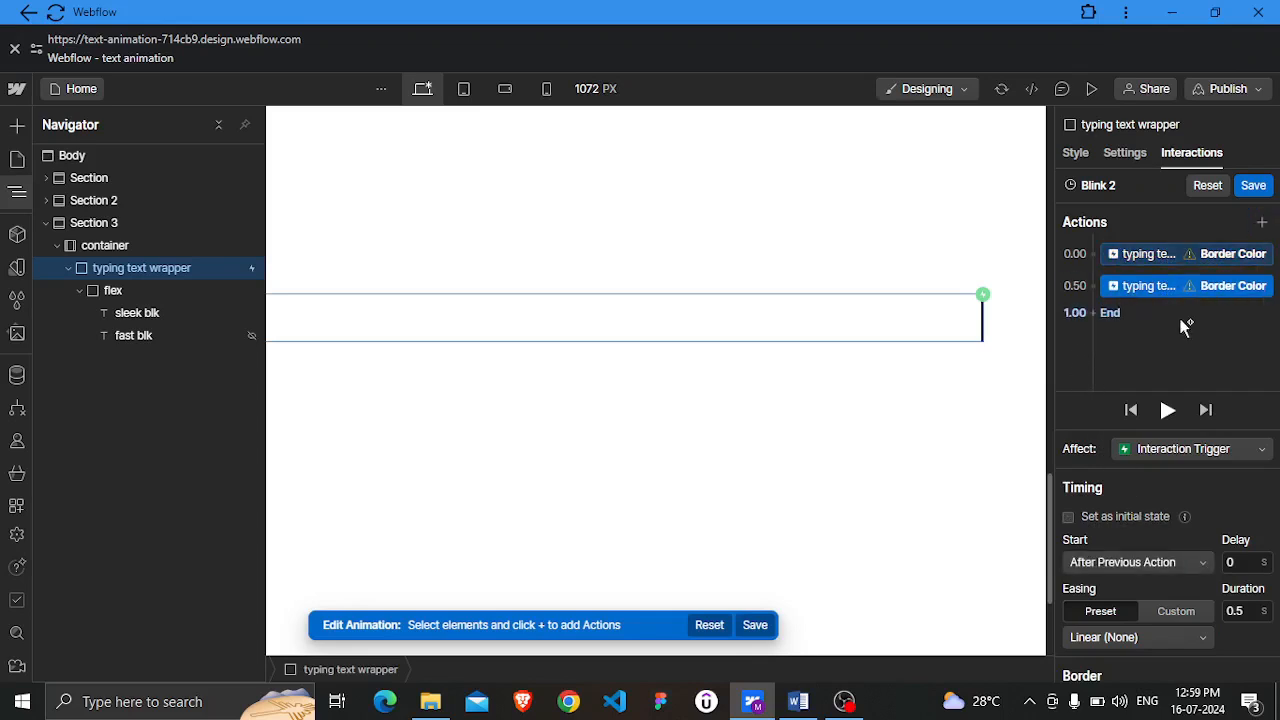
pyautogui.click(1163, 257)
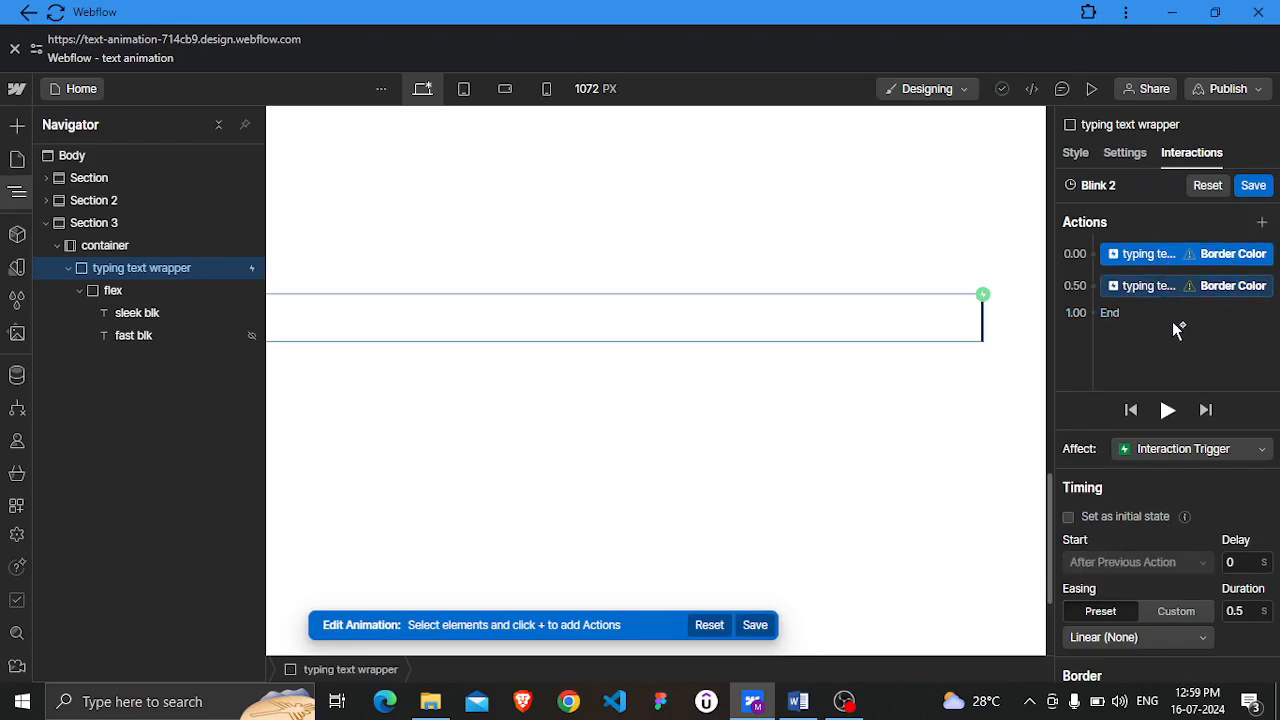
# Set the first Border Color action's delay to 0.5 s and its duration to 0 s
pyautogui.click(1246, 566)
pyautogui.write('0.5')
pyautogui.press('Return')
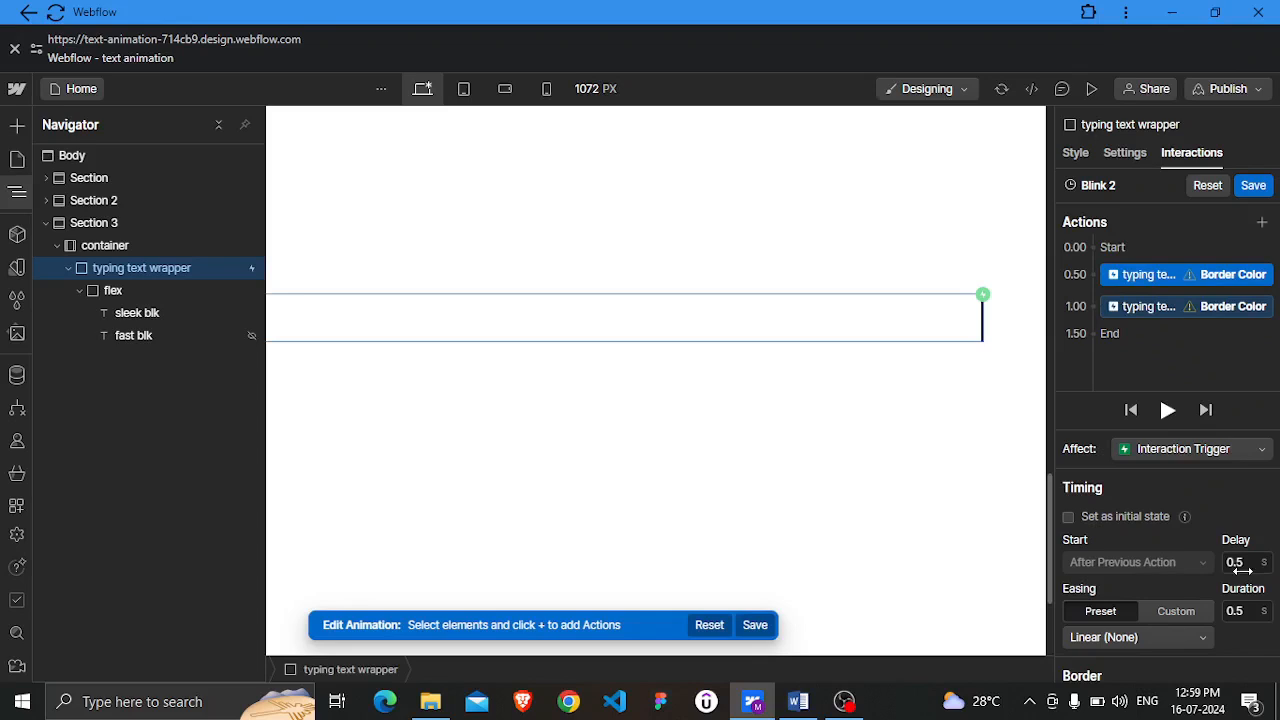
pyautogui.click(1240, 612)
pyautogui.write('0')
pyautogui.press('Return')
# Select the second Border Color action and set its delay and duration to 0.5 s each
pyautogui.click(1172, 304)
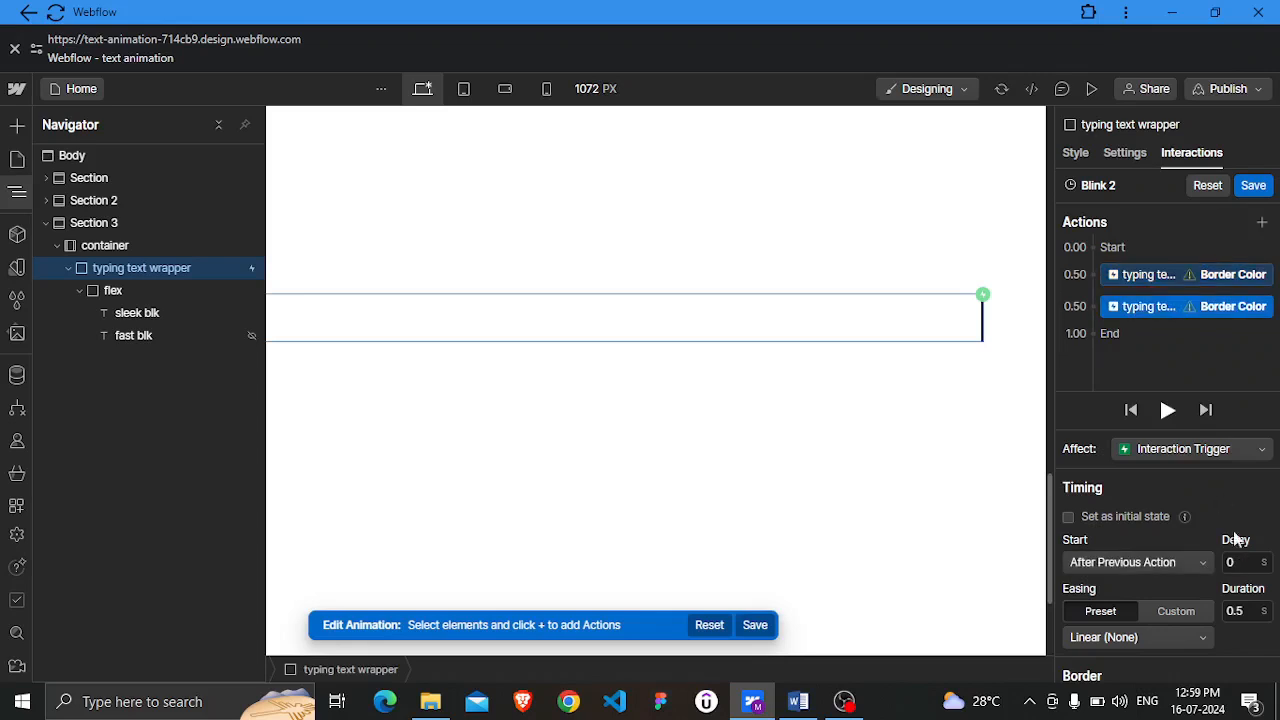
pyautogui.click(1240, 562)
pyautogui.write('0.4')
pyautogui.press('Tab')
pyautogui.click(1236, 611)
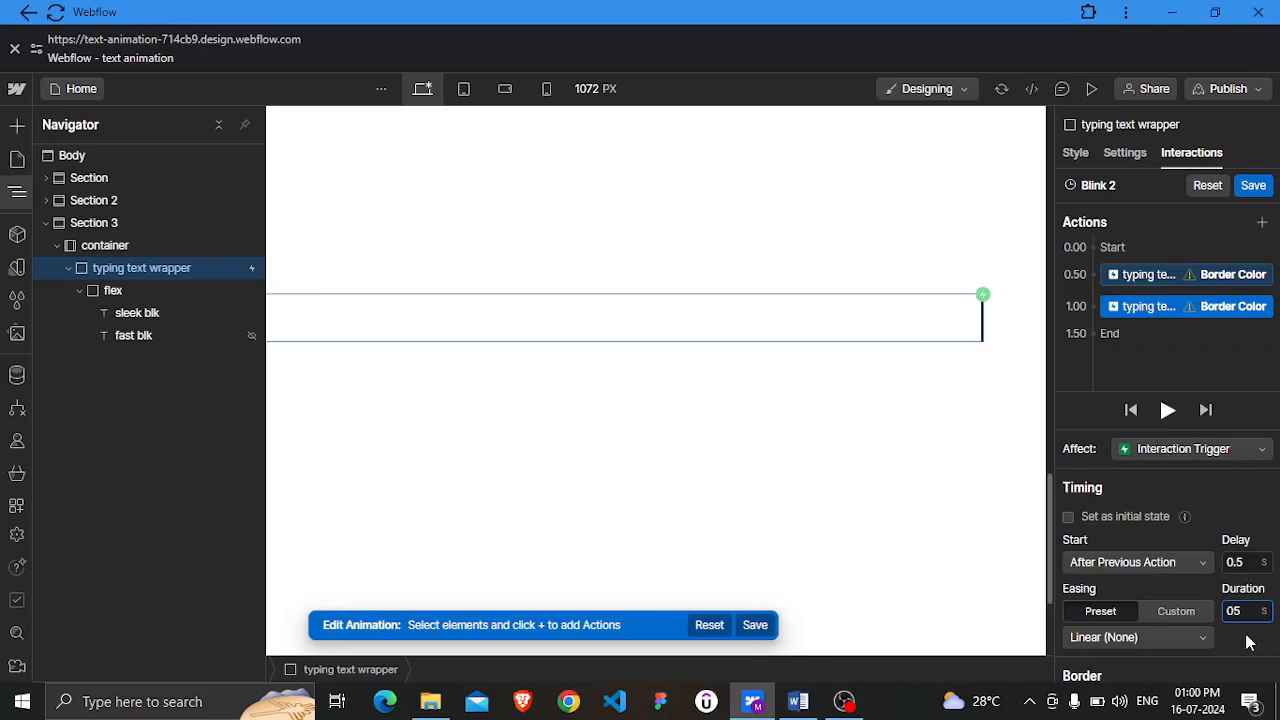
pyautogui.press('BackSpace')
pyautogui.press('BackSpace')
pyautogui.press('Delete')
pyautogui.write('0.5')
pyautogui.hotkey('ctrl', '-')
pyautogui.hotkey('ctrl', '-')
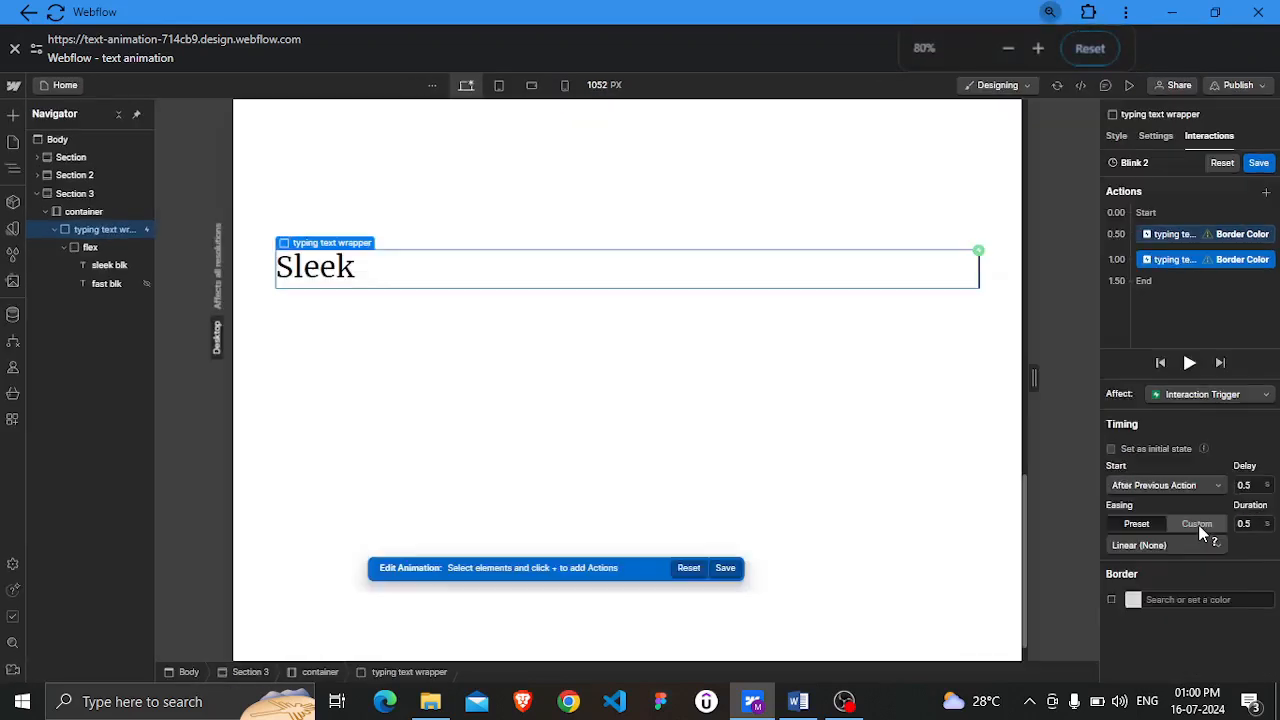
pyautogui.click(1186, 518)
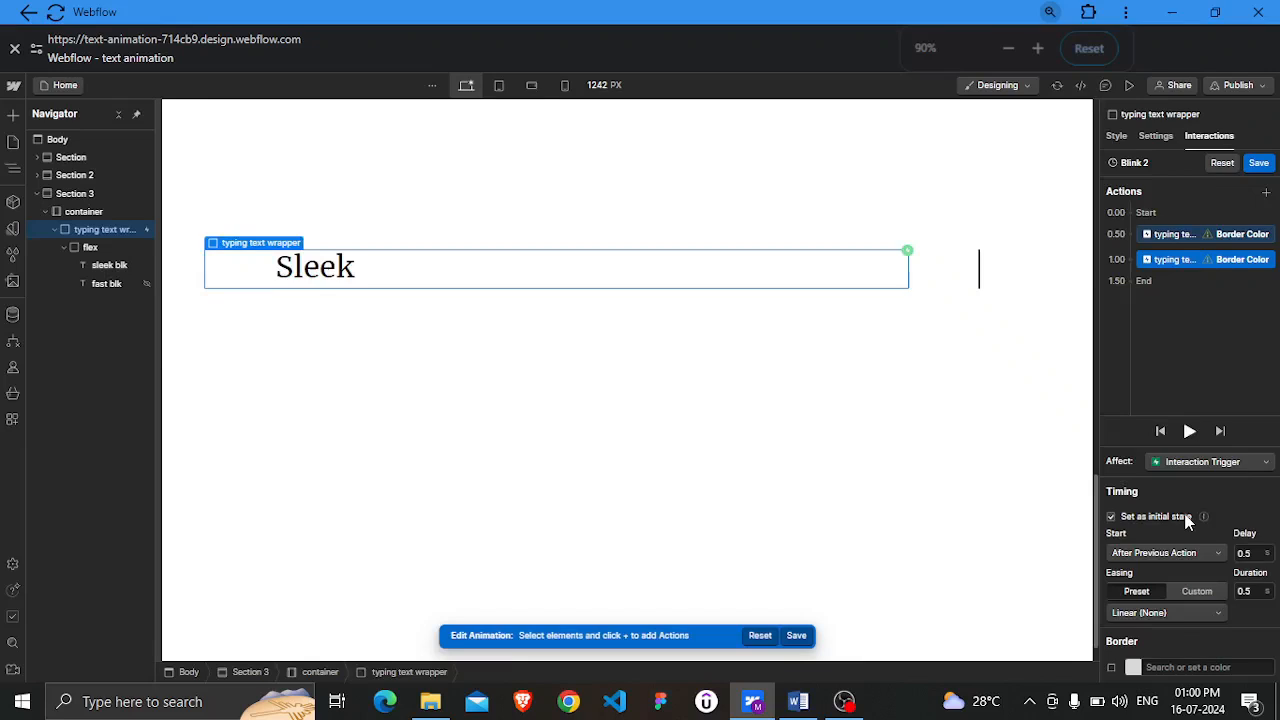
pyautogui.hotkey('ctrl', '+')
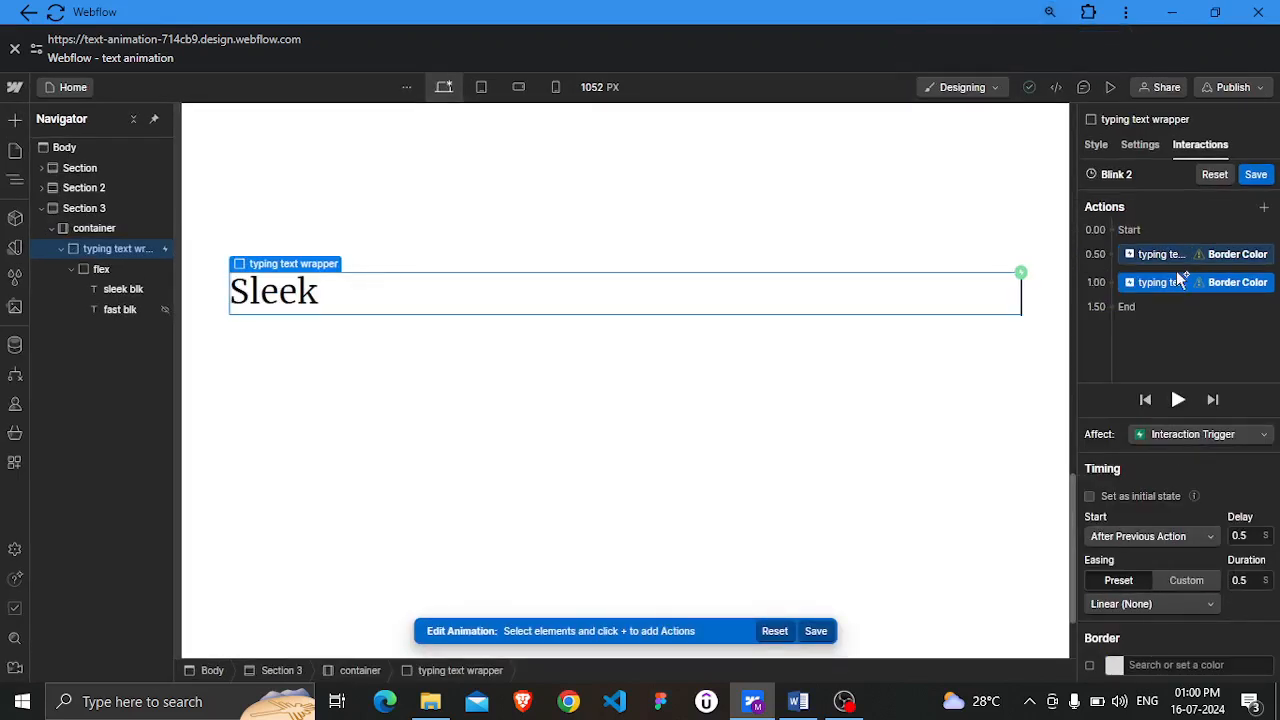
# Set the first Border Color action's border color to black
pyautogui.click(1174, 254)
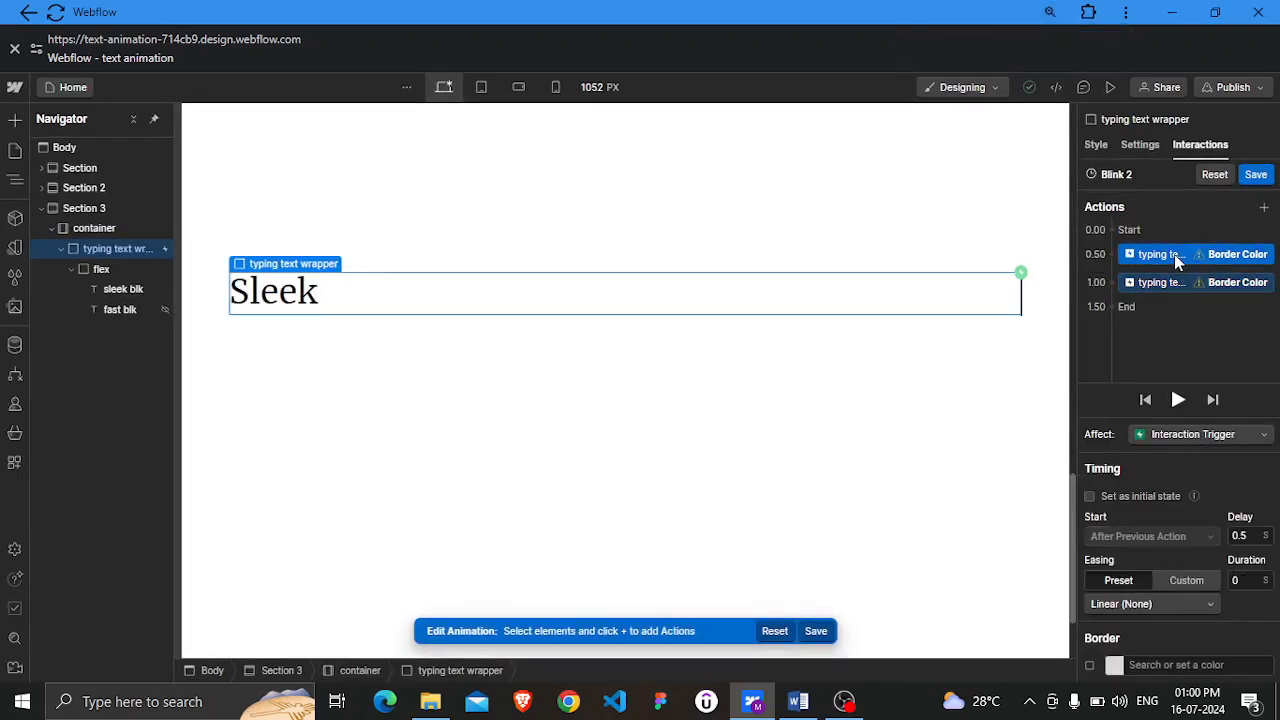
pyautogui.click(1147, 665)
pyautogui.write('blck')
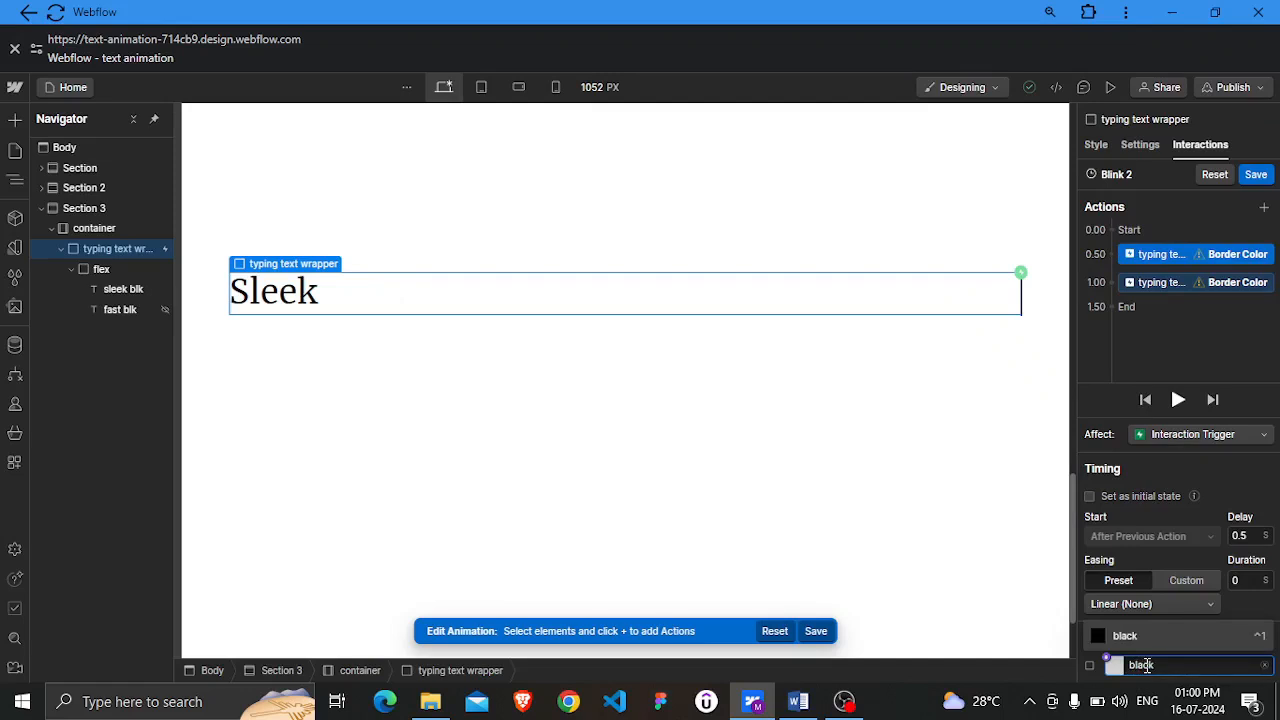
pyautogui.press('Return')
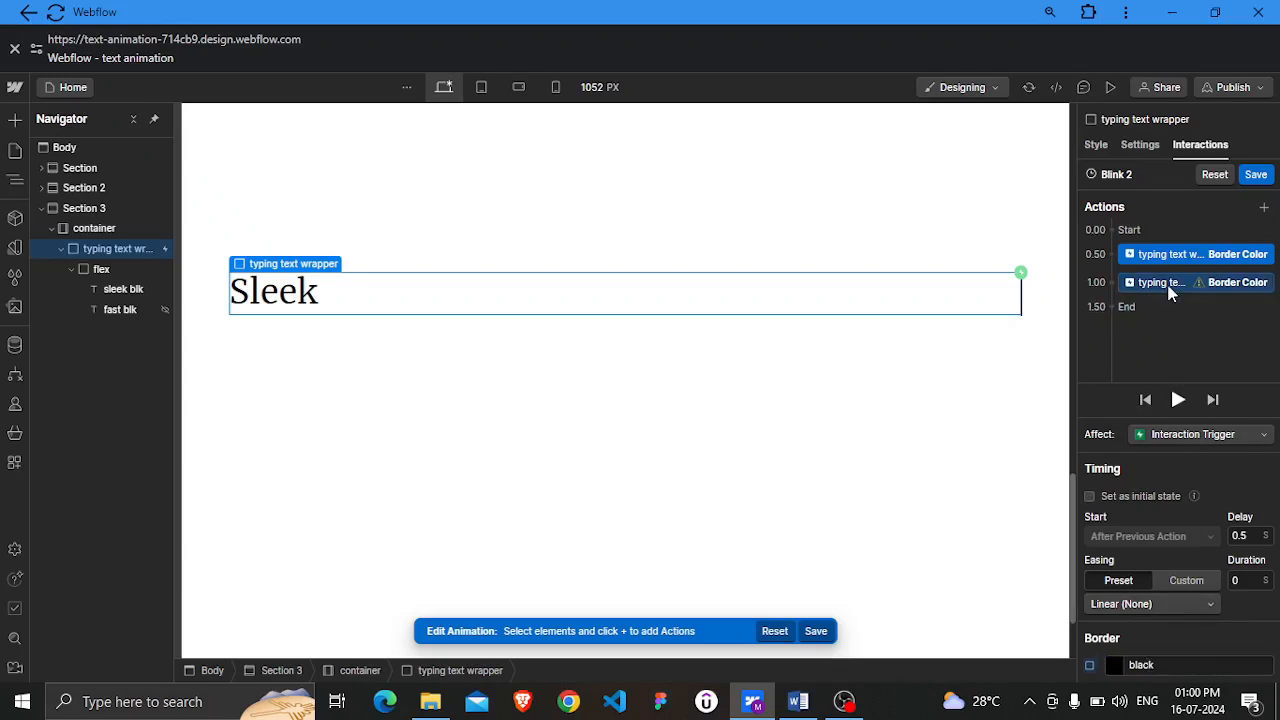
# Select the second Border Color action and set its border color to transparent
pyautogui.click(1165, 283)
pyautogui.click(1145, 665)
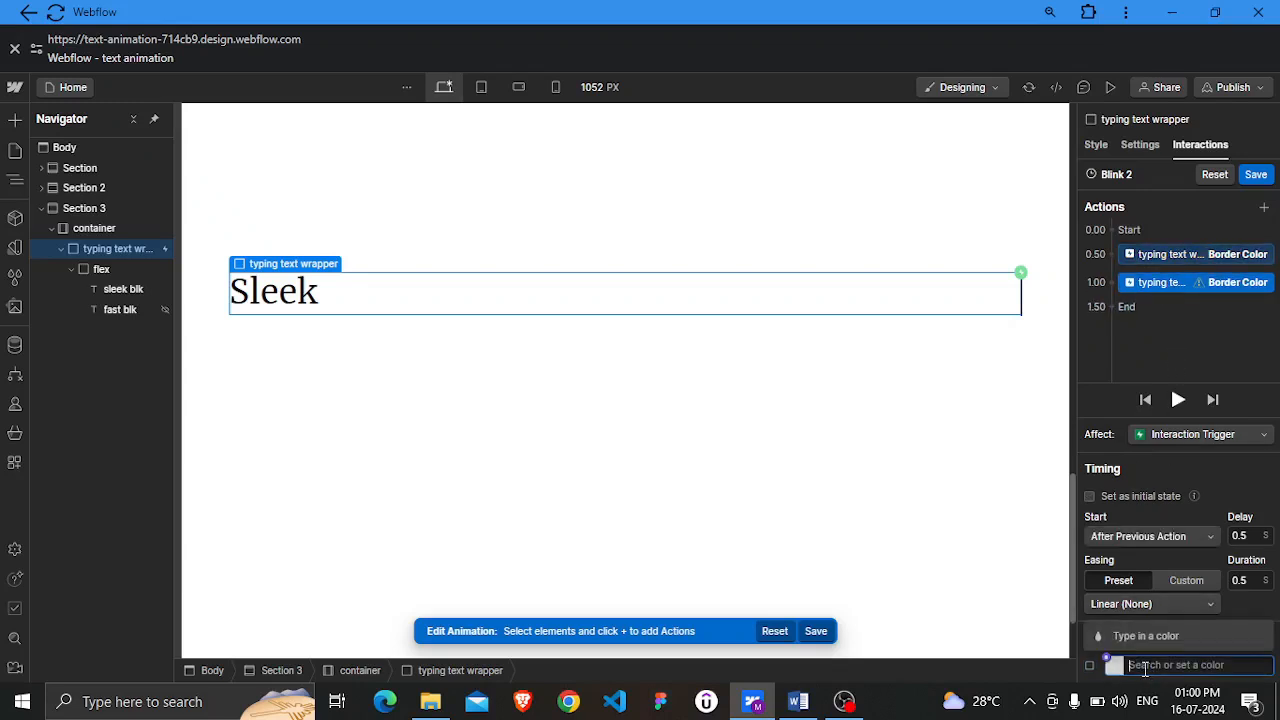
pyautogui.write('transparent')
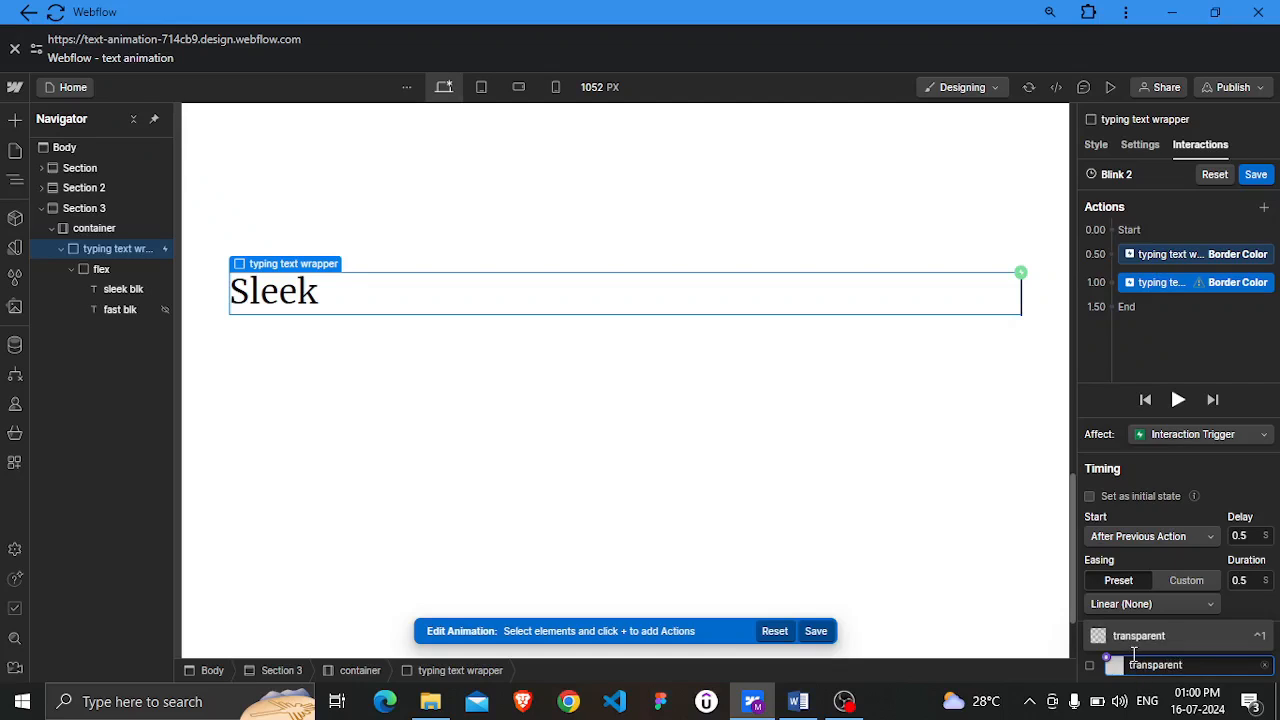
pyautogui.click(1142, 640)
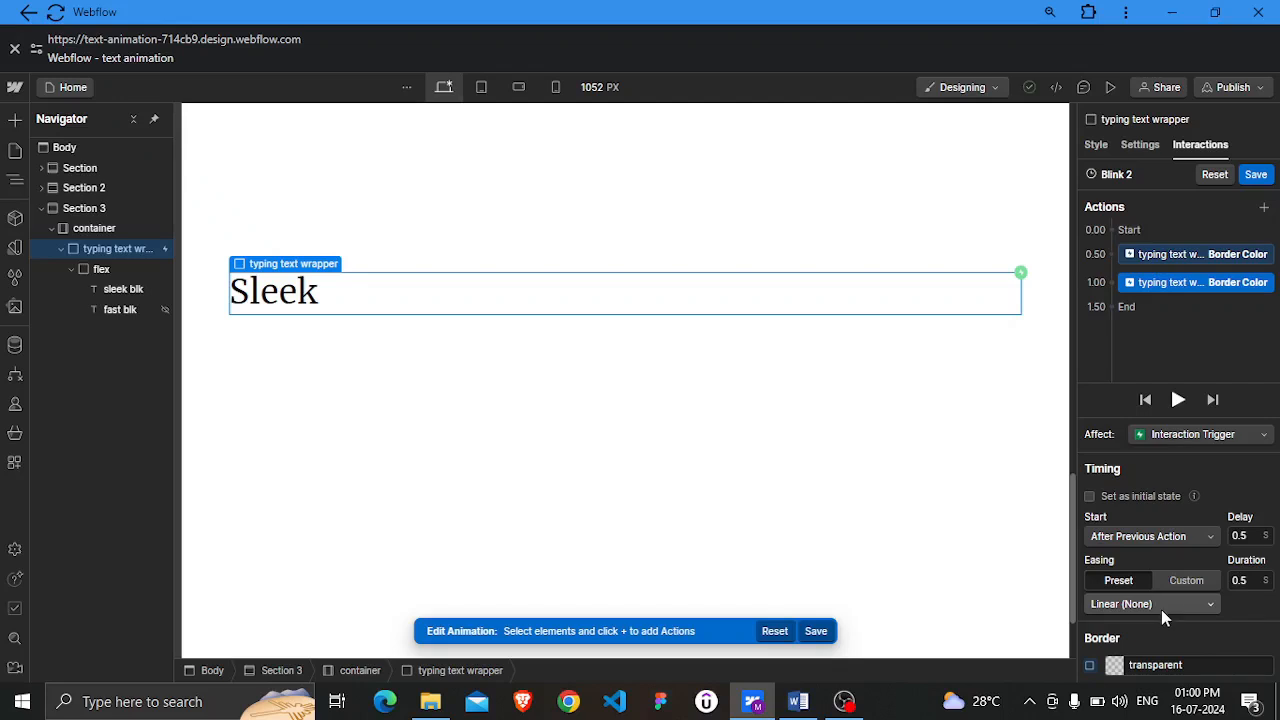
# Set the second Border Color action's duration to 0 s
pyautogui.click(1240, 581)
pyautogui.write('0')
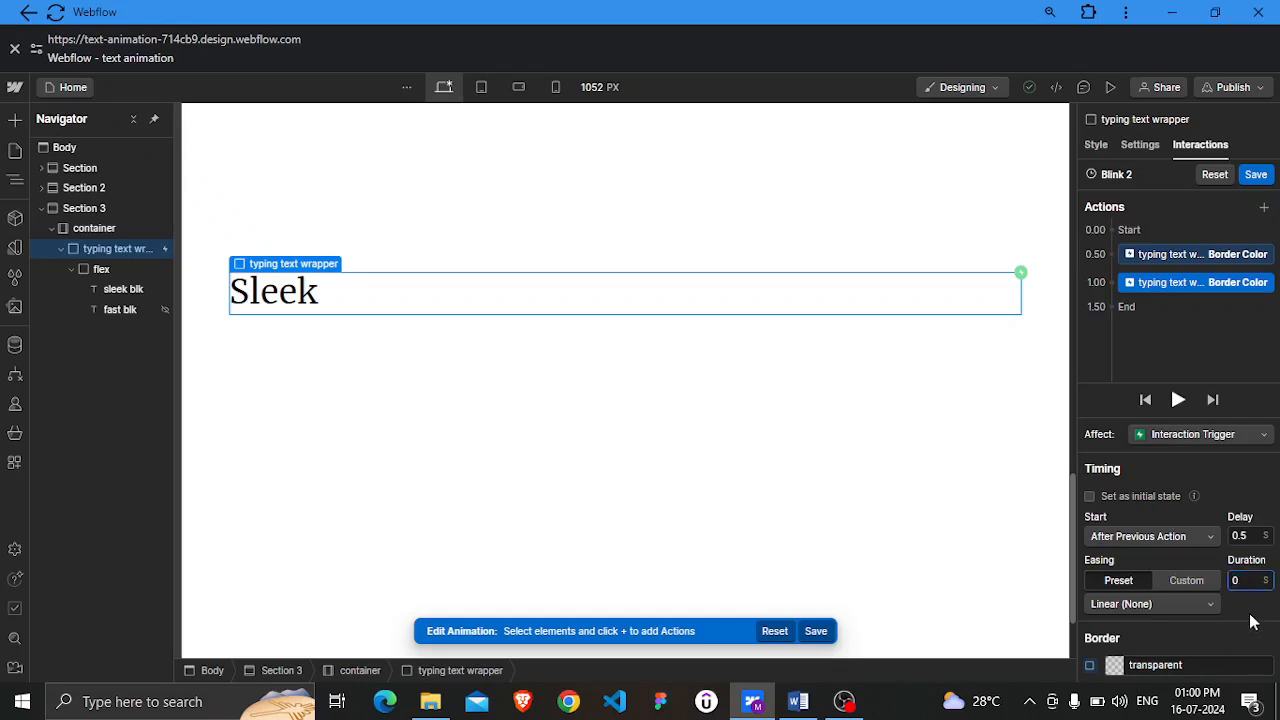
pyautogui.press('Return')
pyautogui.click(1185, 258)
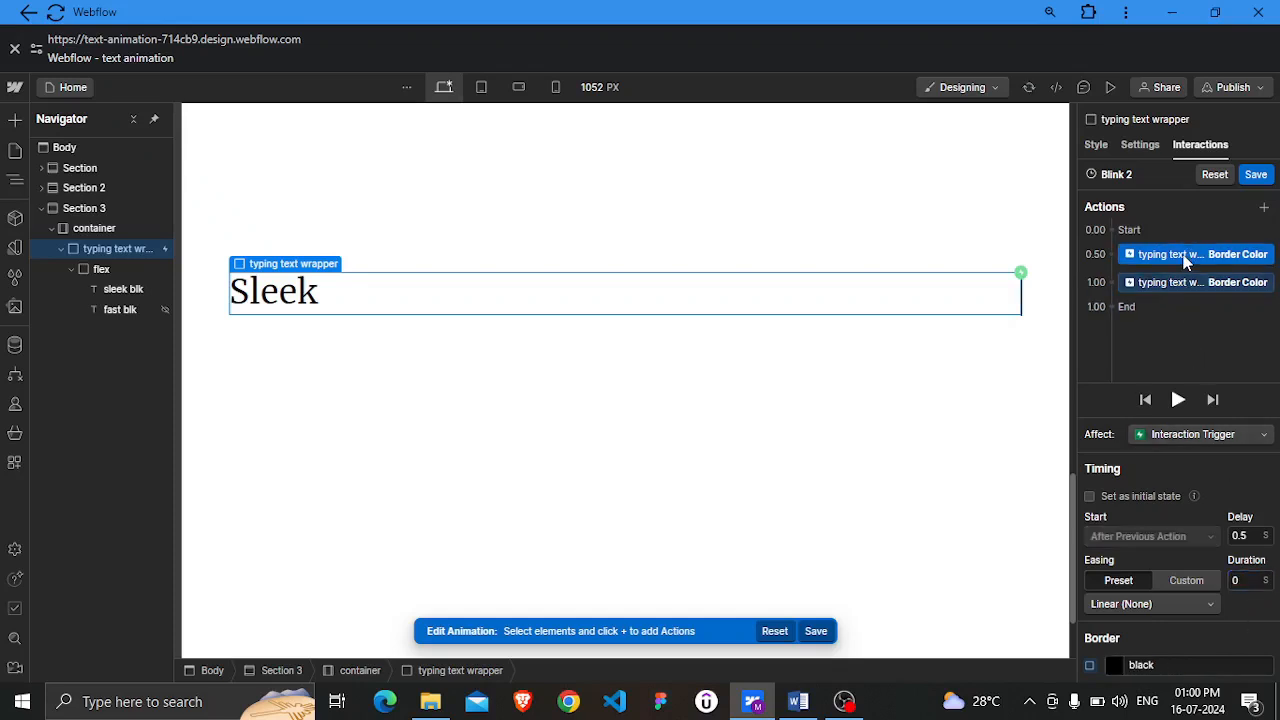
# Save the Blink 2 animation and enable Loop for it on the scroll-into-view trigger
pyautogui.click(1256, 176)
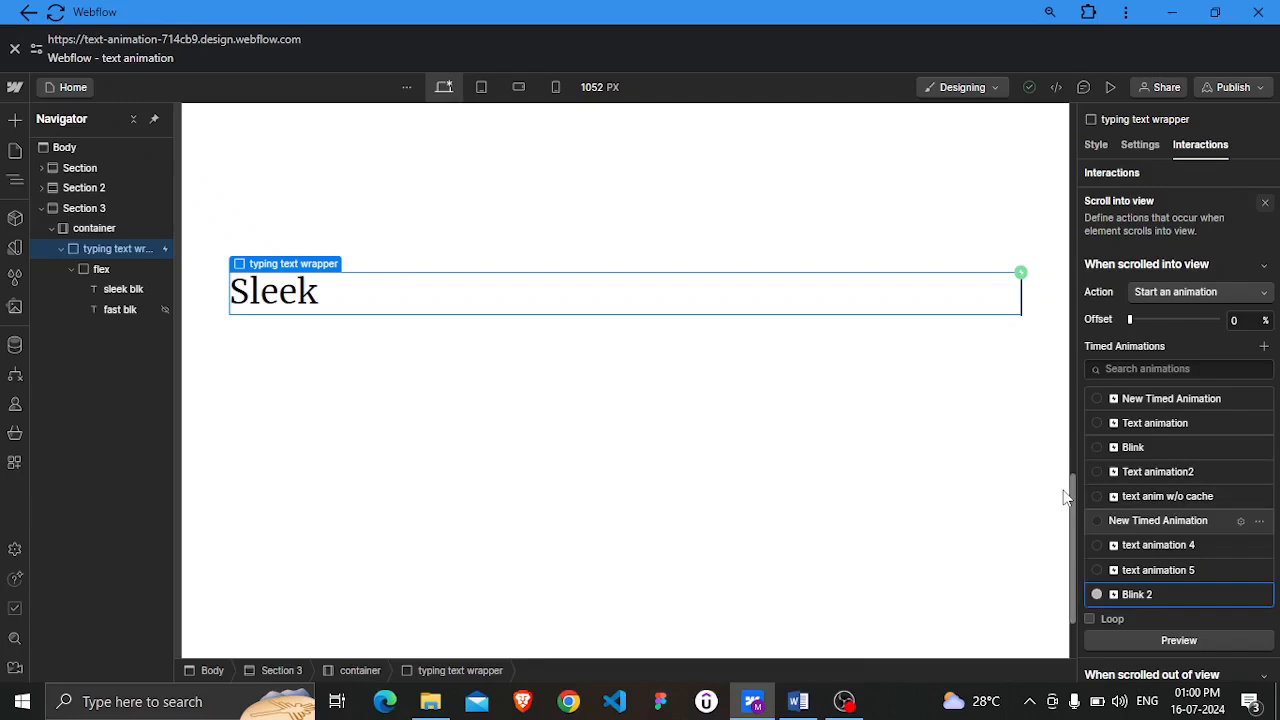
pyautogui.scroll(-1, 1159, 462)
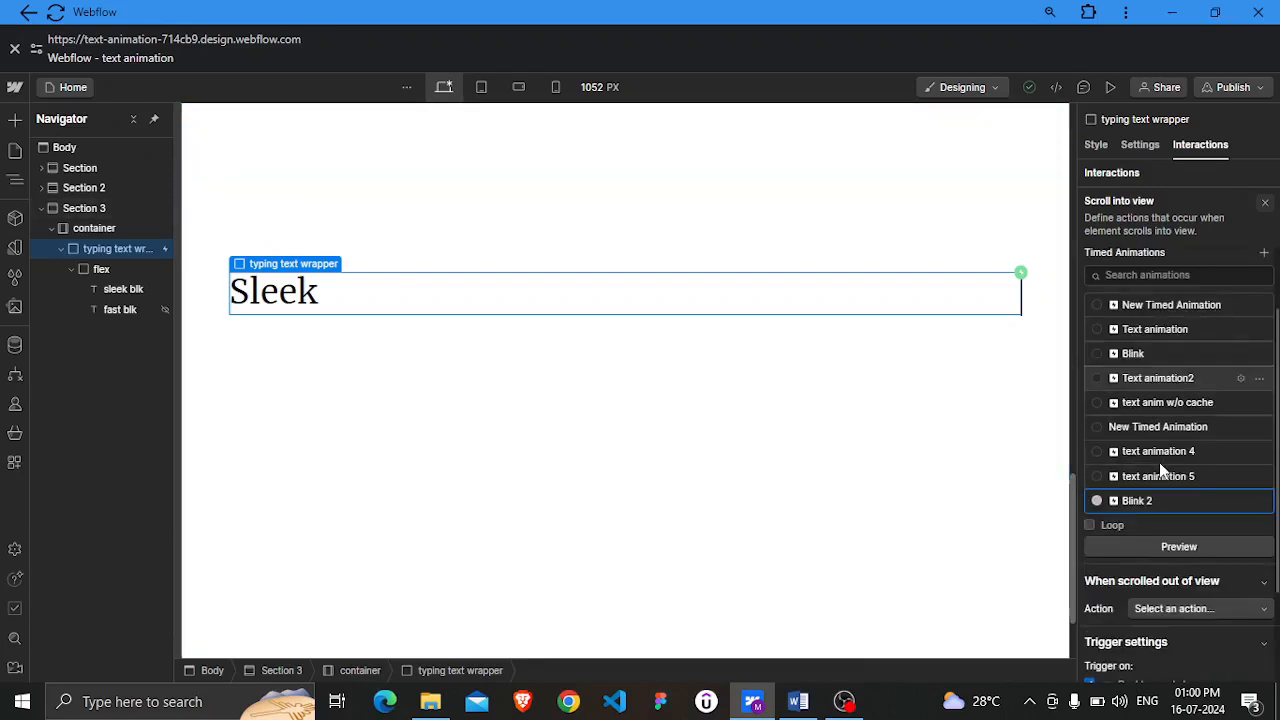
pyautogui.click(1090, 527)
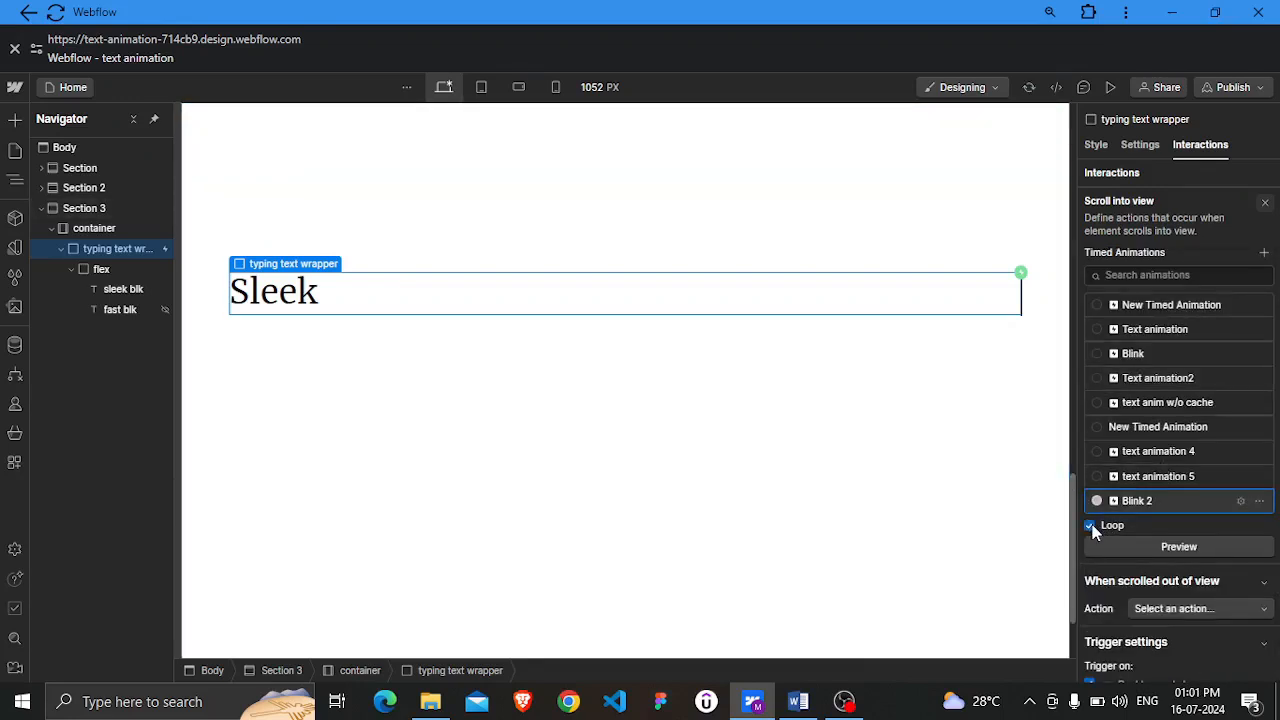
# Preview the looping Blink 2 animation on the canvas
pyautogui.click(1188, 549)
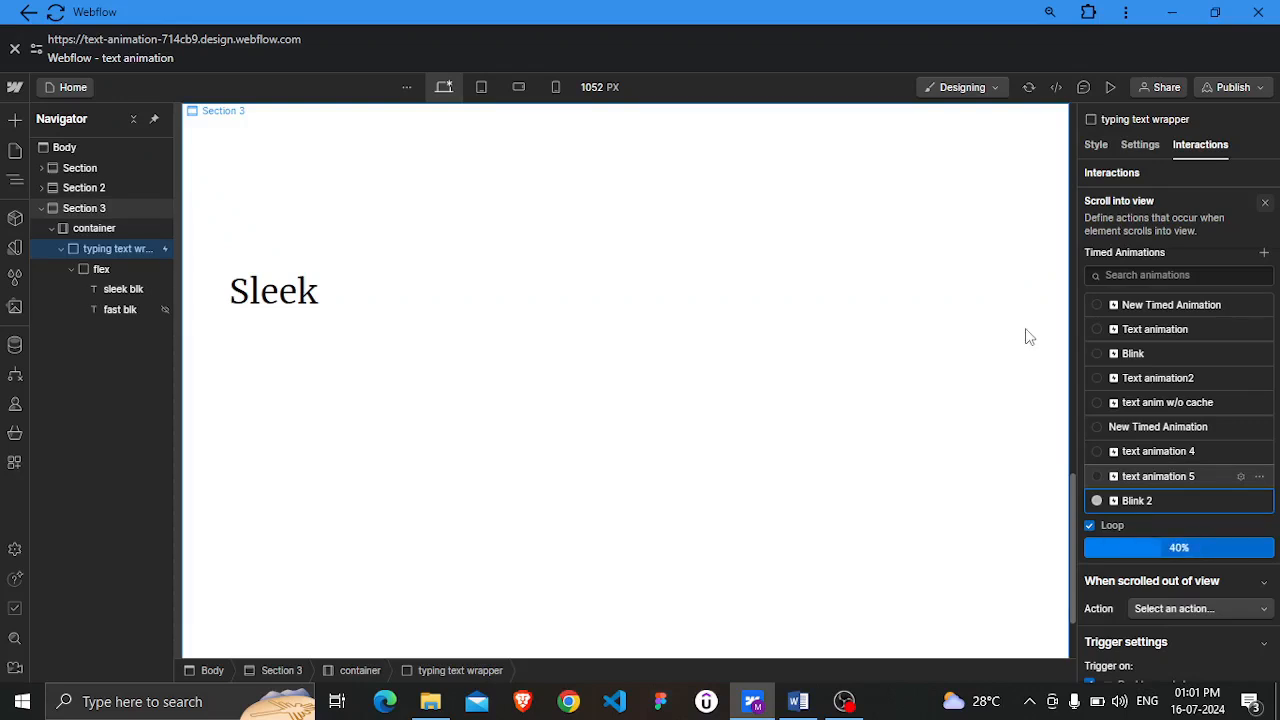
pyautogui.click(1184, 550)
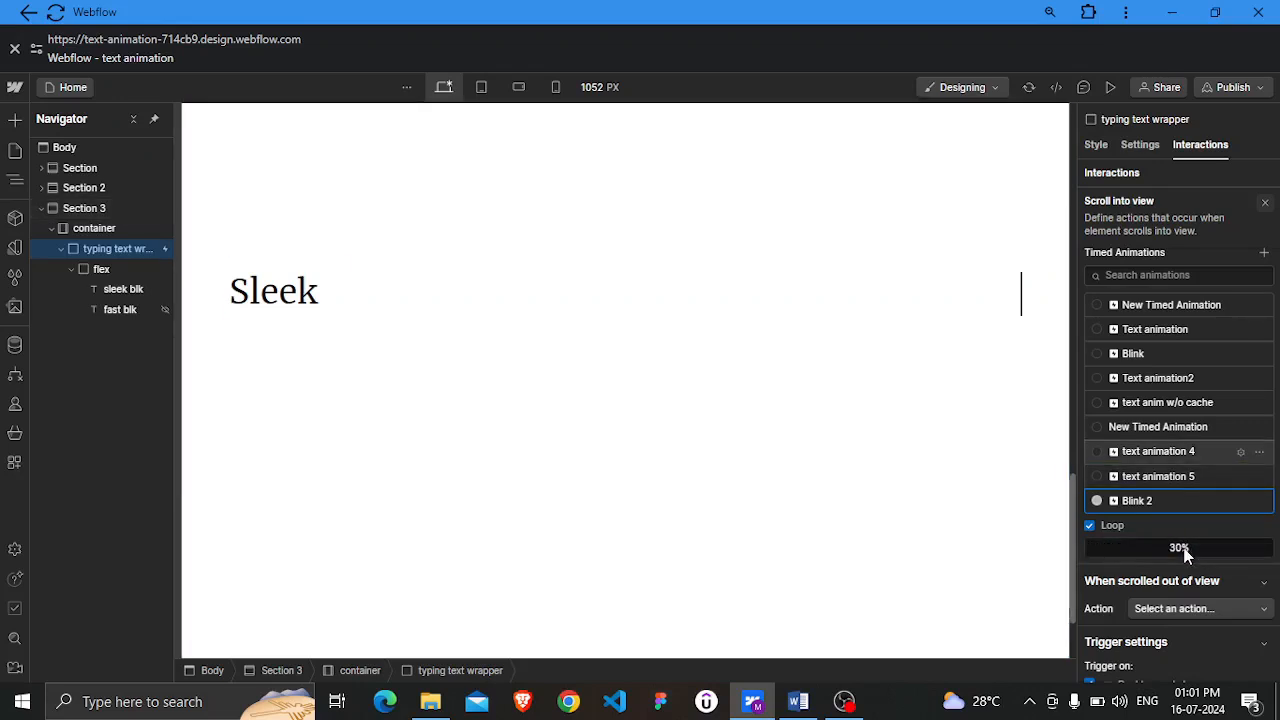
pyautogui.click(1184, 553)
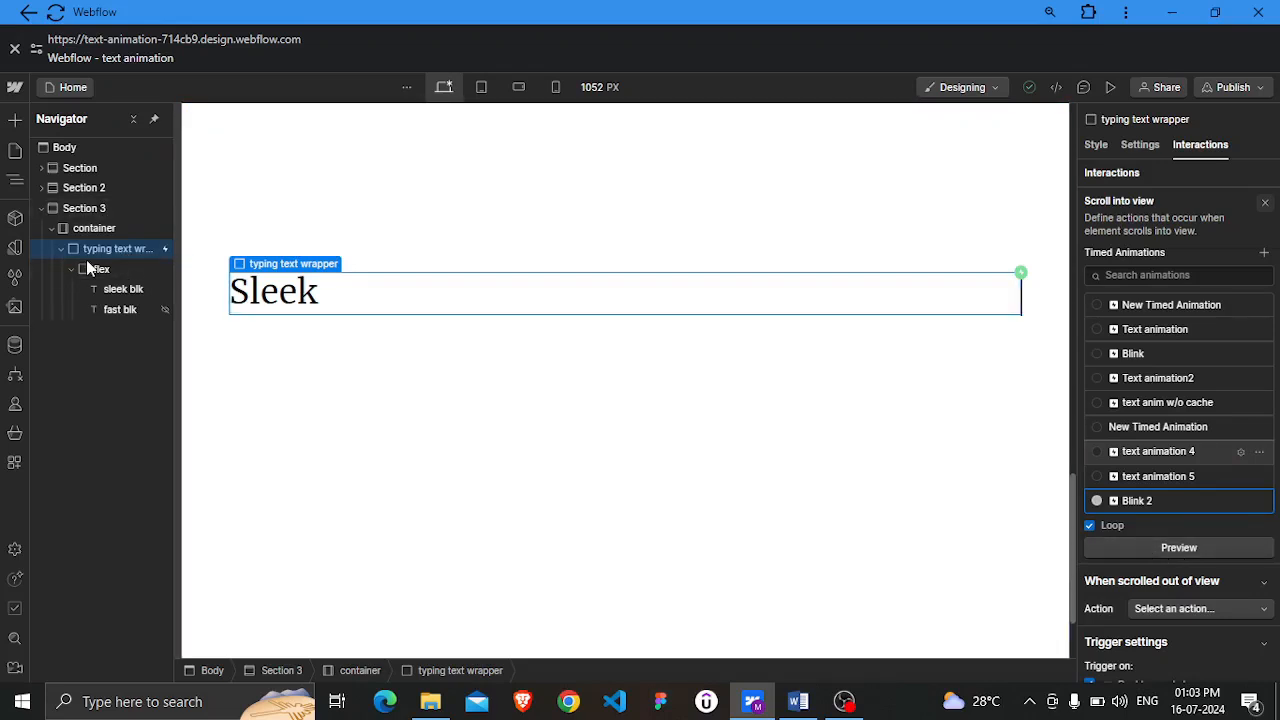
# Add another Scroll into view element trigger to the typing text wrapper that starts an animation
pyautogui.click(1177, 175)
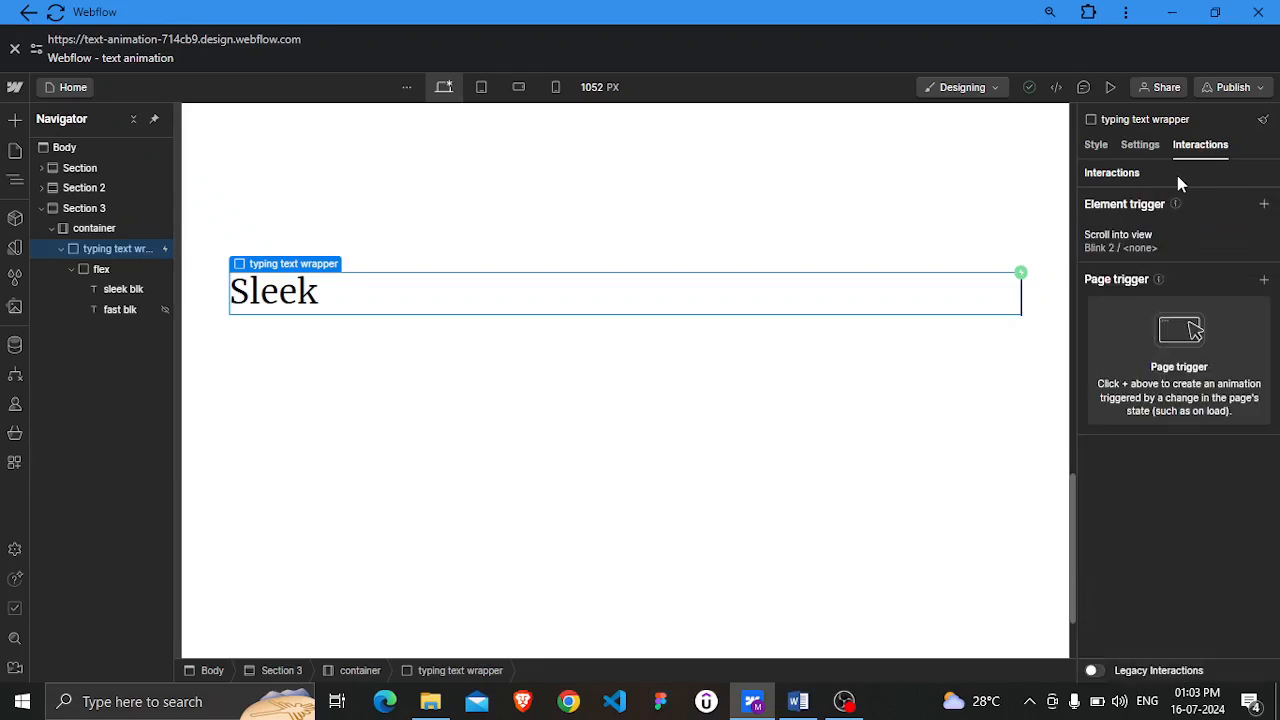
pyautogui.click(1264, 205)
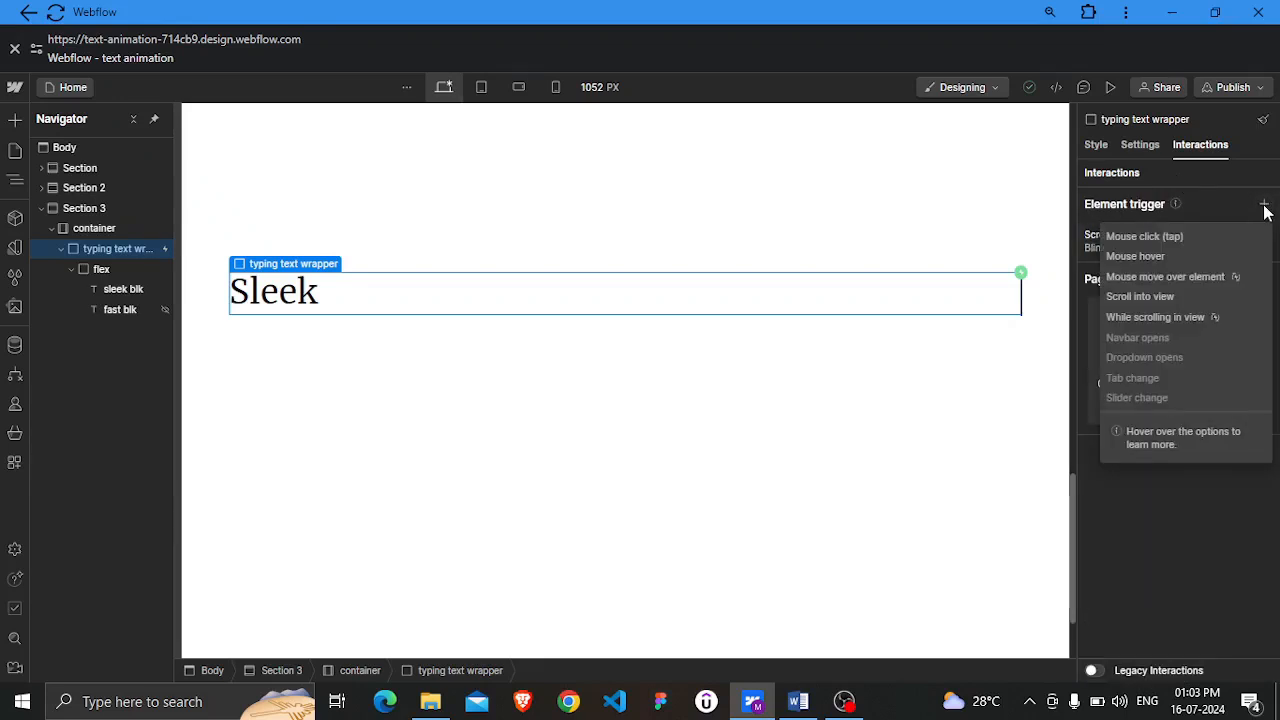
pyautogui.click(1132, 299)
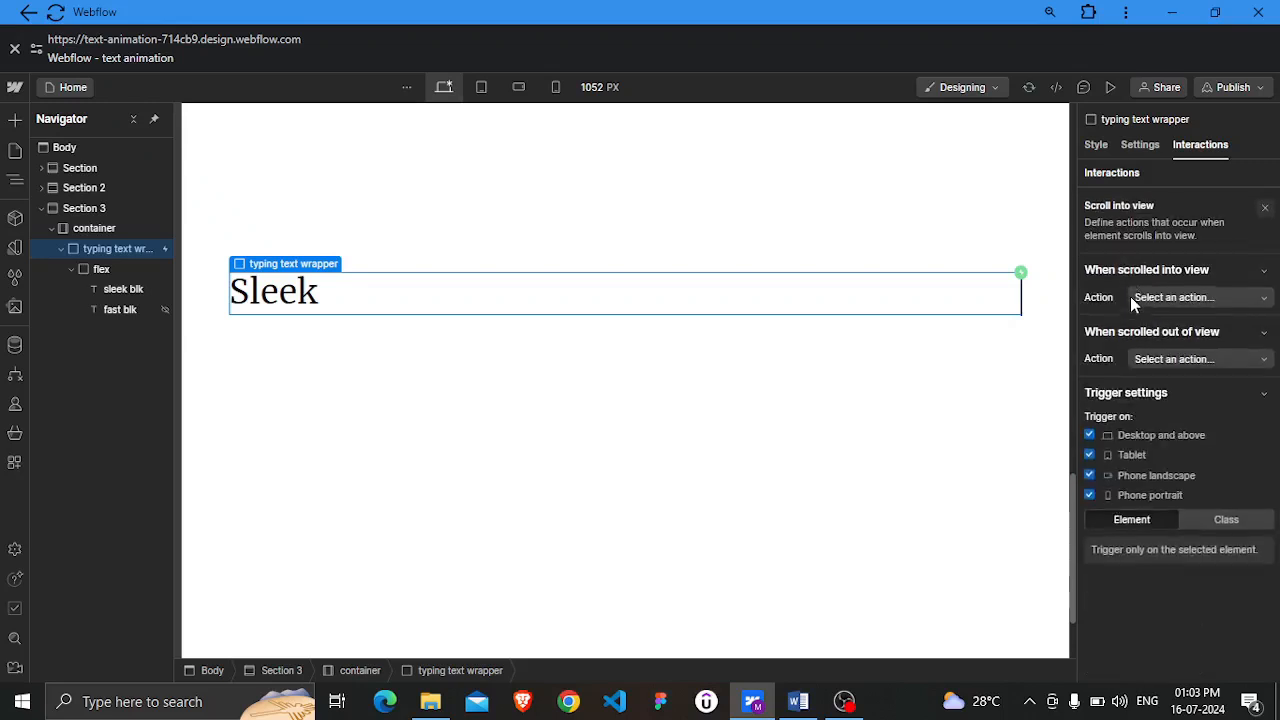
pyautogui.click(1222, 293)
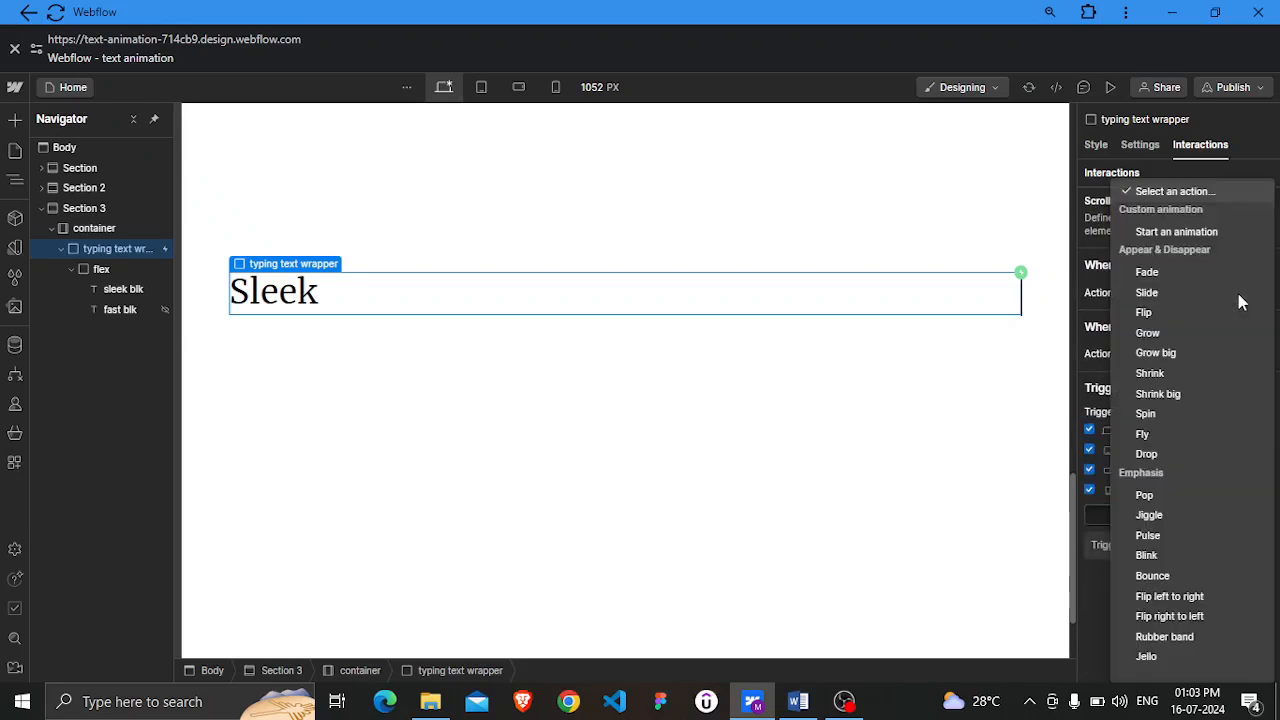
pyautogui.click(1176, 232)
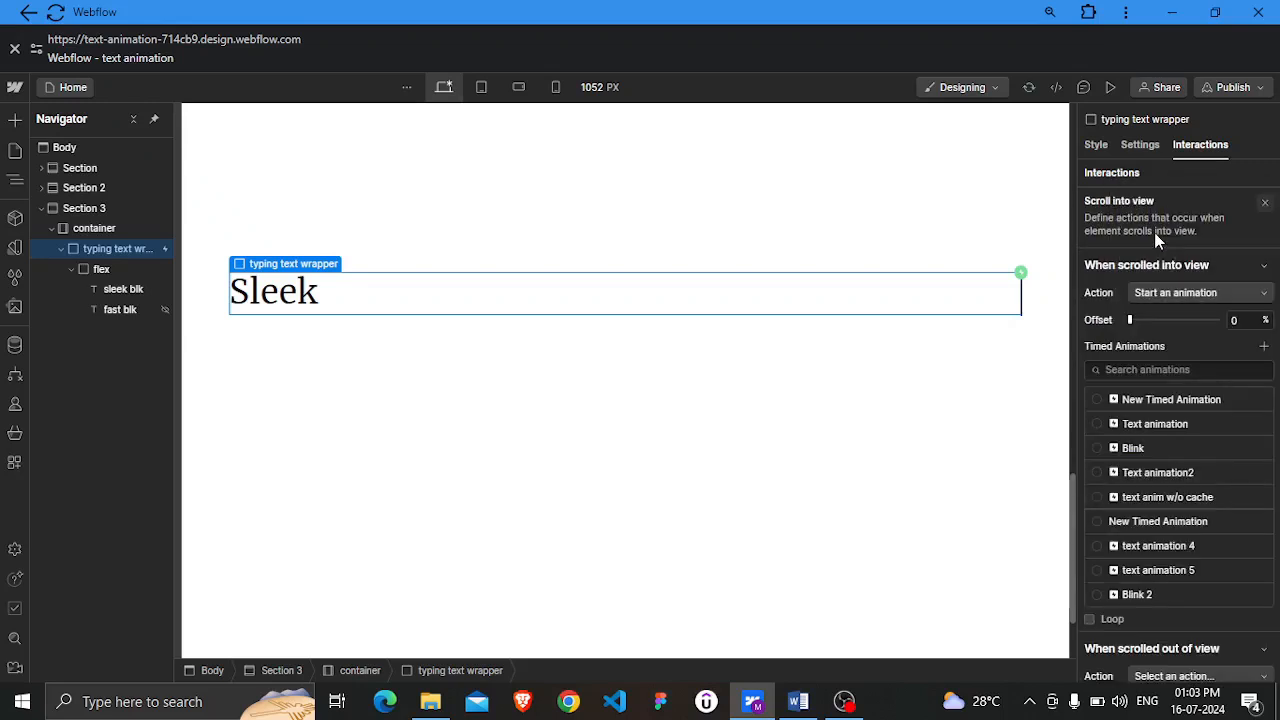
# Create a new timed animation named "text animation 6"
pyautogui.click(1264, 347)
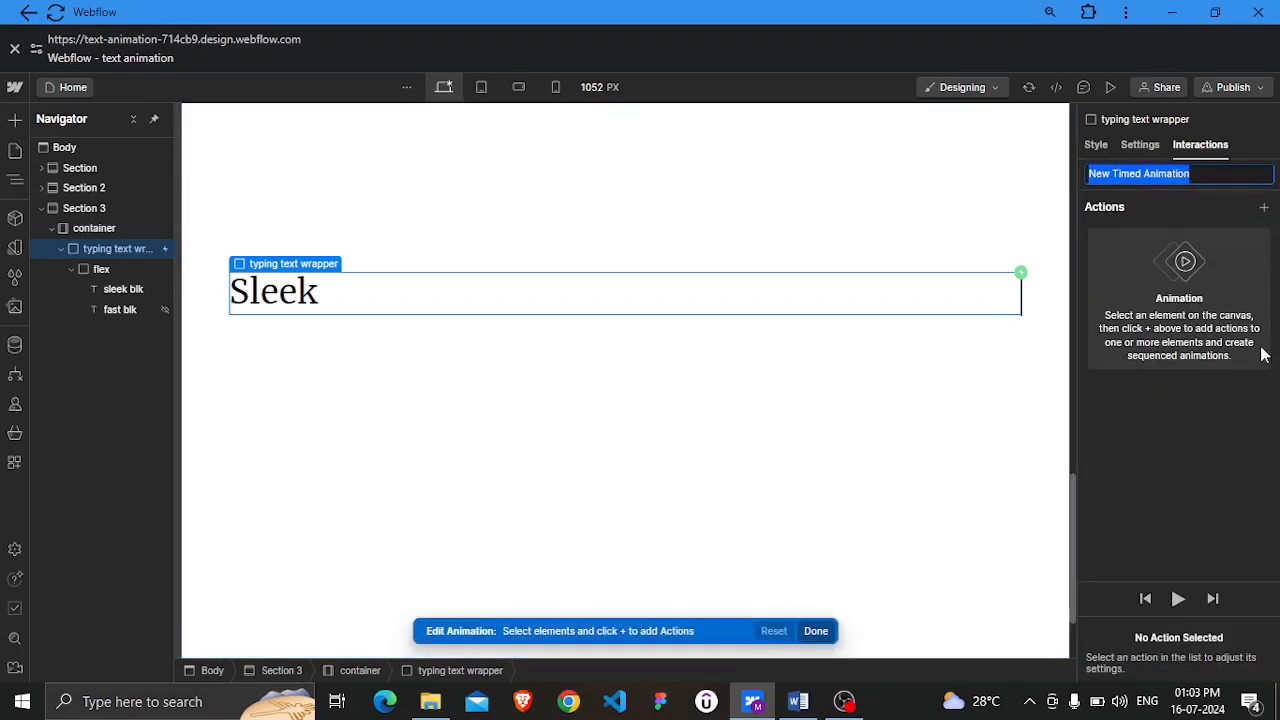
pyautogui.write('text aa')
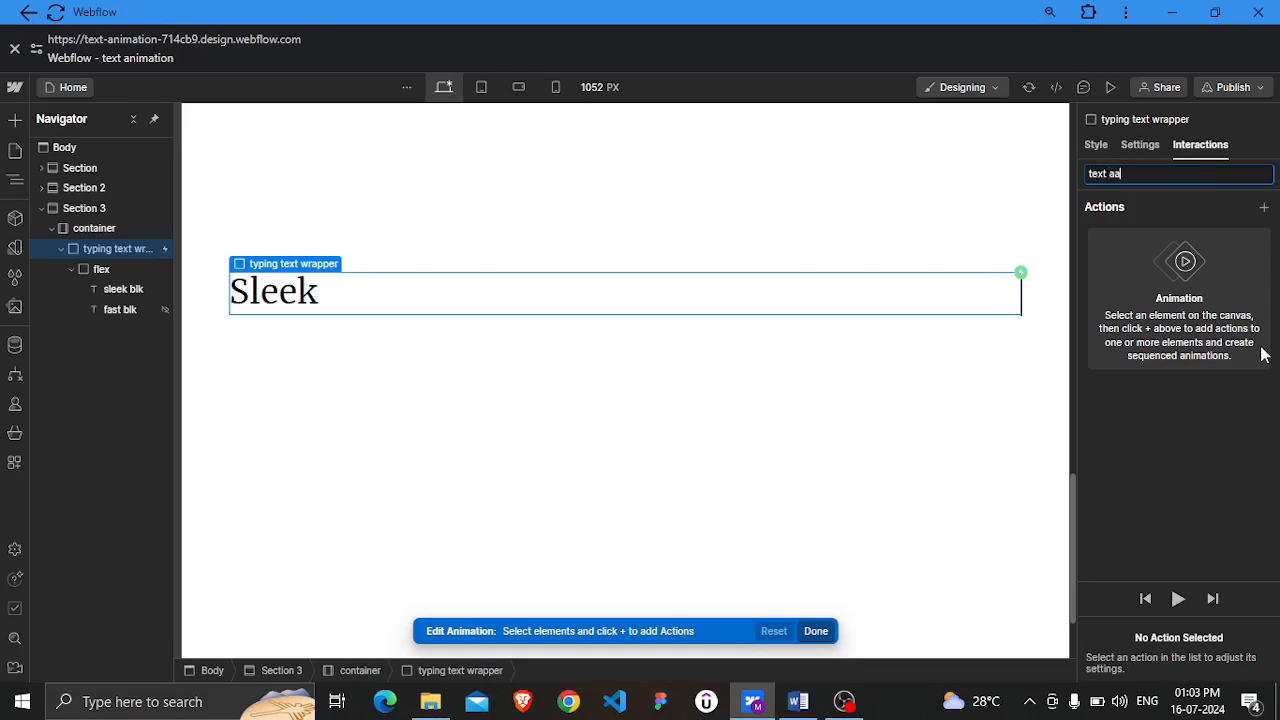
pyautogui.press('BackSpace')
pyautogui.write('nimation 8')
# Add a Hide/Show action to the text animation 6 animation
pyautogui.click(1263, 207)
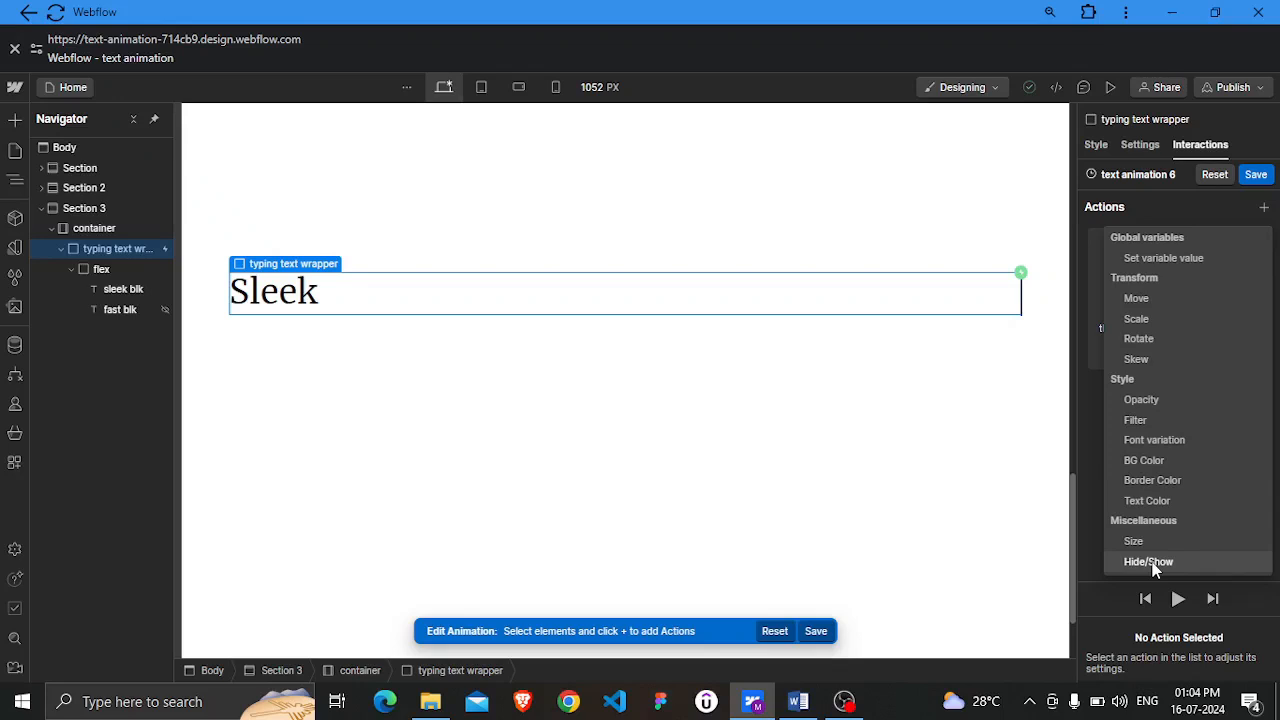
pyautogui.click(1150, 562)
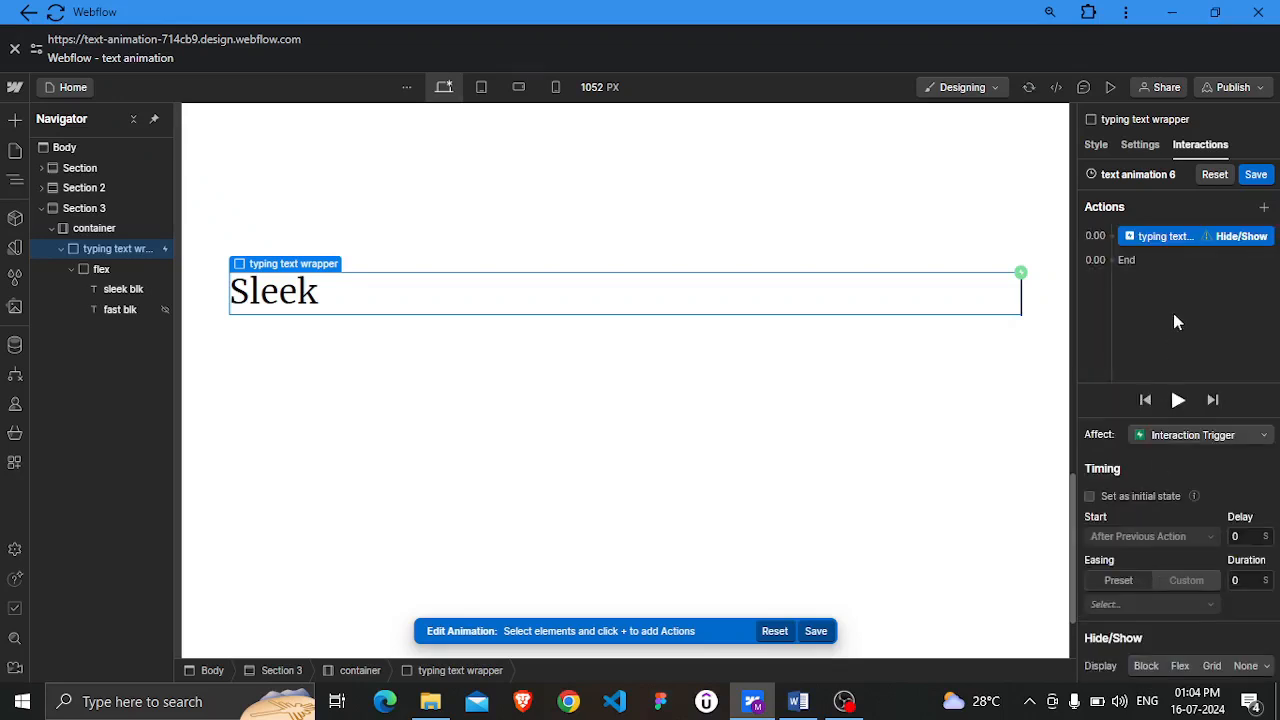
pyautogui.rightClick(1181, 241)
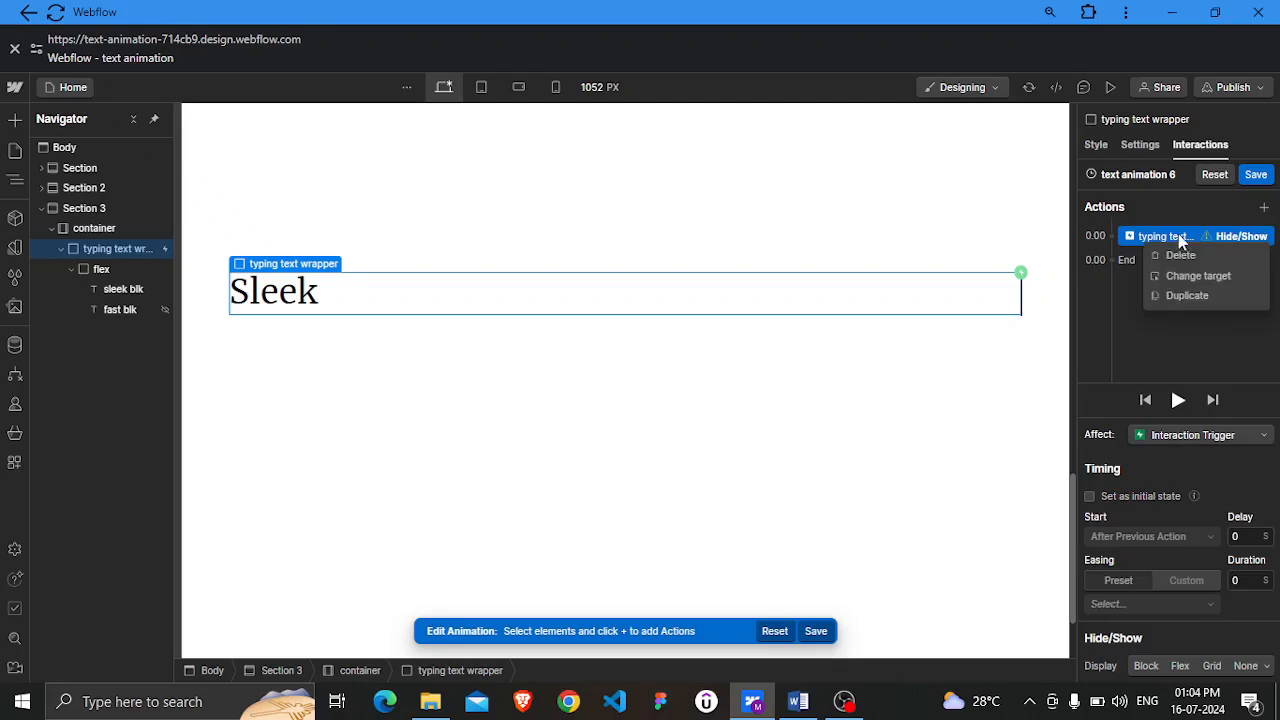
pyautogui.click(1213, 350)
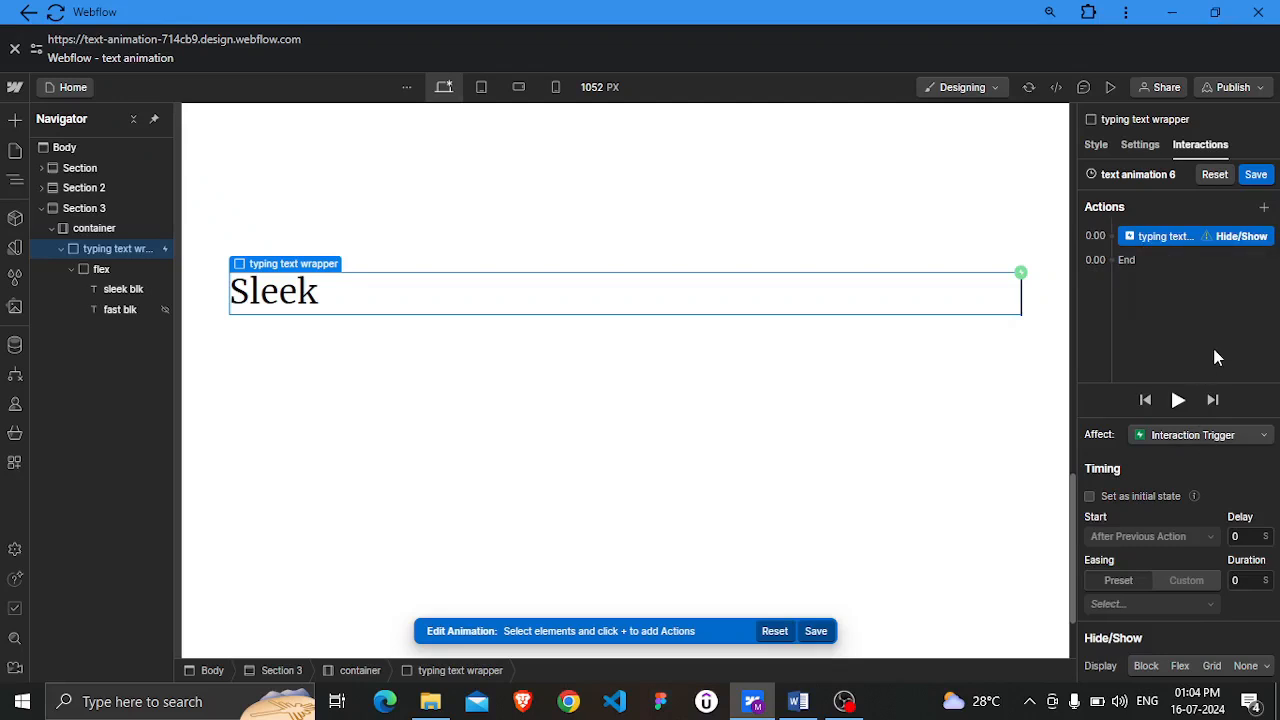
# Set the Hide/Show action's delay to 1 s
pyautogui.click(1238, 536)
pyautogui.write('1')
pyautogui.click(1247, 478)
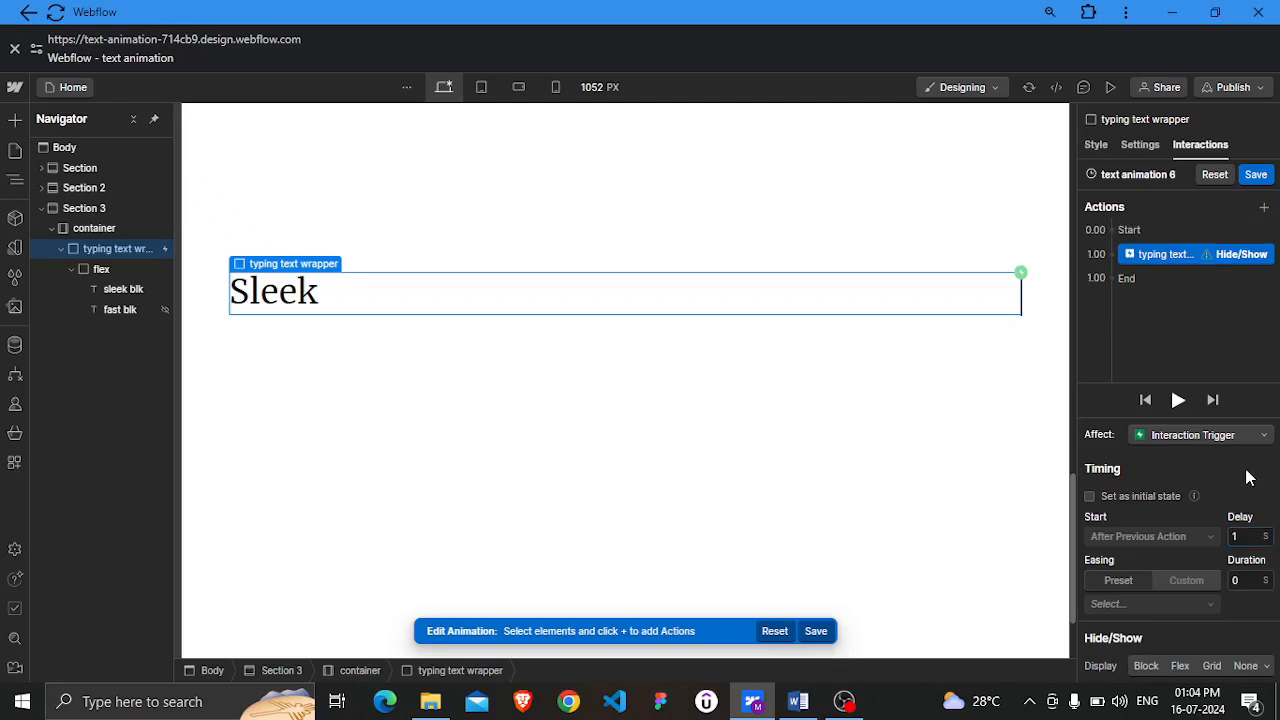
# Duplicate the Hide/Show action three times so the animation has four Hide/Show actions
pyautogui.rightClick(1173, 255)
pyautogui.click(1192, 314)
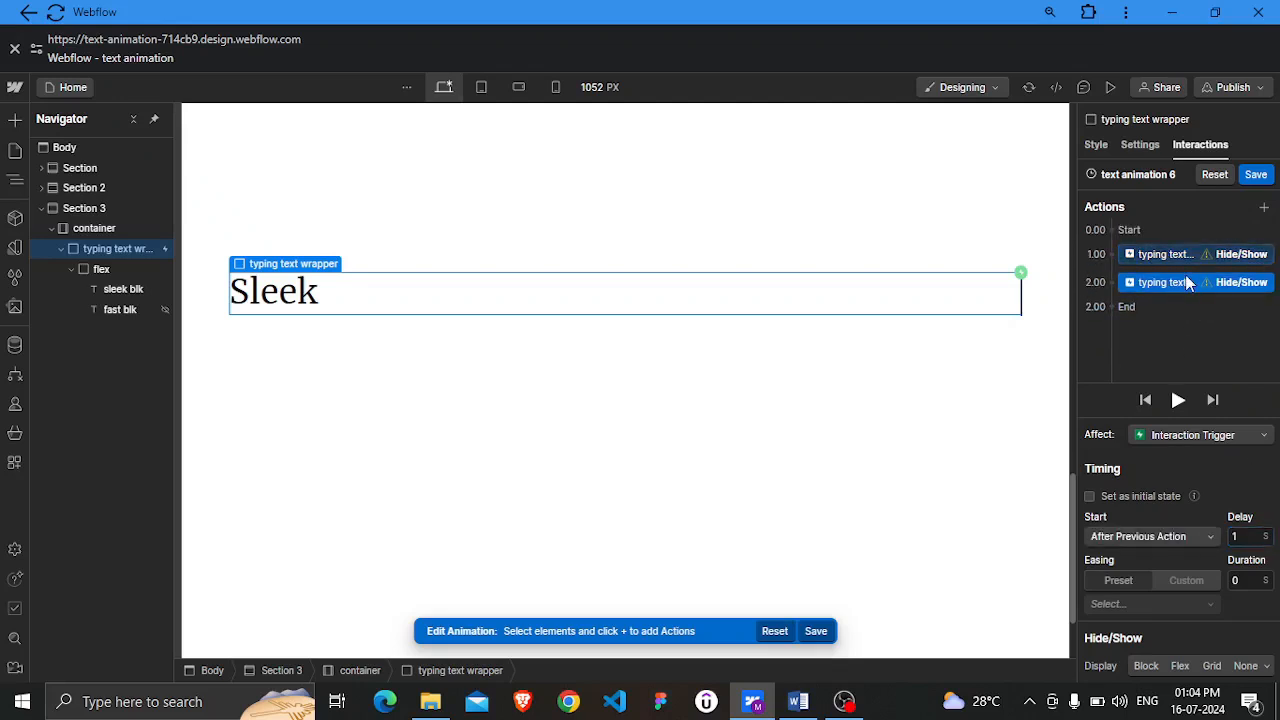
pyautogui.rightClick(1185, 288)
pyautogui.click(1183, 345)
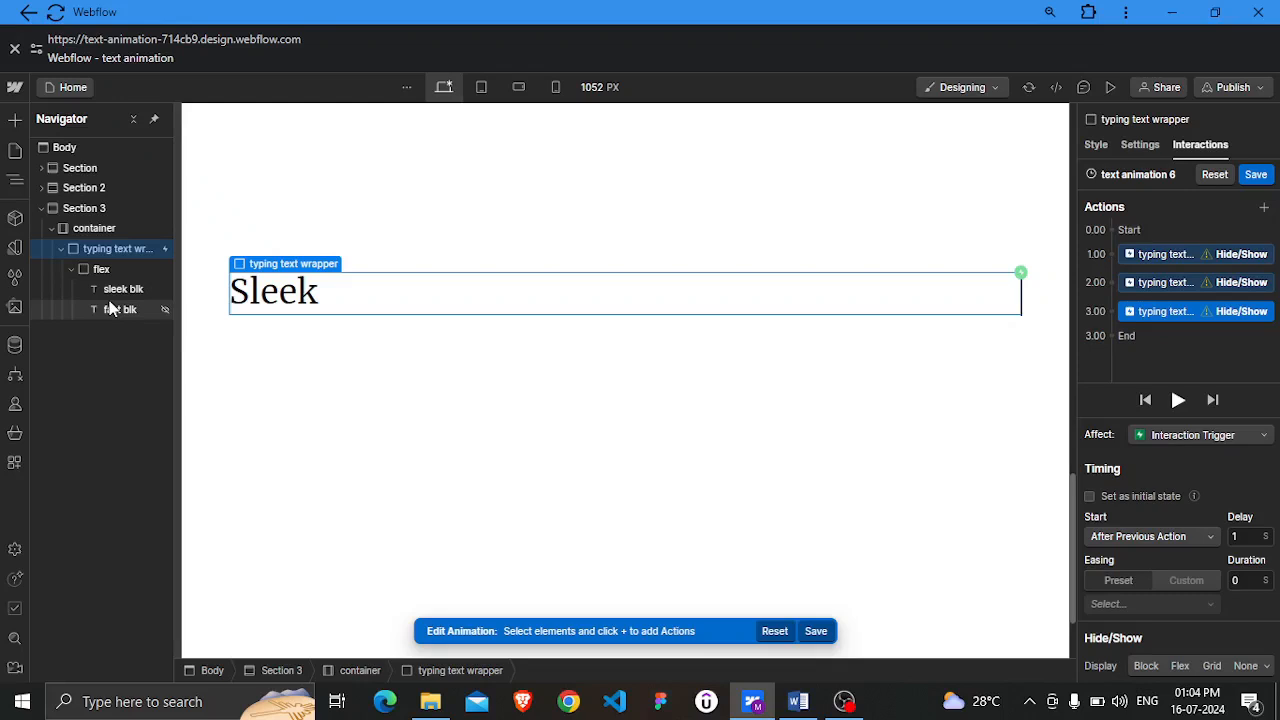
pyautogui.rightClick(1180, 314)
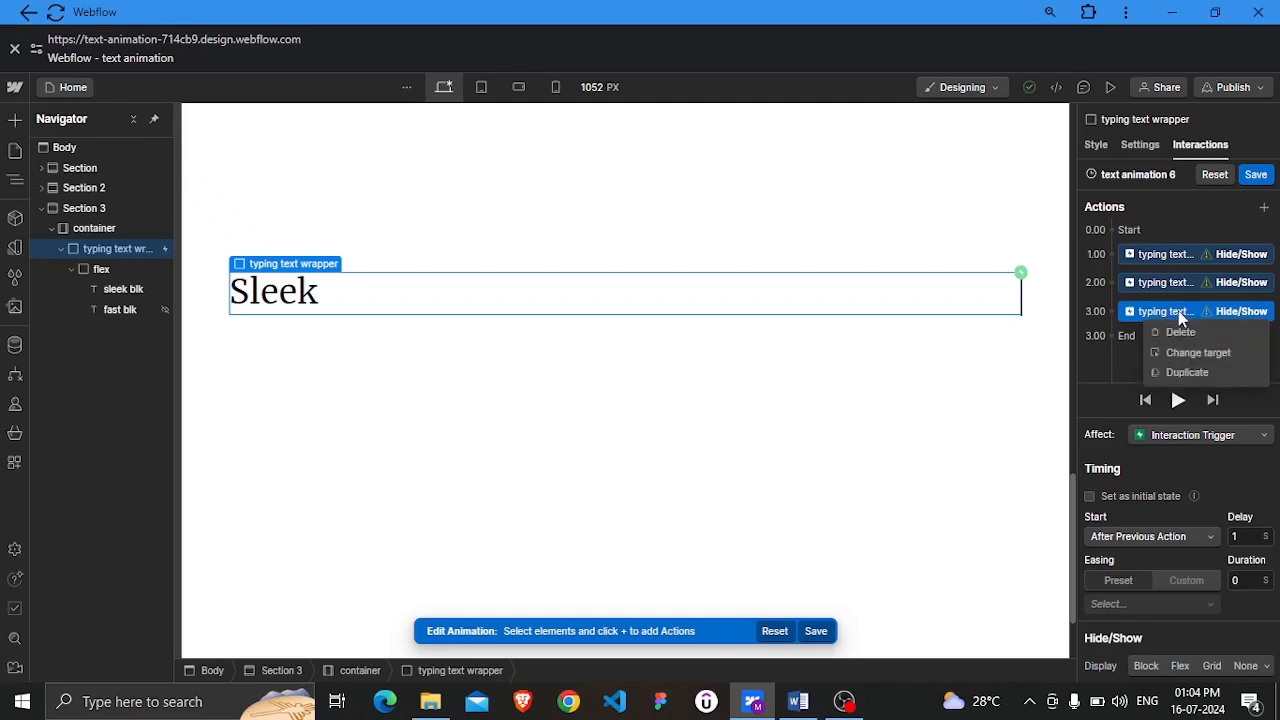
pyautogui.click(1177, 374)
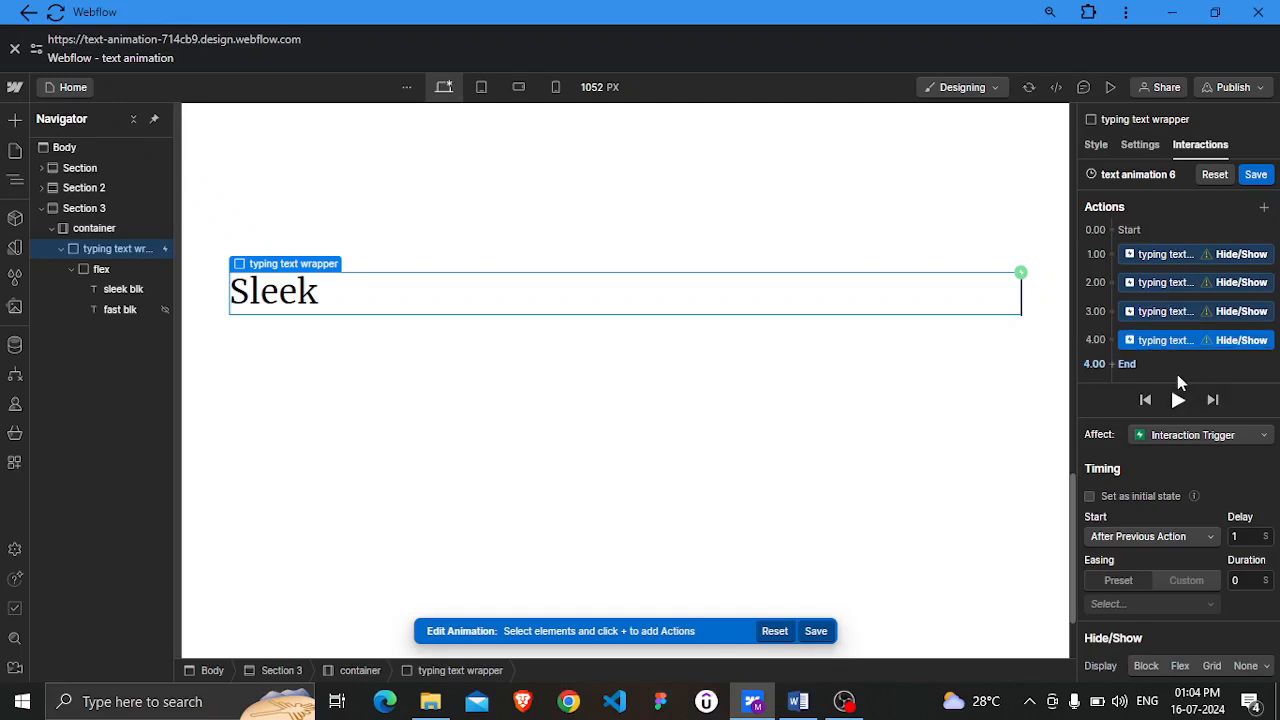
pyautogui.moveTo(1168, 349)
pyautogui.mouseDown()
pyautogui.moveTo(1163, 322)
pyautogui.moveTo(1176, 336)
pyautogui.mouseUp()
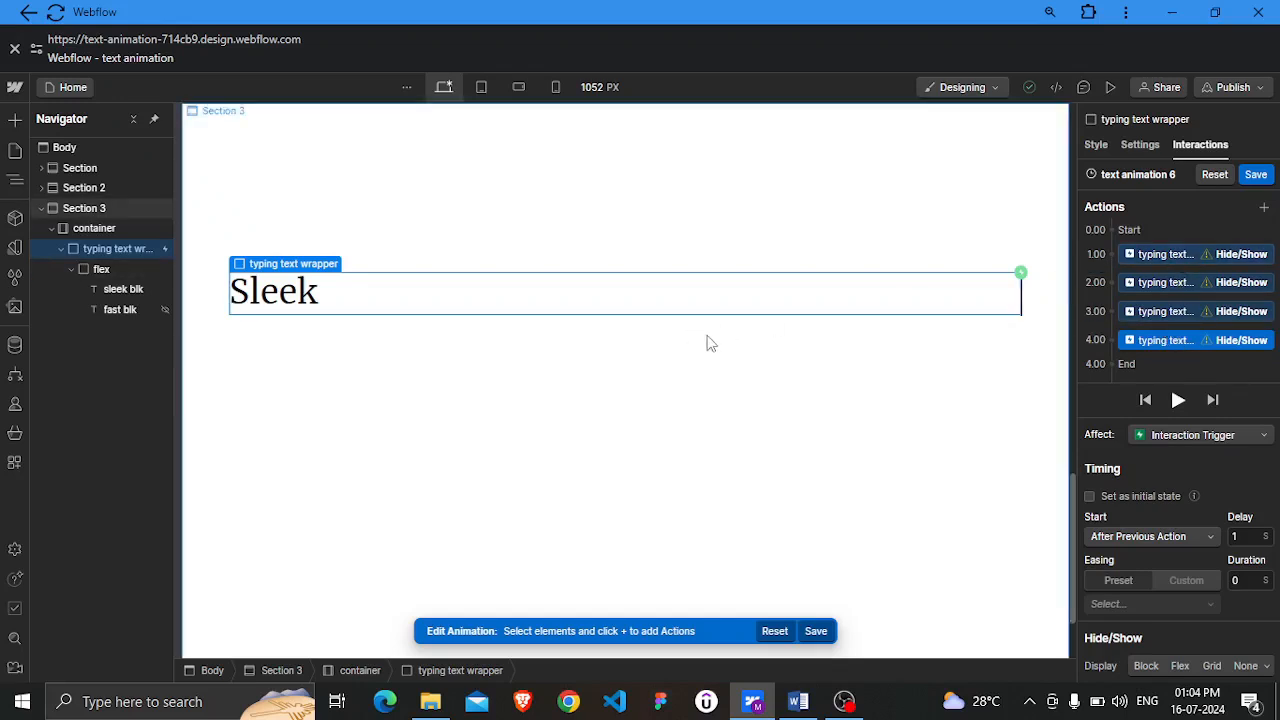
# Change the target of the first two Hide/Show actions to the sleek blk text element
pyautogui.rightClick(1173, 258)
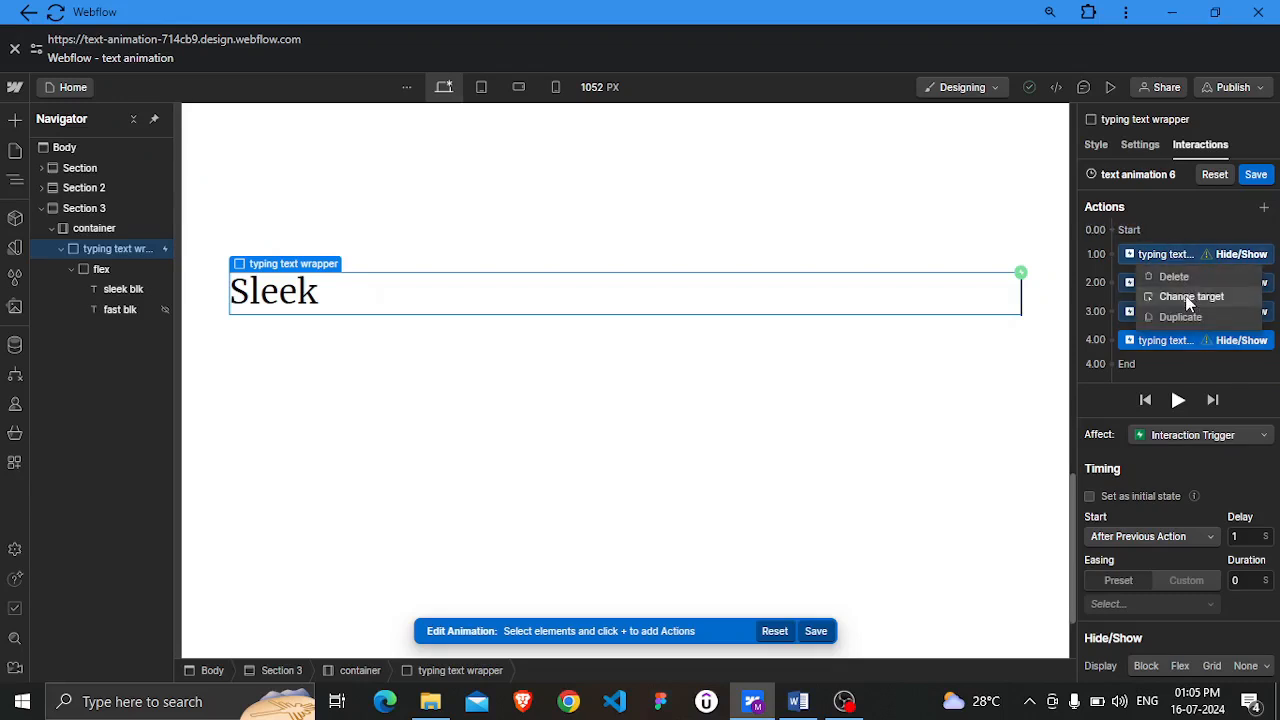
pyautogui.click(1189, 296)
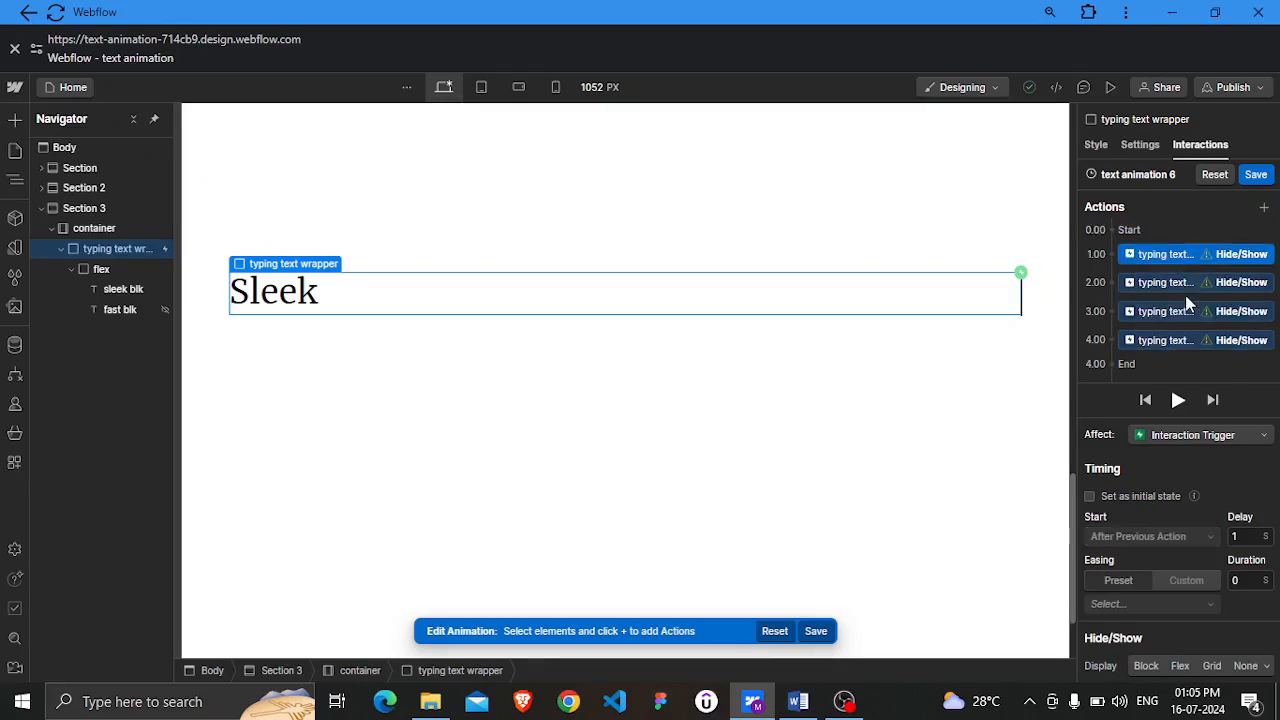
pyautogui.click(113, 293)
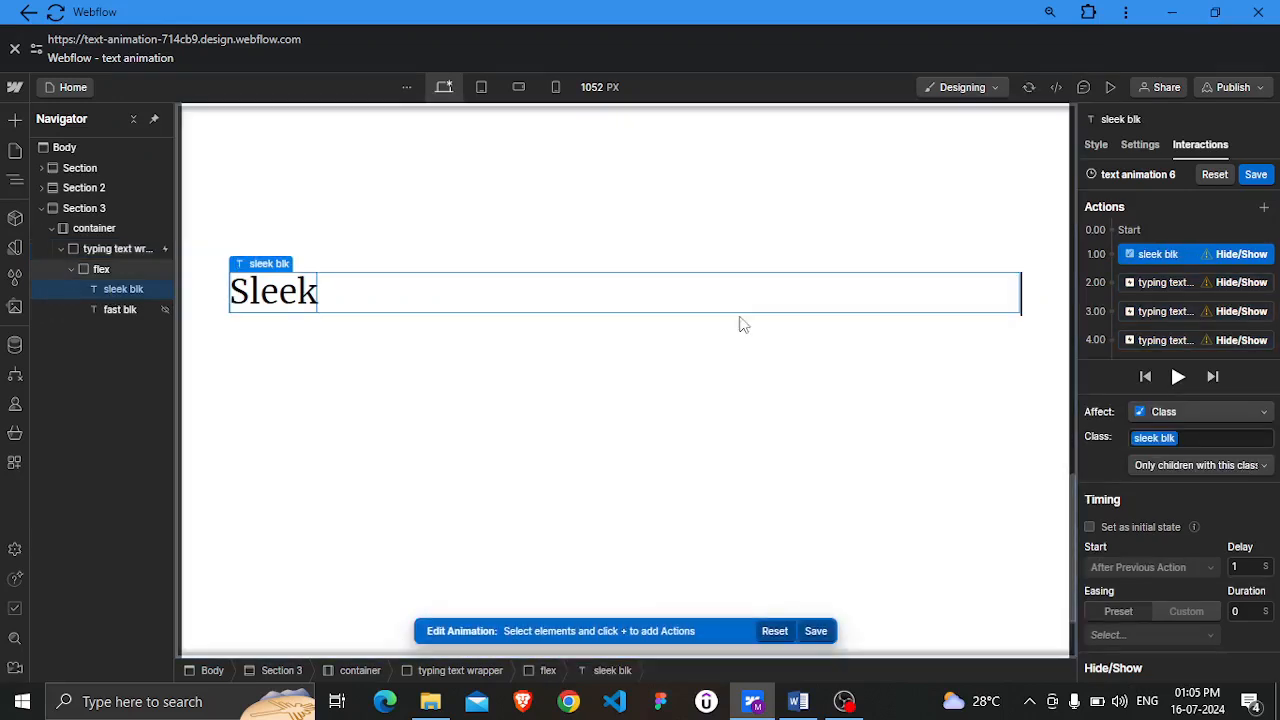
pyautogui.click(1173, 283)
pyautogui.rightClick(1172, 282)
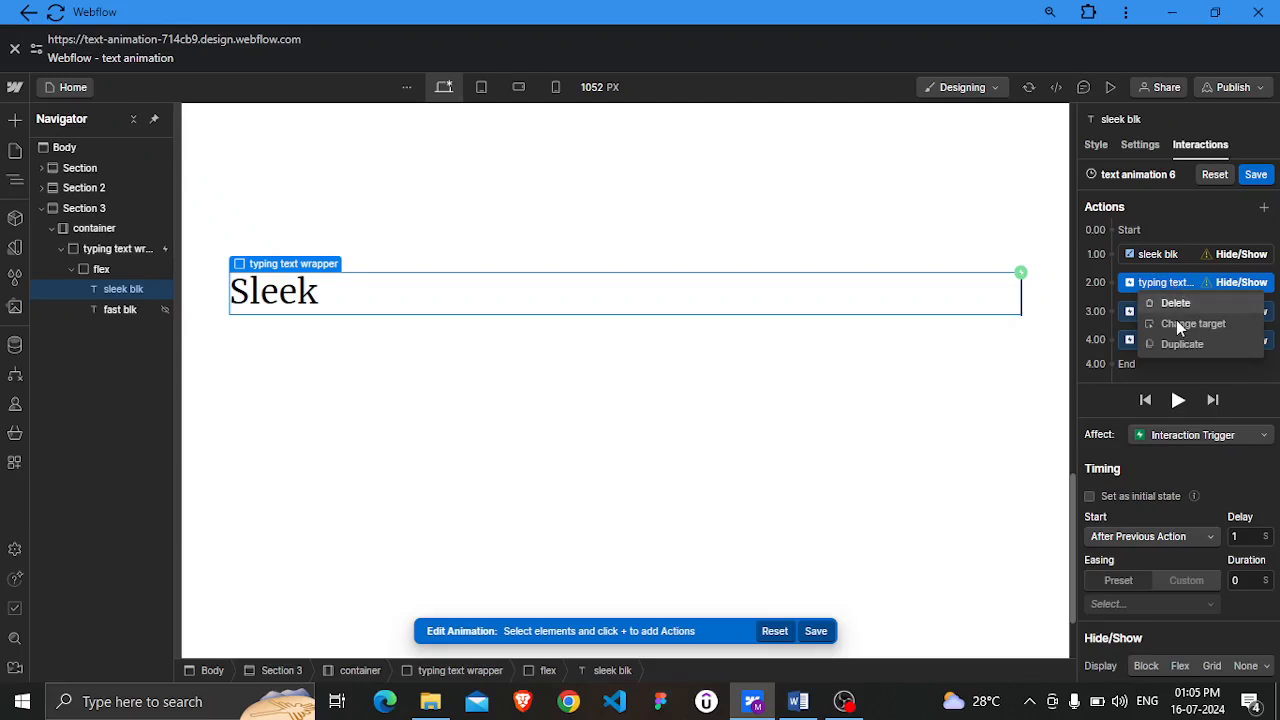
pyautogui.click(1176, 322)
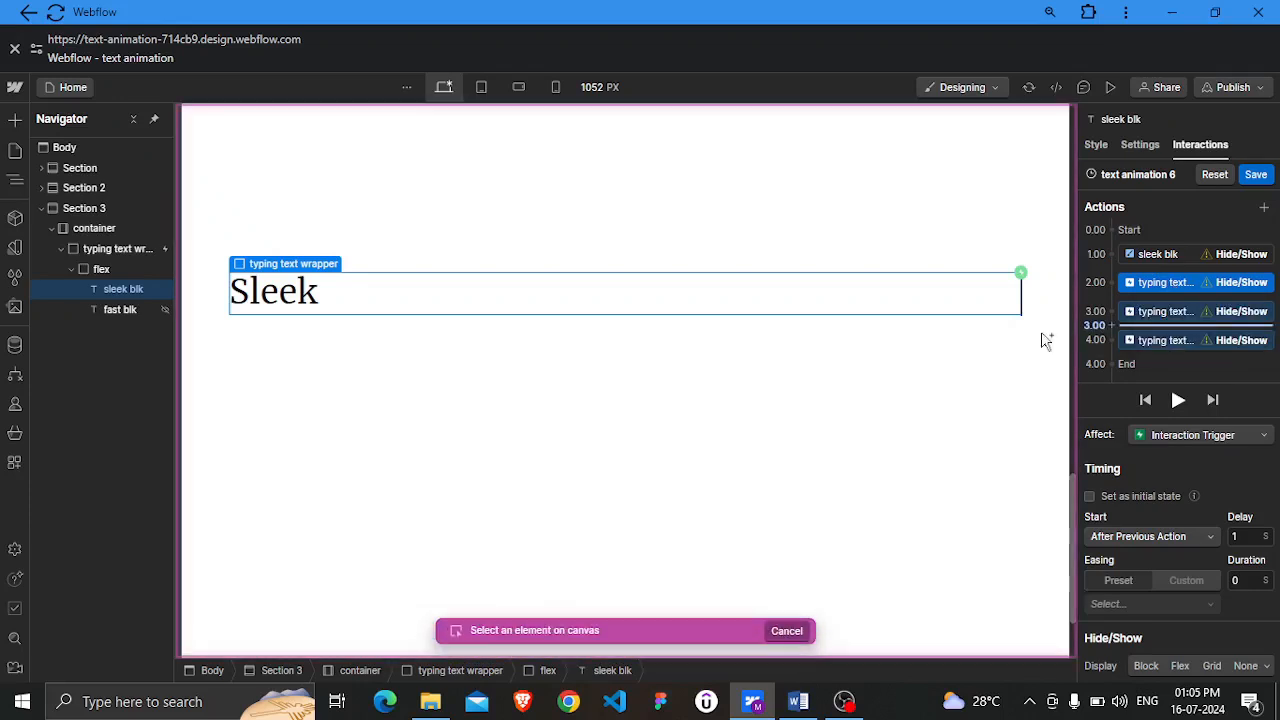
pyautogui.click(97, 293)
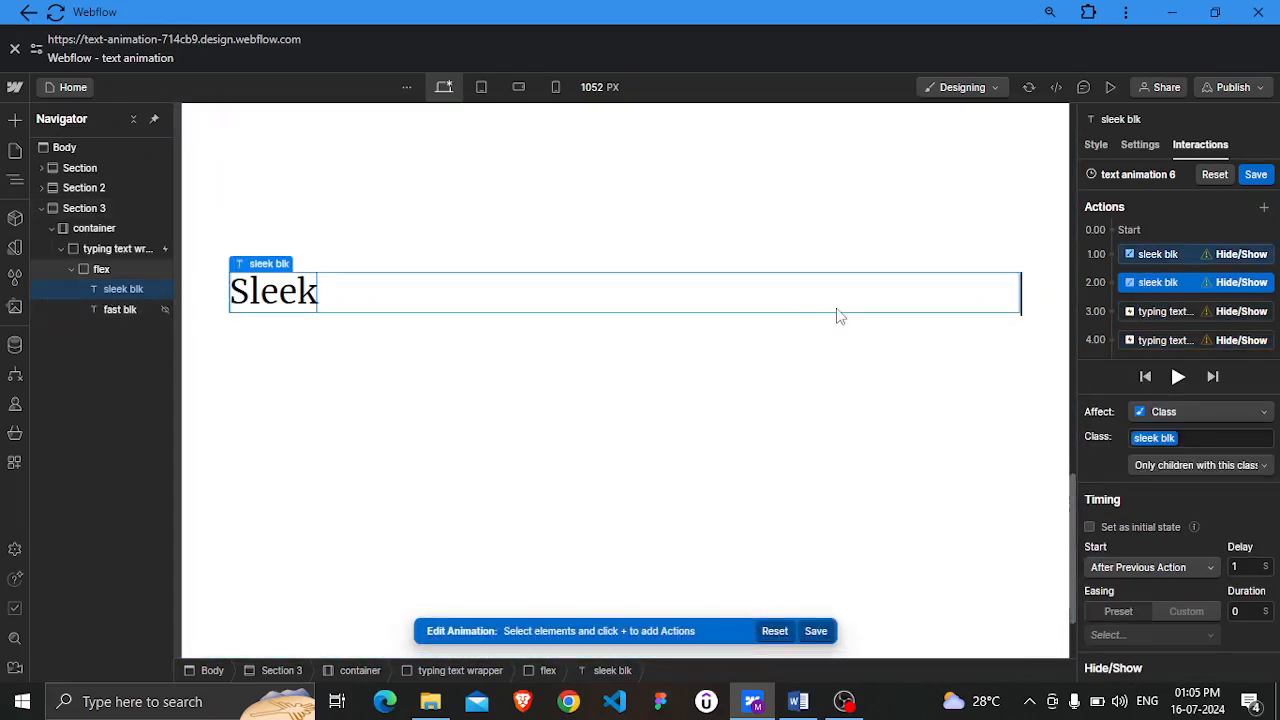
# Change the target of the third and fourth Hide/Show actions to the fast blk text element
pyautogui.scroll(-1, 1209, 263)
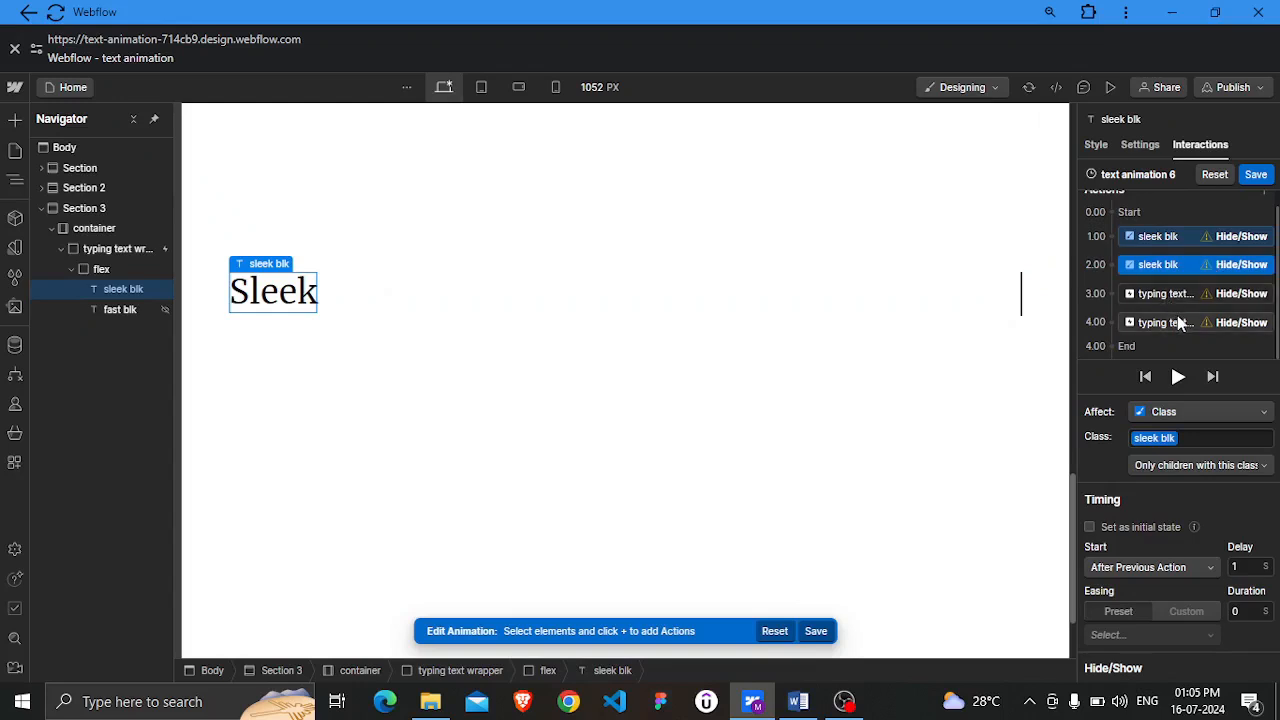
pyautogui.click(1173, 293)
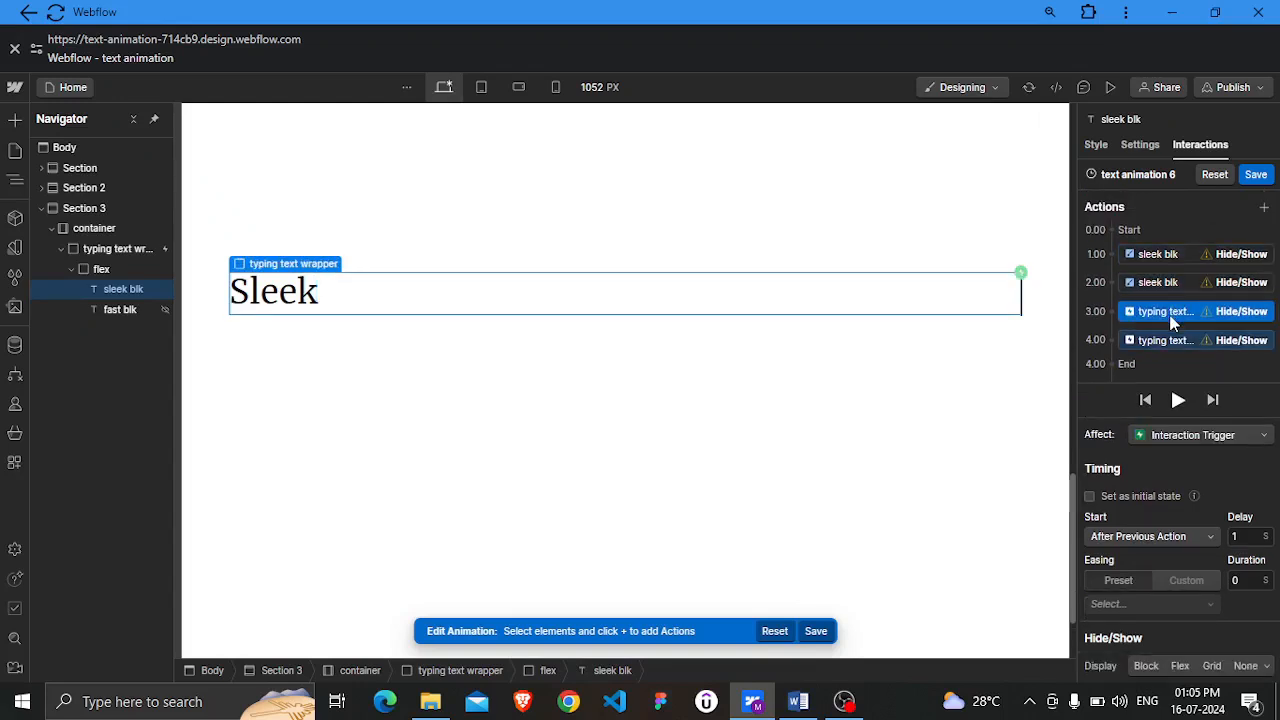
pyautogui.rightClick(1169, 313)
pyautogui.click(1175, 357)
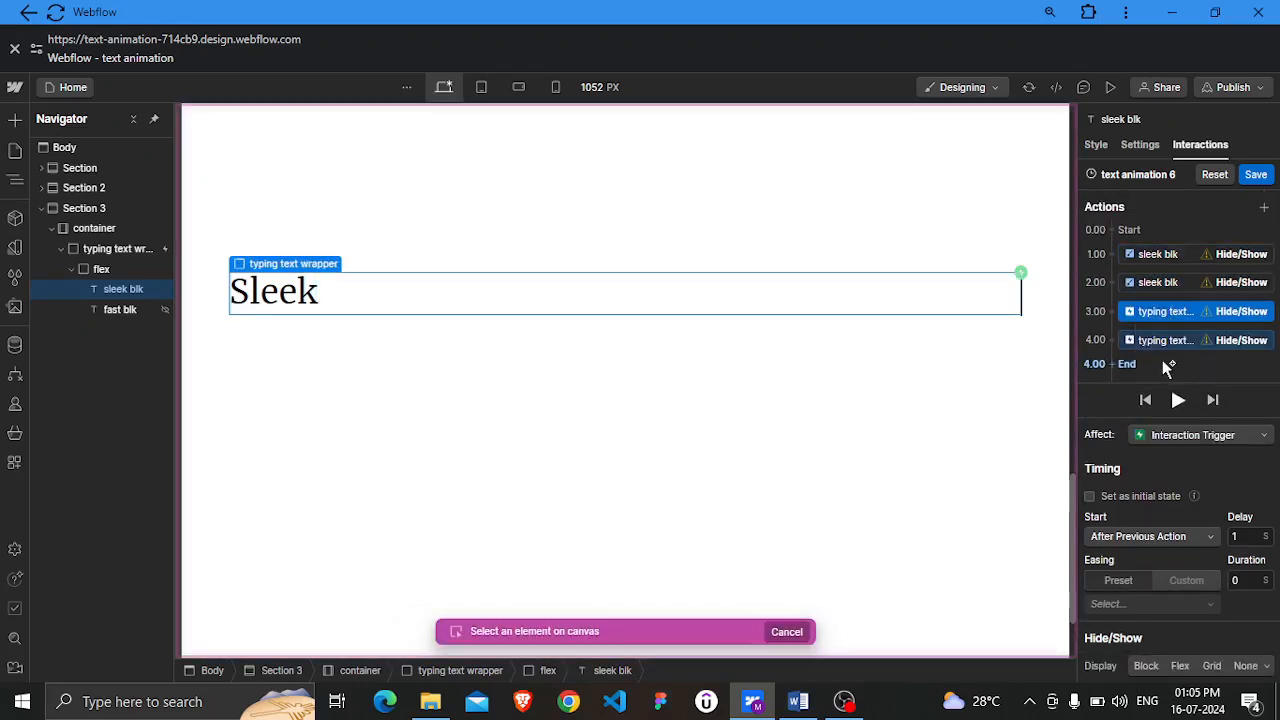
pyautogui.click(118, 312)
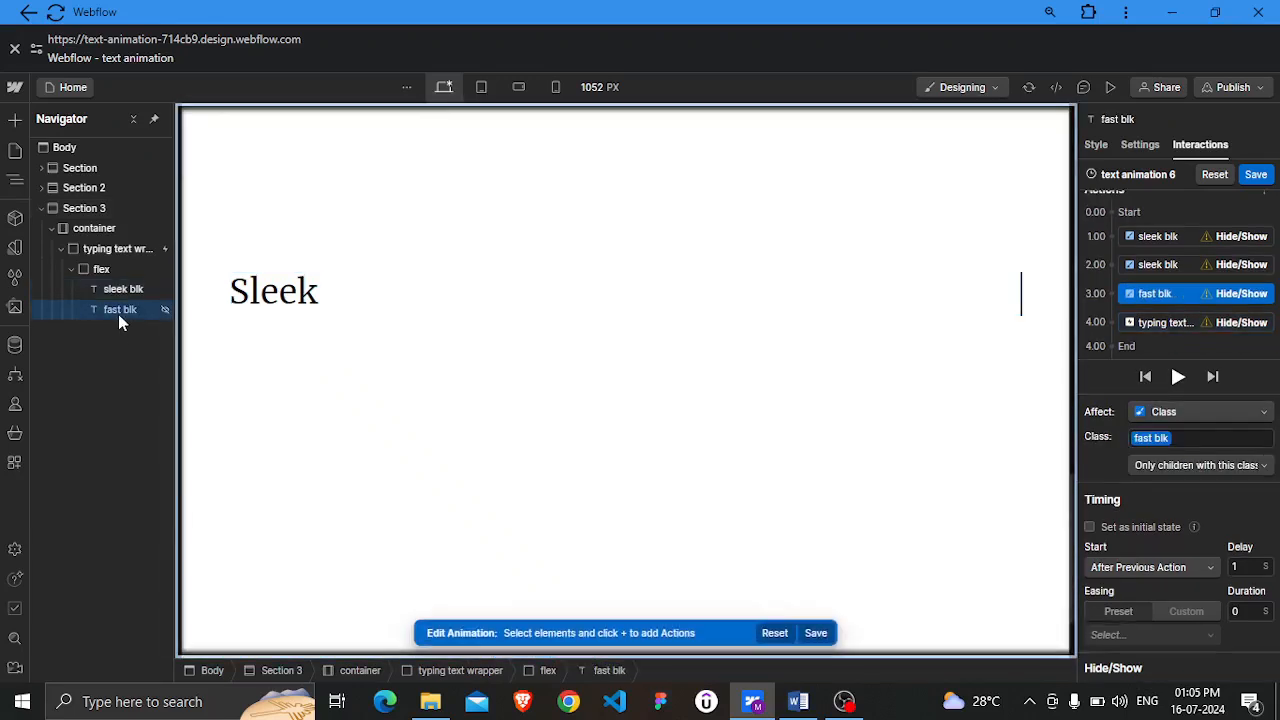
pyautogui.click(1180, 323)
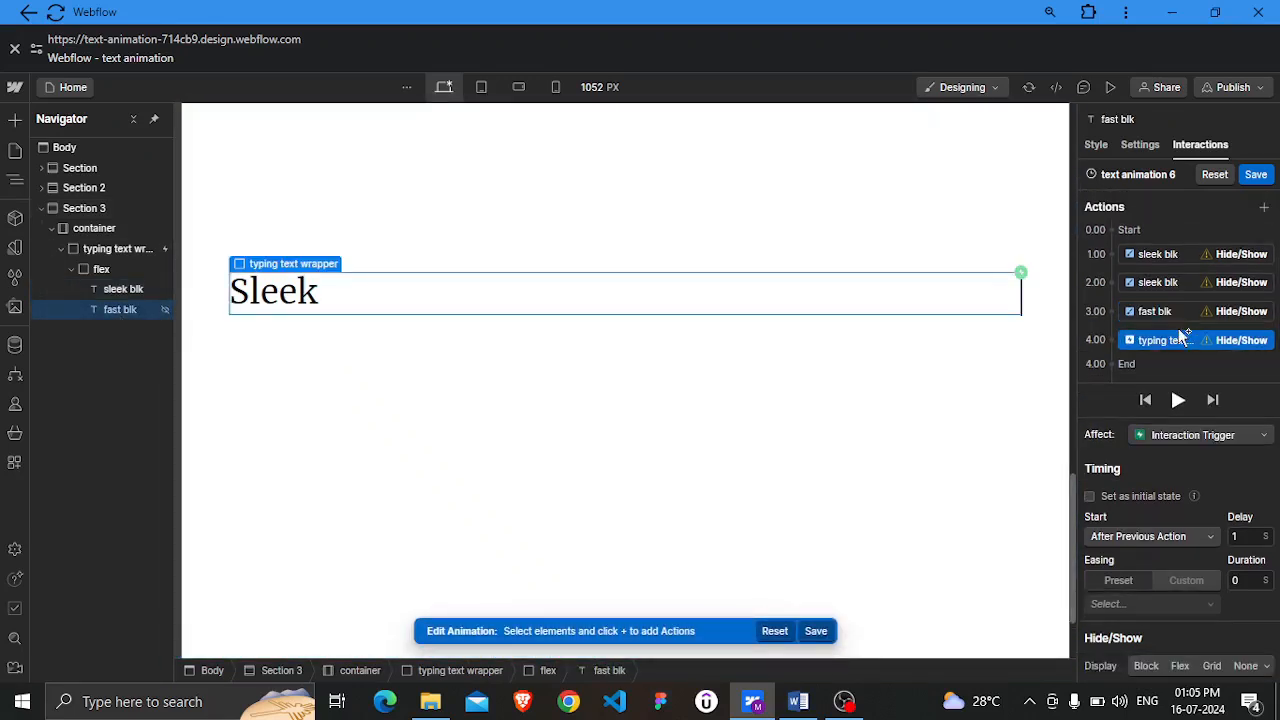
pyautogui.rightClick(1181, 344)
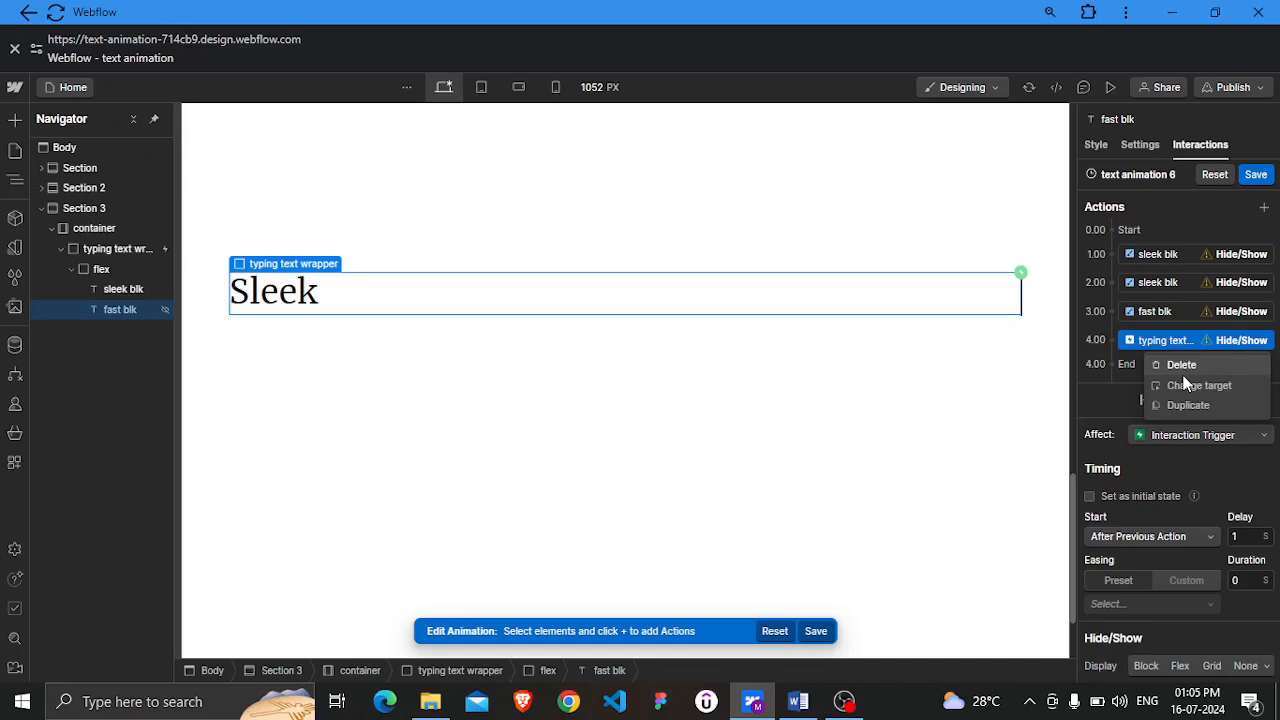
pyautogui.click(1184, 387)
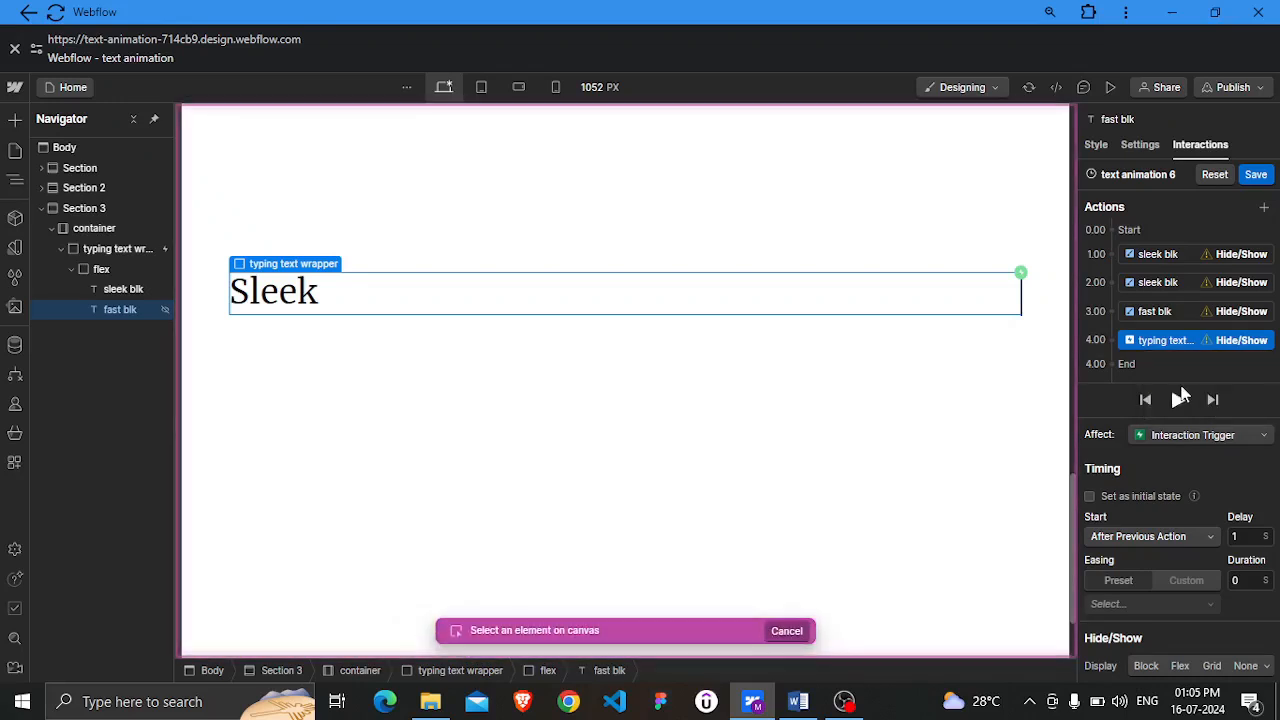
pyautogui.click(106, 309)
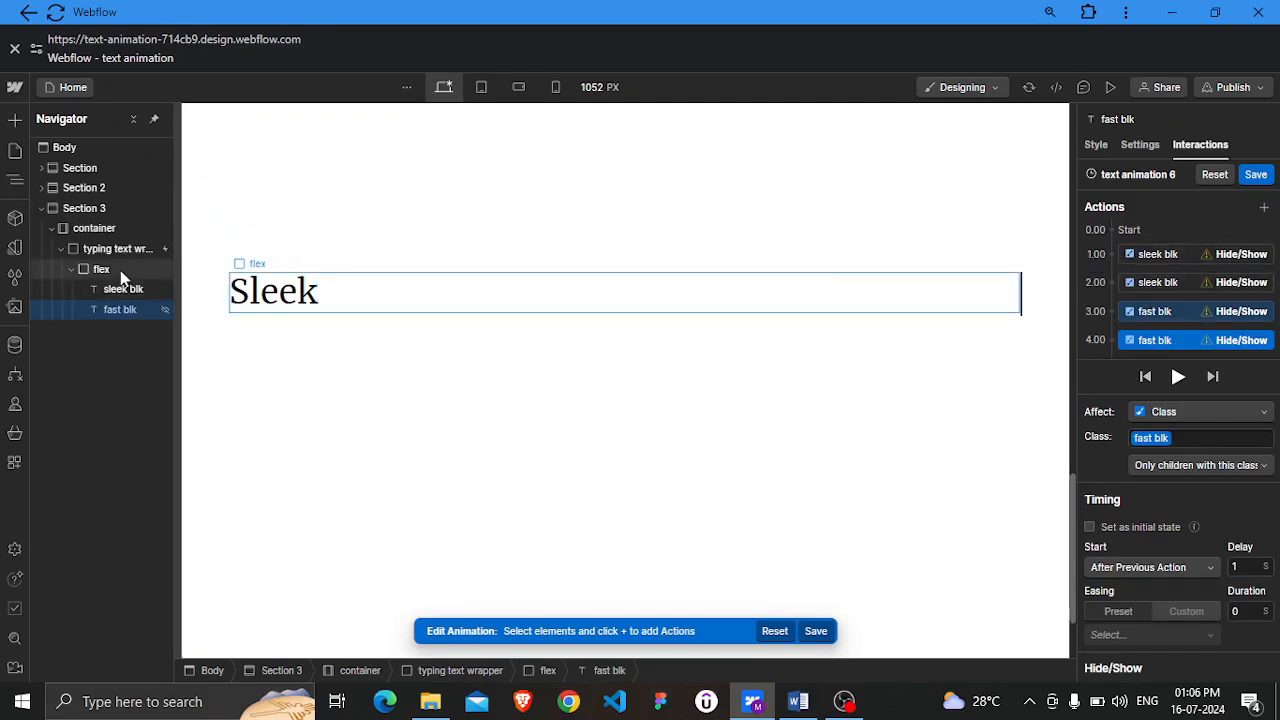
# Set the first sleek blk action's display to Block and the second sleek blk action's display to None
pyautogui.click(1173, 254)
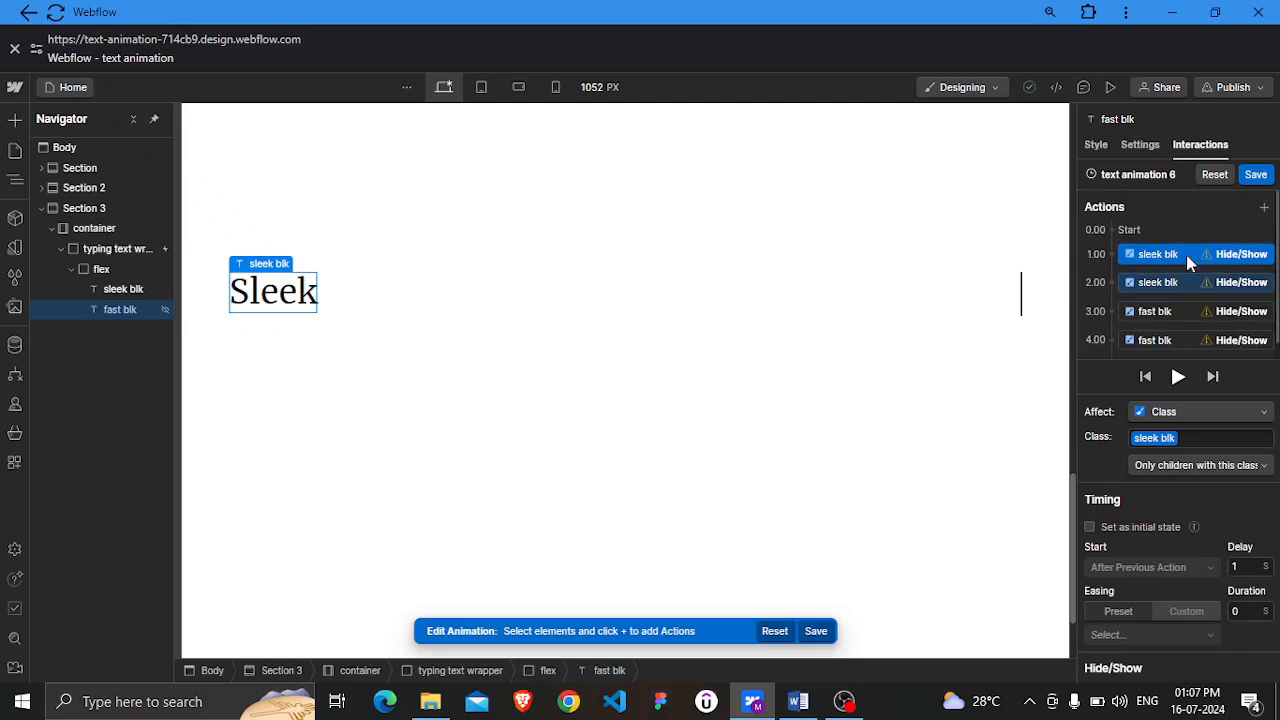
pyautogui.hotkey('ctrl', '-')
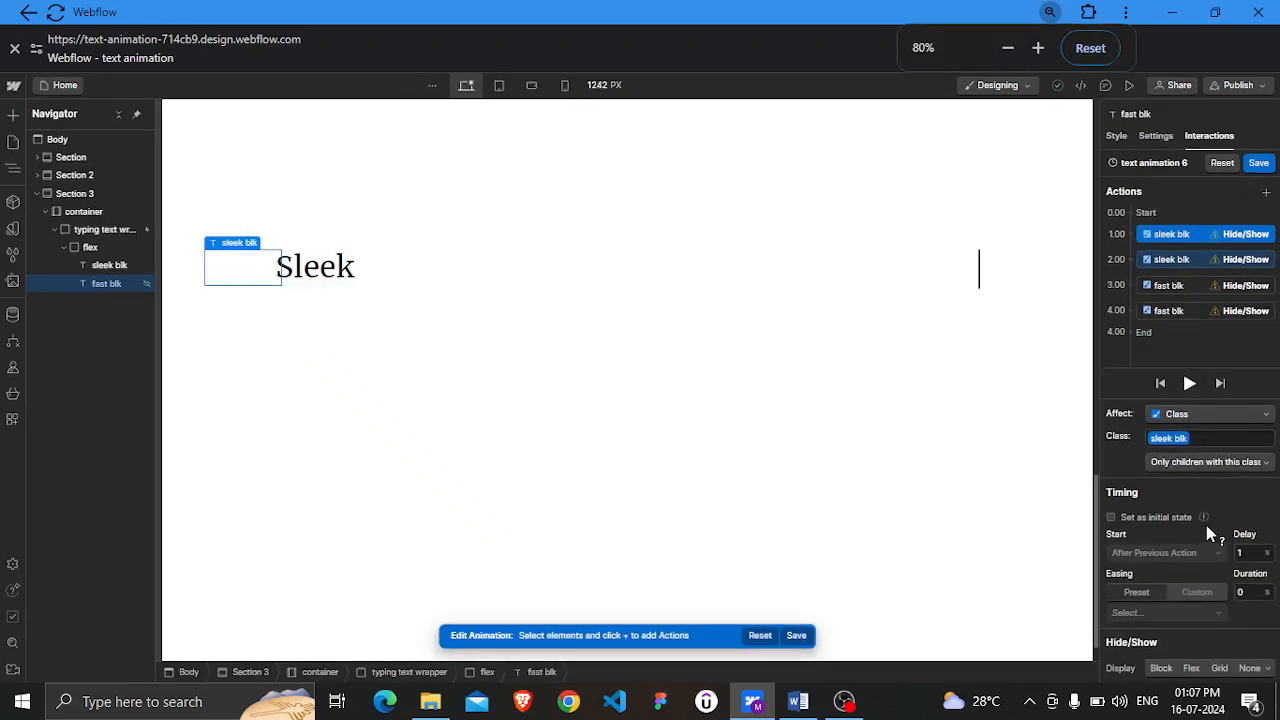
pyautogui.click(1160, 668)
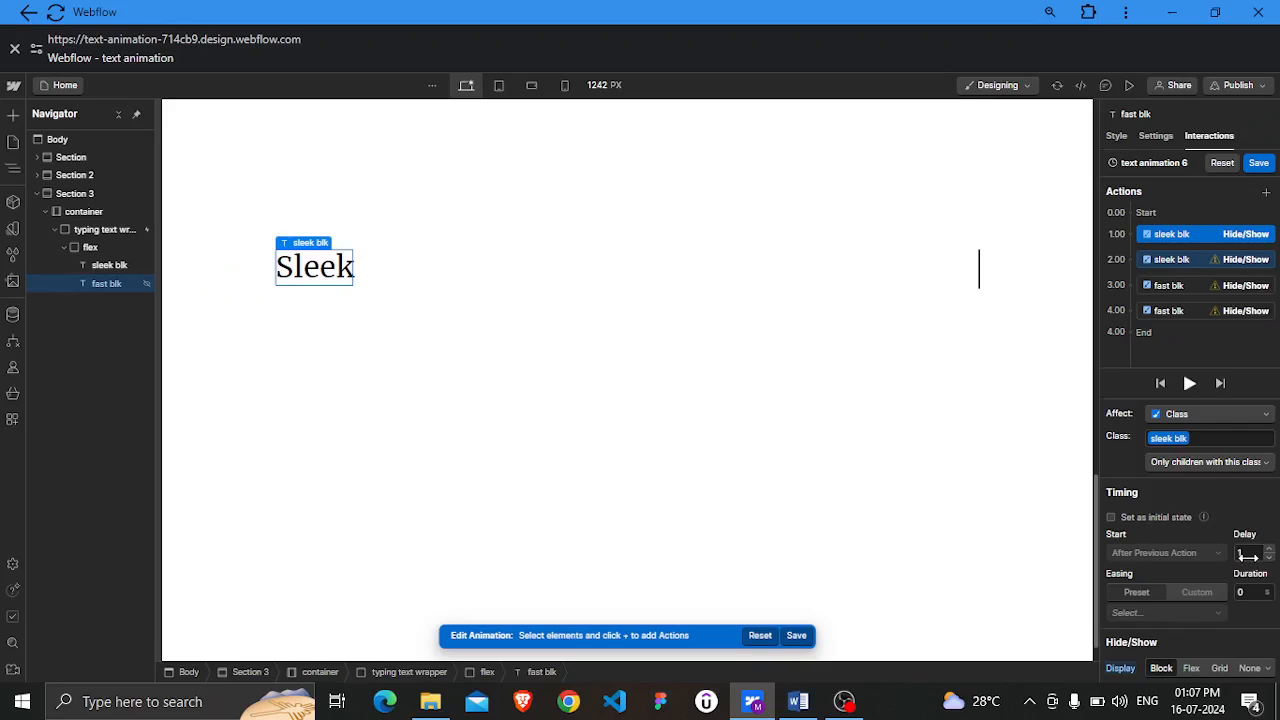
pyautogui.click(1189, 258)
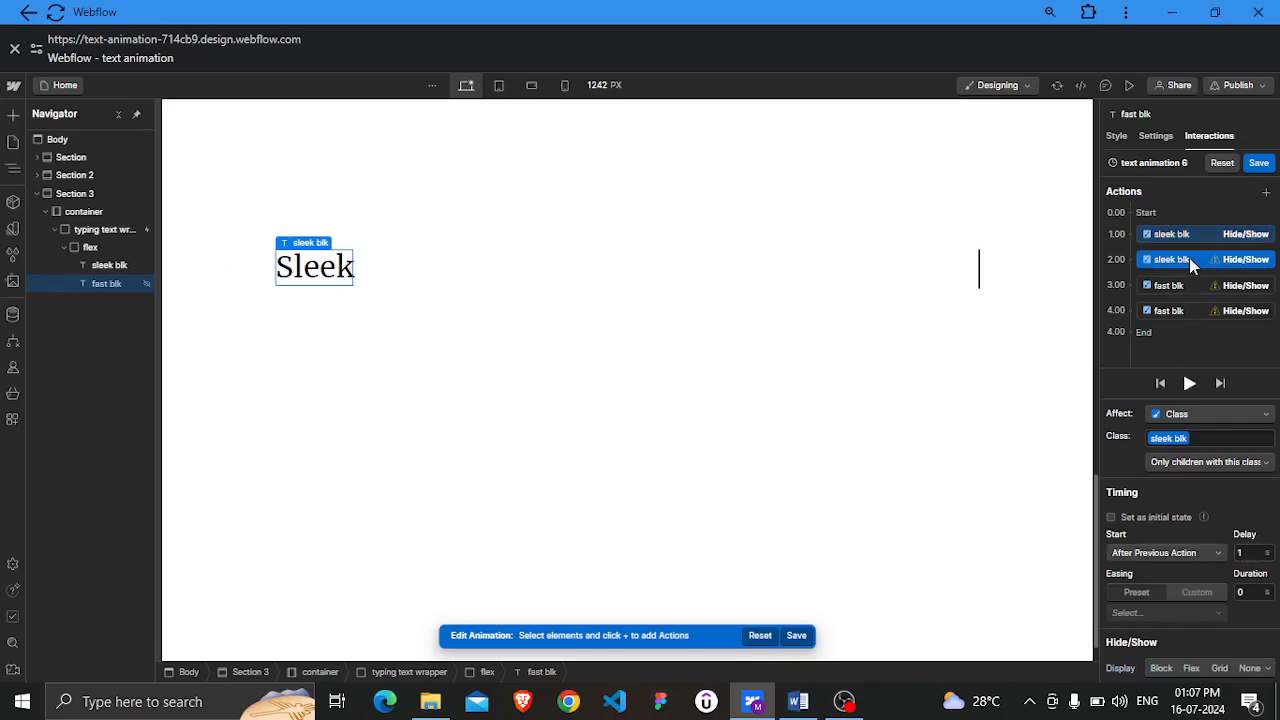
pyautogui.click(1249, 670)
# Set the first fast blk action's display to Block and the second fast blk action's display to None
pyautogui.click(1186, 292)
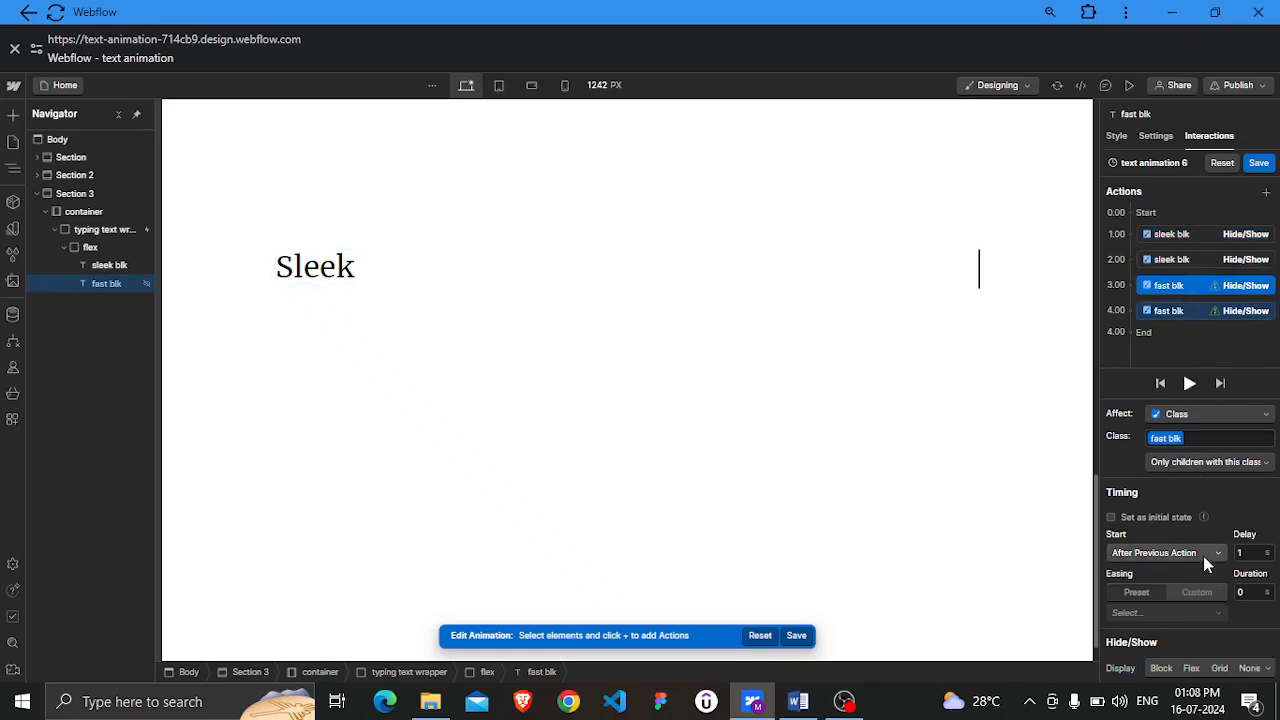
pyautogui.click(1161, 669)
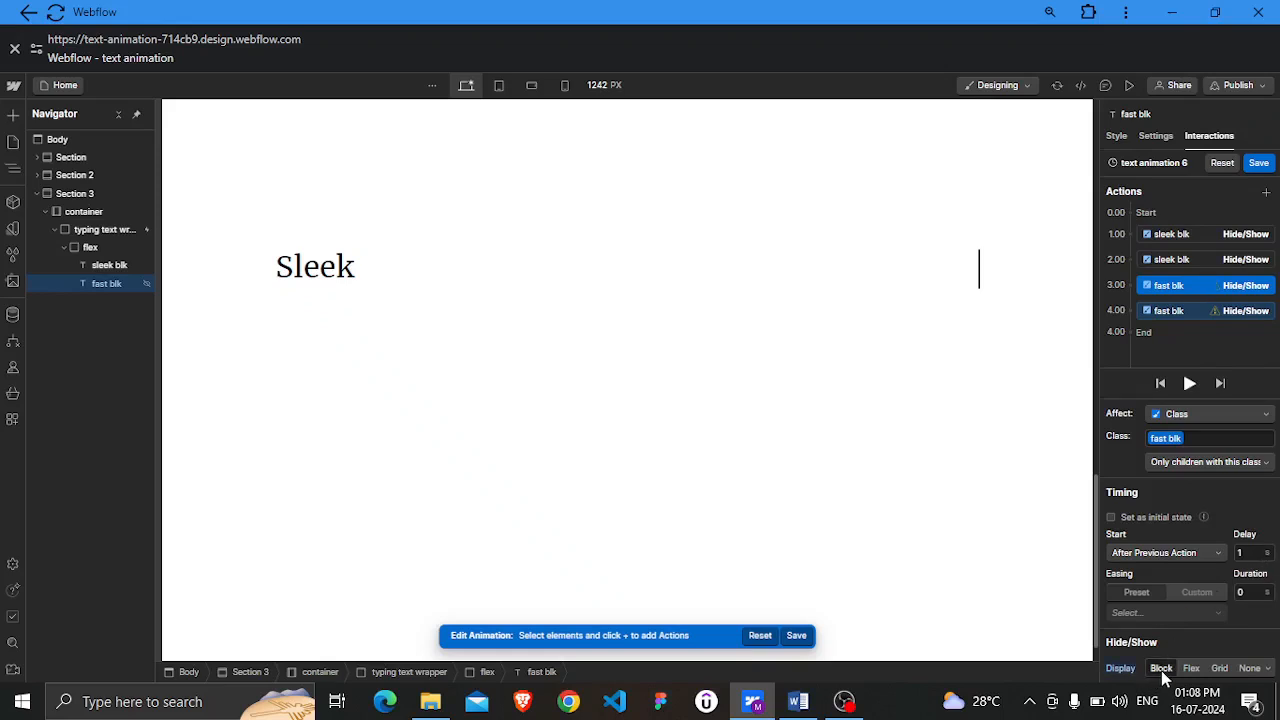
pyautogui.click(1178, 311)
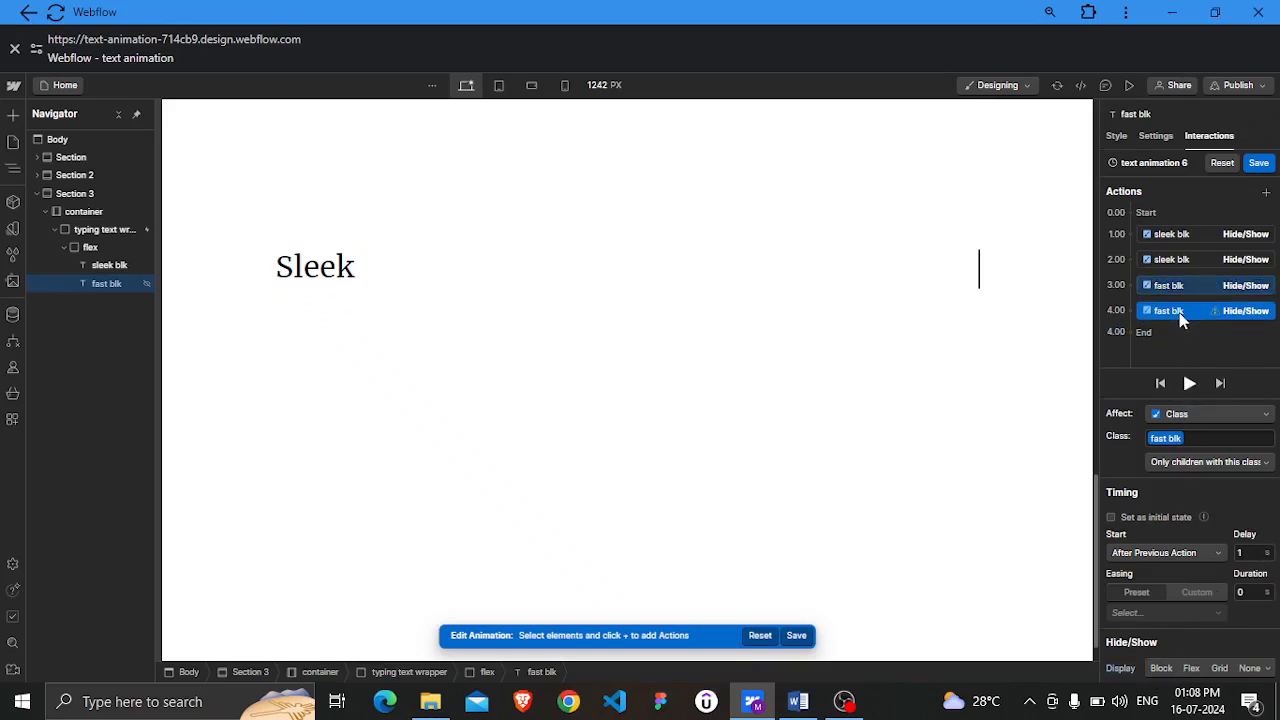
pyautogui.click(1252, 669)
# Save text animation 6 with Loop enabled and preview it
pyautogui.moveTo(1215, 533)
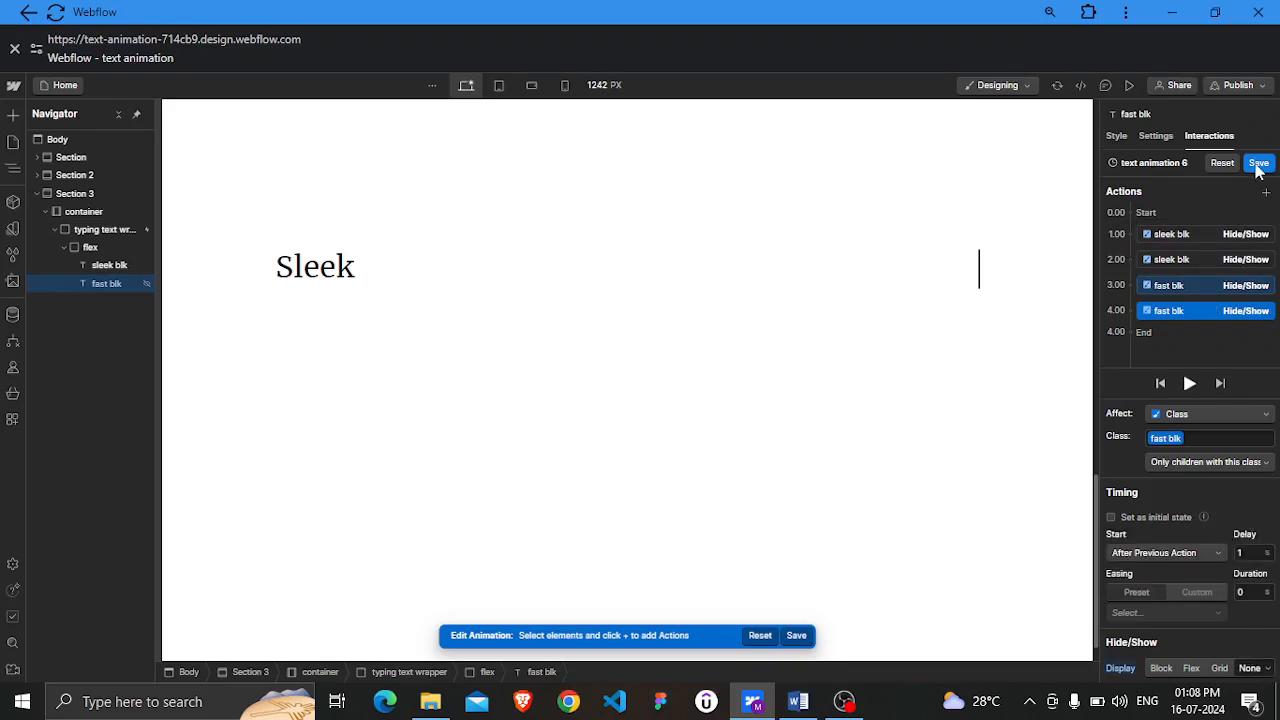
pyautogui.click(1258, 164)
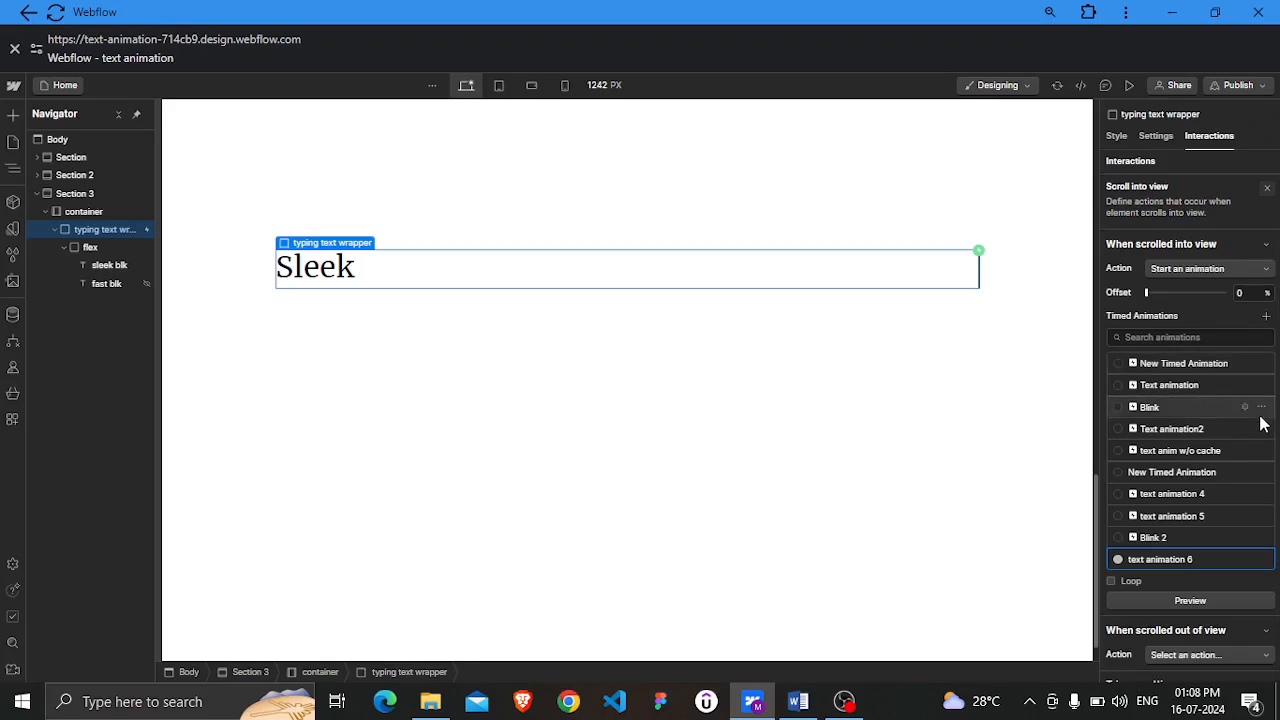
pyautogui.click(1131, 580)
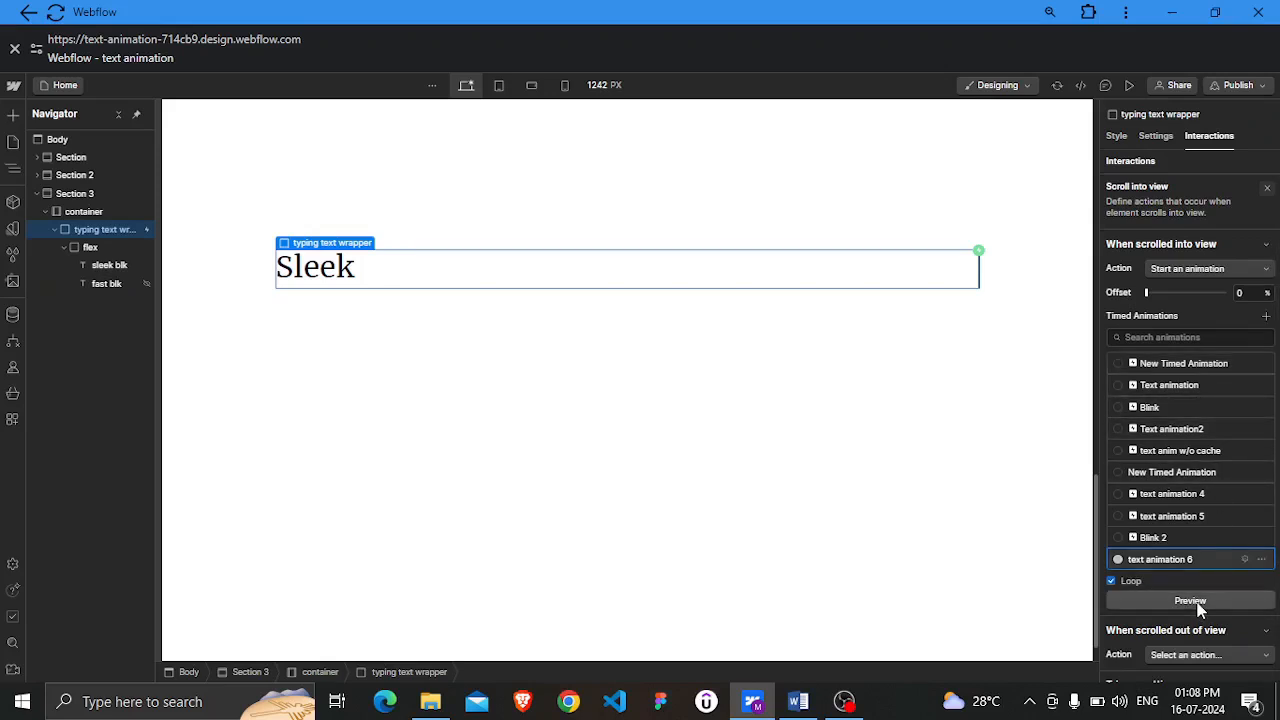
pyautogui.click(1200, 605)
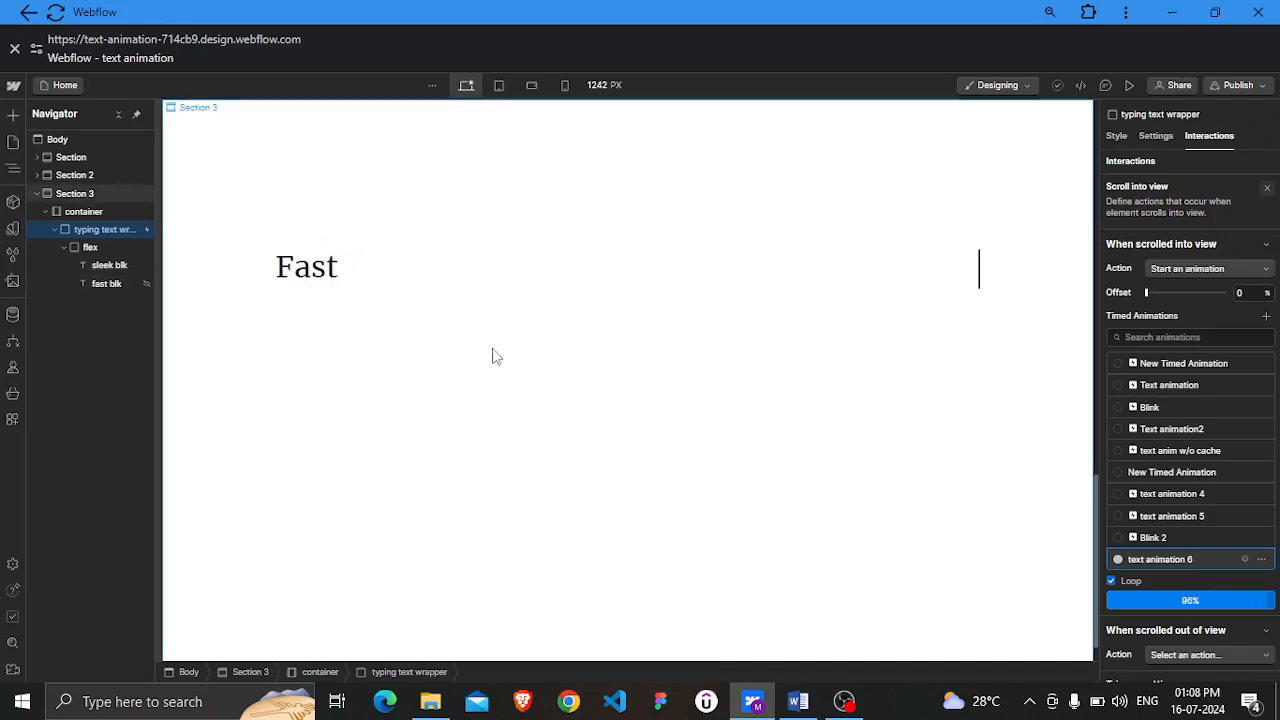
pyautogui.click(1191, 600)
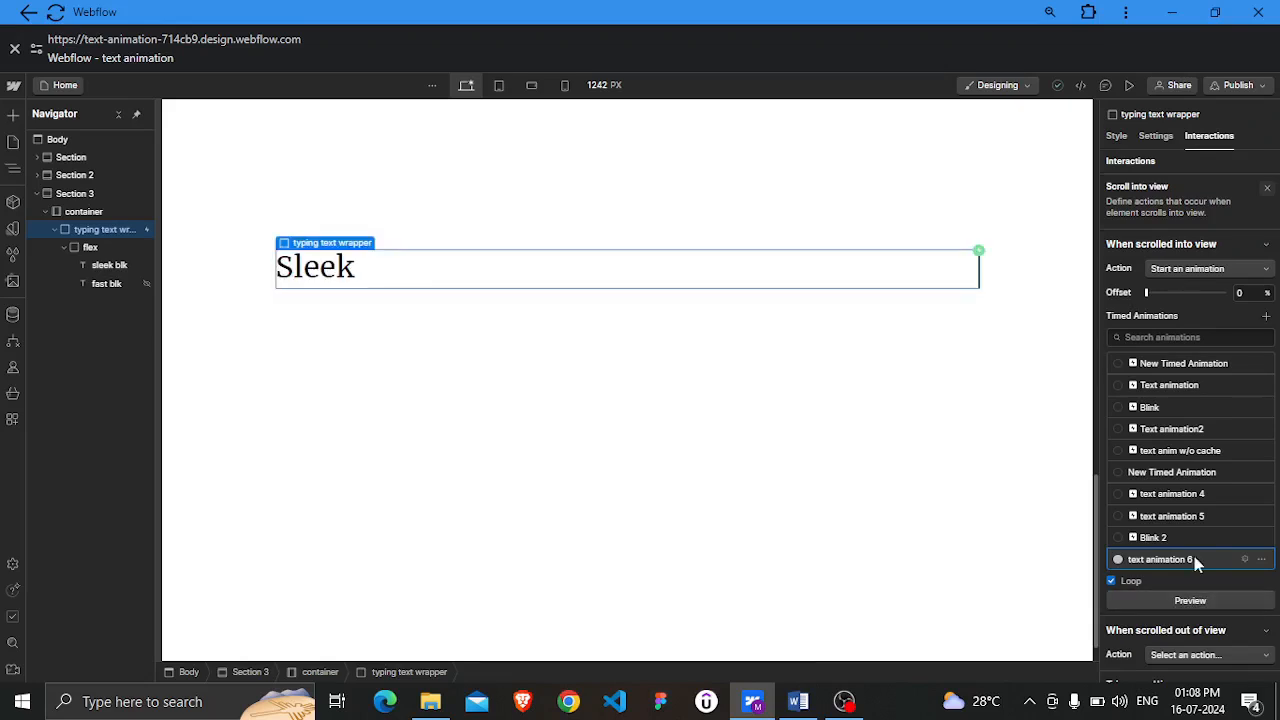
# Reopen text animation 6, add a Size action on the typing text wrapper, and move it to the start
pyautogui.click(1194, 556)
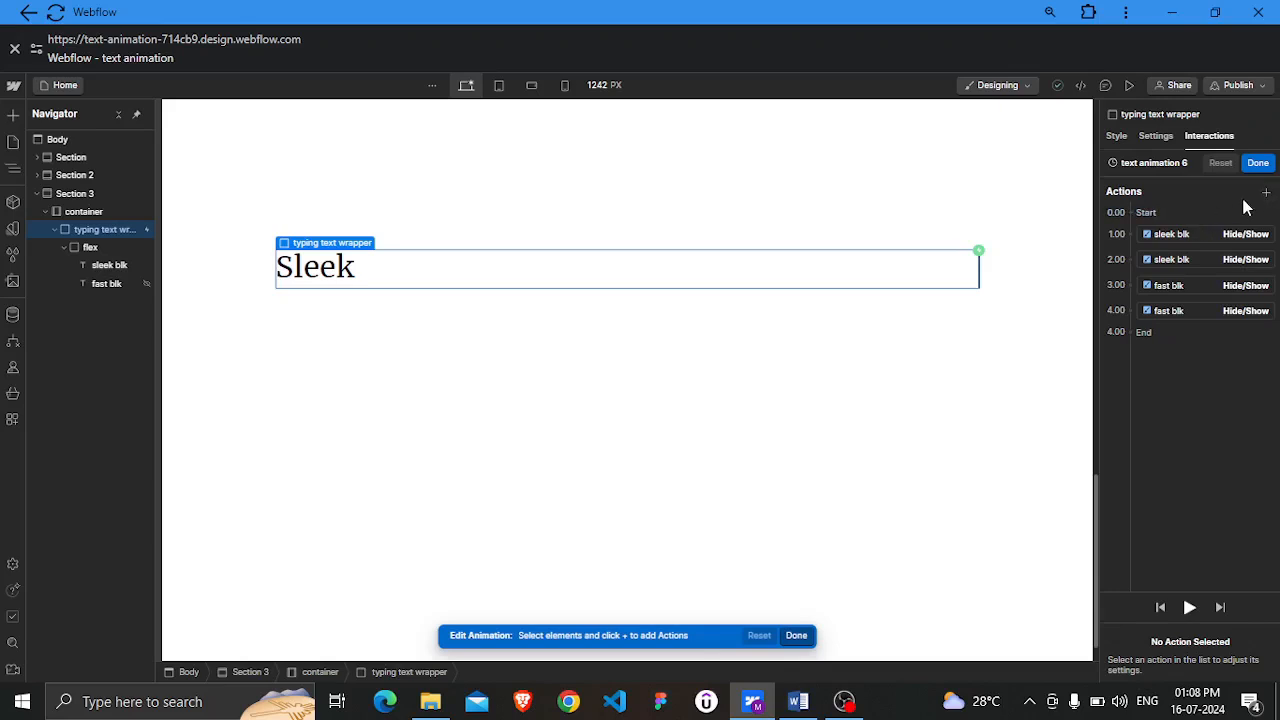
pyautogui.click(1266, 192)
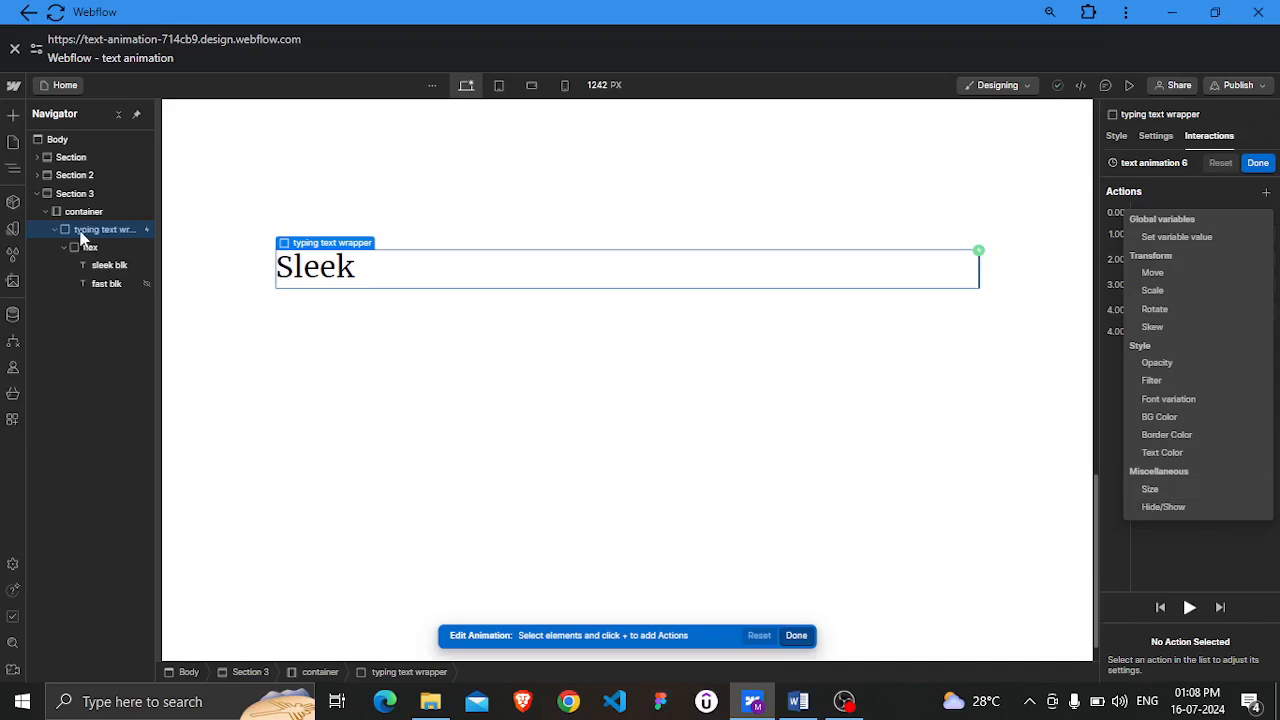
pyautogui.click(1172, 493)
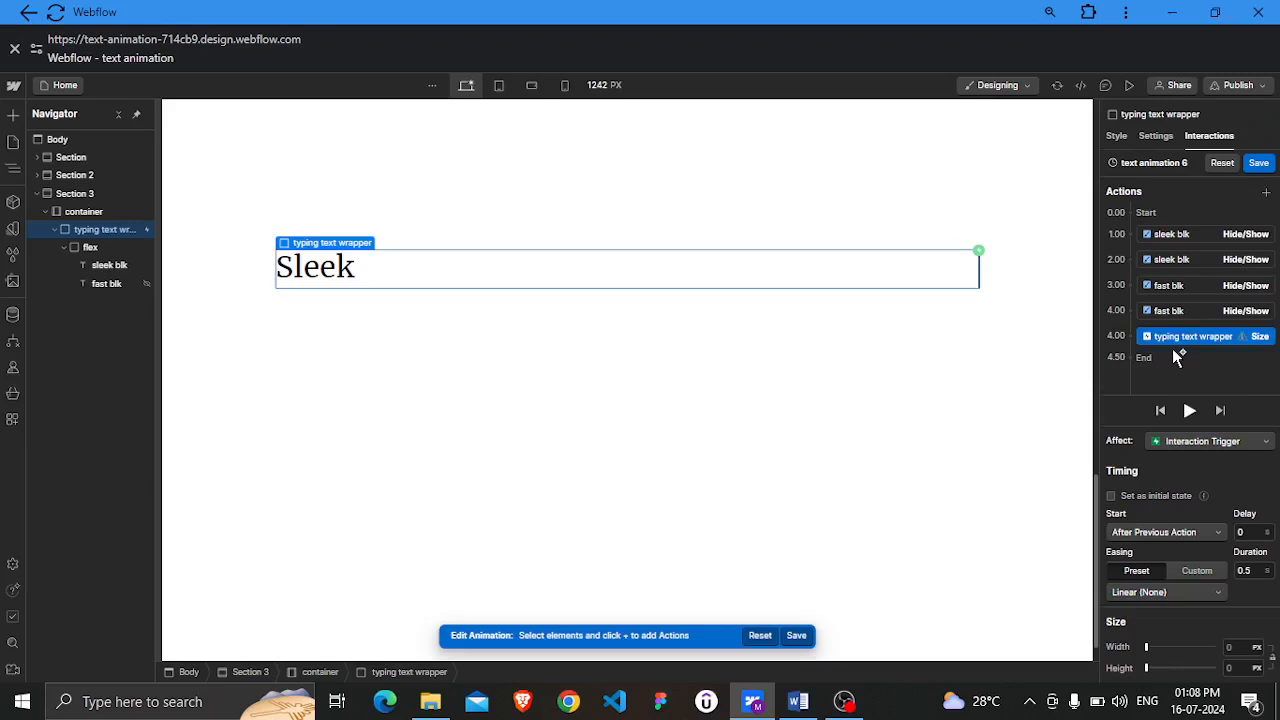
pyautogui.moveTo(1183, 343); pyautogui.dragTo(1188, 220)
pyautogui.moveTo(1186, 341); pyautogui.dragTo(1177, 222)
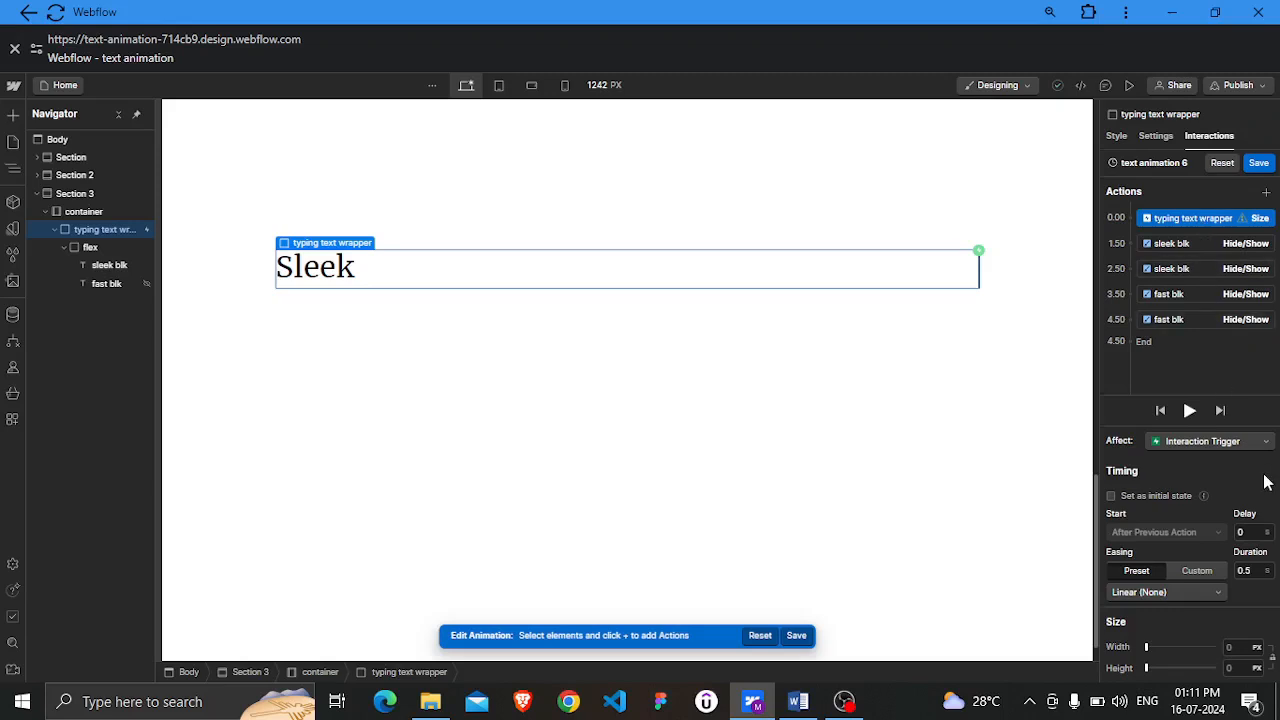
# Set the first Size action's duration to 0 and its width to 0.1 EM
pyautogui.click(1245, 571)
pyautogui.write('1')
pyautogui.click(1244, 613)
pyautogui.click(1257, 648)
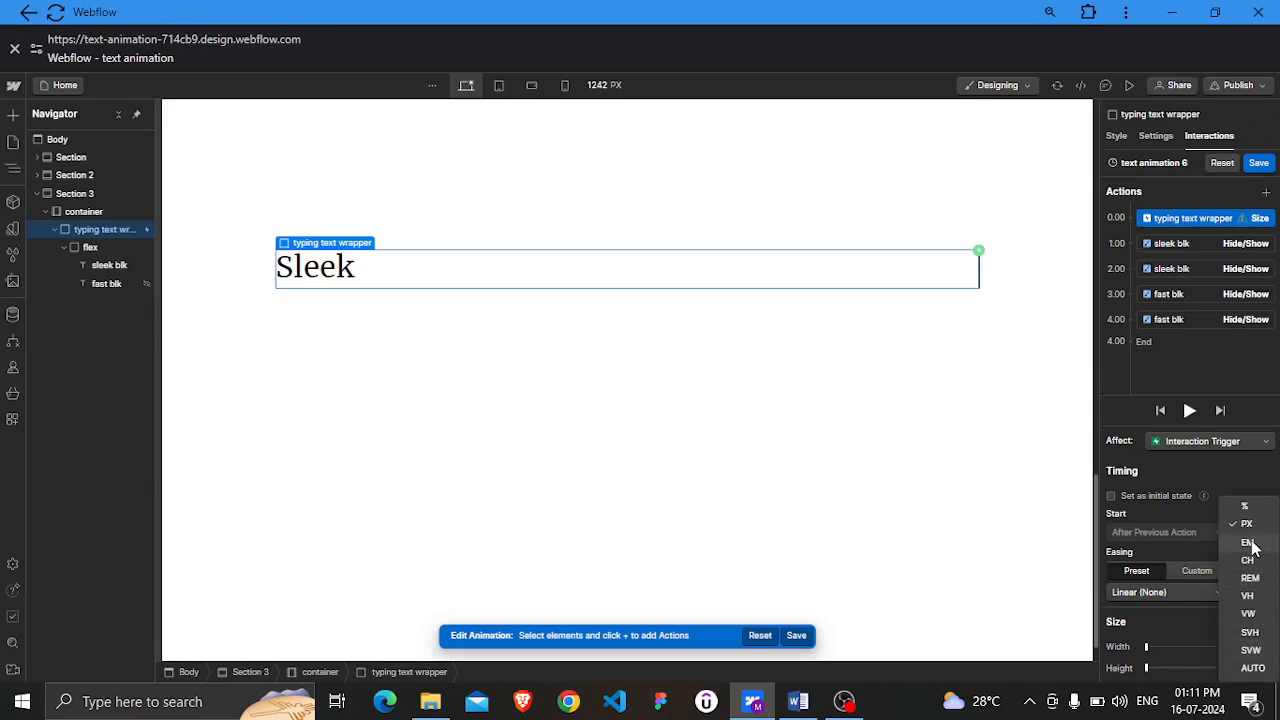
pyautogui.click(1250, 543)
pyautogui.click(1242, 647)
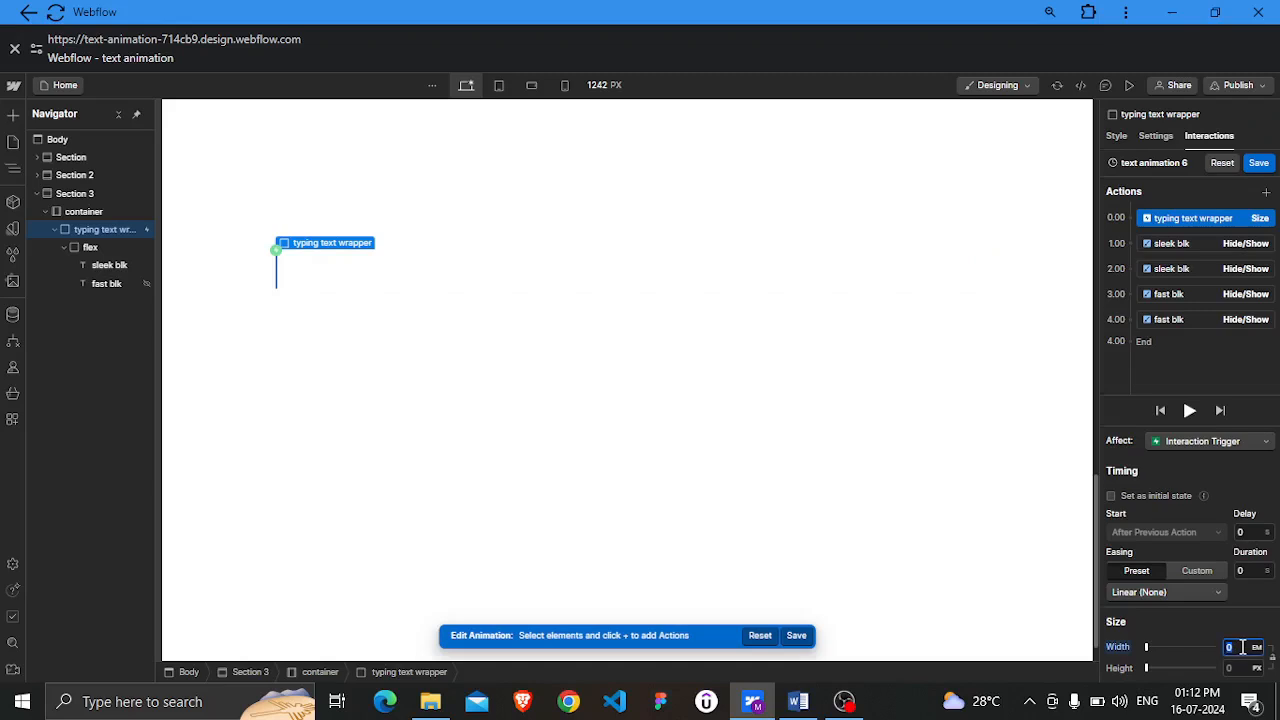
pyautogui.write('0.1')
pyautogui.click(1217, 622)
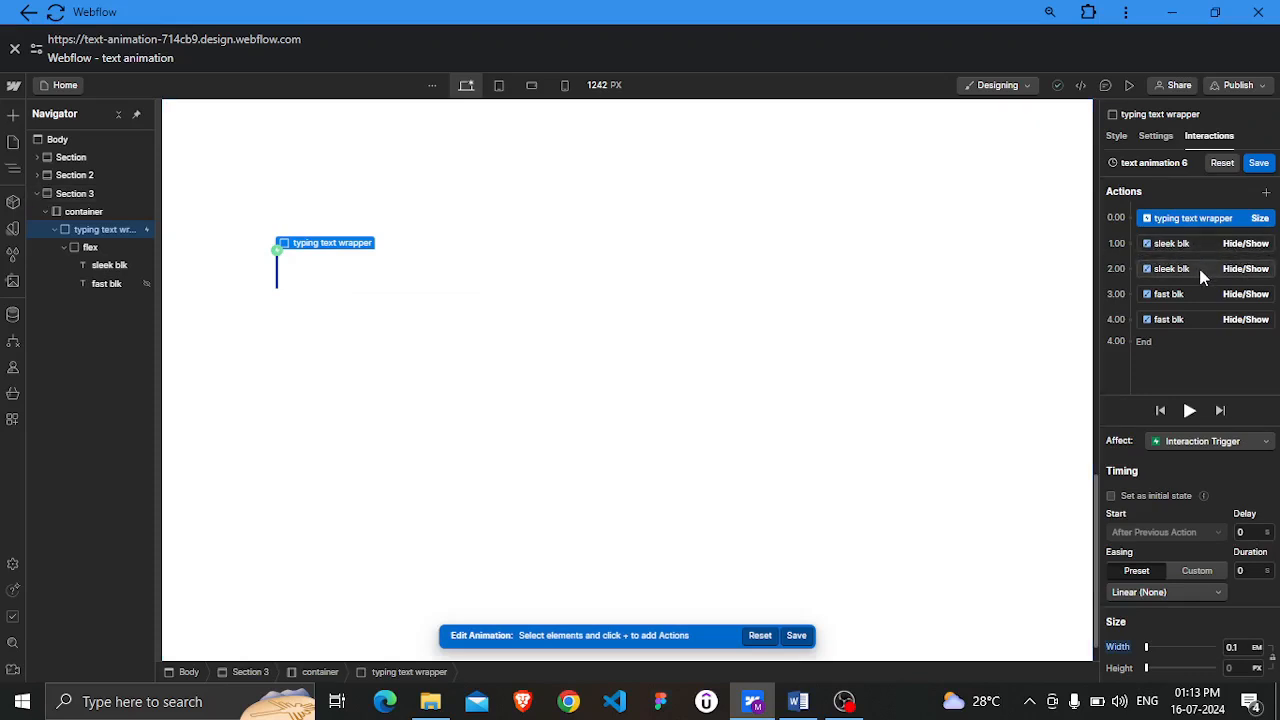
# Duplicate the first Size action and move the copy below the first sleek blk action
pyautogui.rightClick(1195, 222)
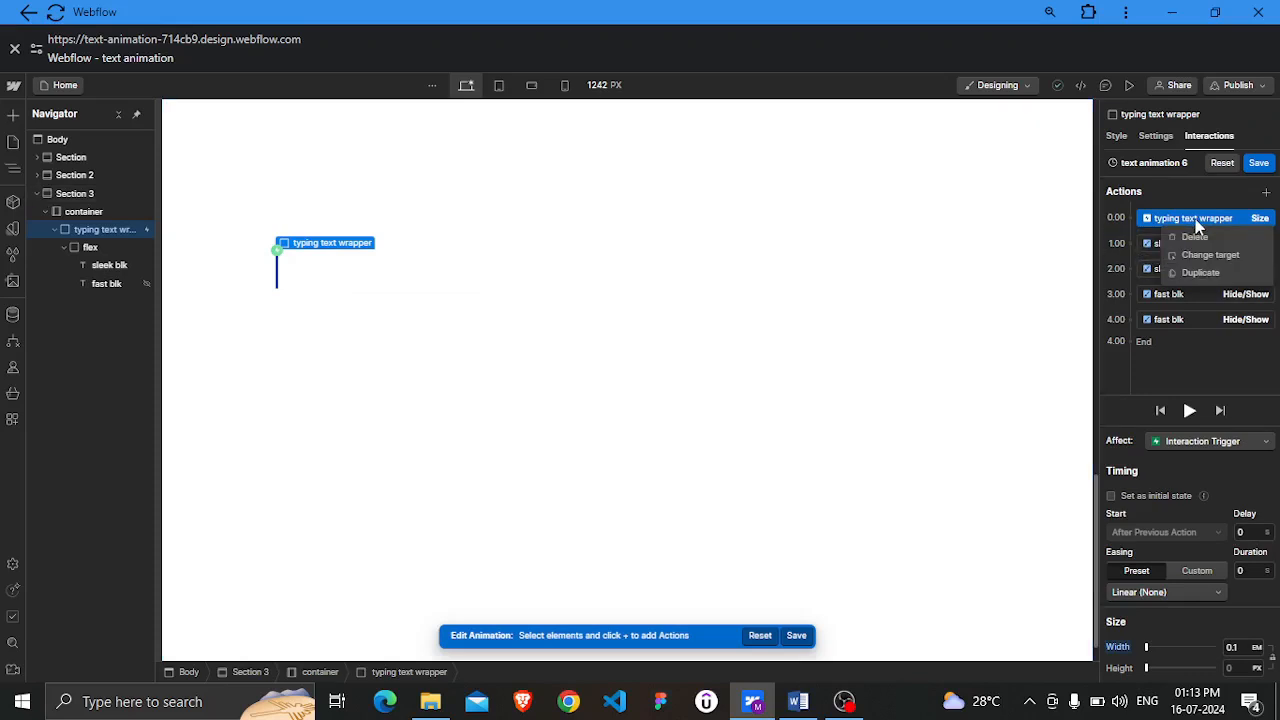
pyautogui.click(1201, 272)
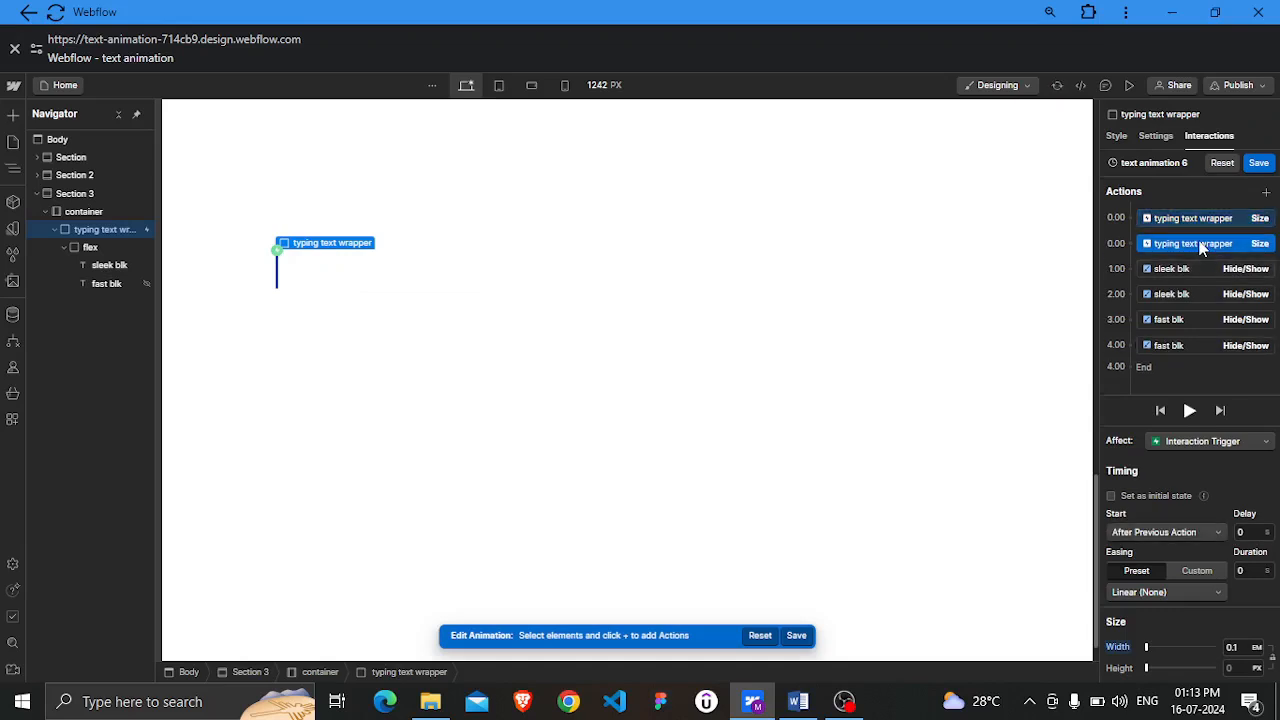
pyautogui.moveTo(1200, 248); pyautogui.dragTo(1197, 277)
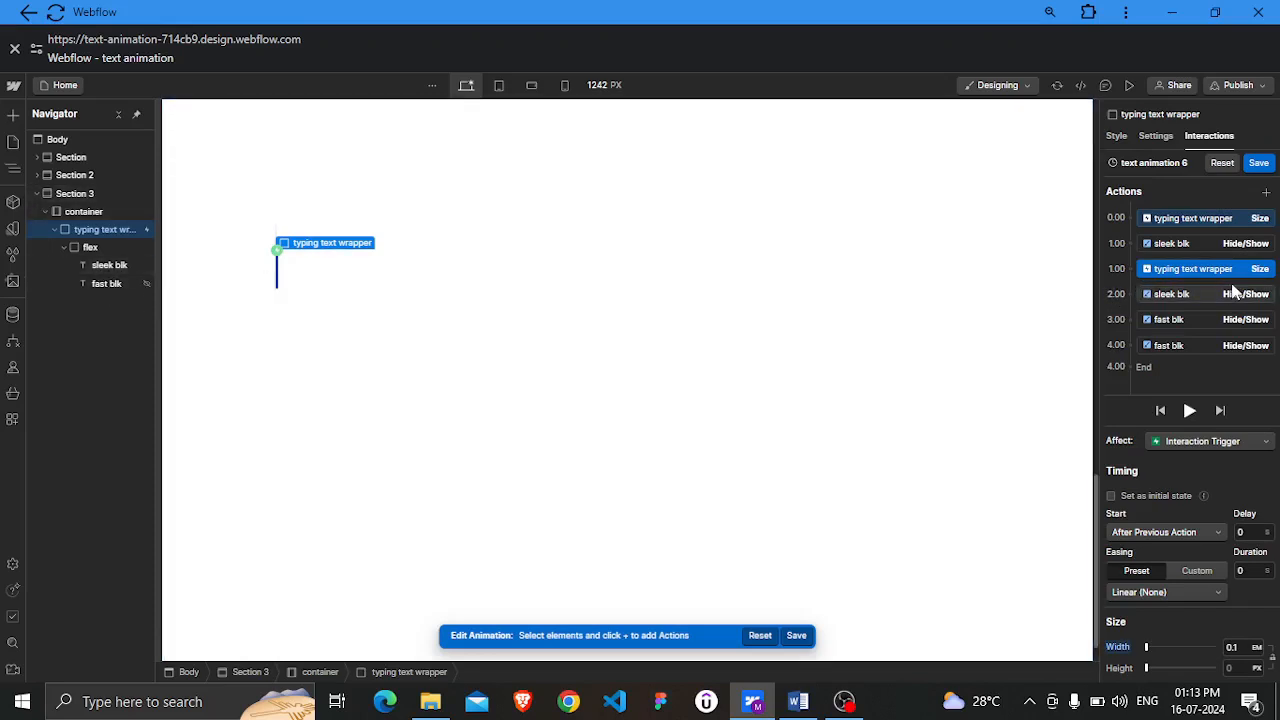
# Set the moved Size action's delay to 1 s and its width to 0.7 EM
pyautogui.click(1250, 532)
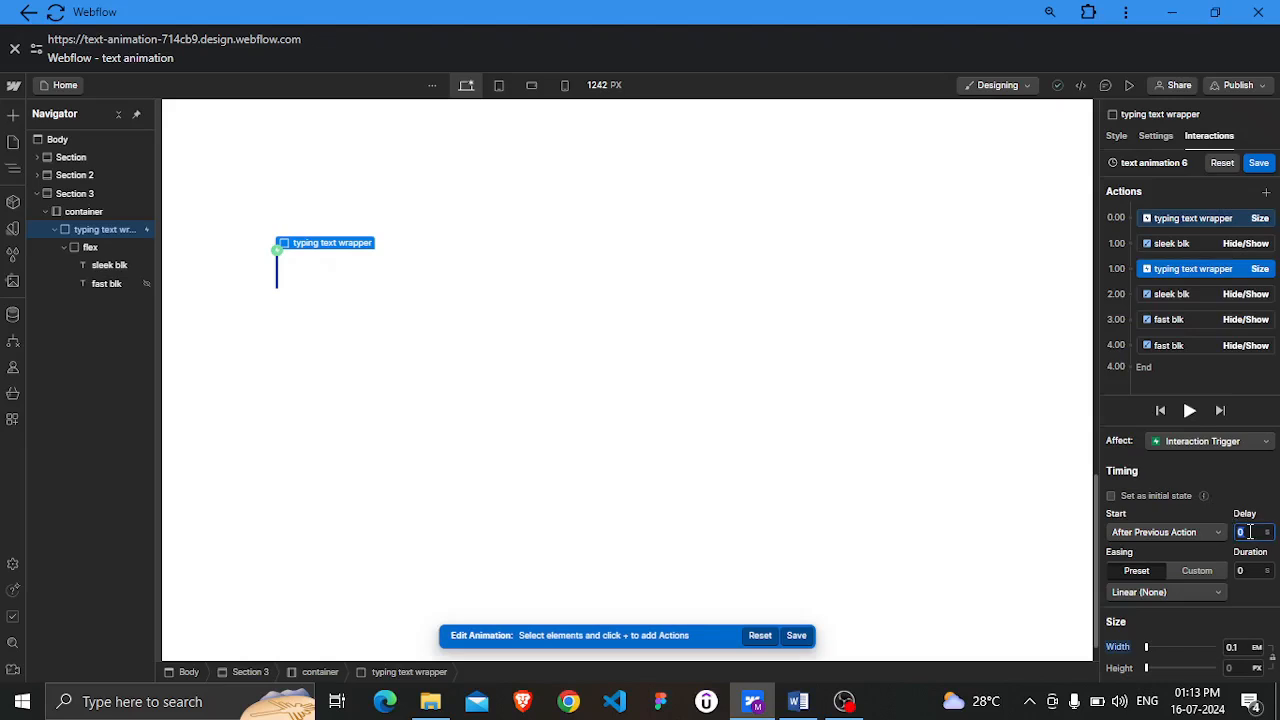
pyautogui.write('1')
pyautogui.click(1257, 491)
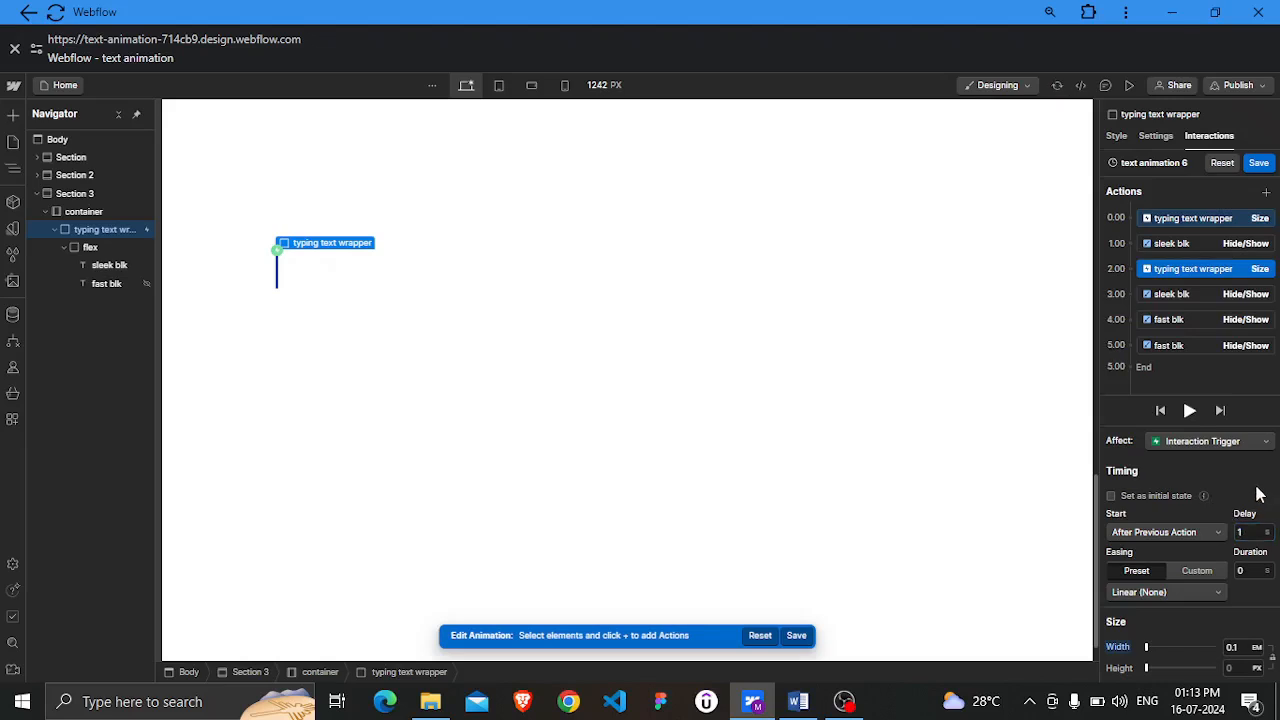
pyautogui.click(1232, 648)
pyautogui.write('1')
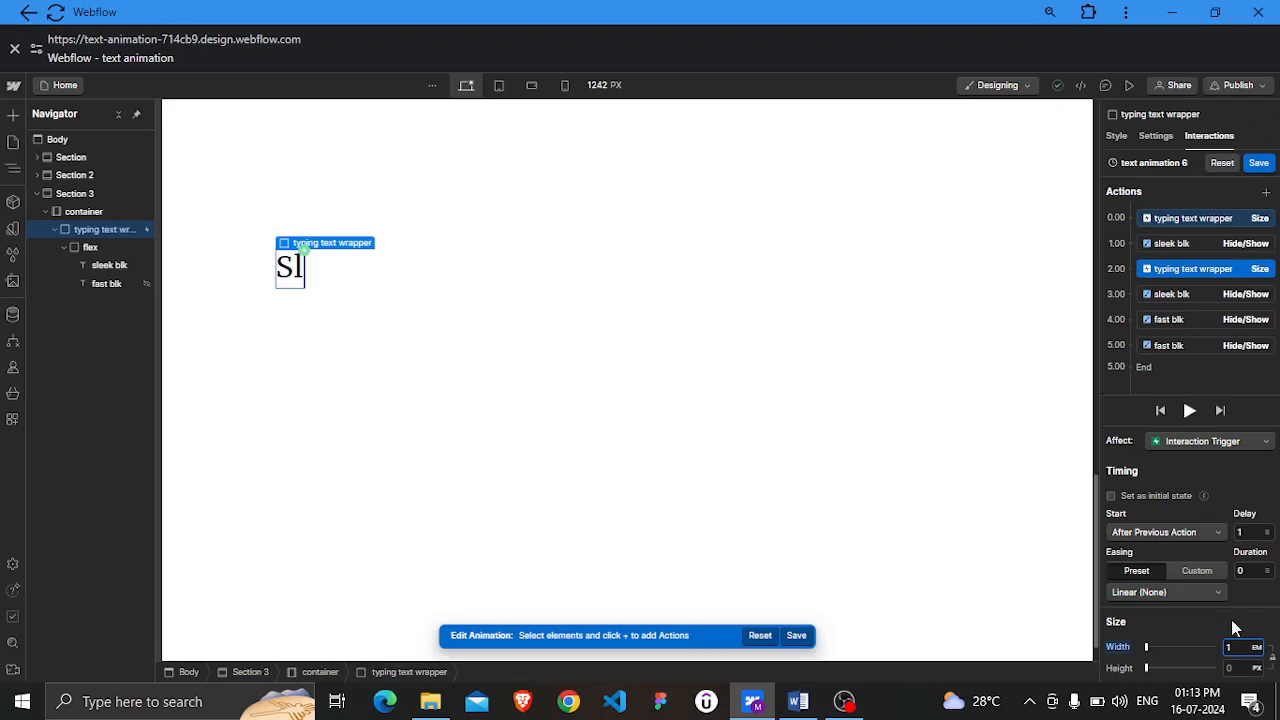
pyautogui.write('6')
# Duplicate that Size action and set the copy's delay to 0.1 s and width to 1 EM
pyautogui.rightClick(1191, 270)
pyautogui.click(1202, 323)
pyautogui.click(1245, 531)
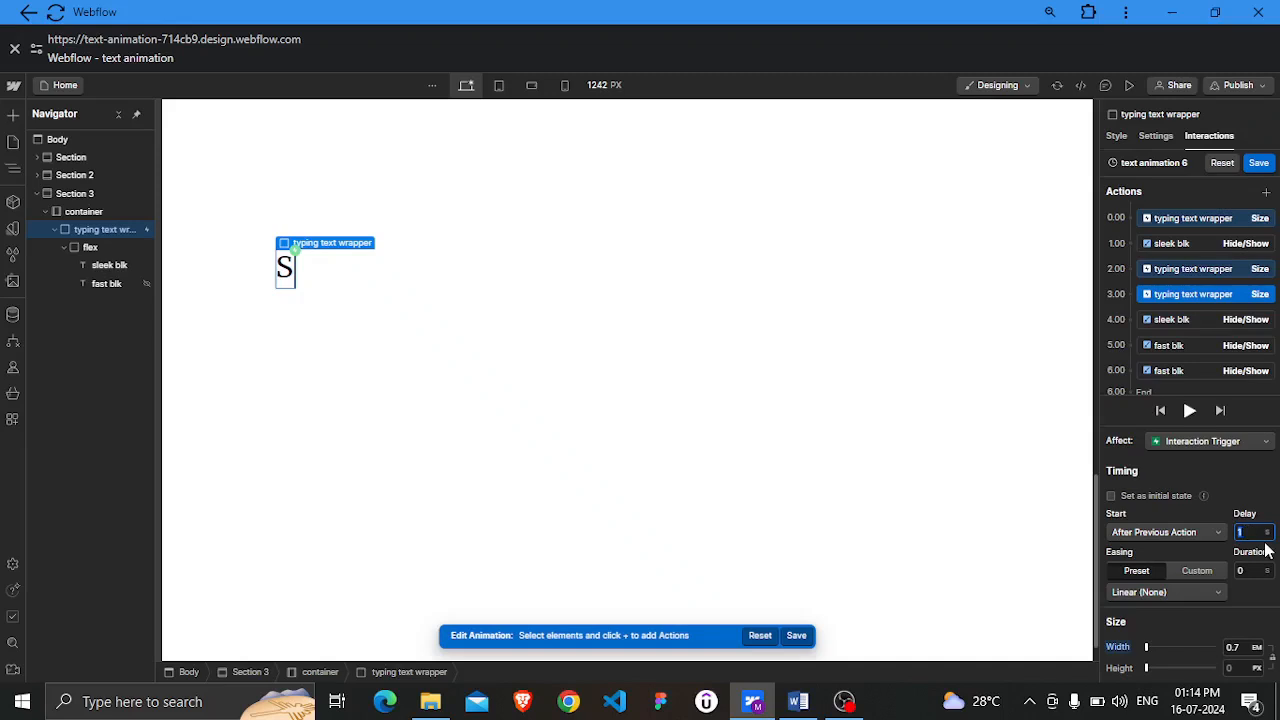
pyautogui.write('0.1')
pyautogui.click(1245, 625)
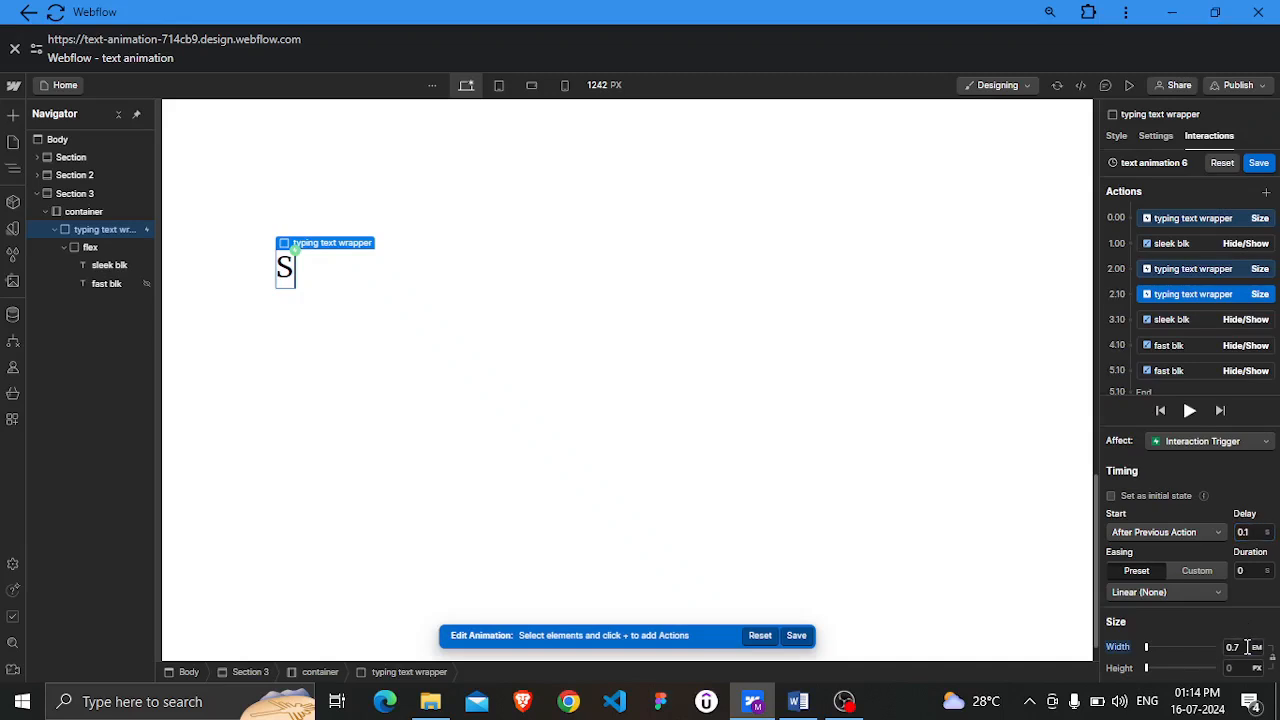
pyautogui.click(1246, 647)
pyautogui.write('1')
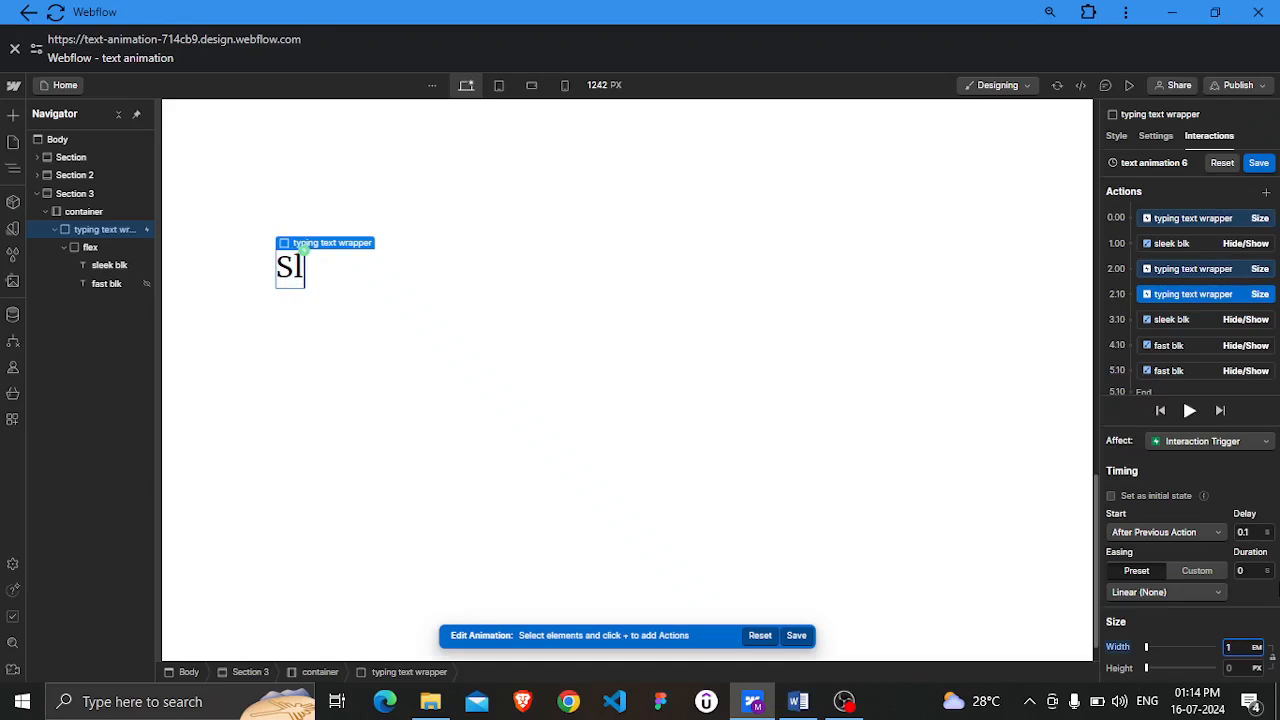
pyautogui.click(1203, 618)
# Duplicate the latest Size action and set the copy's width to 1.55 EM
pyautogui.rightClick(1201, 295)
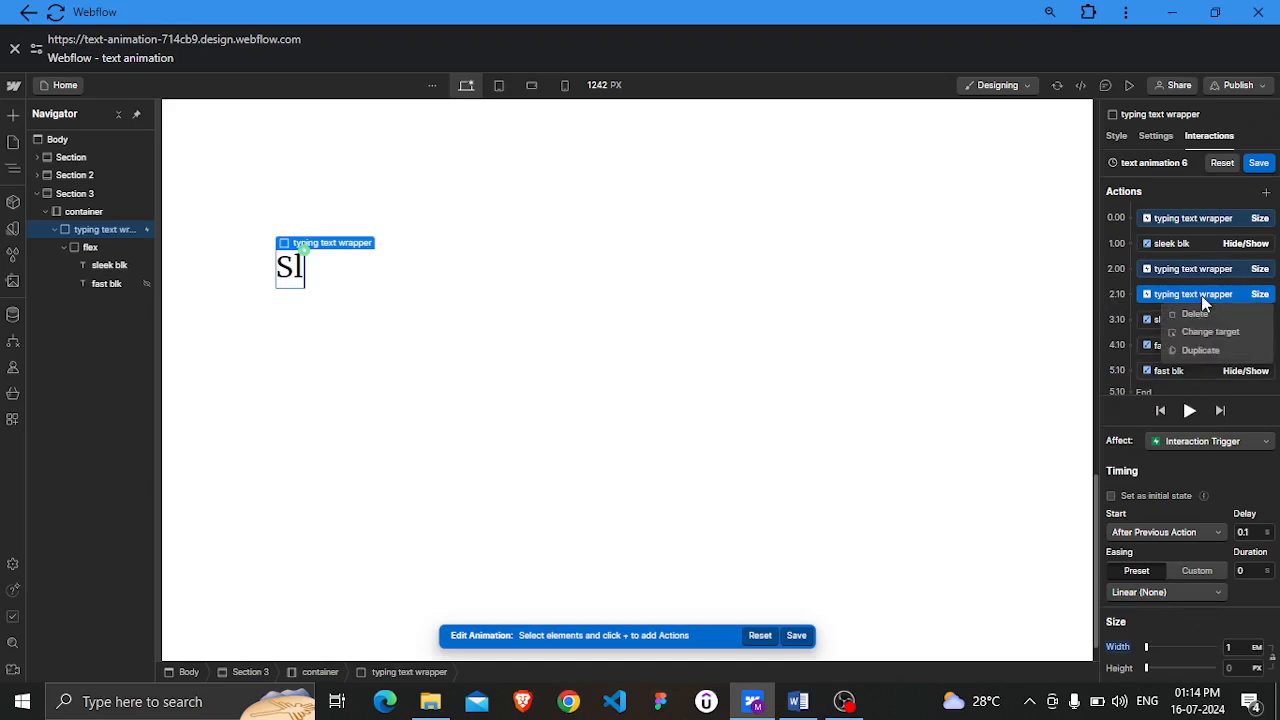
pyautogui.click(1202, 350)
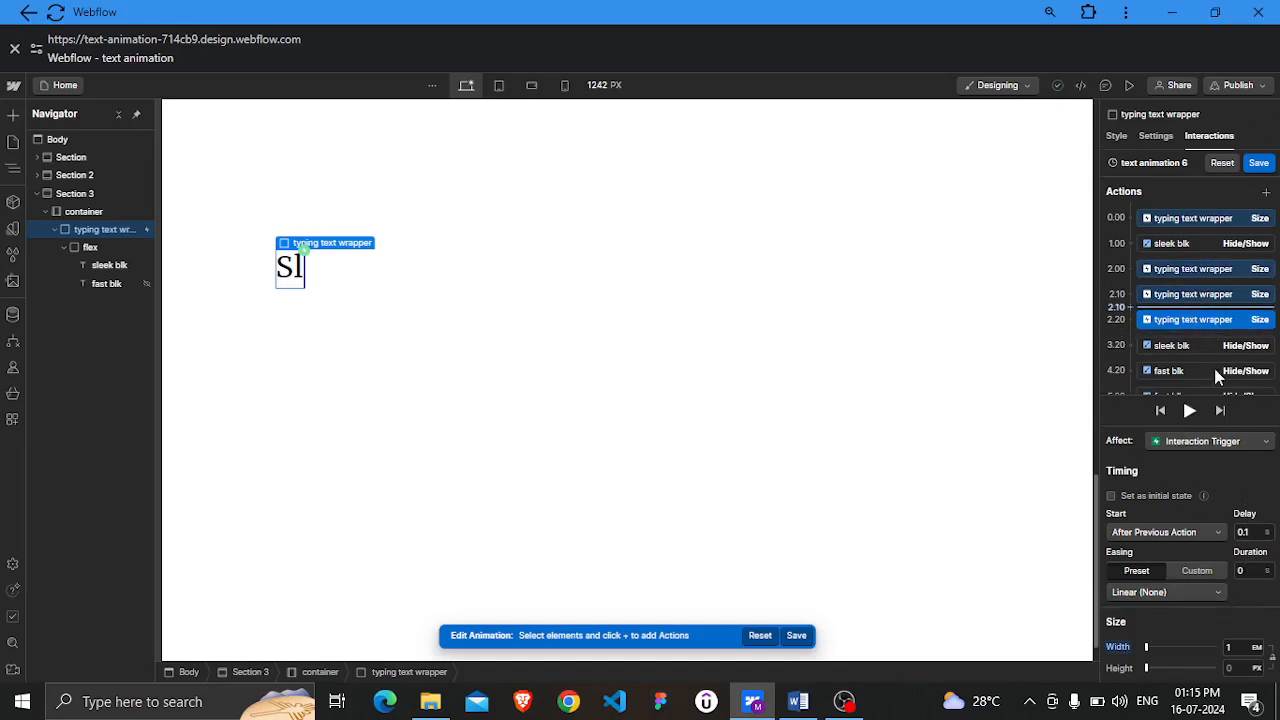
pyautogui.click(1232, 647)
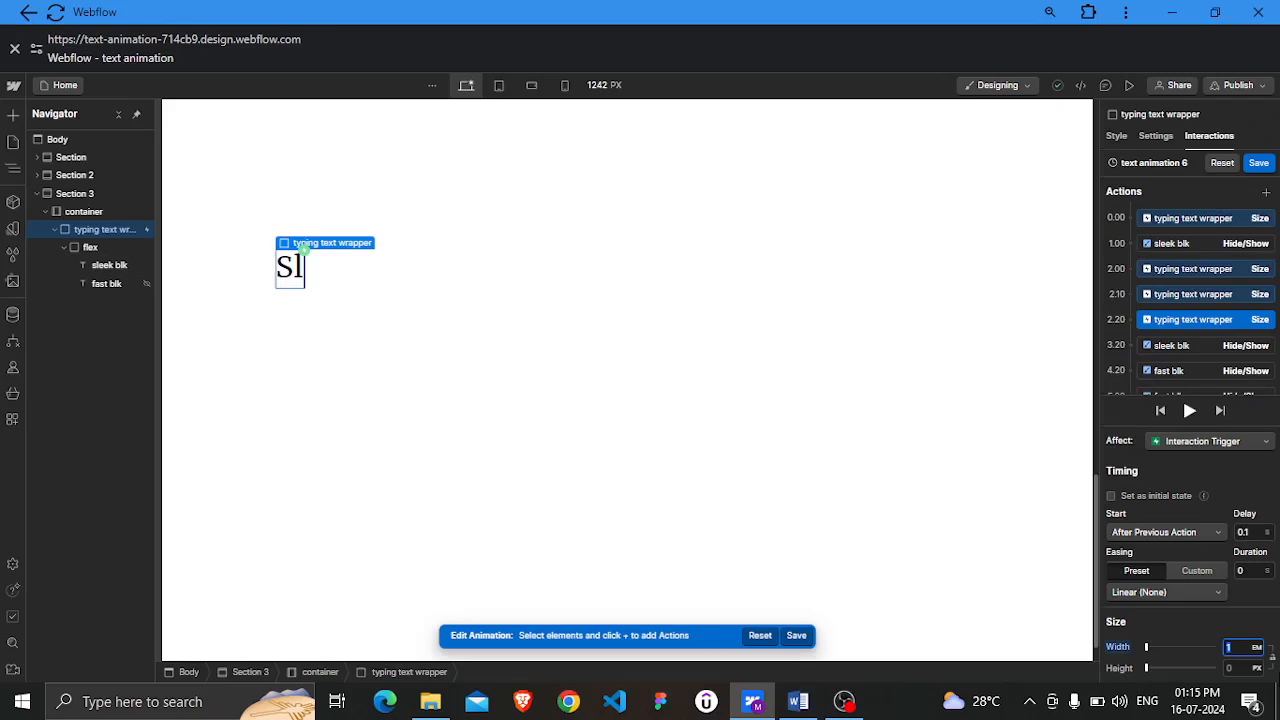
pyautogui.write('1.55')
# Duplicate the newest Size action again and set the copy's width to 2.1 EM
pyautogui.scroll(-1, 1220, 293)
pyautogui.rightClick(1215, 290)
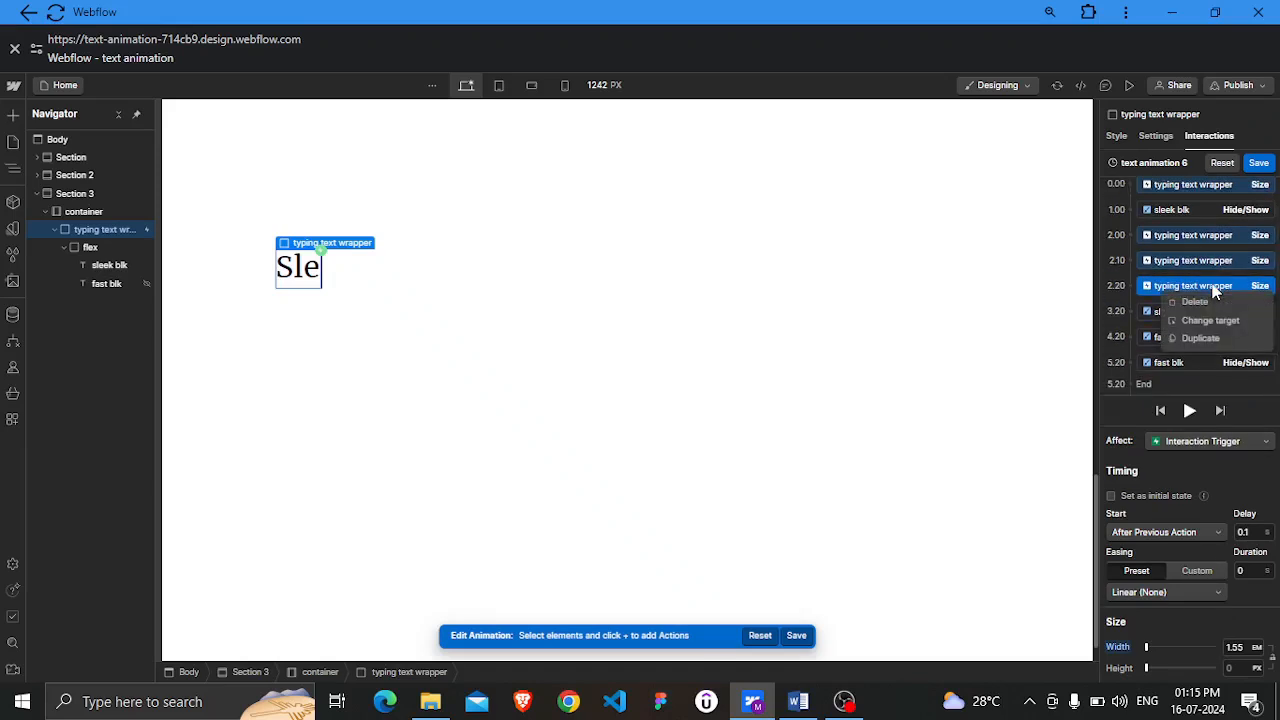
pyautogui.click(1203, 337)
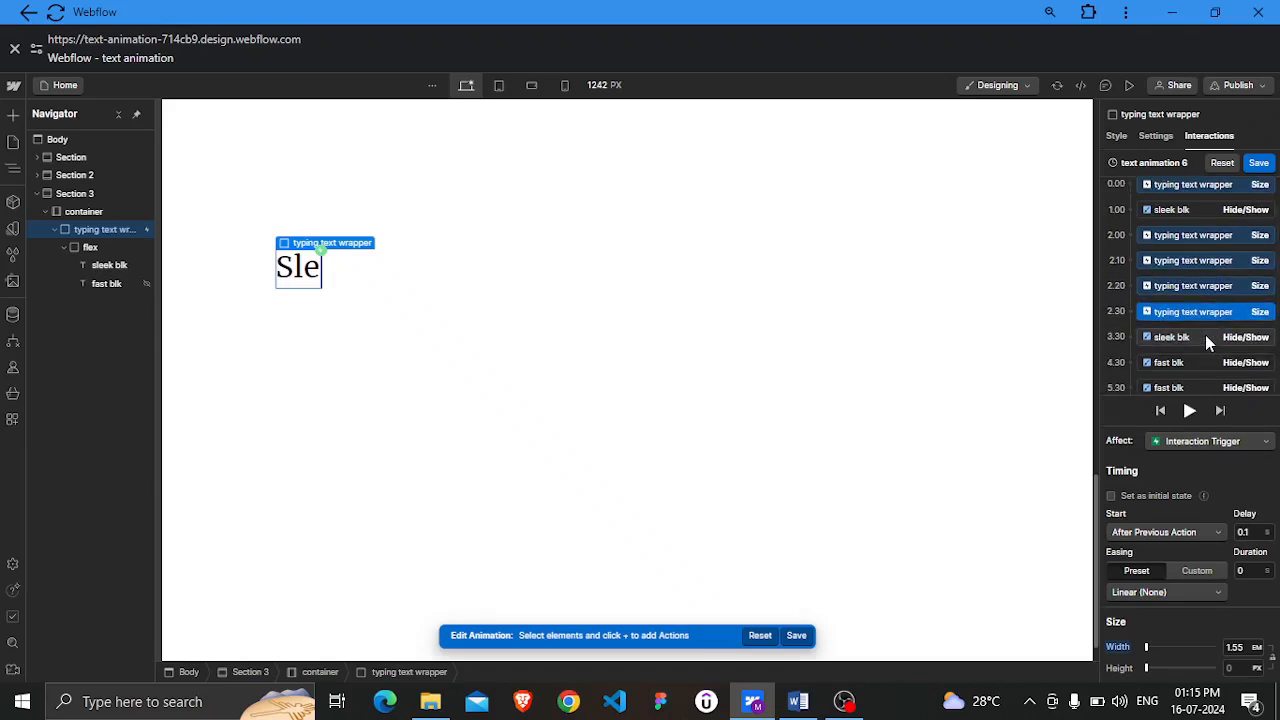
pyautogui.click(1240, 648)
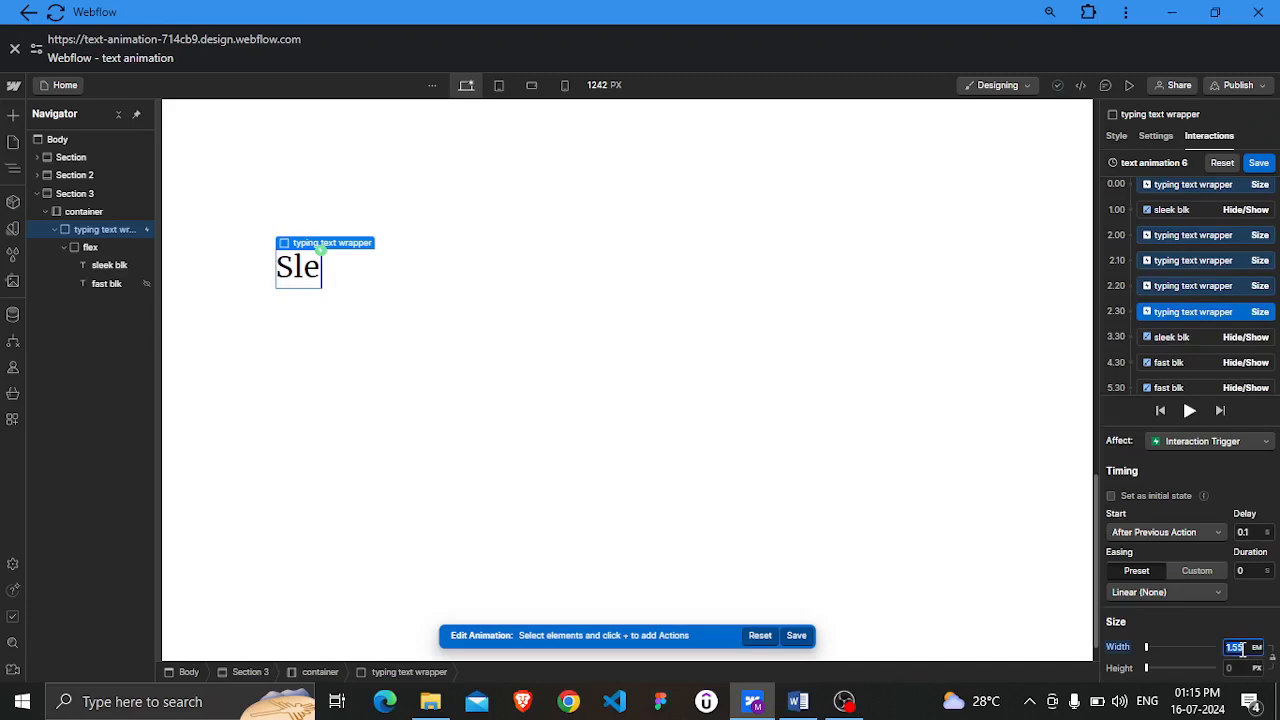
pyautogui.write('2.')
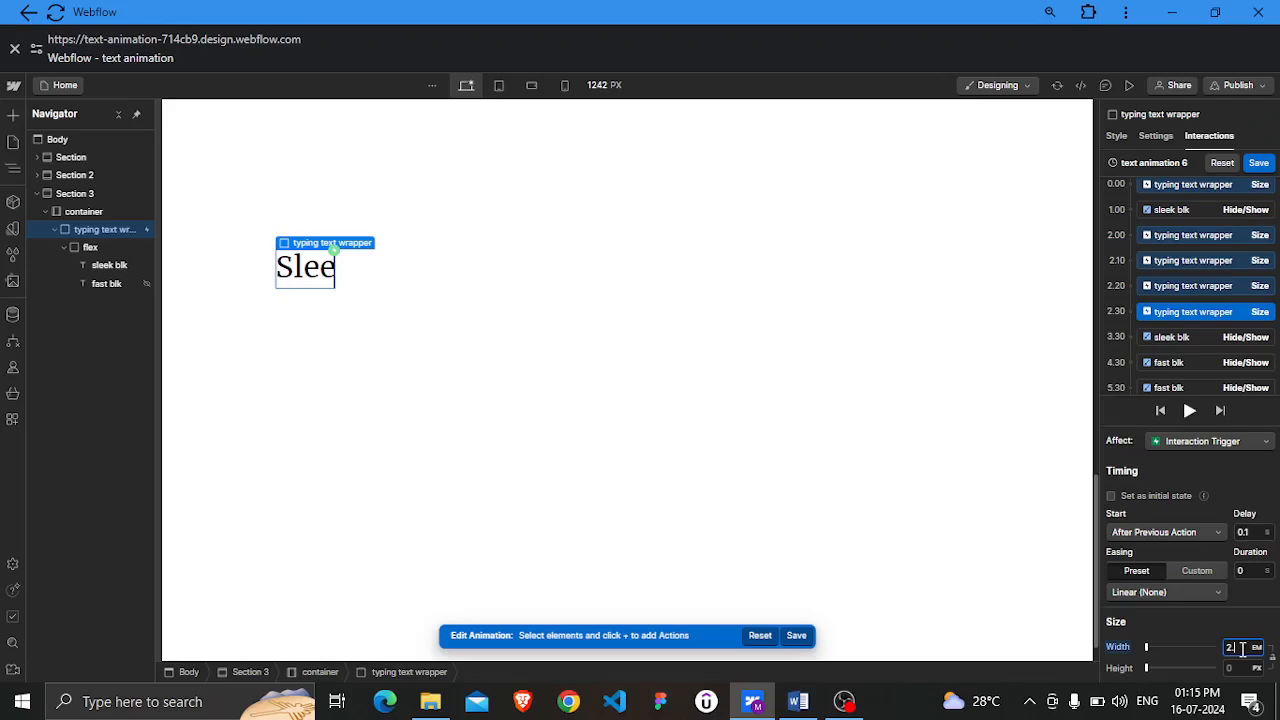
pyautogui.write('1')
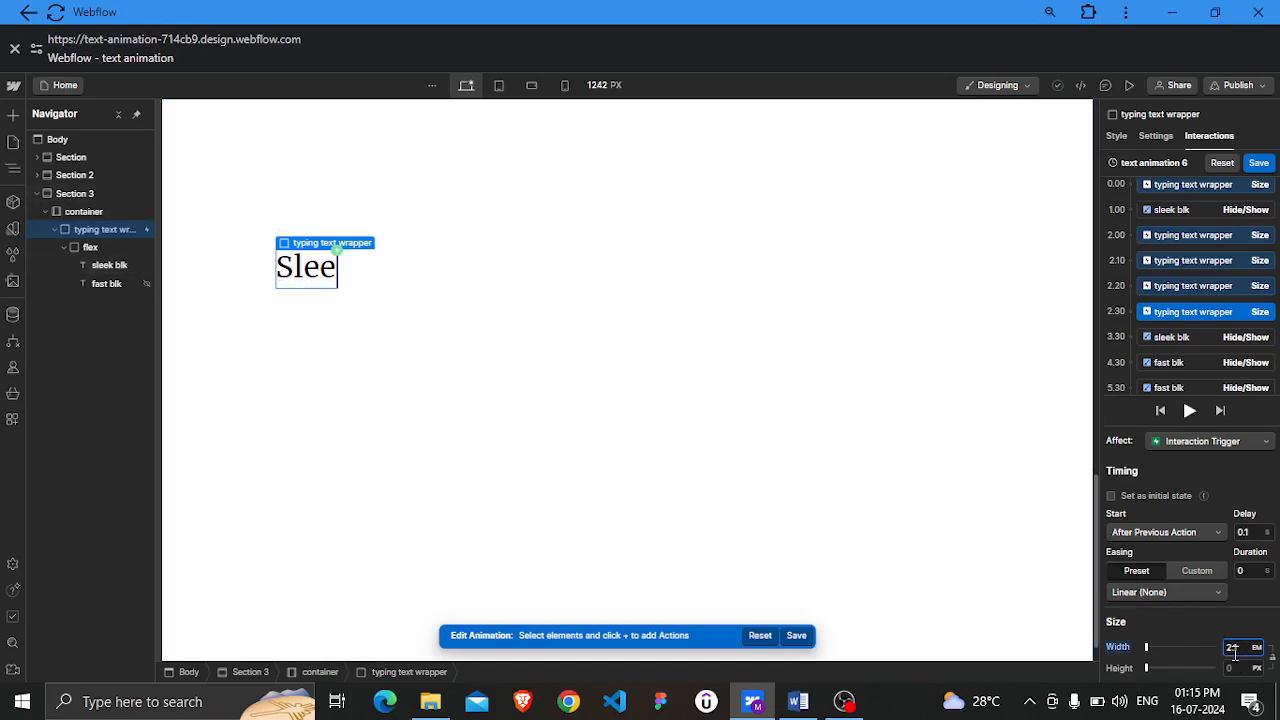
# Duplicate the newest Size action and set the copy's width to 2.65 EM
pyautogui.click(1210, 624)
pyautogui.rightClick(1205, 314)
pyautogui.click(1208, 368)
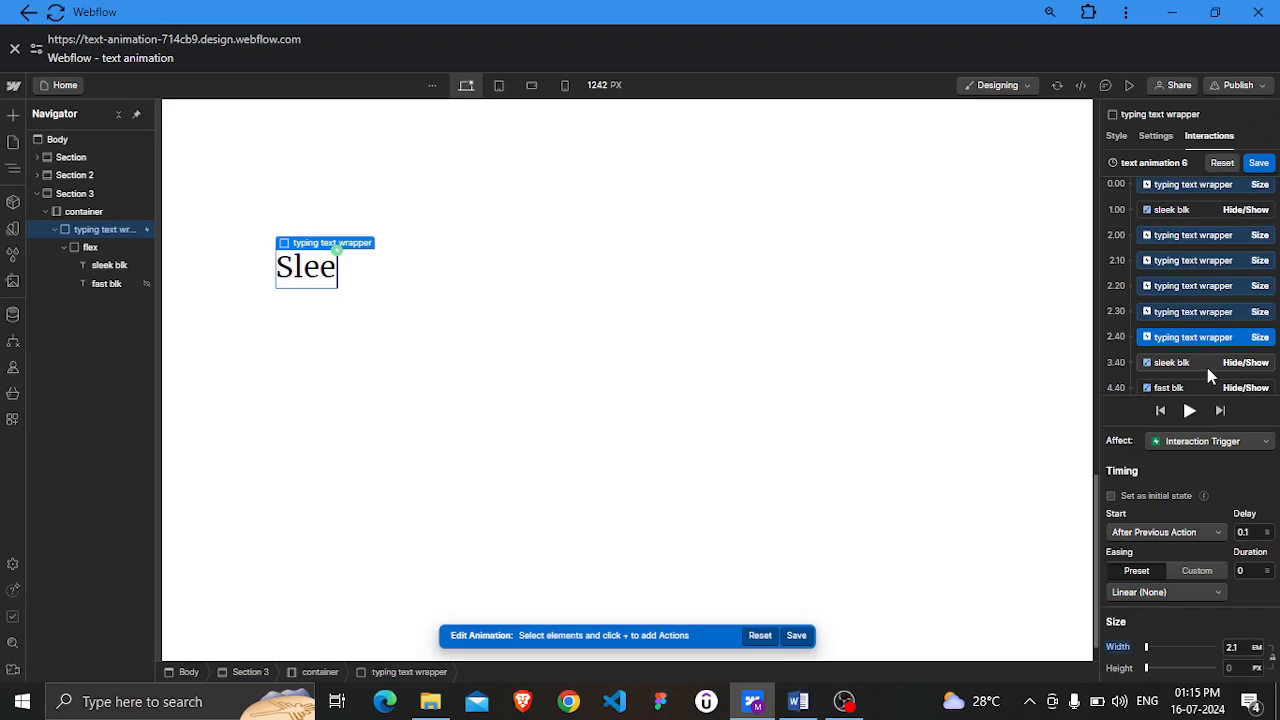
pyautogui.click(1236, 648)
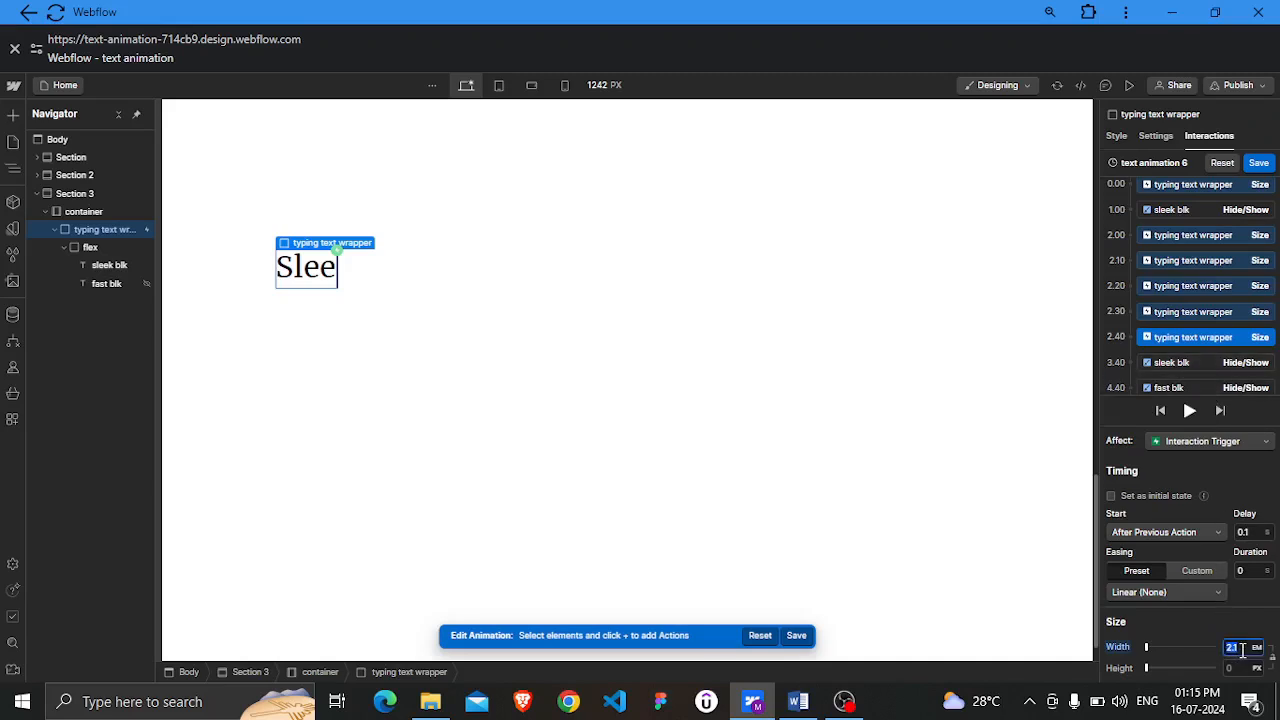
pyautogui.write('2.5')
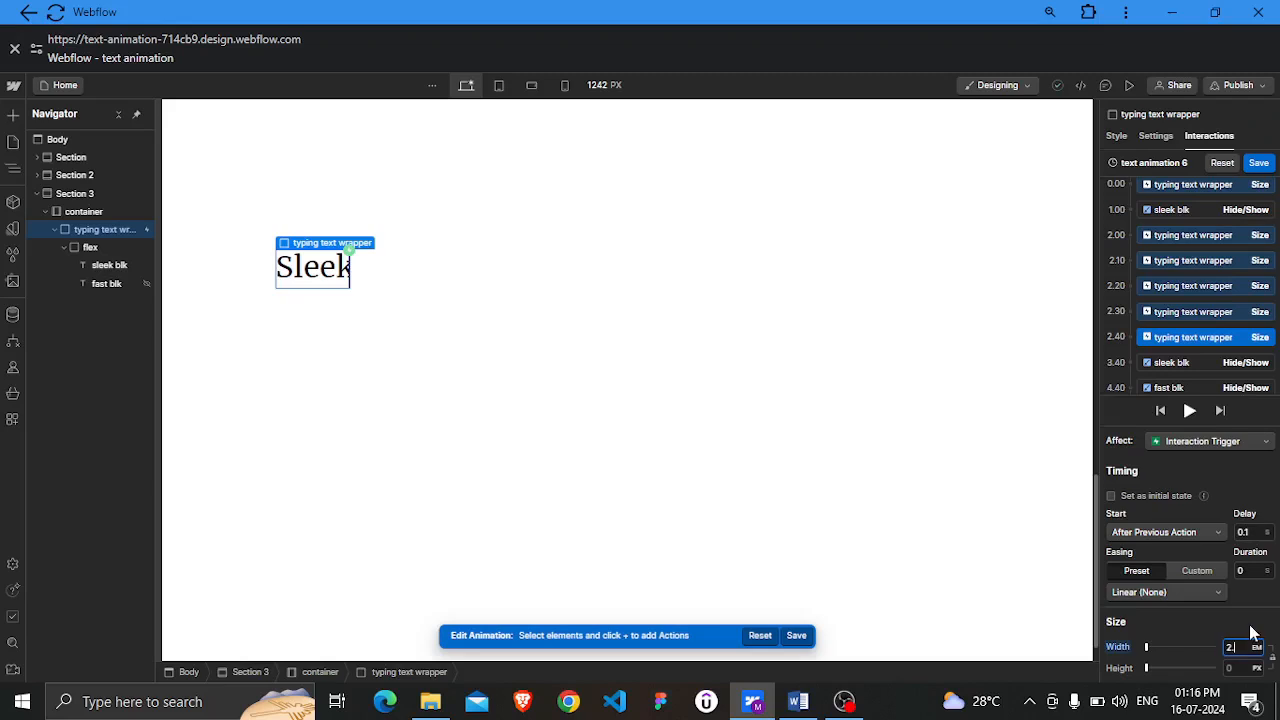
pyautogui.write('.6')
pyautogui.press('Return')
pyautogui.write('5')
pyautogui.press('Return')
pyautogui.click(1230, 625)
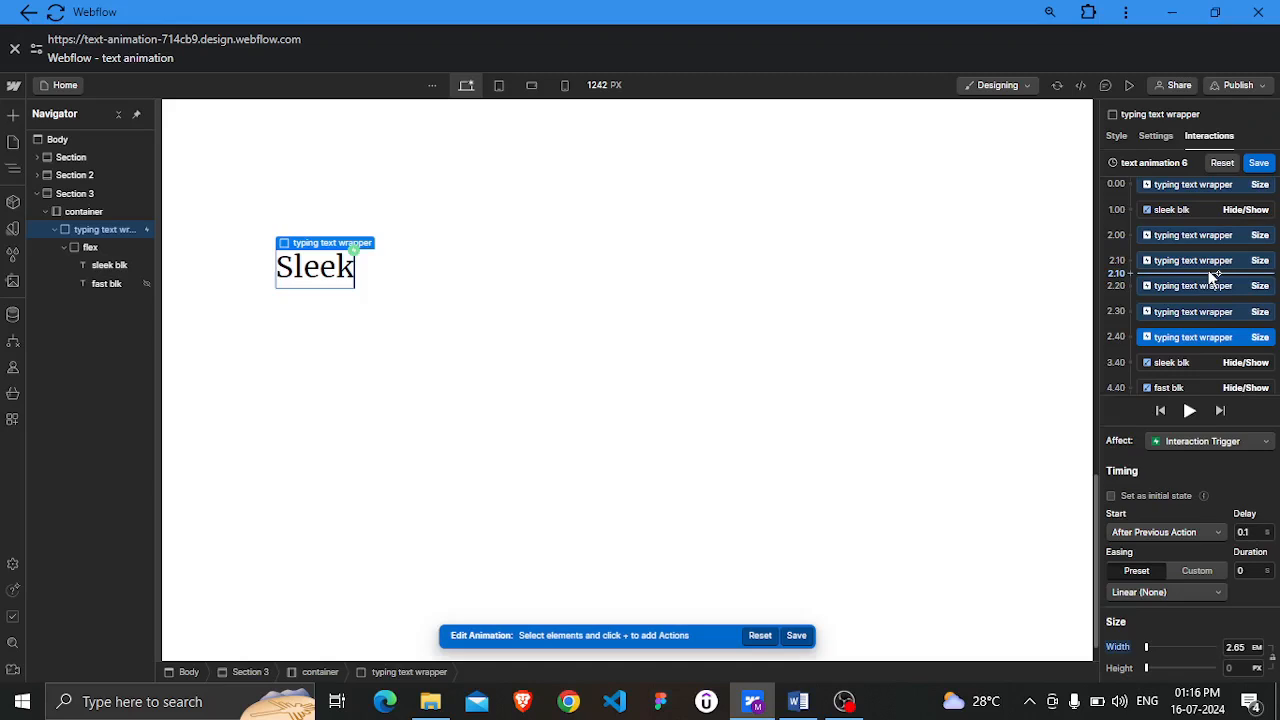
# Duplicate the last Size action and set the copy's delay to 2 s and duration to 0.5 s
pyautogui.scroll(-1, 1211, 277)
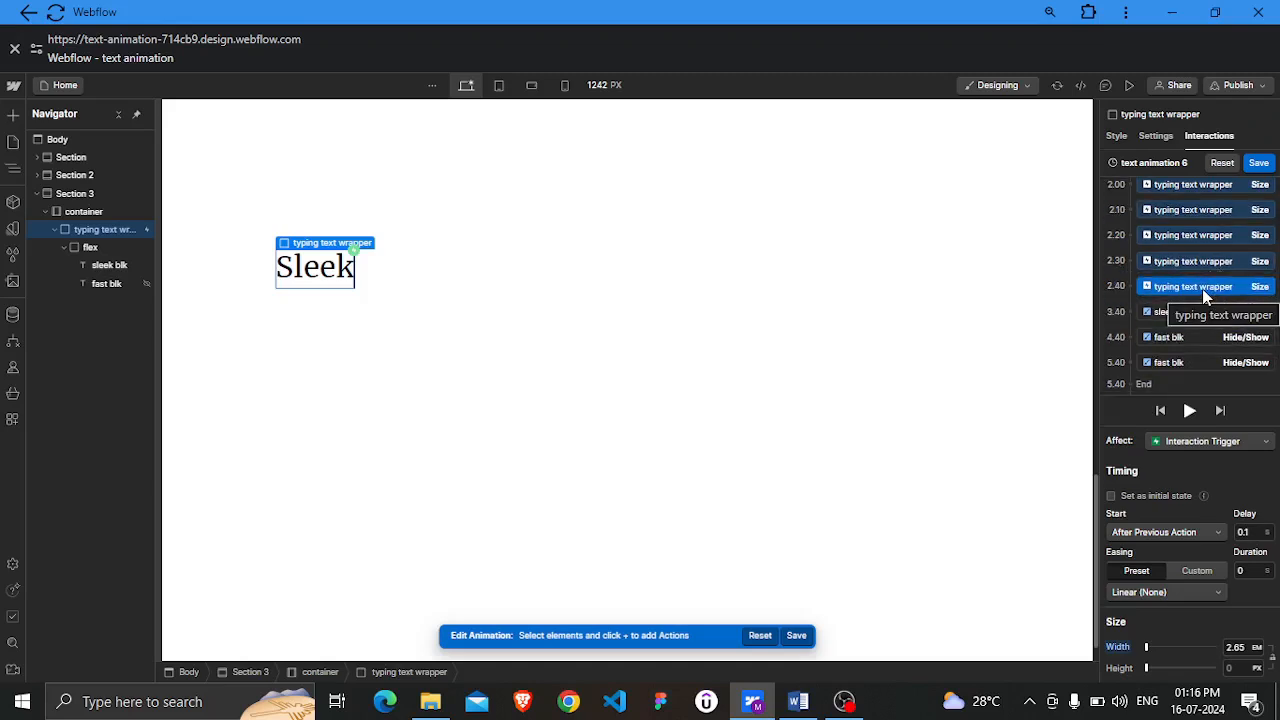
pyautogui.rightClick(1210, 289)
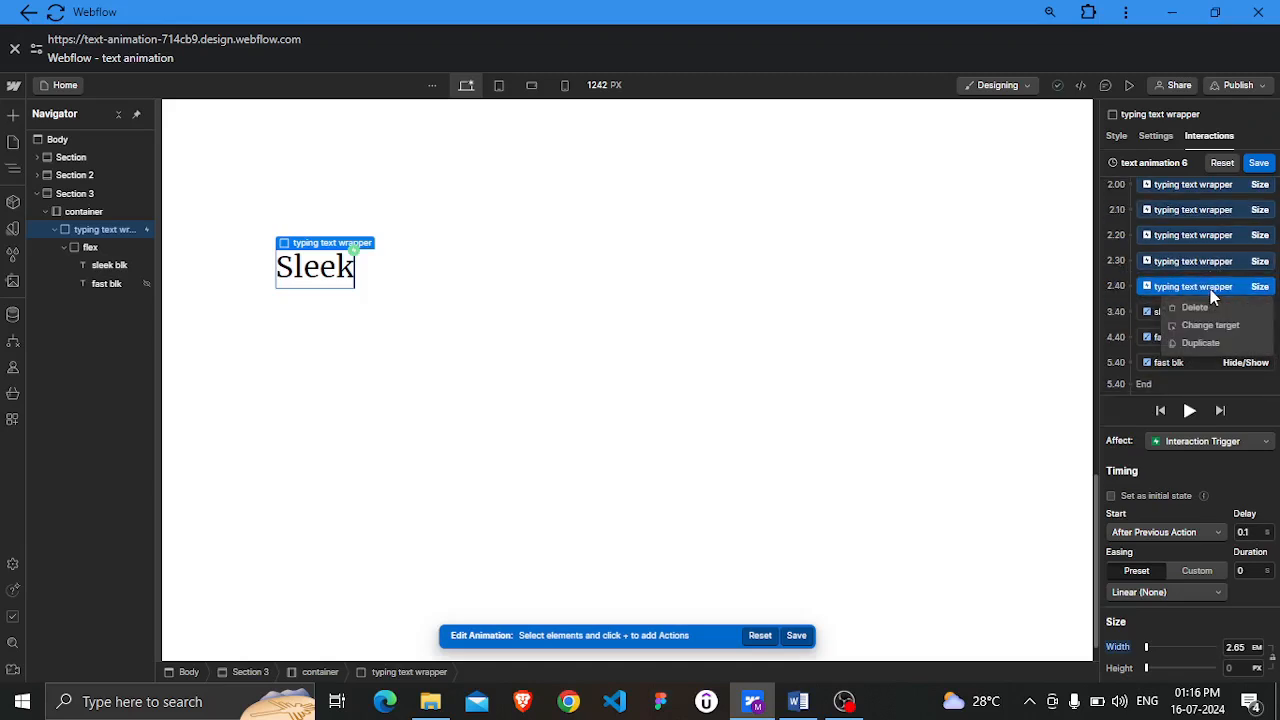
pyautogui.click(1207, 341)
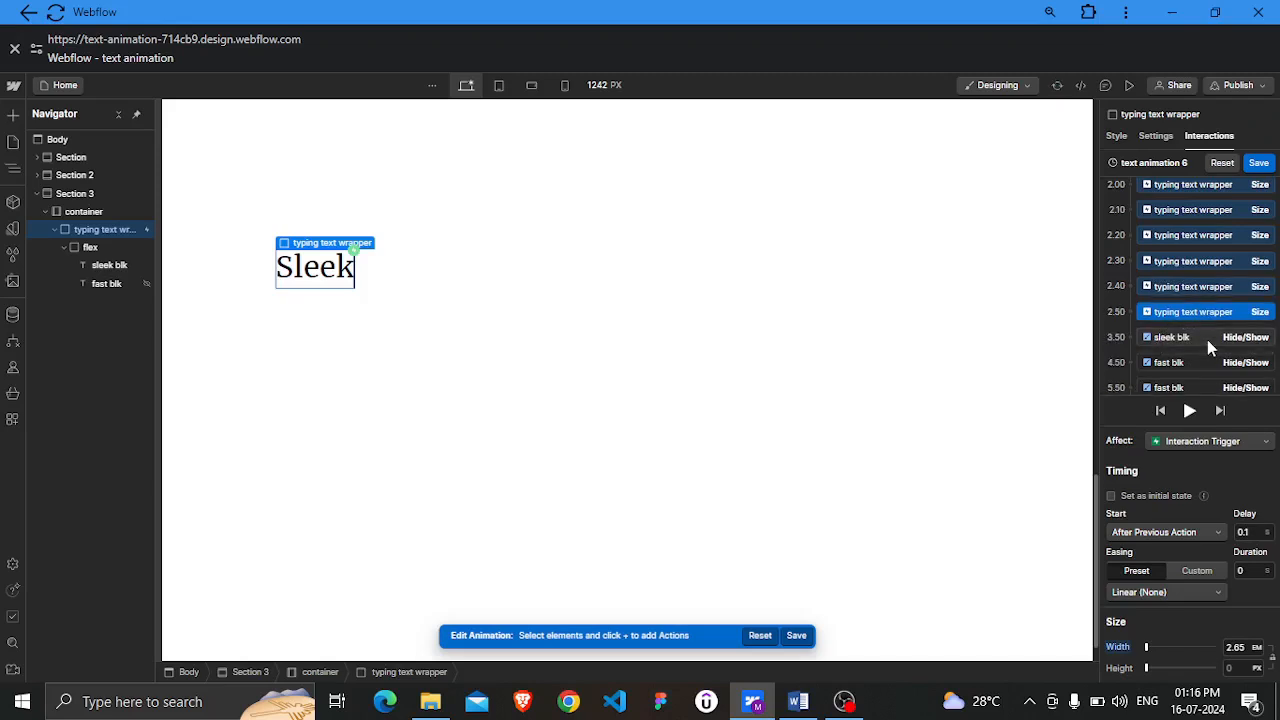
pyautogui.click(1260, 532)
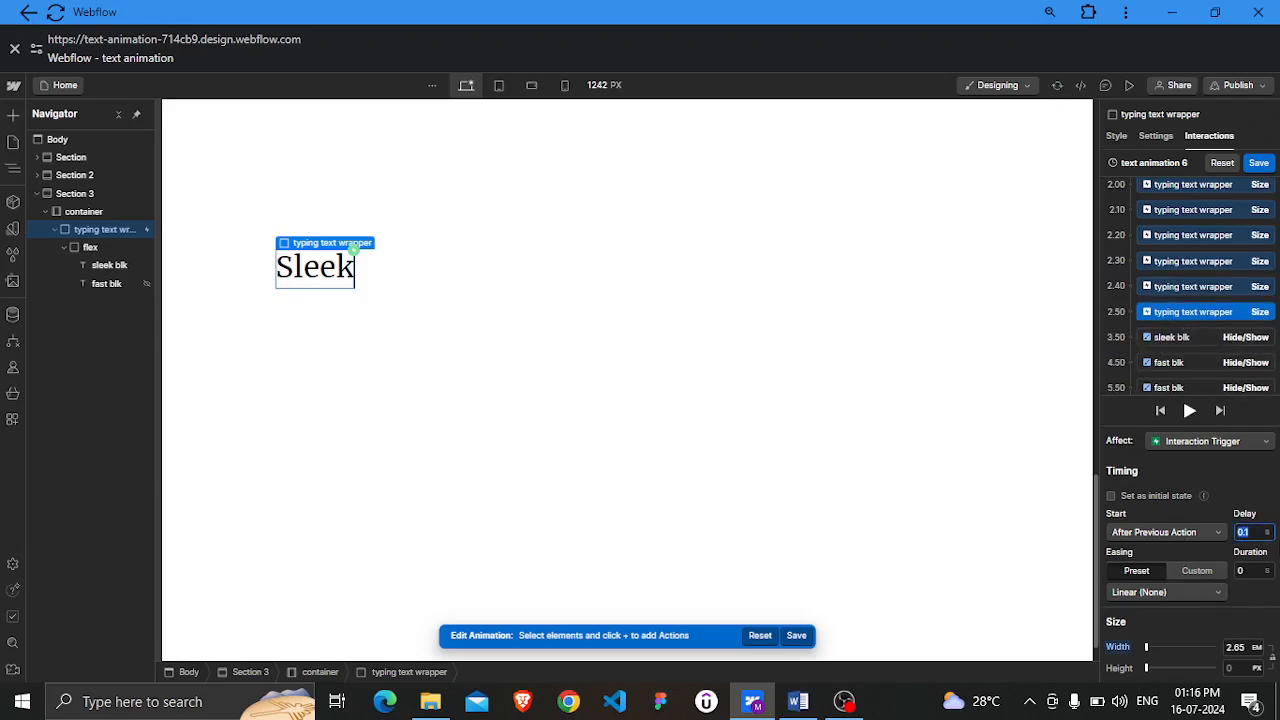
pyautogui.write('2')
pyautogui.press('Tab')
pyautogui.write('0.5')
pyautogui.click(1227, 625)
# Set that copy's width to 0.1 EM
pyautogui.click(1240, 647)
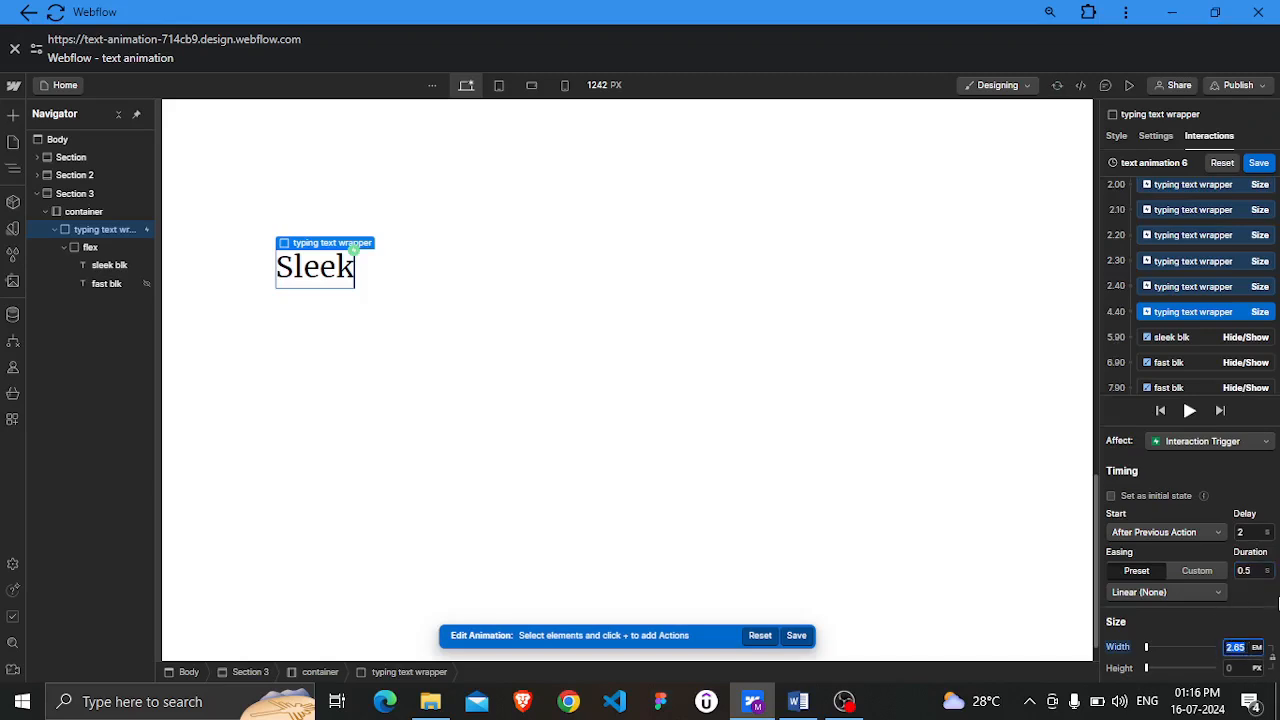
pyautogui.write('1')
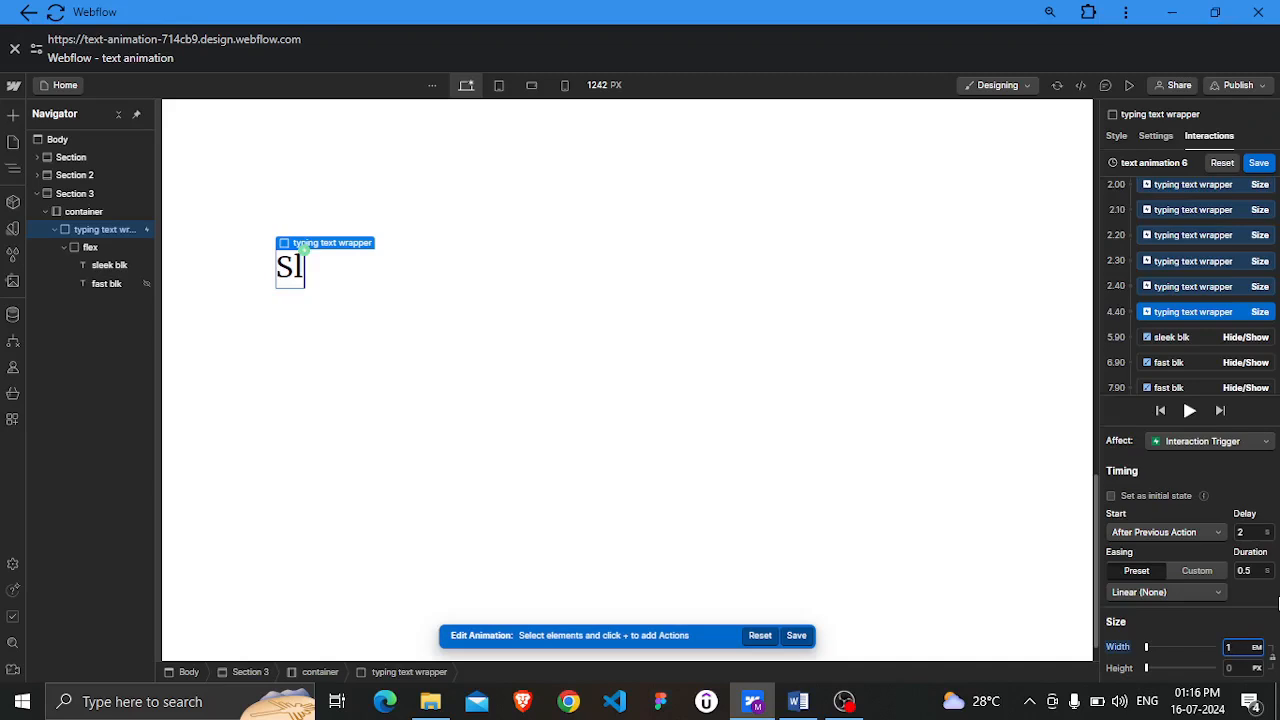
pyautogui.press('BackSpace')
pyautogui.write('00.1')
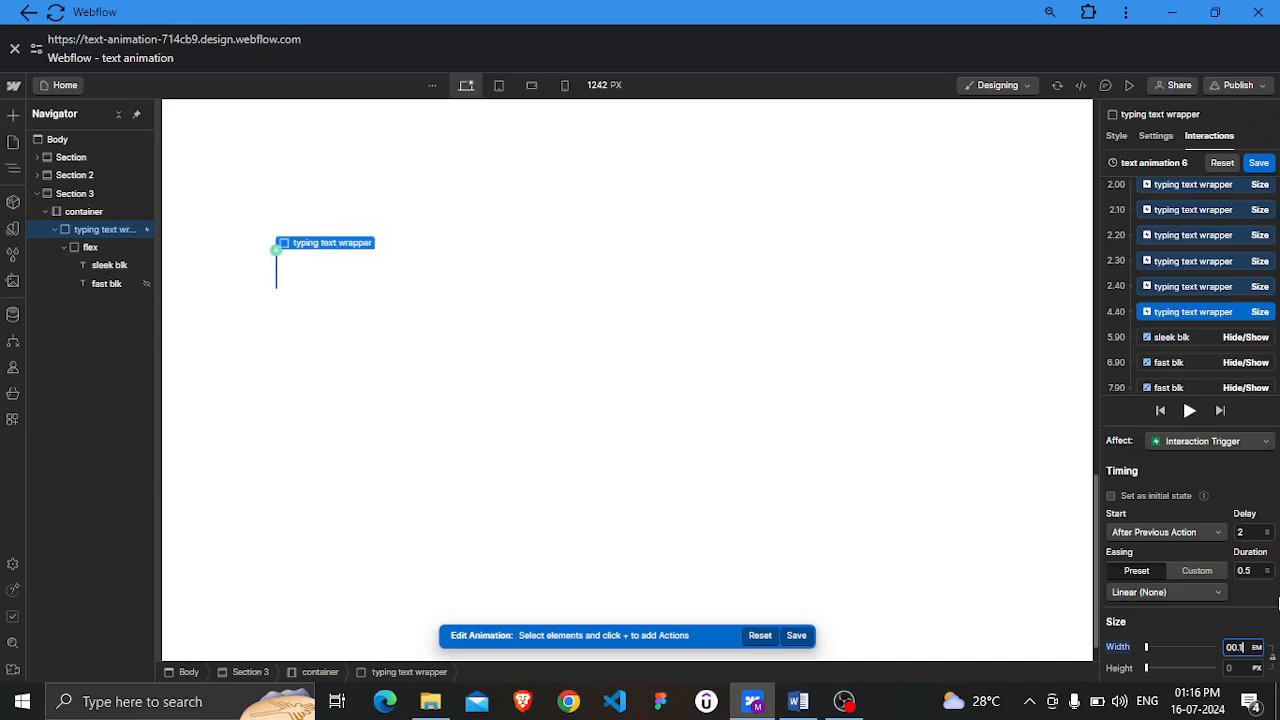
pyautogui.press('Left')
pyautogui.press('Left')
pyautogui.press('Left')
pyautogui.press('BackSpace')
pyautogui.press('Return')
# Duplicate the first 0.7 EM Size action, move the copy after the second fast blk Hide/Show action, and save the animation
pyautogui.scroll(2, 1222, 368)
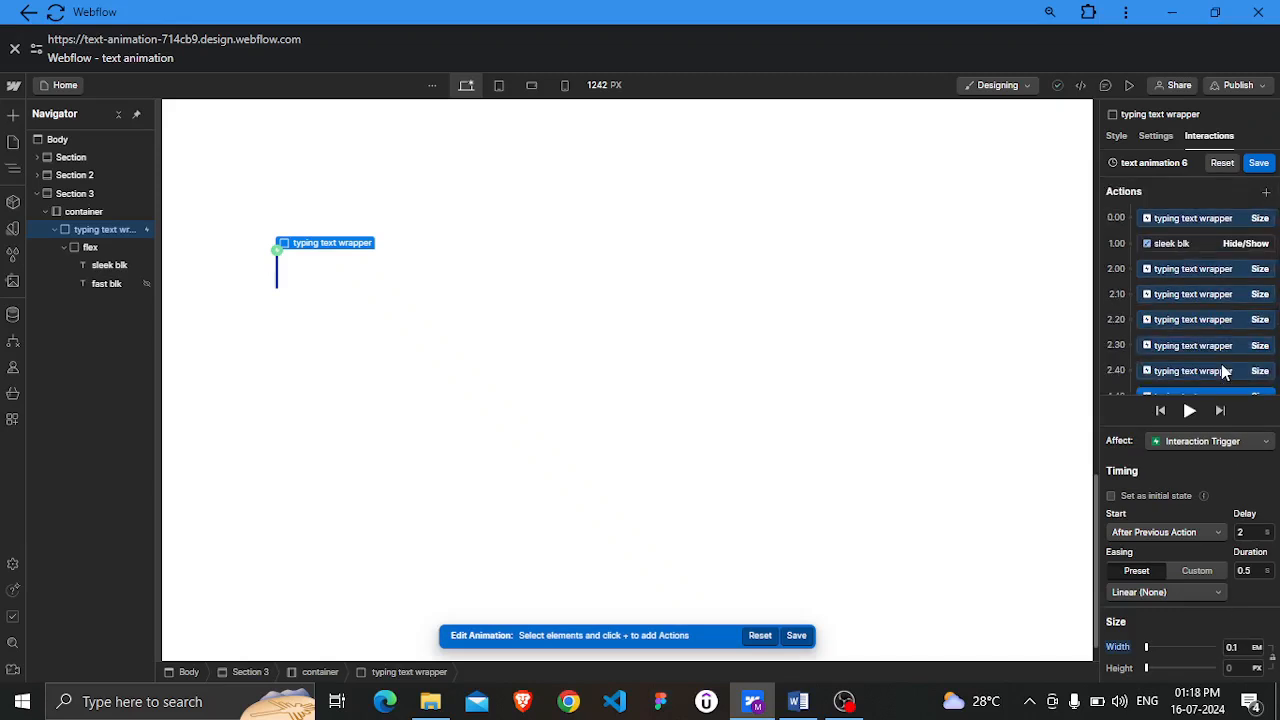
pyautogui.scroll(-3, 1221, 366)
pyautogui.scroll(3, 1221, 366)
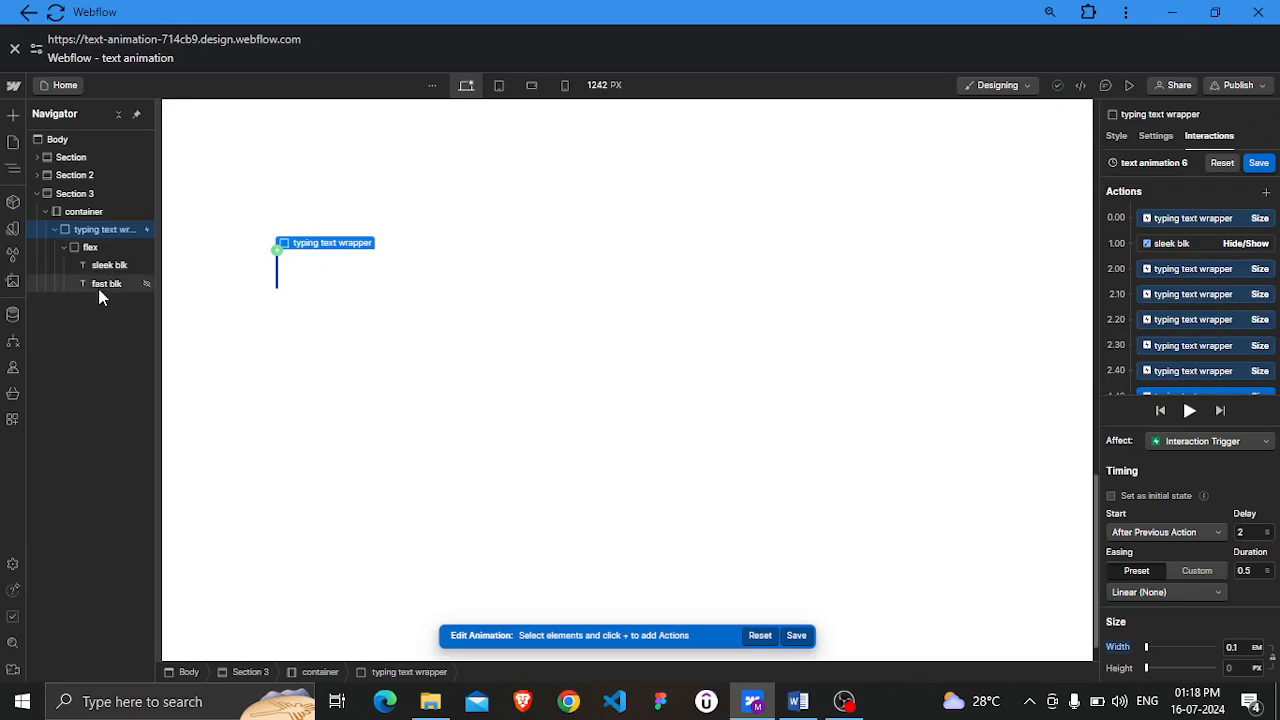
pyautogui.click(1204, 267)
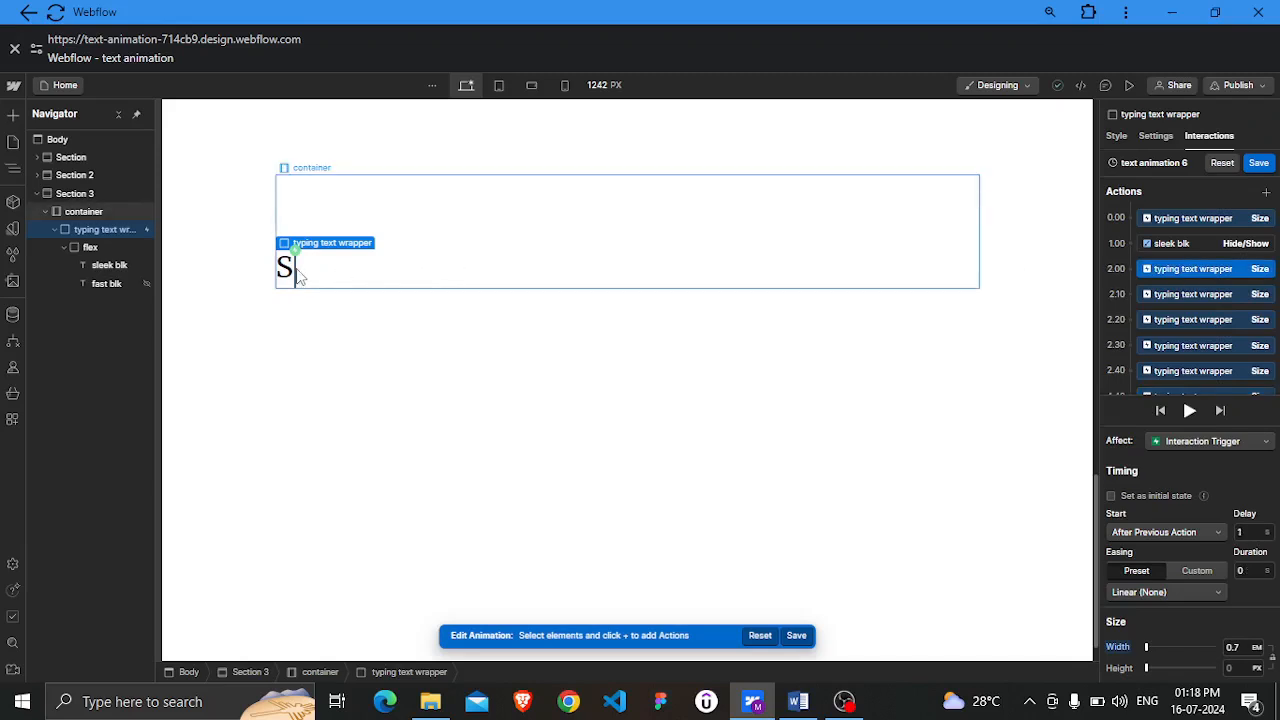
pyautogui.rightClick(1225, 271)
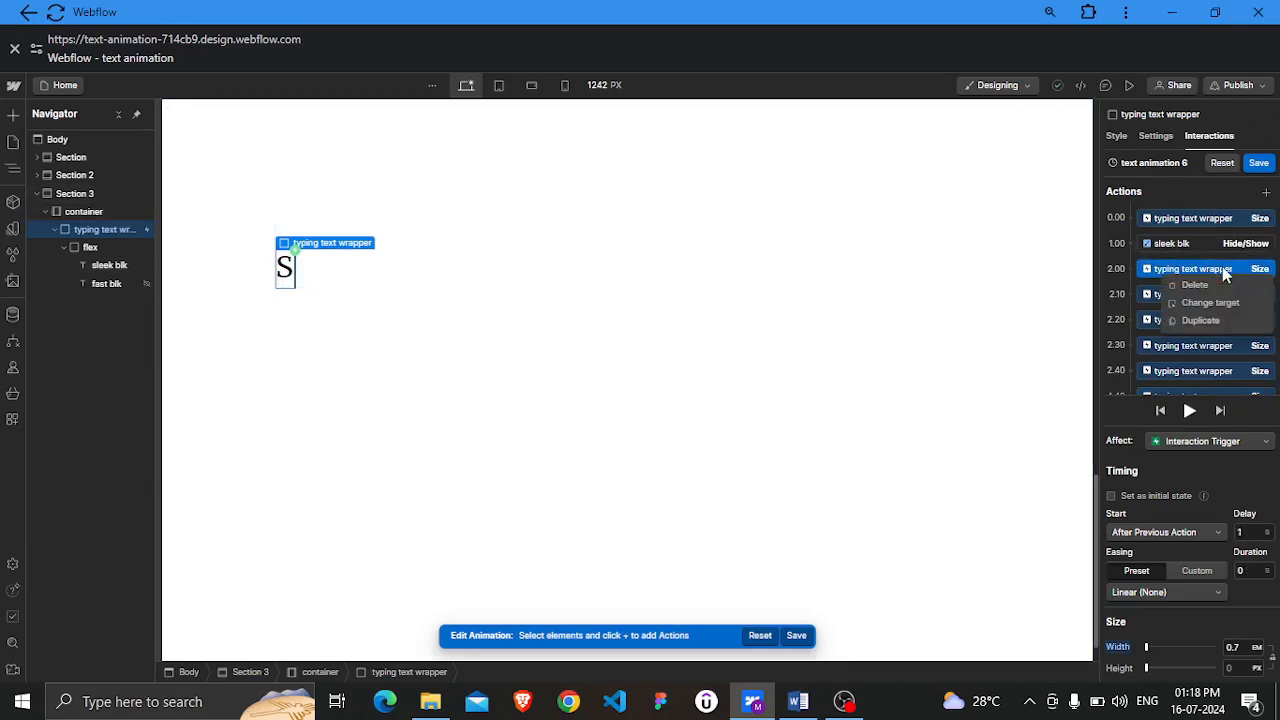
pyautogui.click(1198, 322)
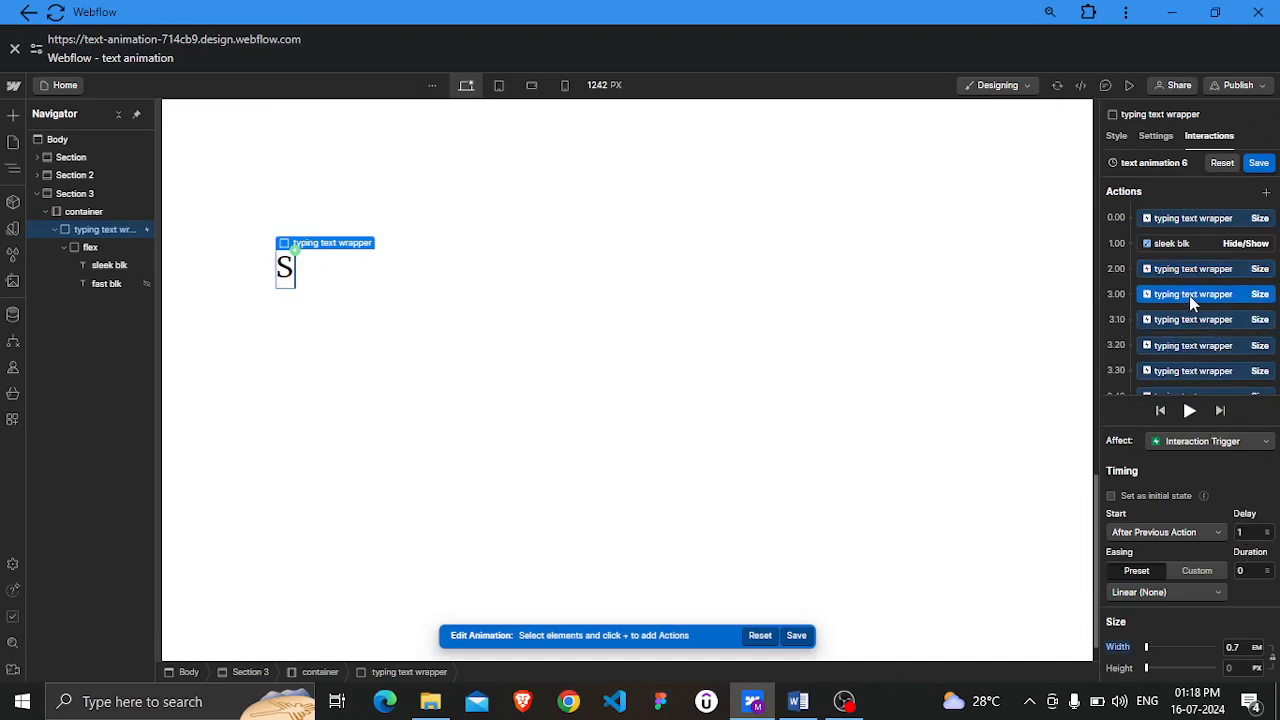
pyautogui.moveTo(1191, 300); pyautogui.dragTo(1191, 343)
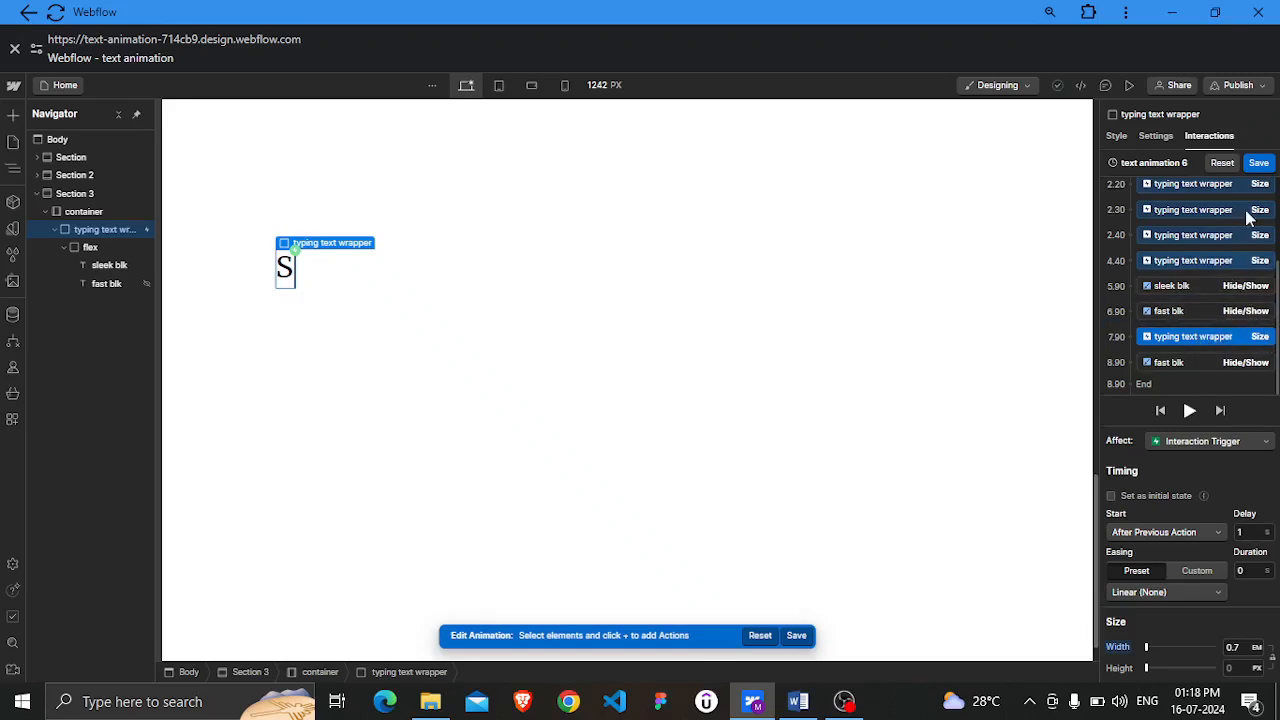
pyautogui.click(1259, 166)
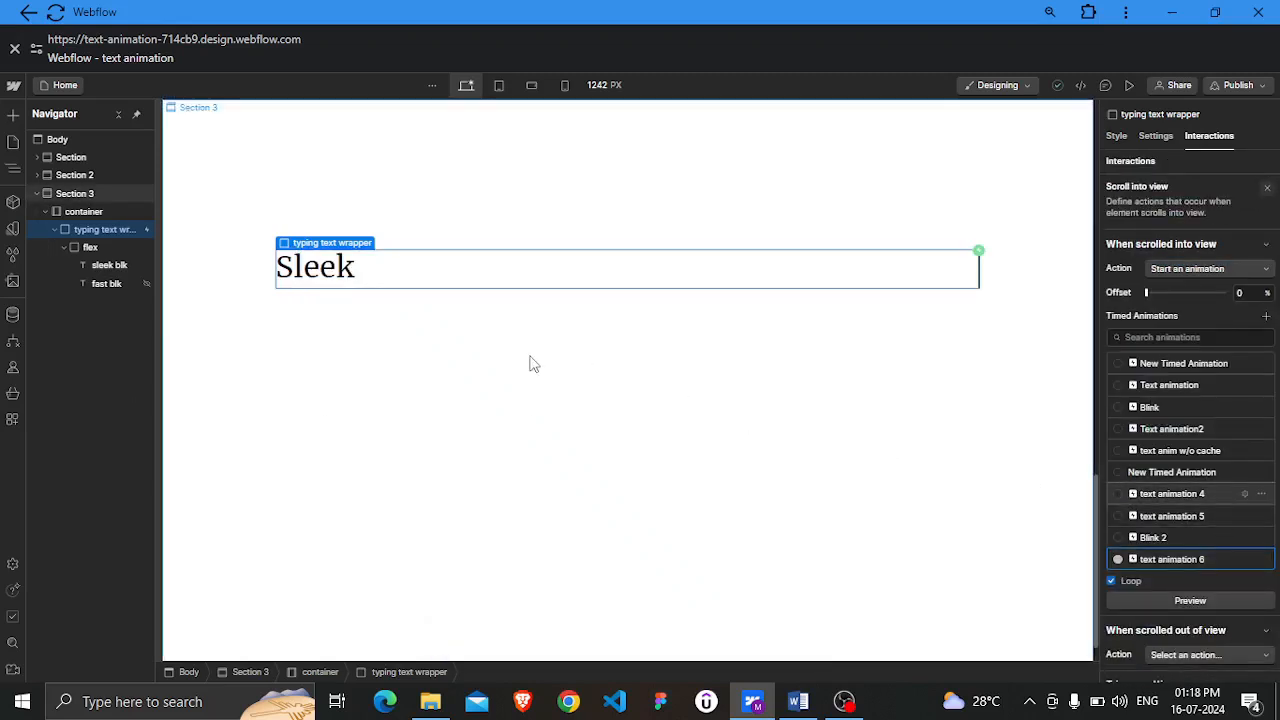
# Set the sleek blk text's display to None
pyautogui.click(102, 267)
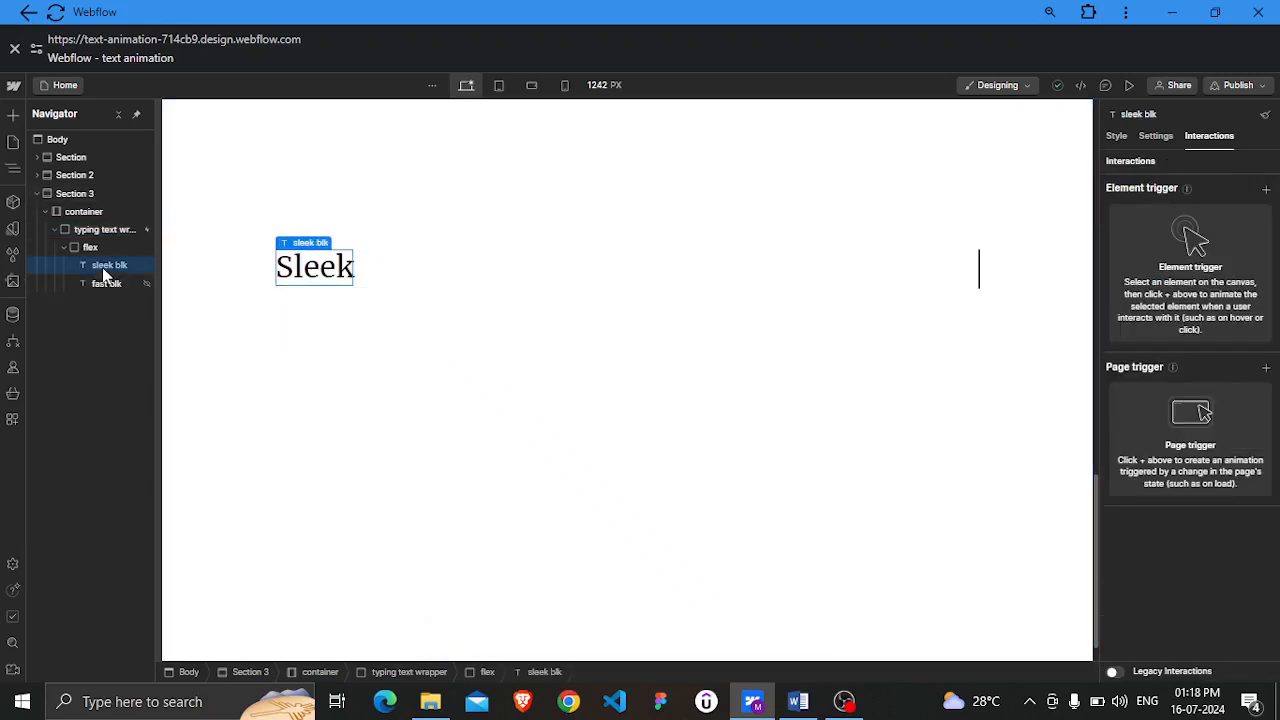
pyautogui.click(1115, 136)
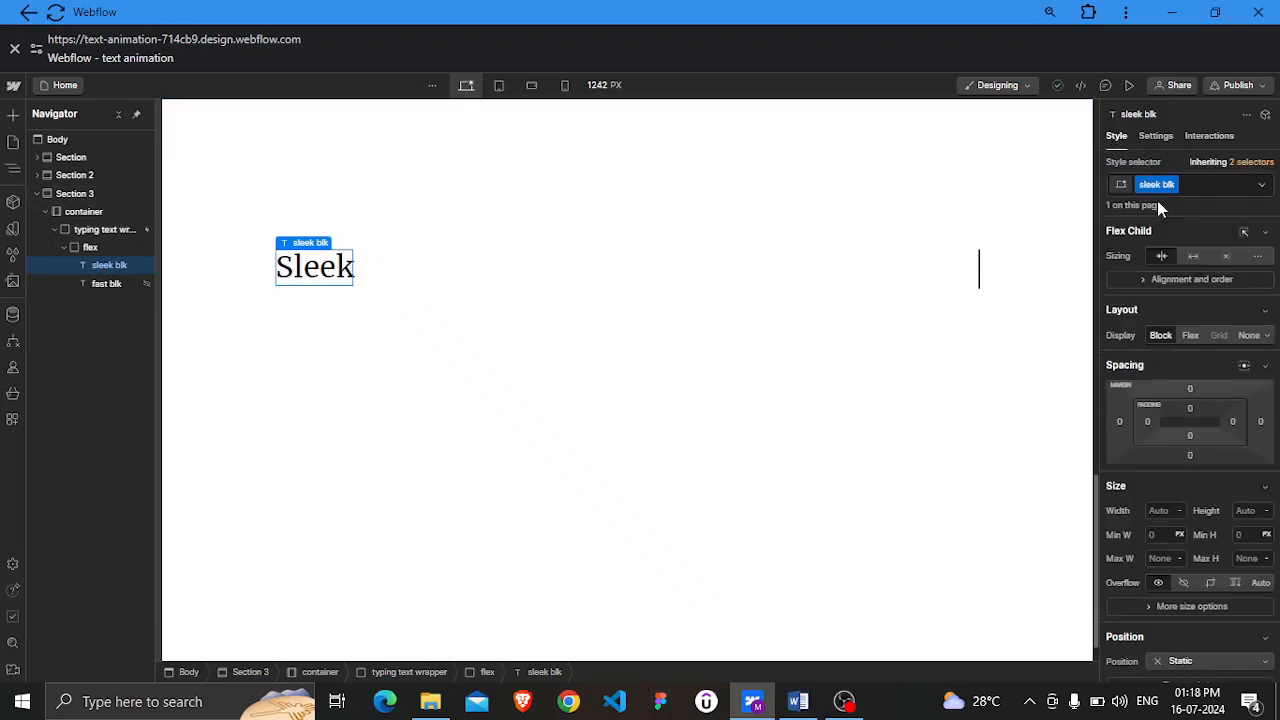
pyautogui.click(1249, 336)
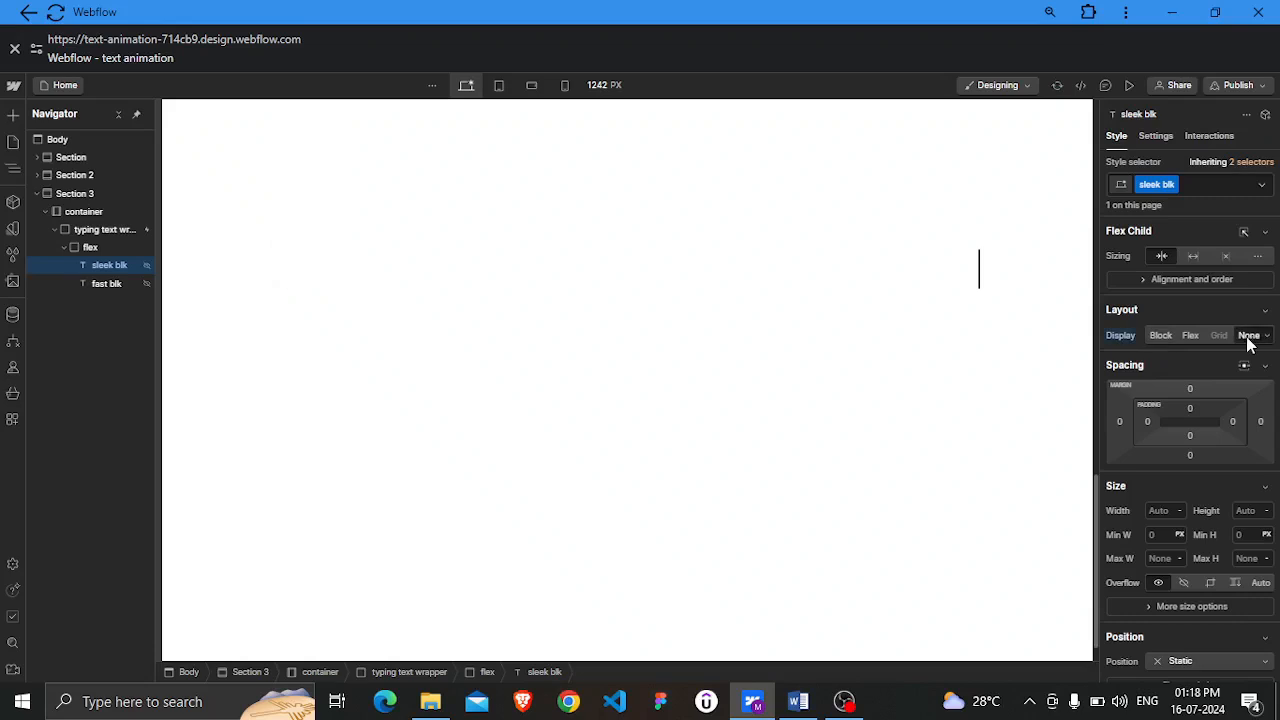
# Reset the fast blk text's display setting so it shows as block
pyautogui.click(107, 284)
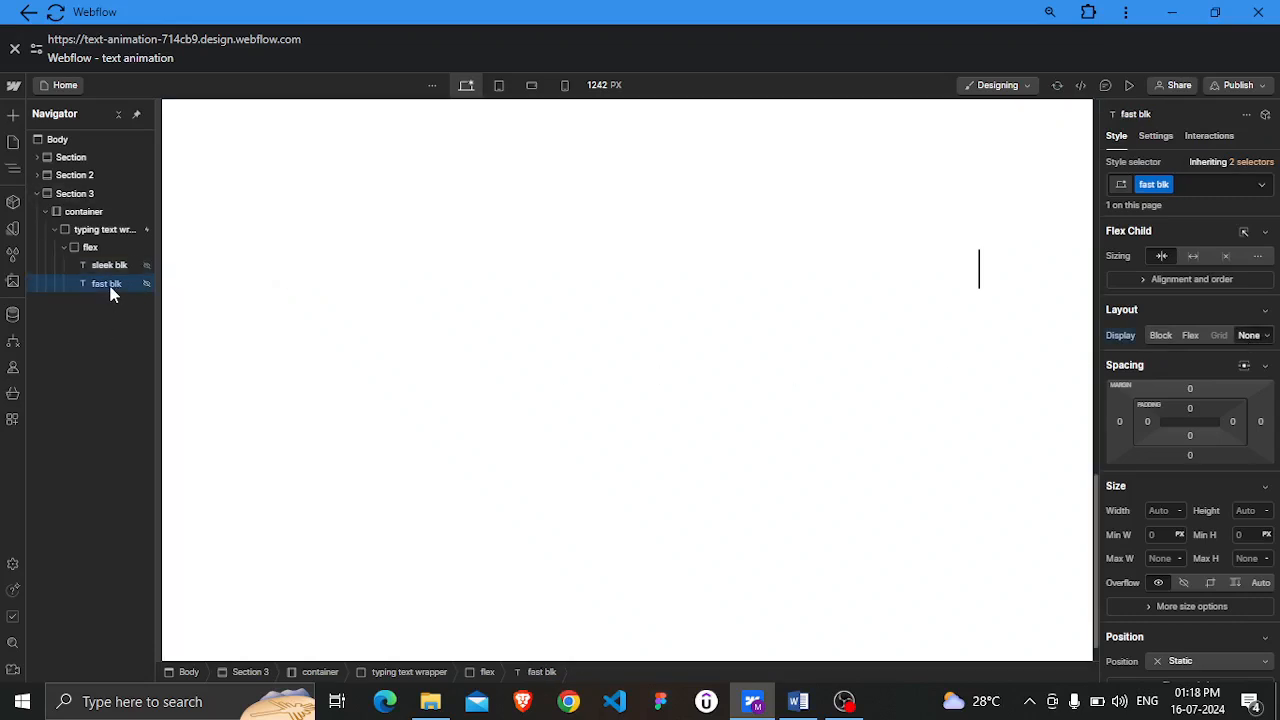
pyautogui.click(1125, 335)
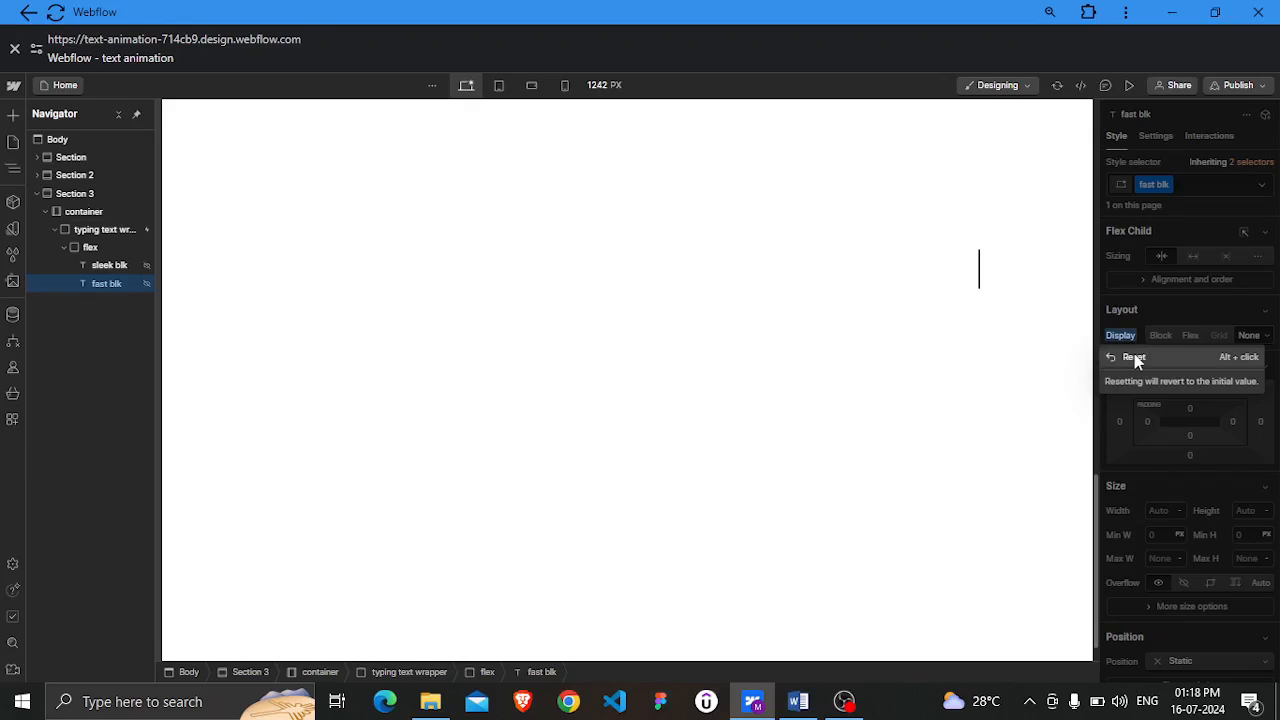
pyautogui.click(1134, 356)
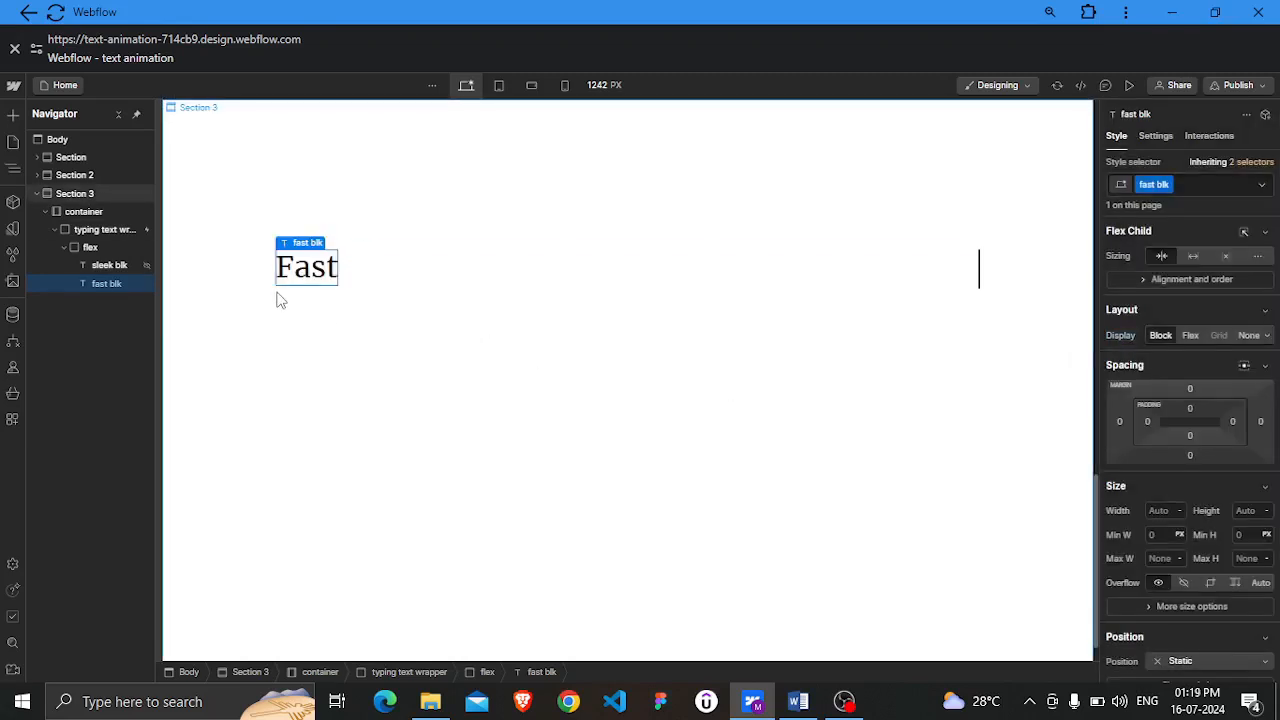
# Reopen text animation 6 on the typing text wrapper's scroll trigger and duplicate the Size action following the fast blk action
pyautogui.click(112, 232)
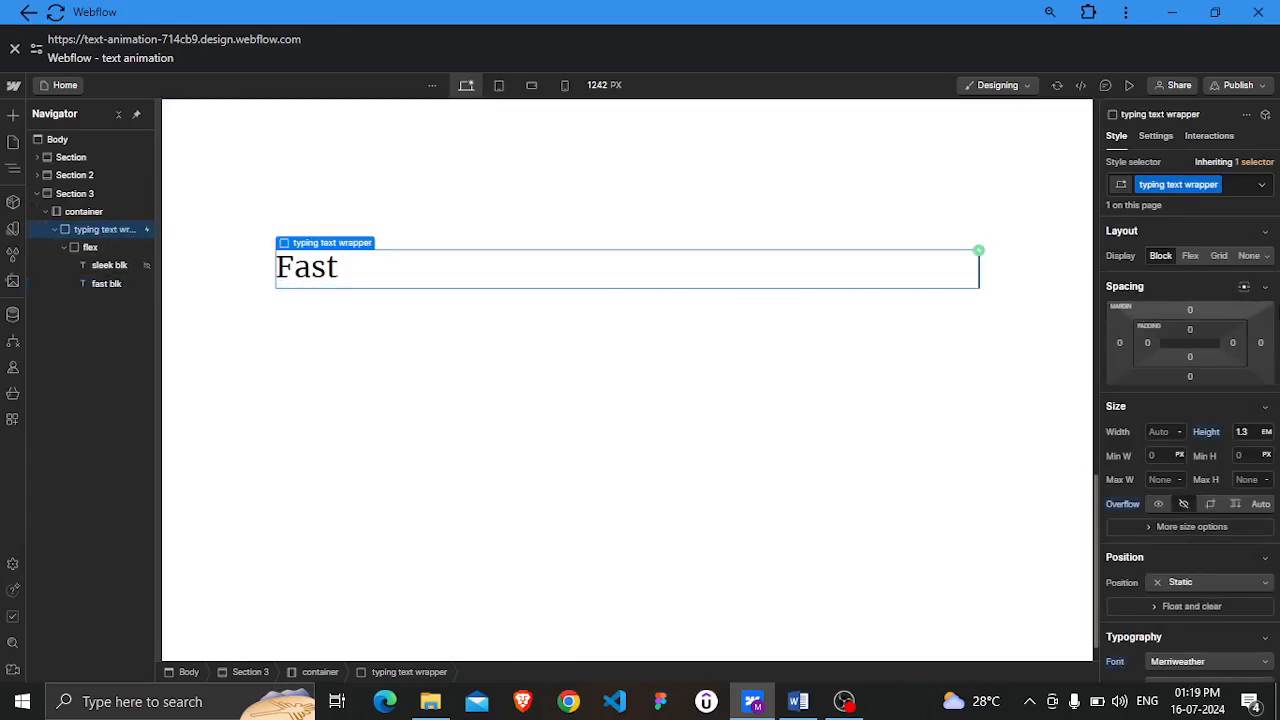
pyautogui.click(1215, 137)
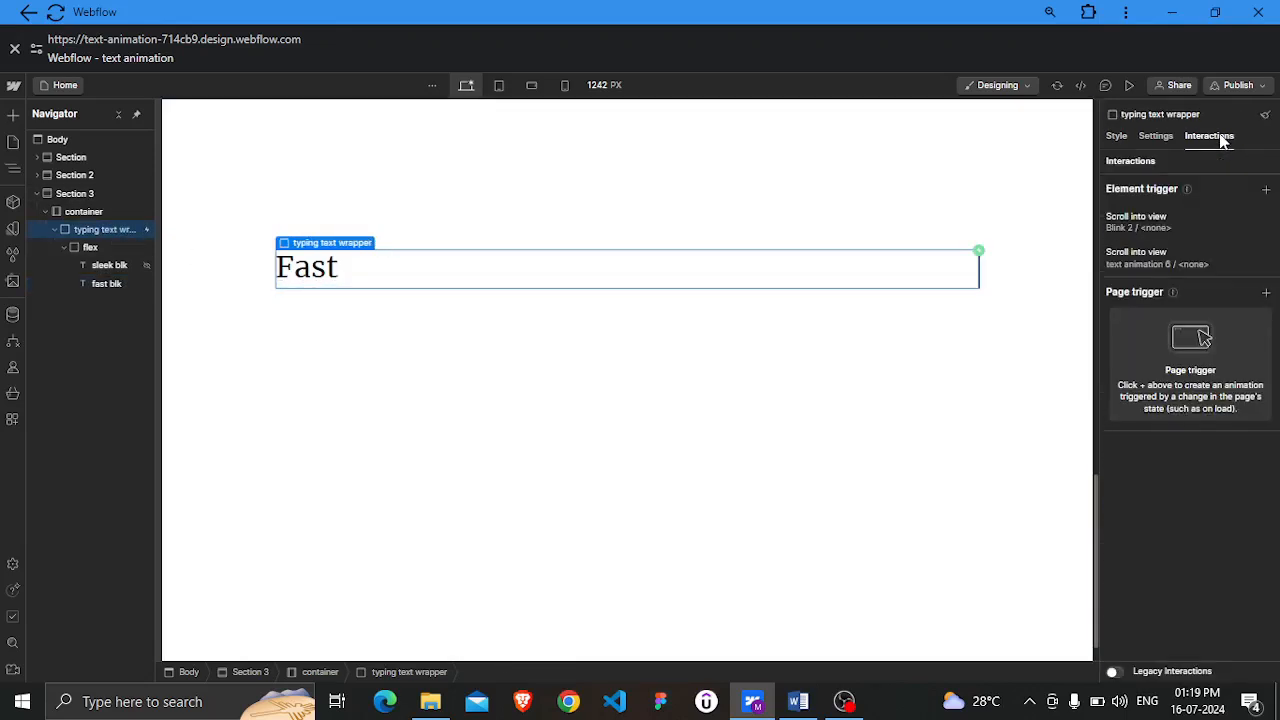
pyautogui.click(1213, 255)
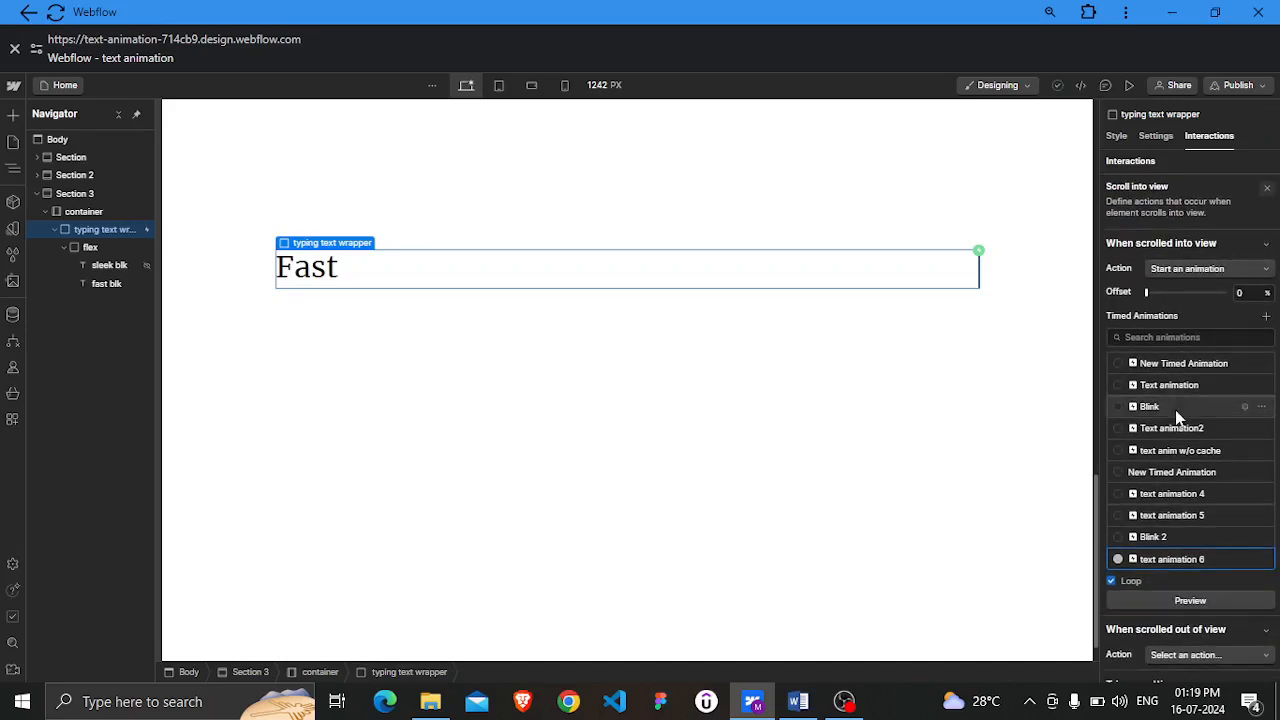
pyautogui.click(1180, 562)
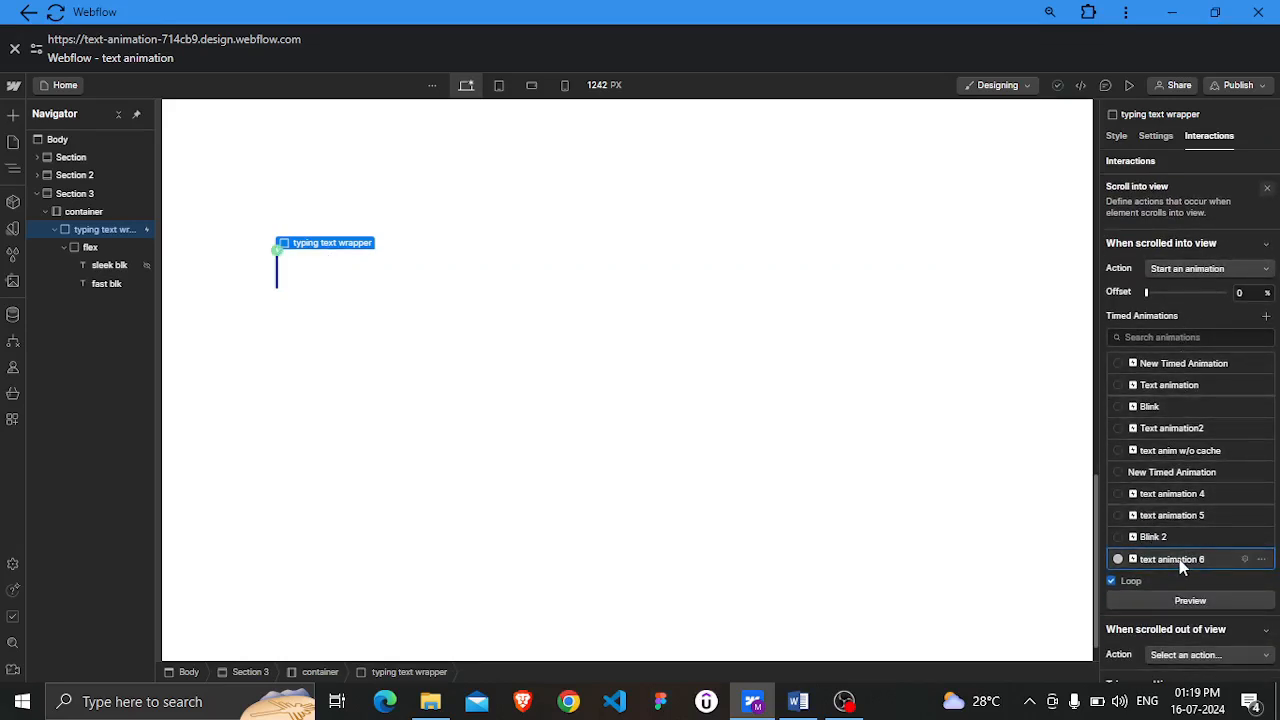
pyautogui.scroll(-3, 1206, 335)
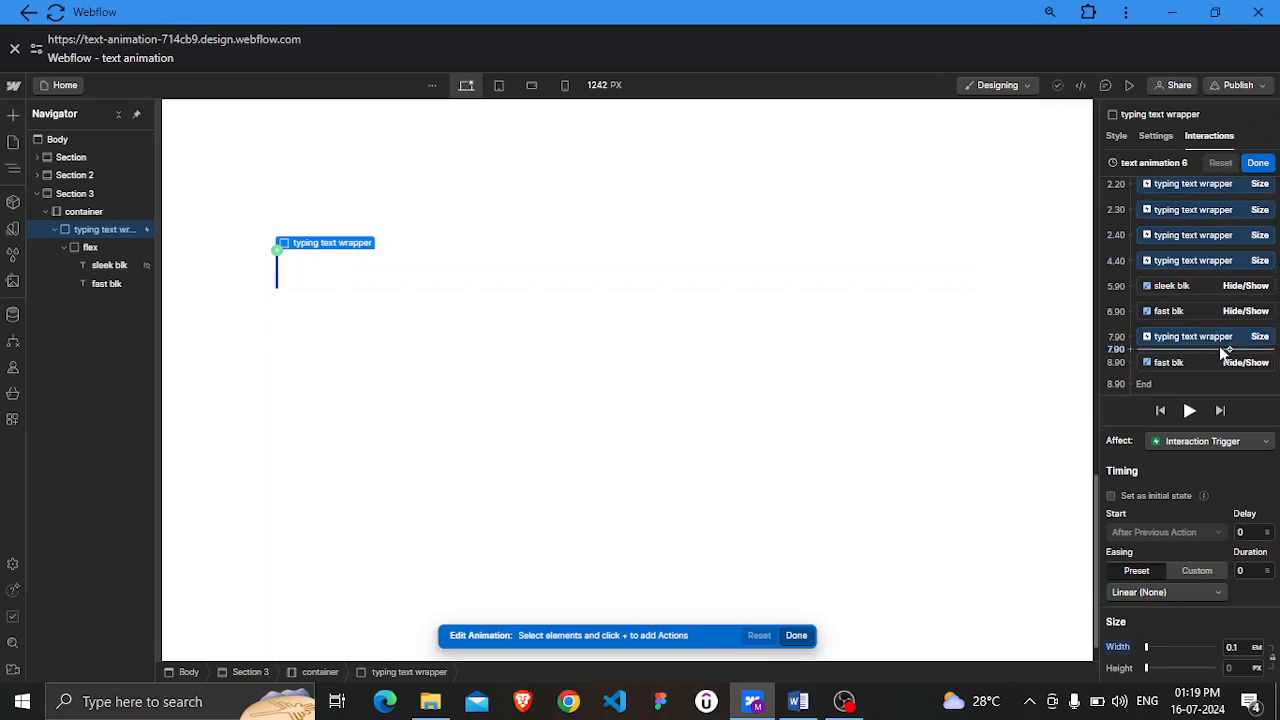
pyautogui.click(1217, 344)
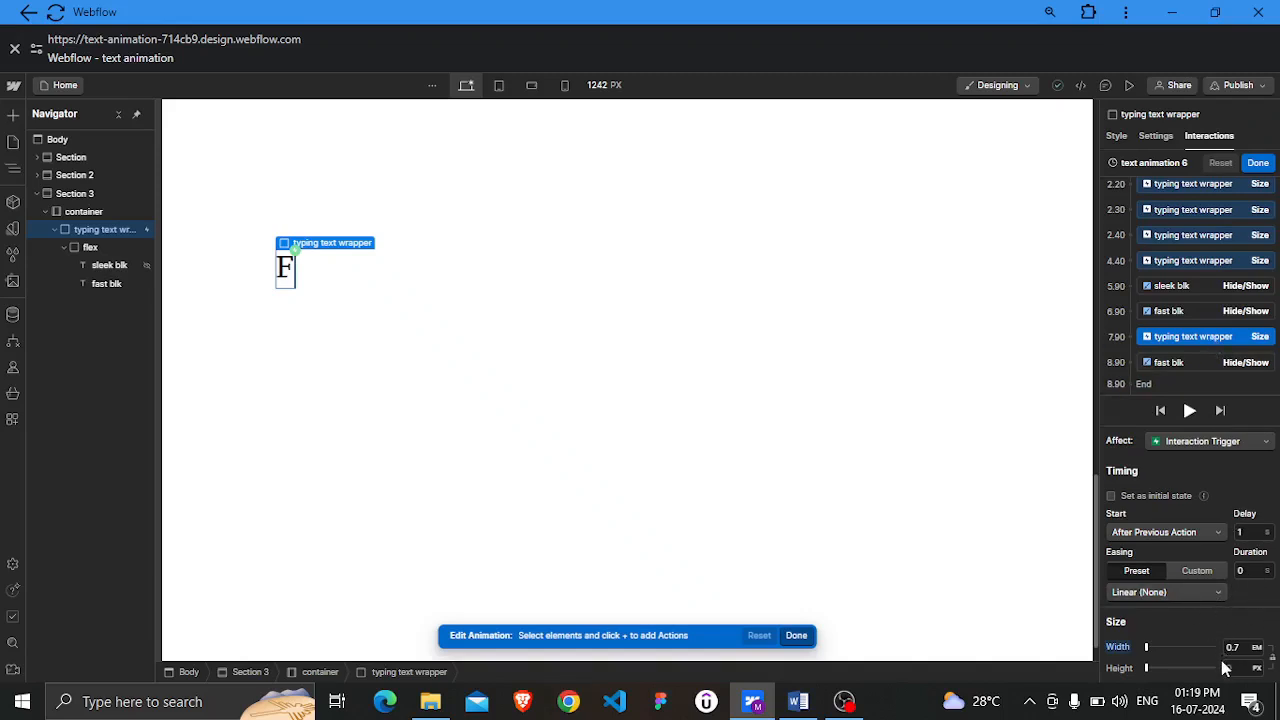
pyautogui.rightClick(1200, 340)
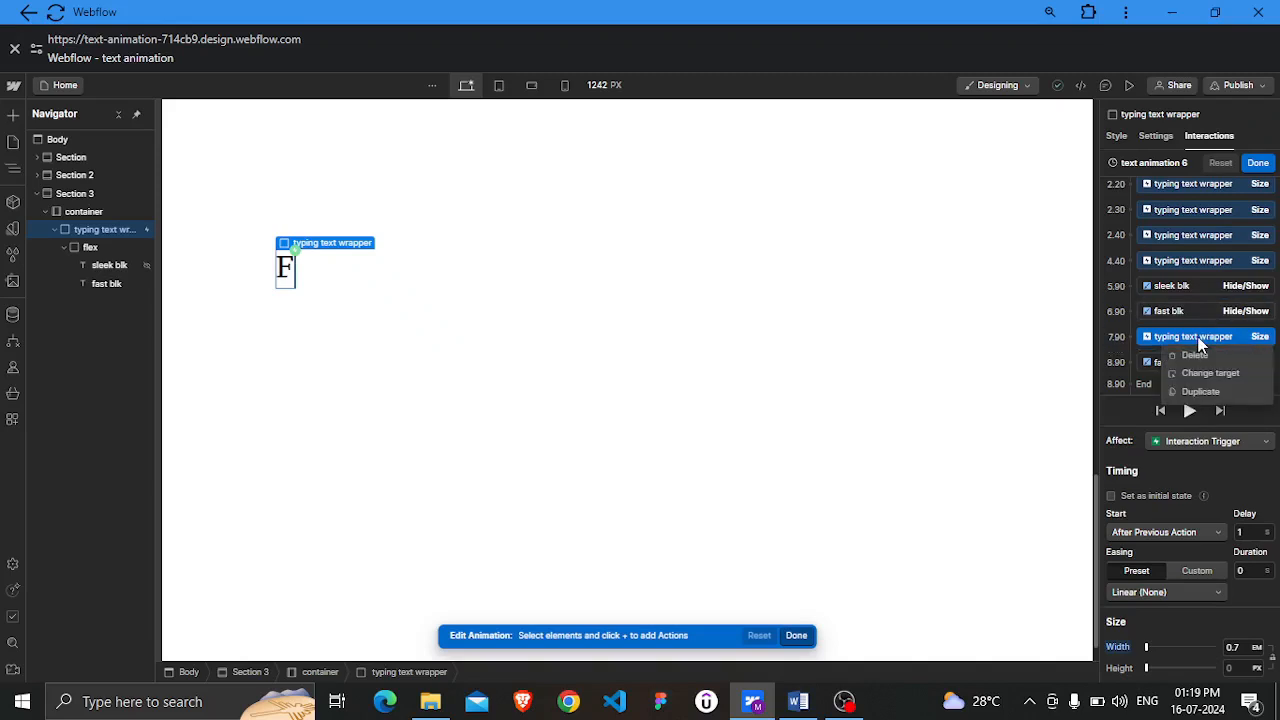
pyautogui.click(1199, 392)
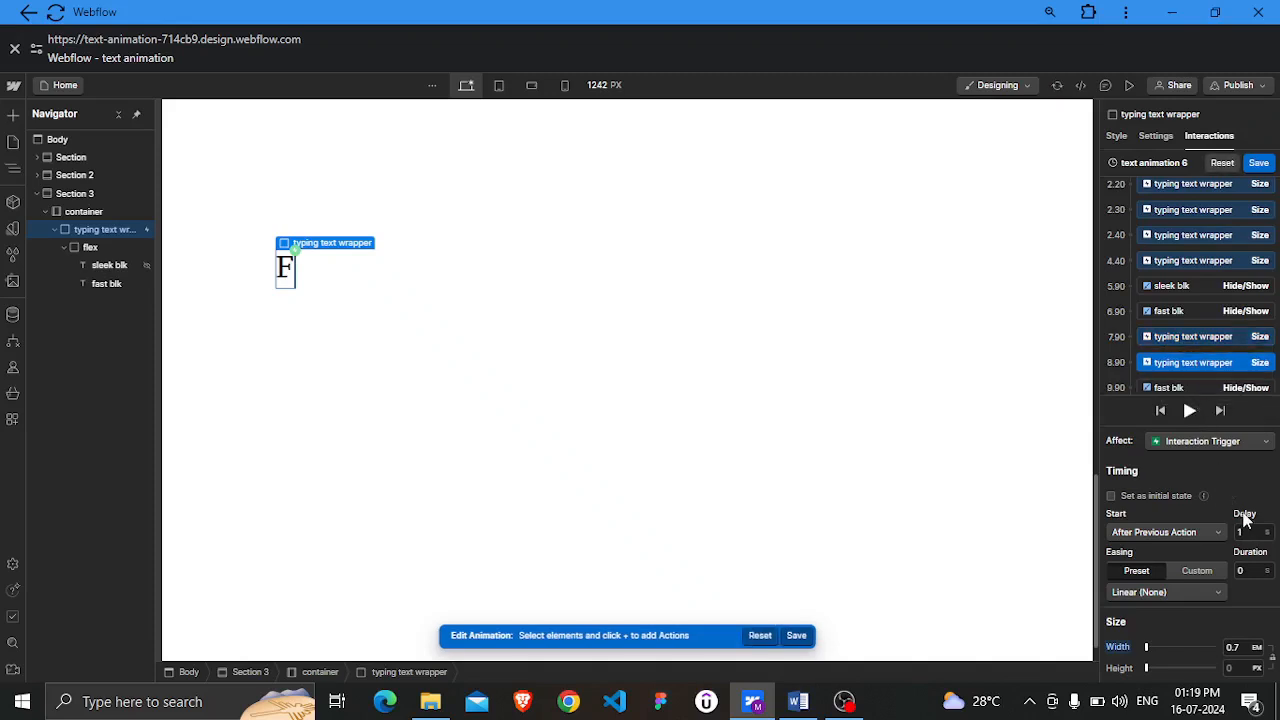
# Set the copy's delay to 0.1 s and its width to 1.25 EM
pyautogui.click(1249, 532)
pyautogui.write('0.1')
pyautogui.press('Return')
pyautogui.click(1241, 647)
pyautogui.write('1.4')
pyautogui.doubleClick(1245, 647)
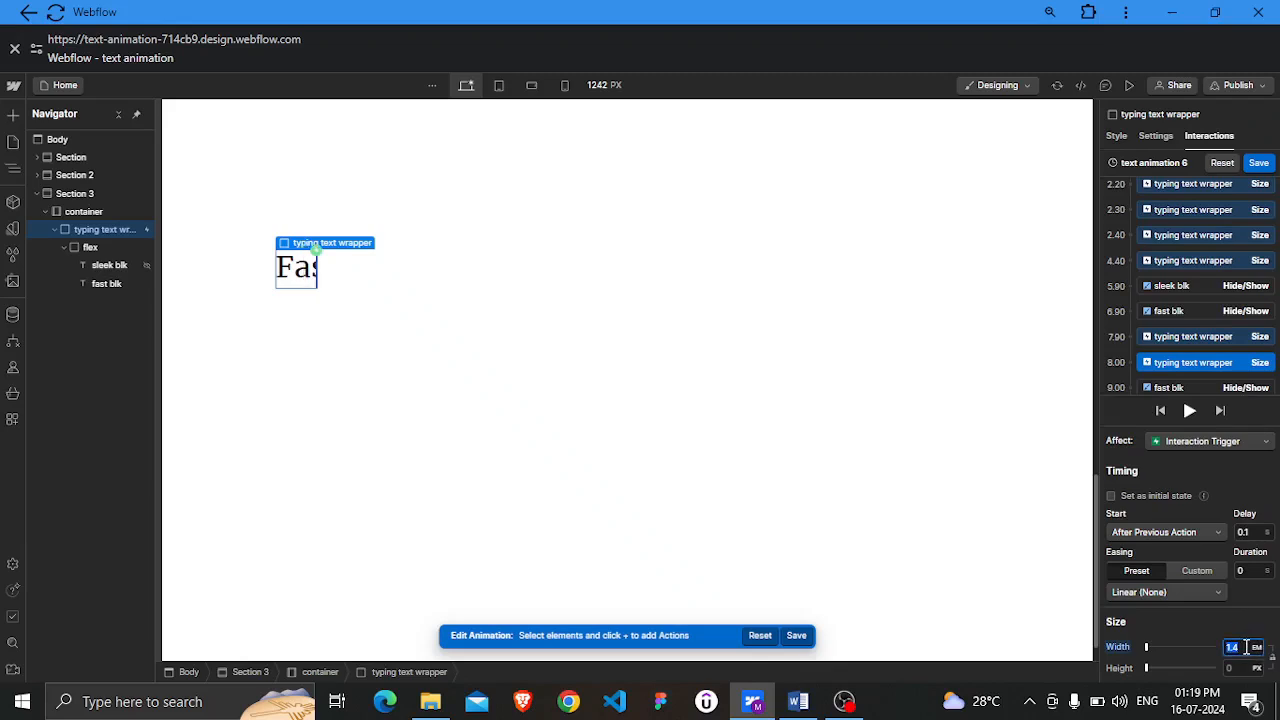
pyautogui.click(1245, 647)
pyautogui.press('BackSpace')
pyautogui.write('35')
pyautogui.click(1205, 628)
pyautogui.click(1247, 649)
pyautogui.write('1.3')
pyautogui.press('Return')
pyautogui.click(1242, 646)
pyautogui.write('1.25')
pyautogui.click(1224, 614)
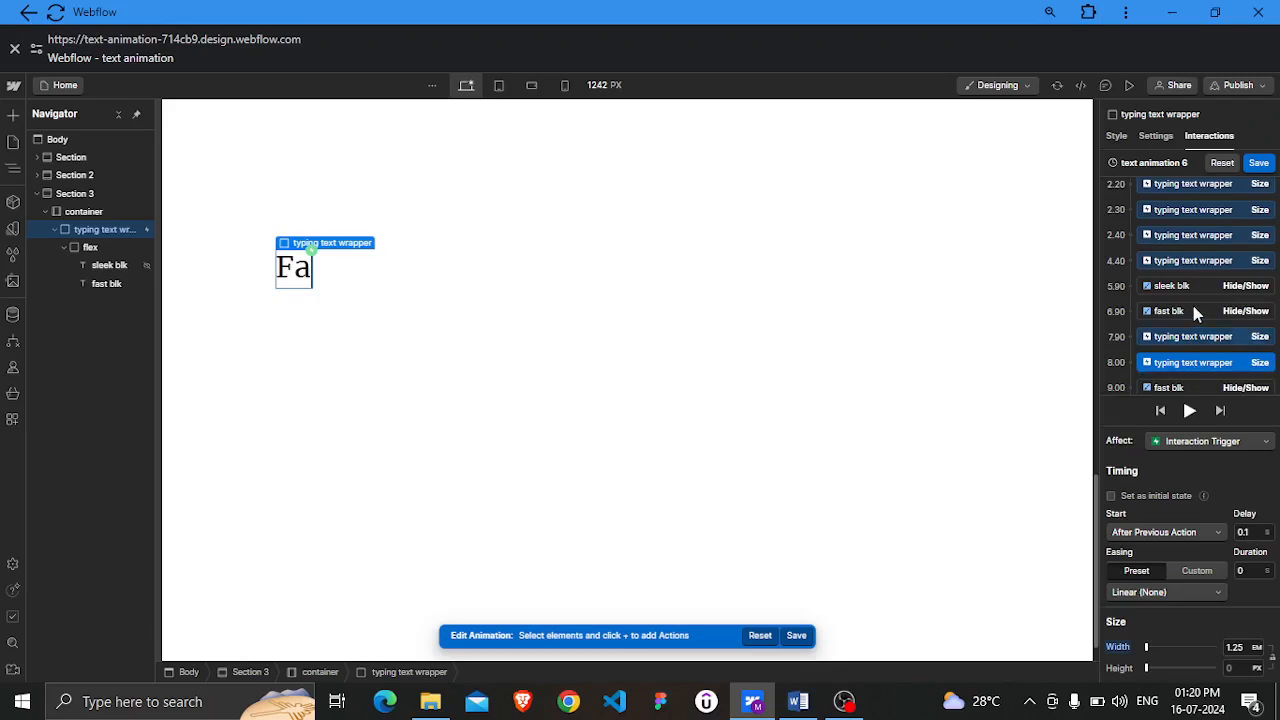
# Duplicate the last typing text wrapper Size action and set the copy's width to 1.75 EM
pyautogui.scroll(-1, 1193, 309)
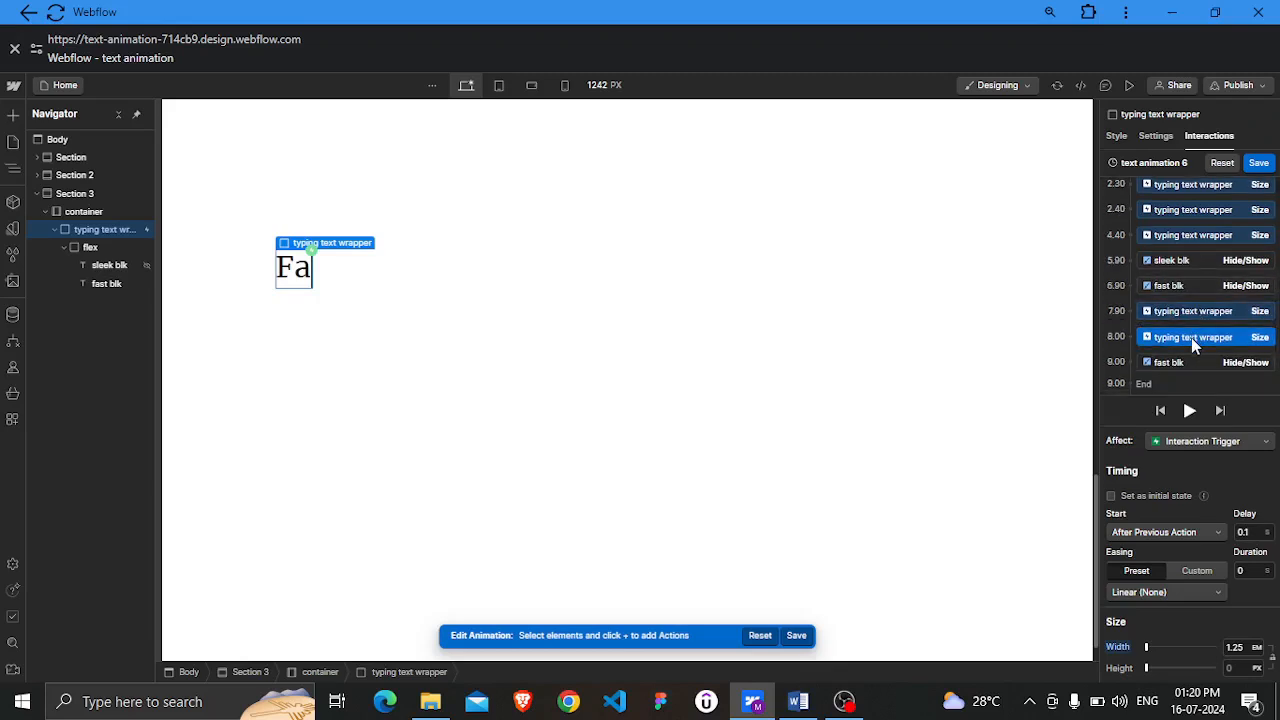
pyautogui.rightClick(1191, 337)
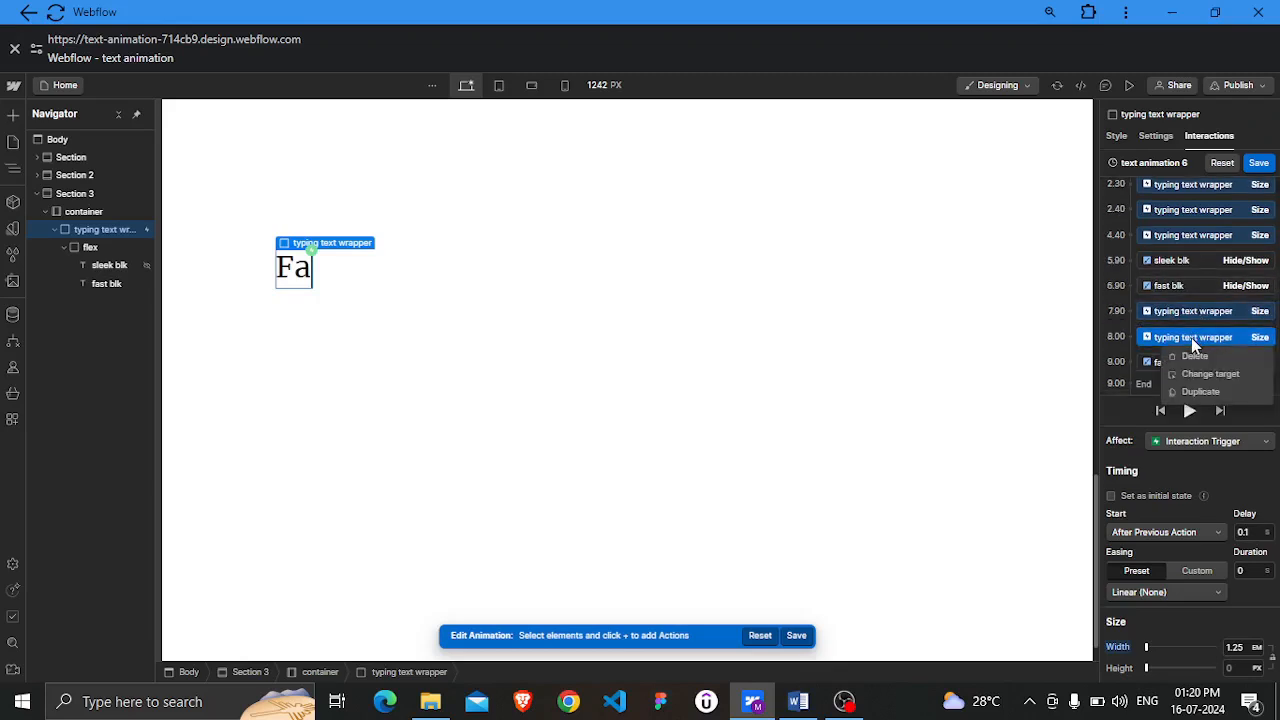
pyautogui.click(1199, 391)
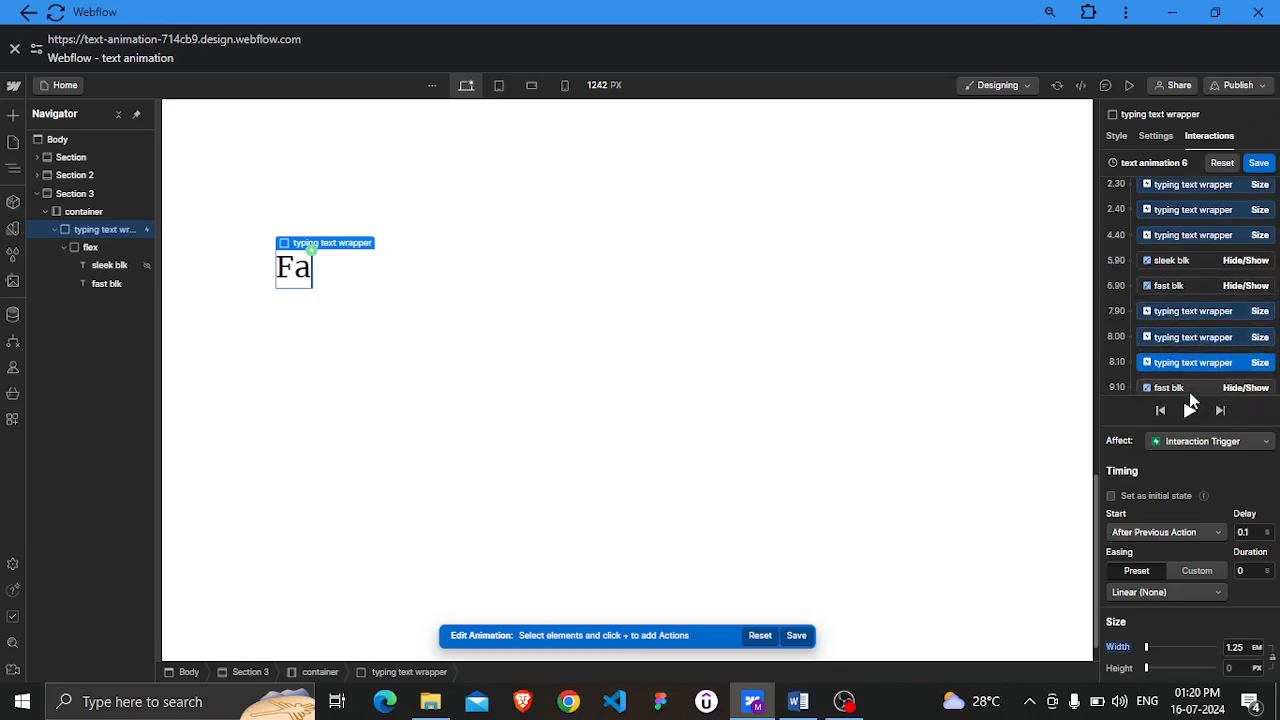
pyautogui.click(1236, 648)
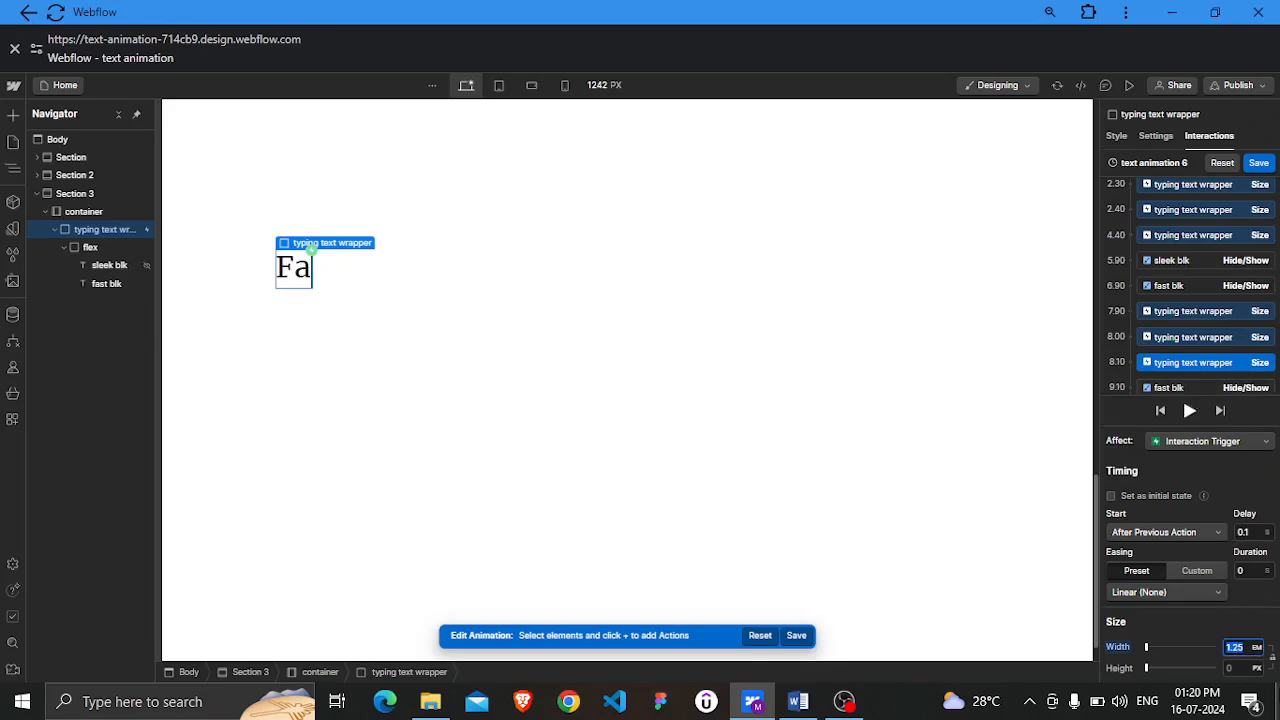
pyautogui.write('2')
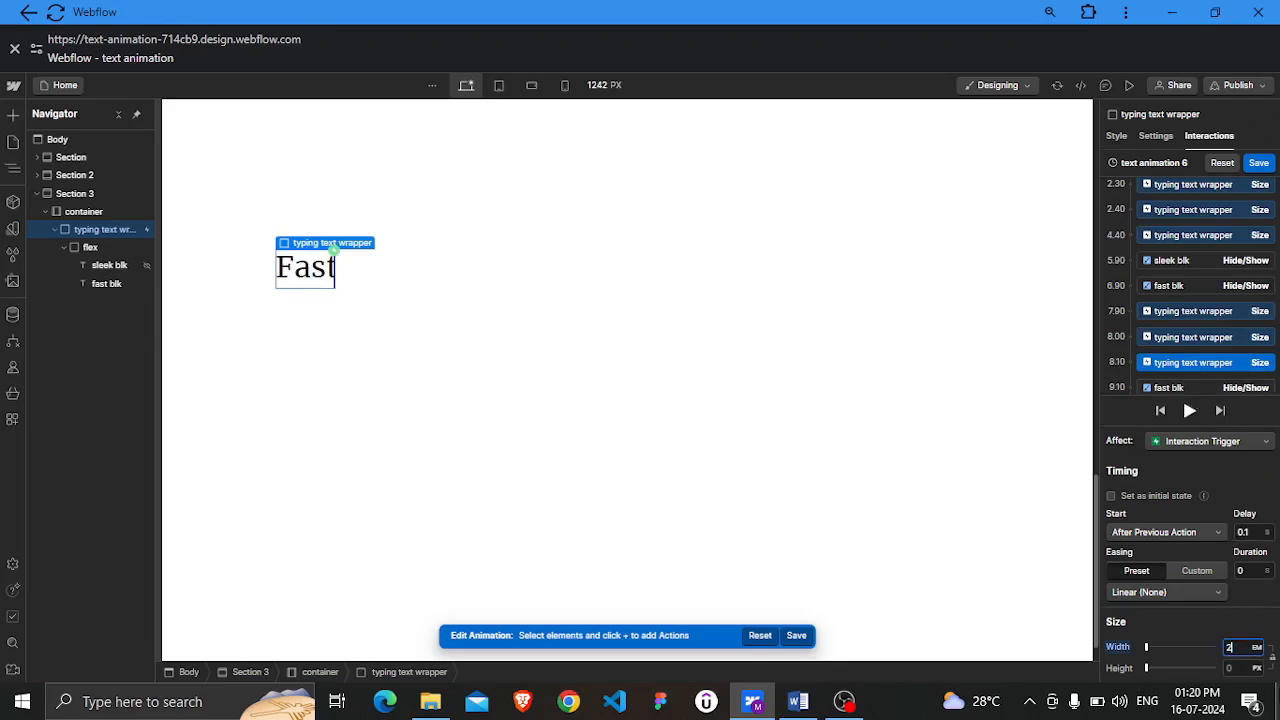
pyautogui.press('BackSpace')
pyautogui.write('.7')
pyautogui.press('BackSpace')
pyautogui.press('BackSpace')
pyautogui.write('1.76')
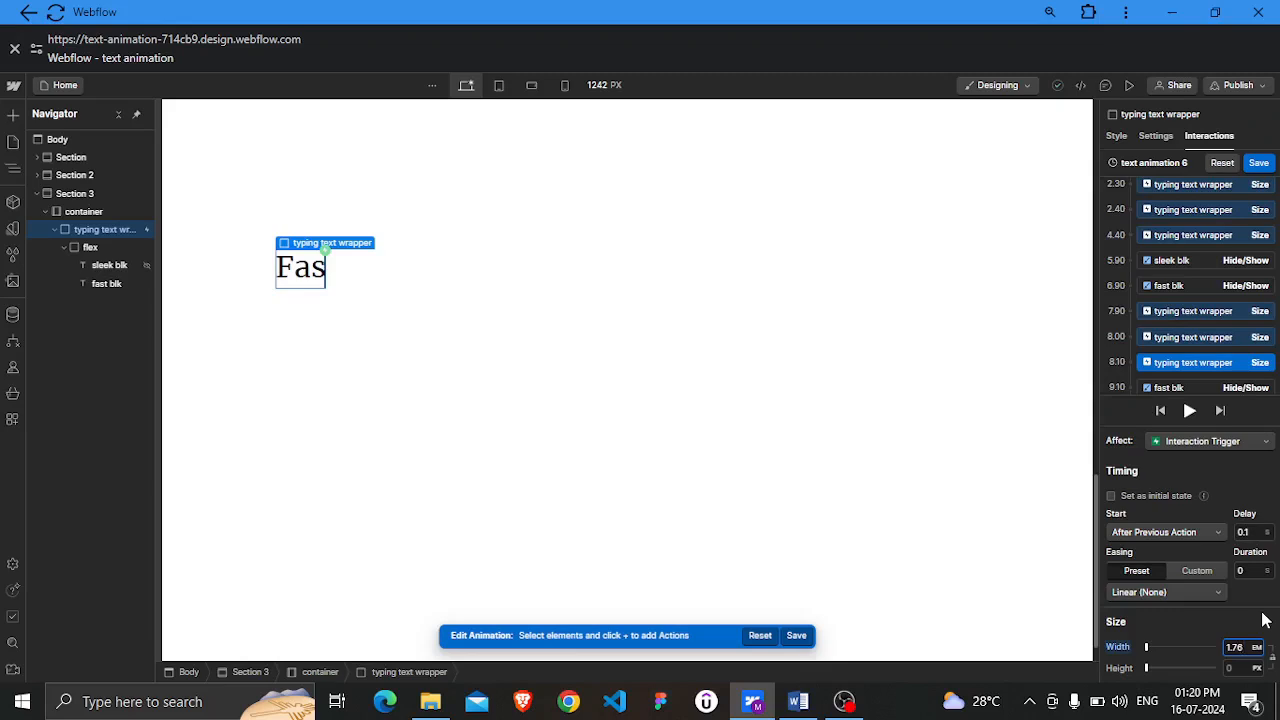
pyautogui.press('BackSpace')
pyautogui.write('5')
pyautogui.click(1210, 616)
# Duplicate the newest Size action and set the copy's width to 2.15 EM
pyautogui.scroll(-1, 1189, 316)
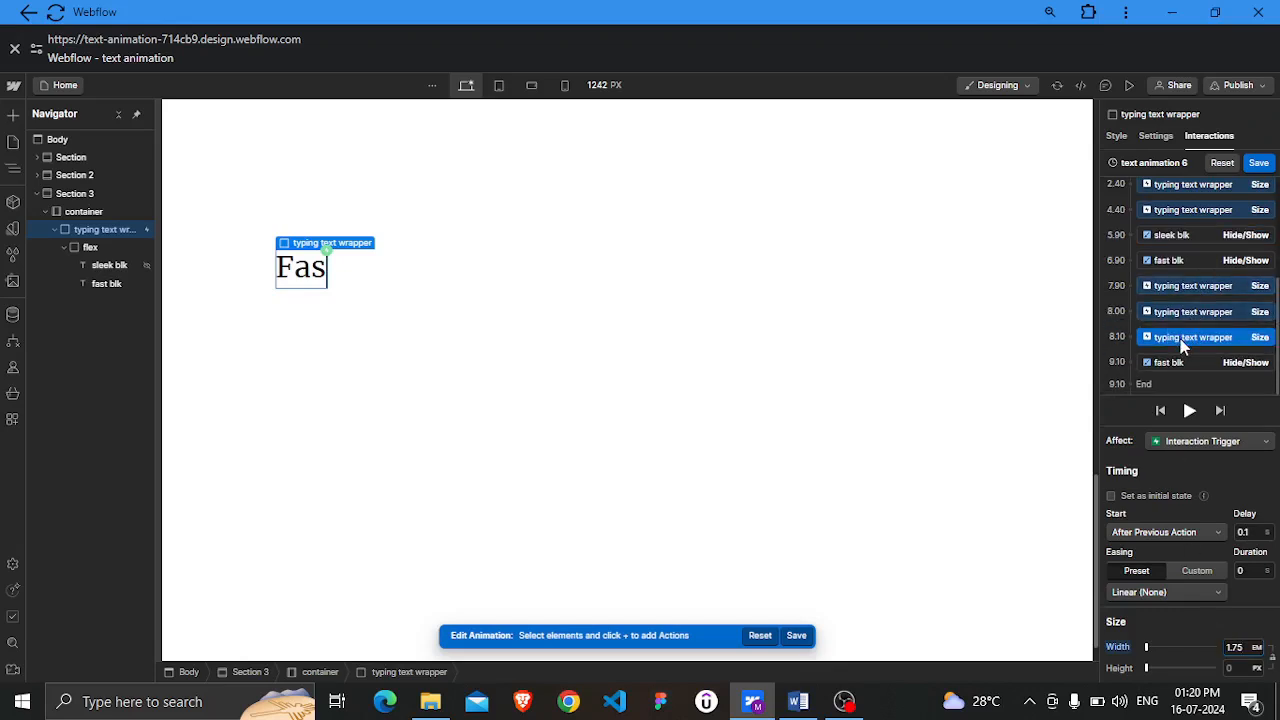
pyautogui.rightClick(1182, 358)
pyautogui.click(1190, 393)
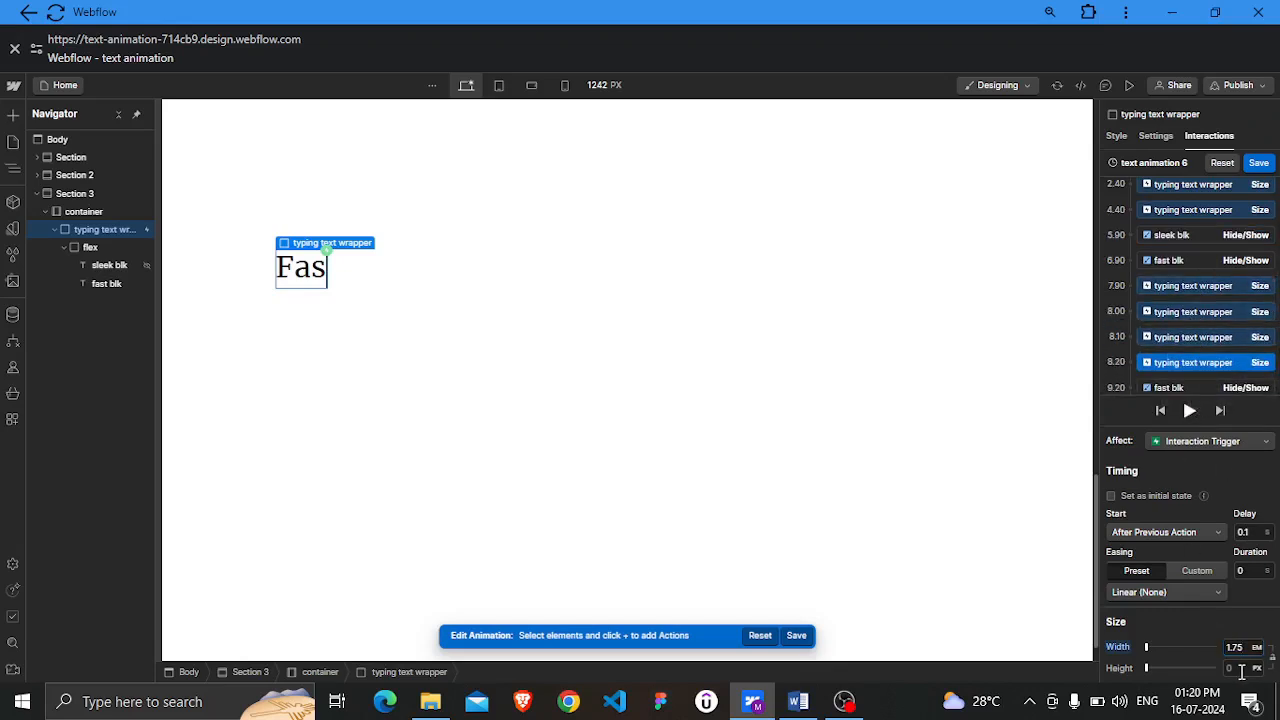
pyautogui.click(1245, 648)
pyautogui.write('2')
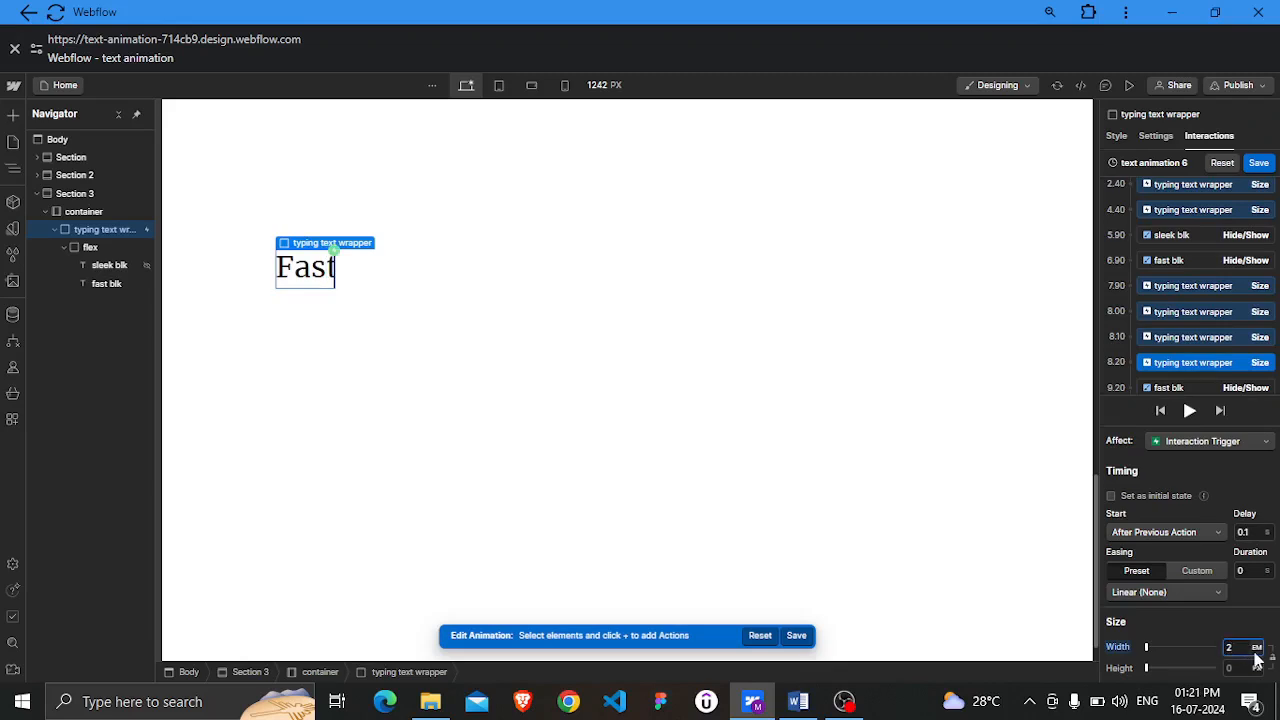
pyautogui.write('.66')
pyautogui.press('BackSpace')
pyautogui.press('BackSpace')
pyautogui.write('2')
pyautogui.press('BackSpace')
pyautogui.write('15')
# Duplicate the newest Size action again and set its delay to 2 s, duration to 0.5 s and width to 0.1 EM
pyautogui.scroll(-1, 1219, 327)
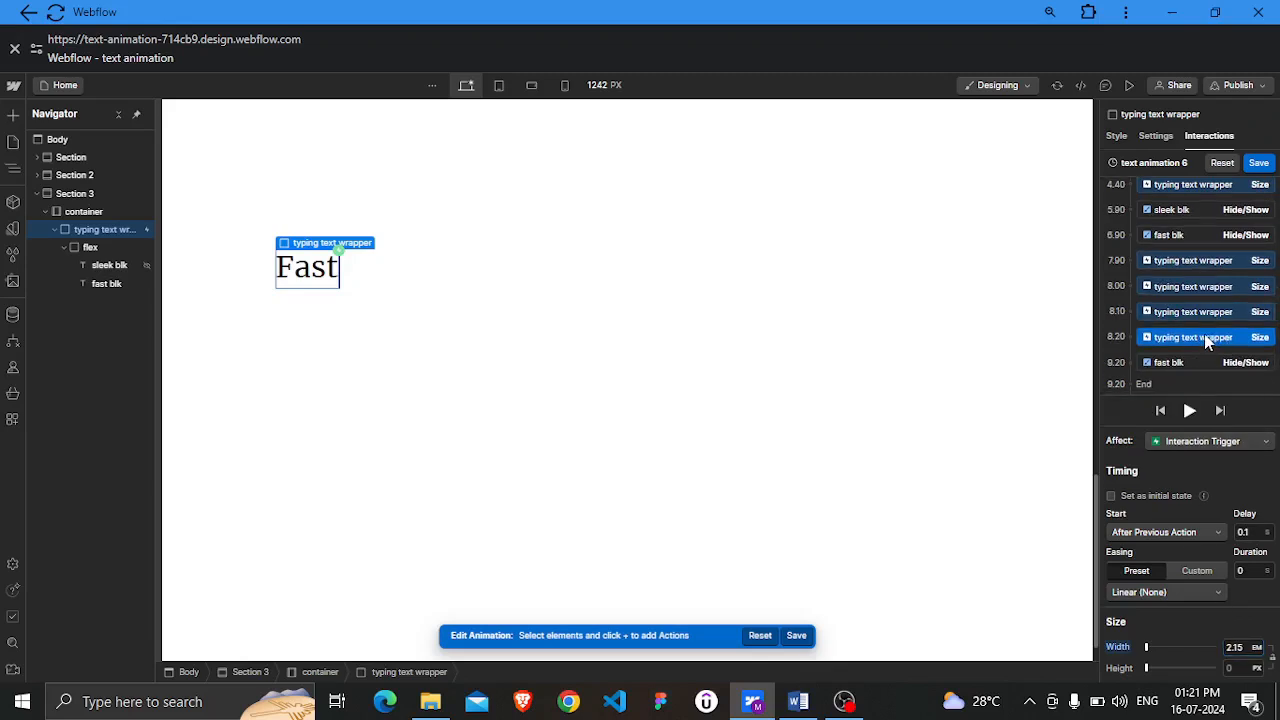
pyautogui.rightClick(1205, 342)
pyautogui.click(1203, 388)
pyautogui.scroll(-1, 1212, 322)
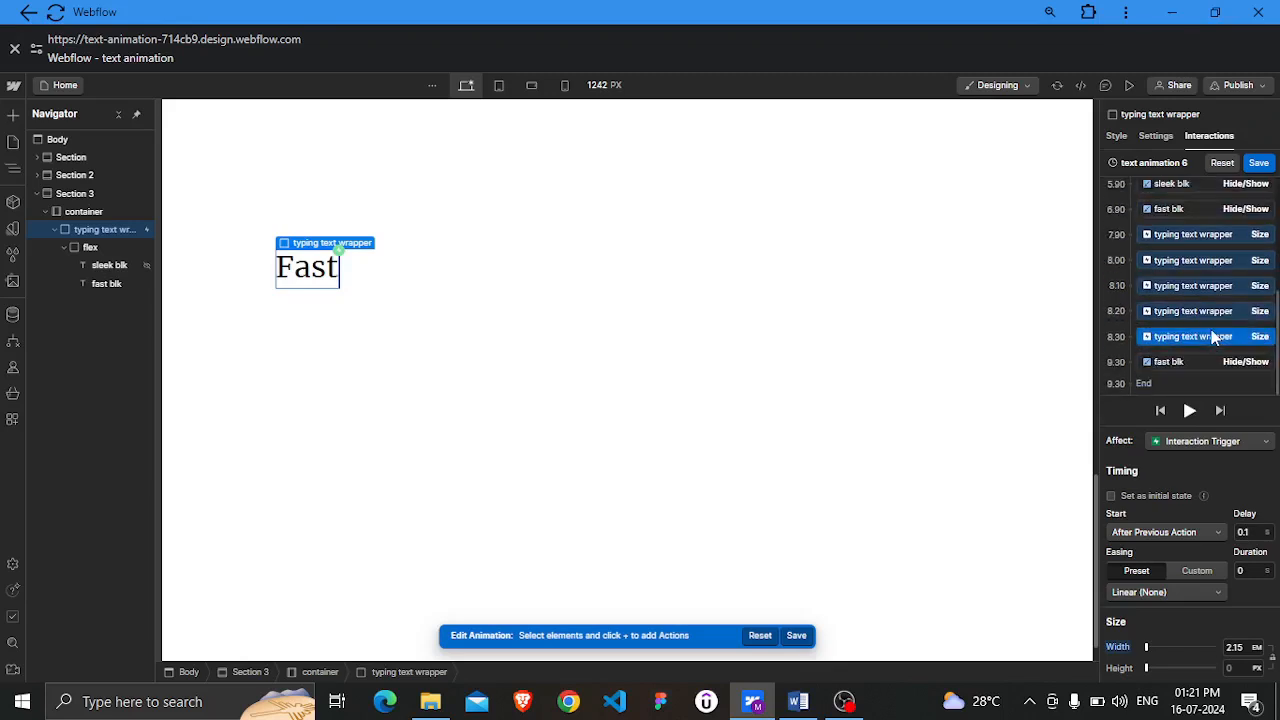
pyautogui.click(1243, 532)
pyautogui.press('BackSpace')
pyautogui.write('0.1')
pyautogui.doubleClick(1253, 531)
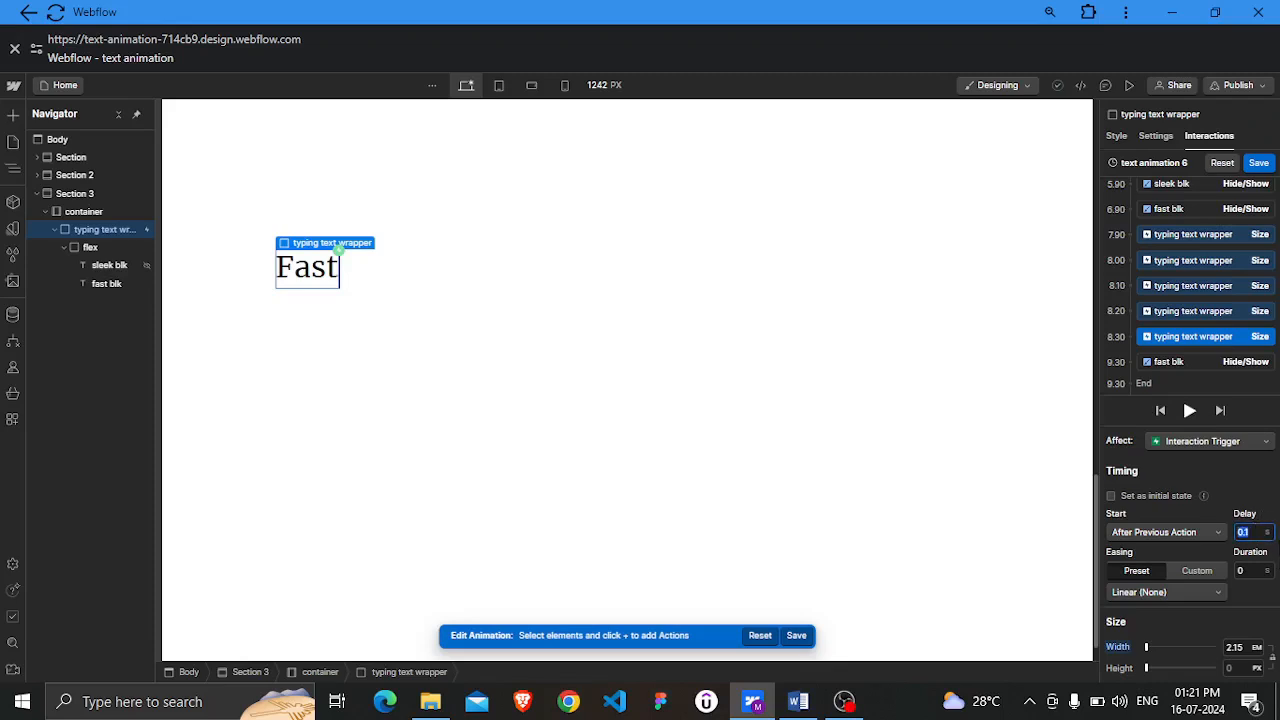
pyautogui.write('2')
pyautogui.click(1240, 570)
pyautogui.write('.5')
pyautogui.click(1246, 620)
pyautogui.click(1238, 647)
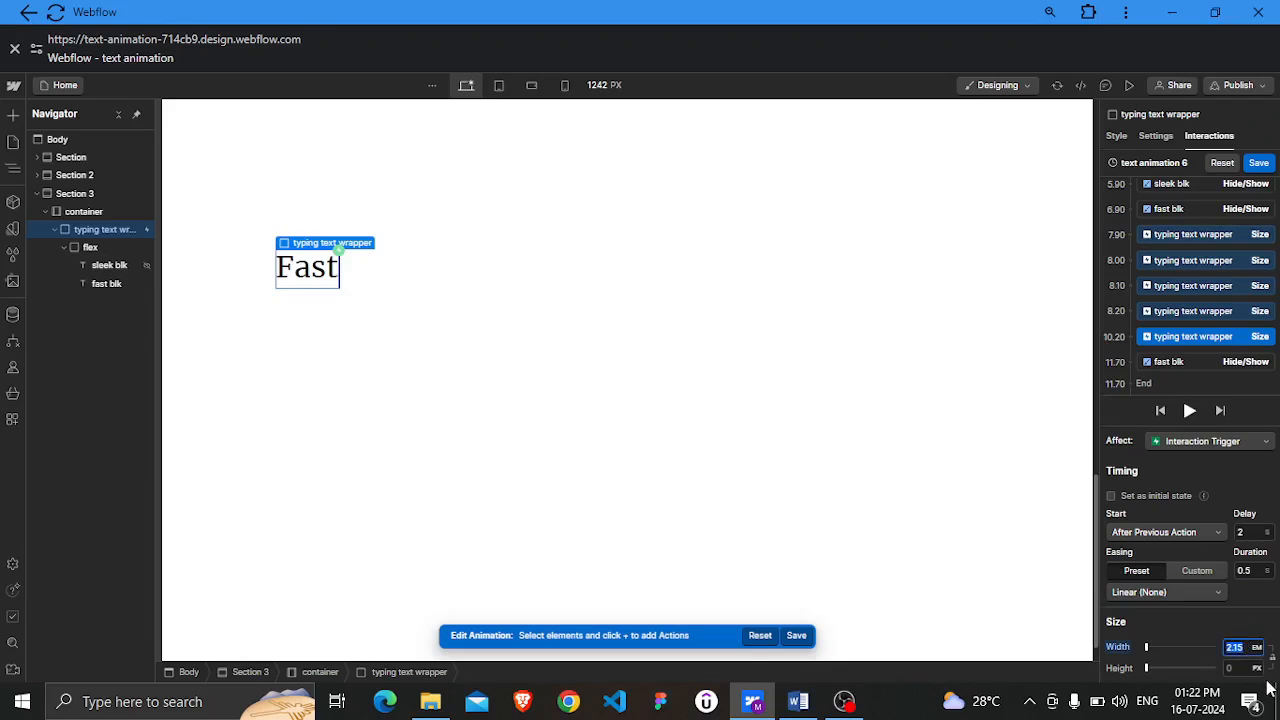
pyautogui.write('0.1')
pyautogui.click(1236, 628)
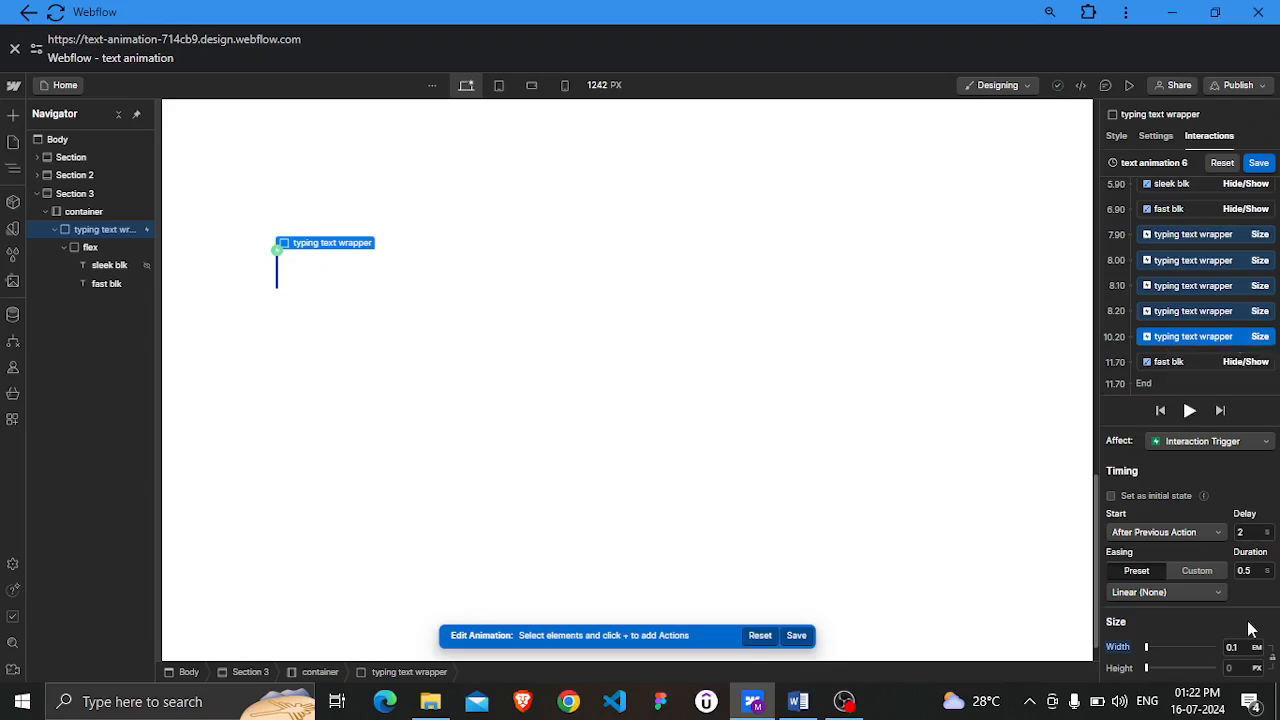
# Set the first sleek blk Hide/Show action's delay to 0 s
pyautogui.scroll(3, 1222, 336)
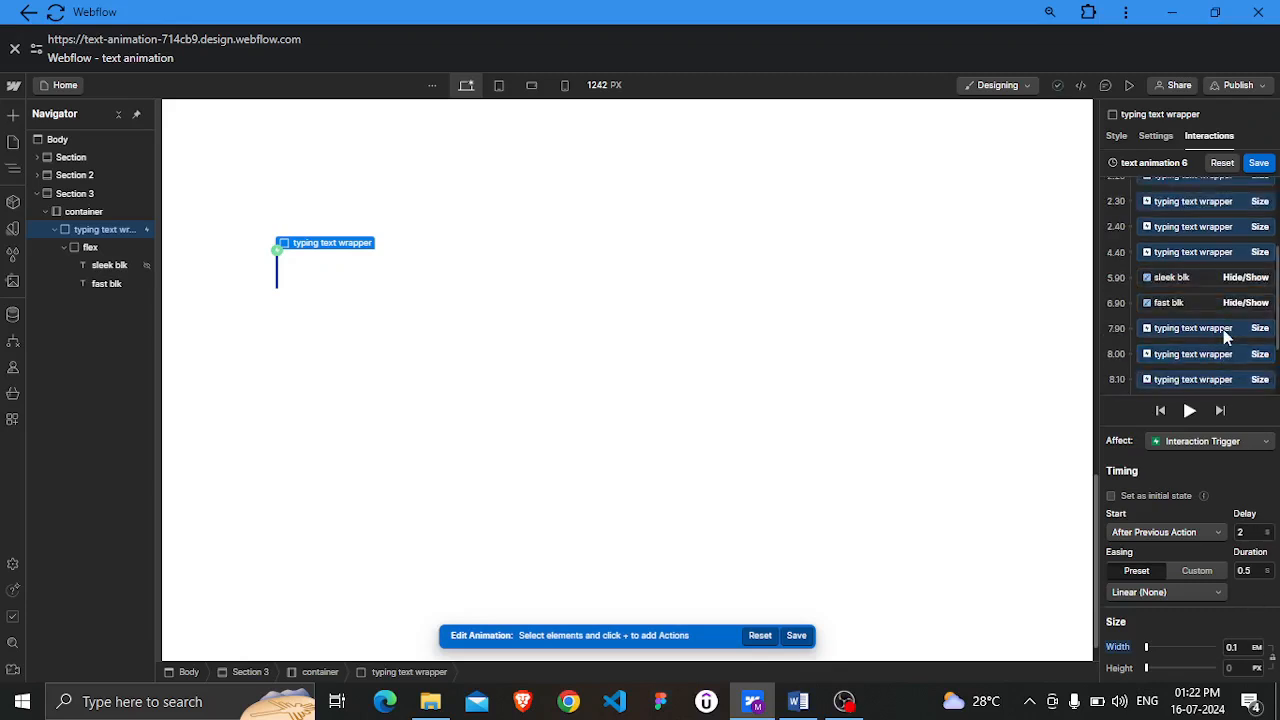
pyautogui.scroll(1, 1221, 336)
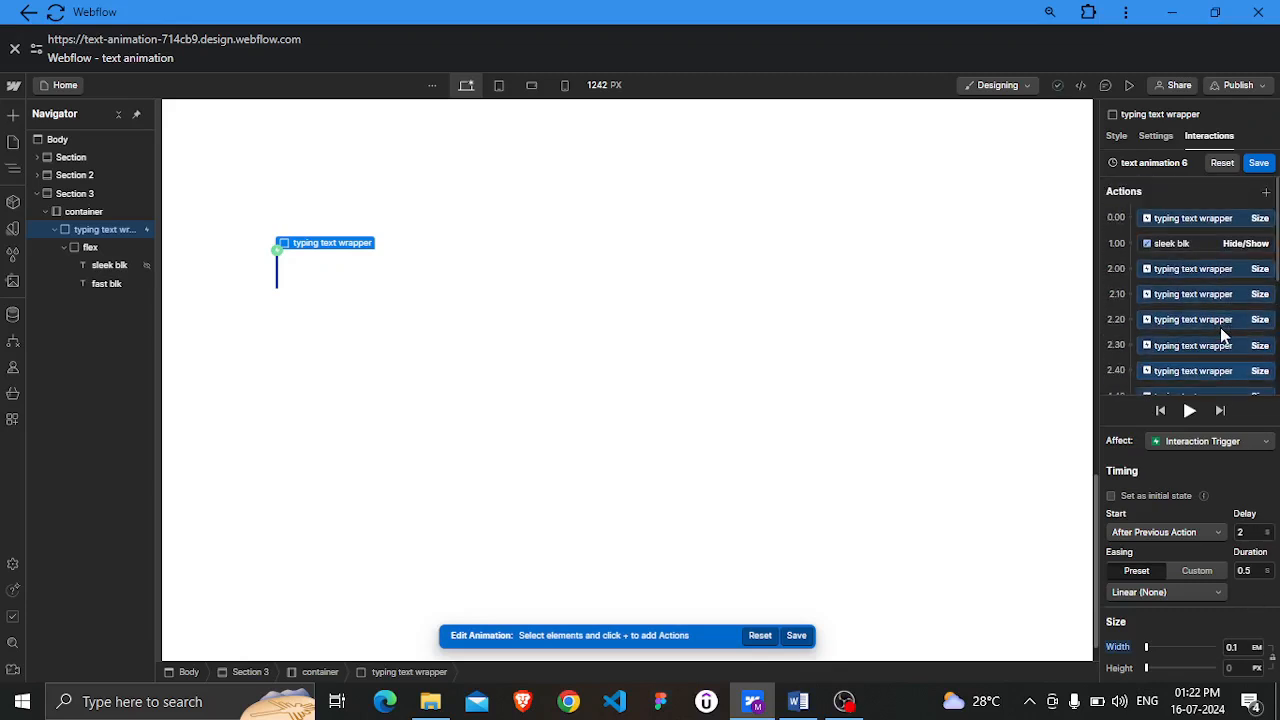
pyautogui.click(1207, 242)
pyautogui.click(1248, 556)
pyautogui.write('0')
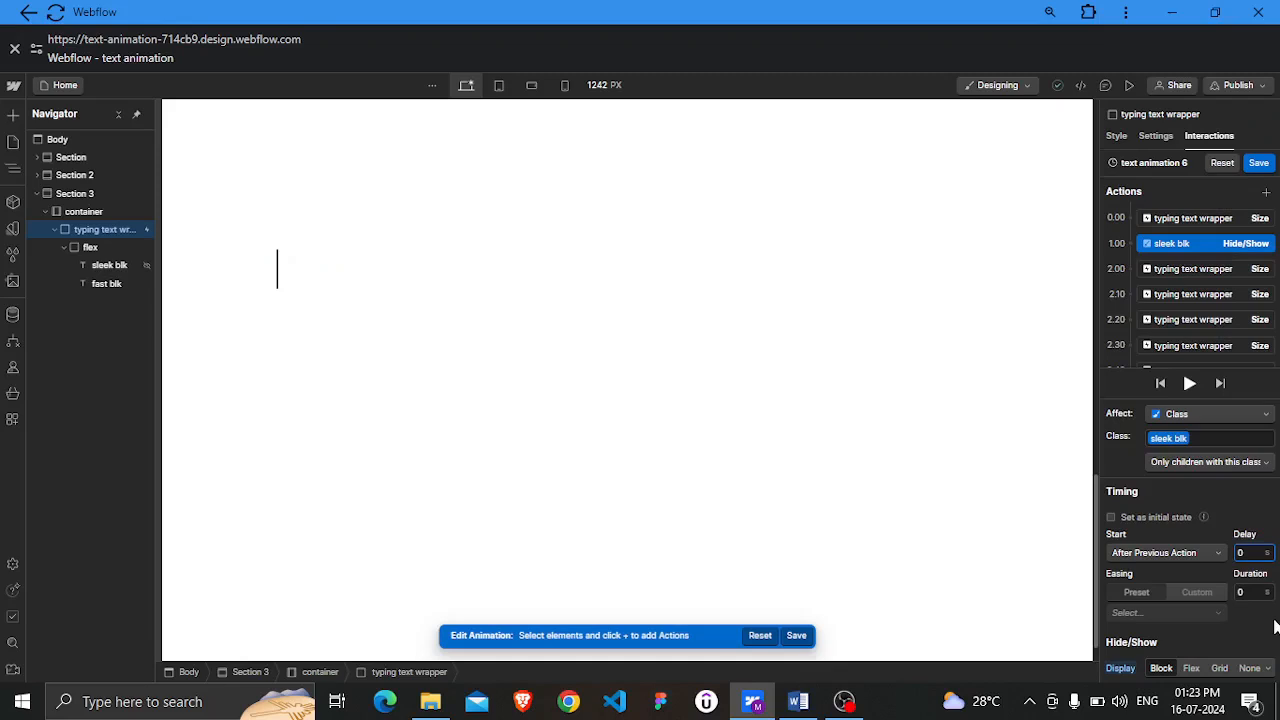
pyautogui.press('Return')
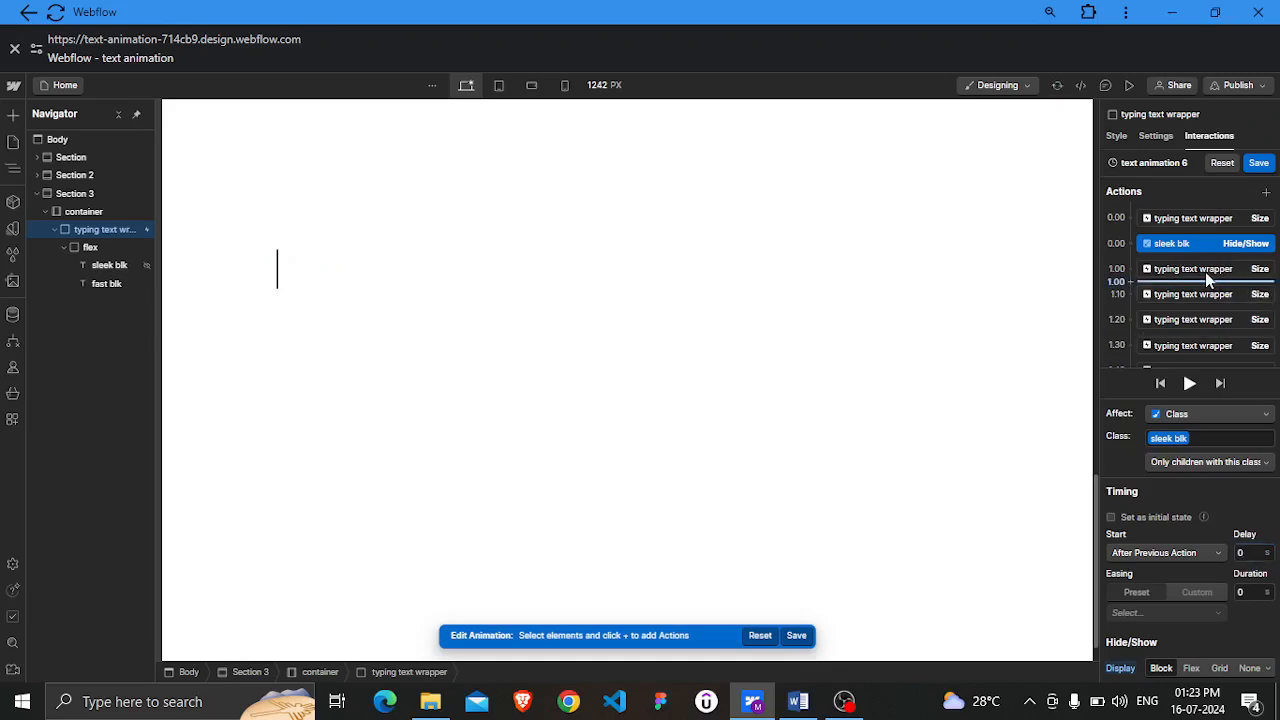
# Set the second sleek blk Hide/Show action's delay to 0 s
pyautogui.scroll(-2, 1205, 277)
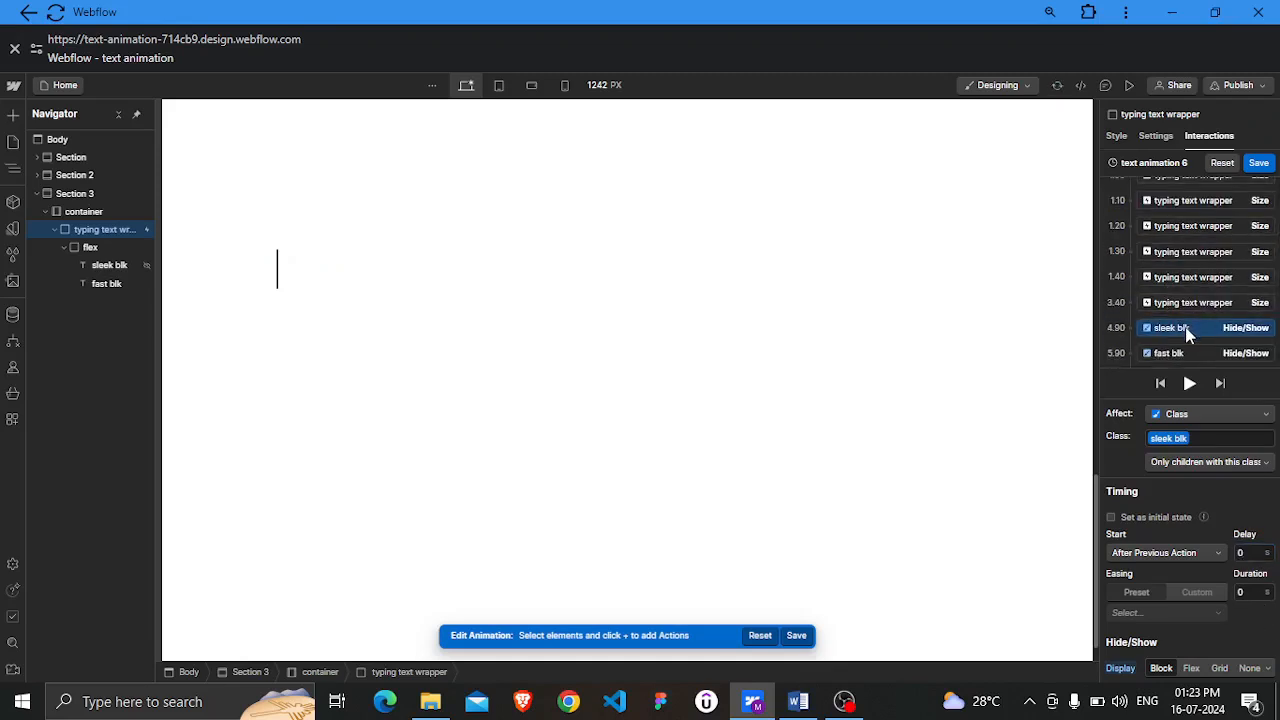
pyautogui.click(1244, 553)
pyautogui.write('1')
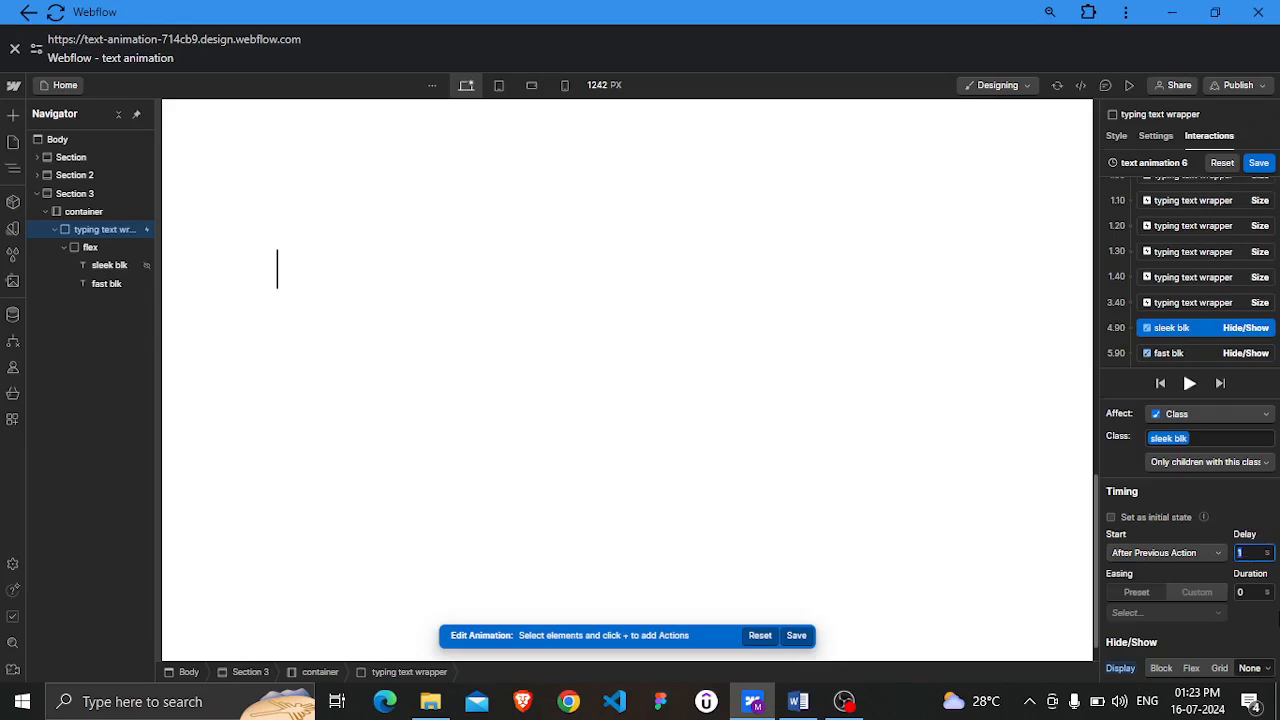
pyautogui.press('BackSpace')
pyautogui.write('0')
pyautogui.click(1254, 630)
# Set the delays of both later fast blk Hide/Show actions to 0 s
pyautogui.scroll(-2, 1210, 318)
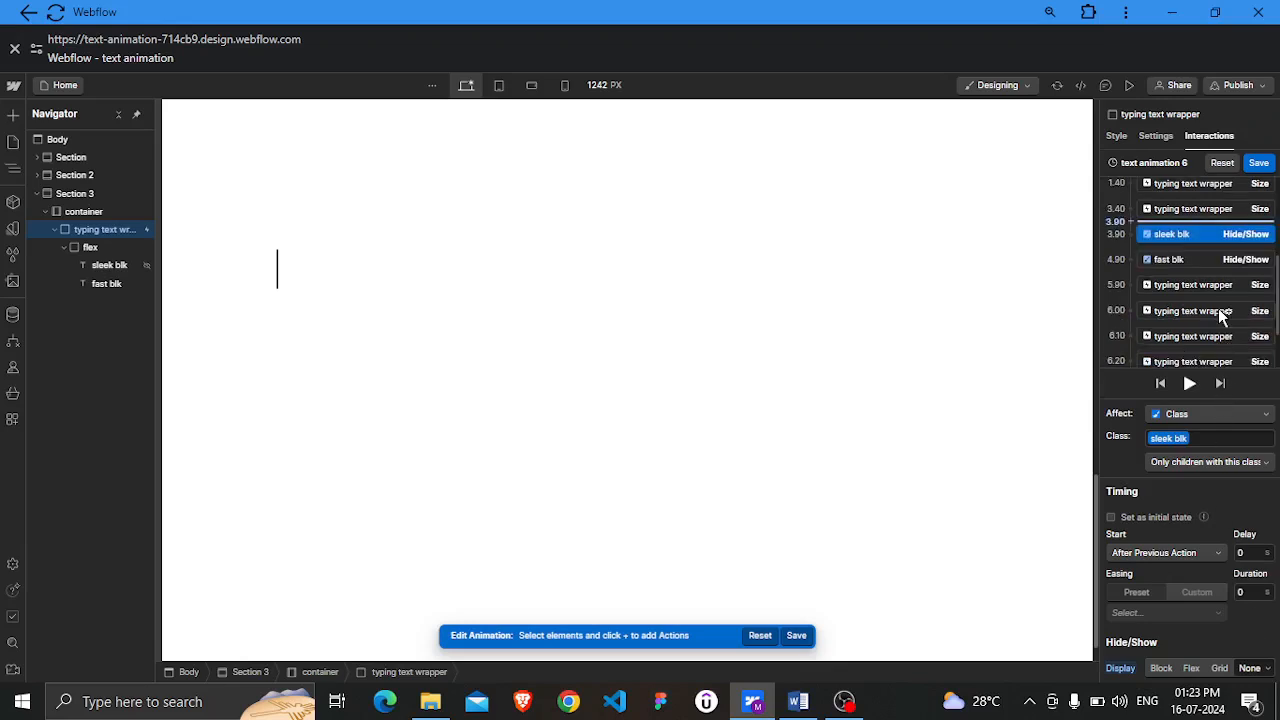
pyautogui.click(1203, 262)
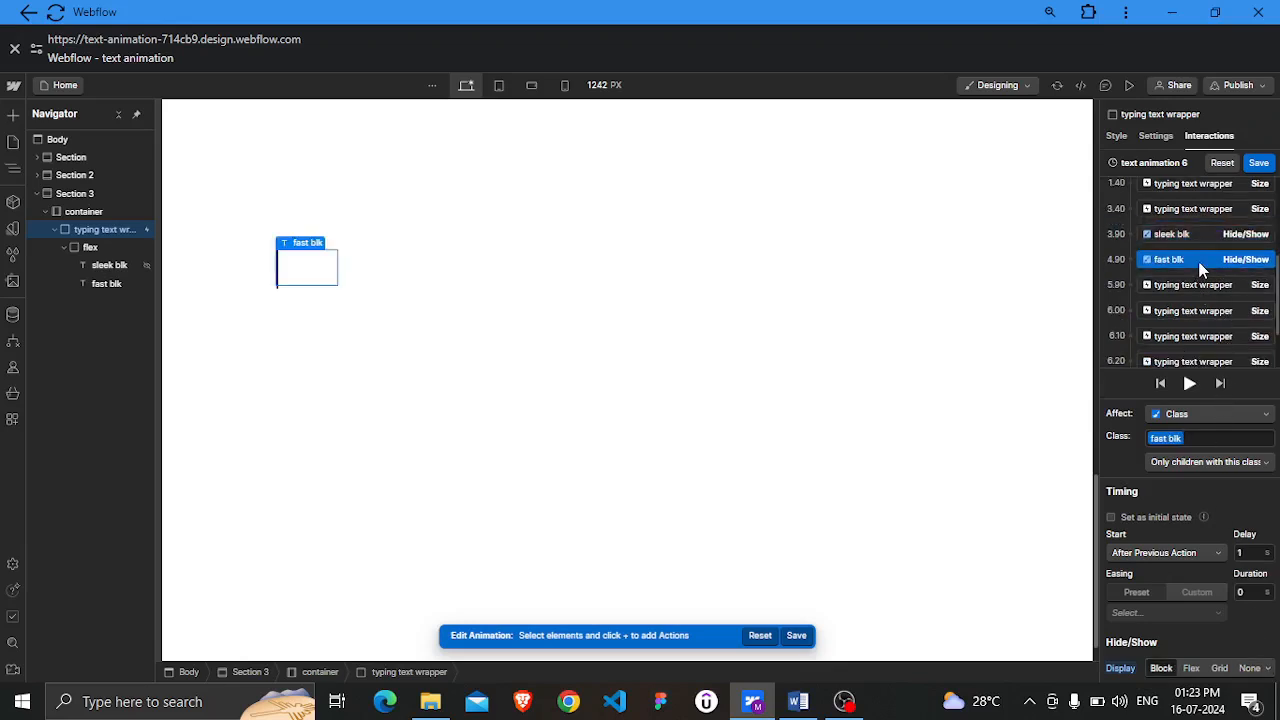
pyautogui.click(1248, 553)
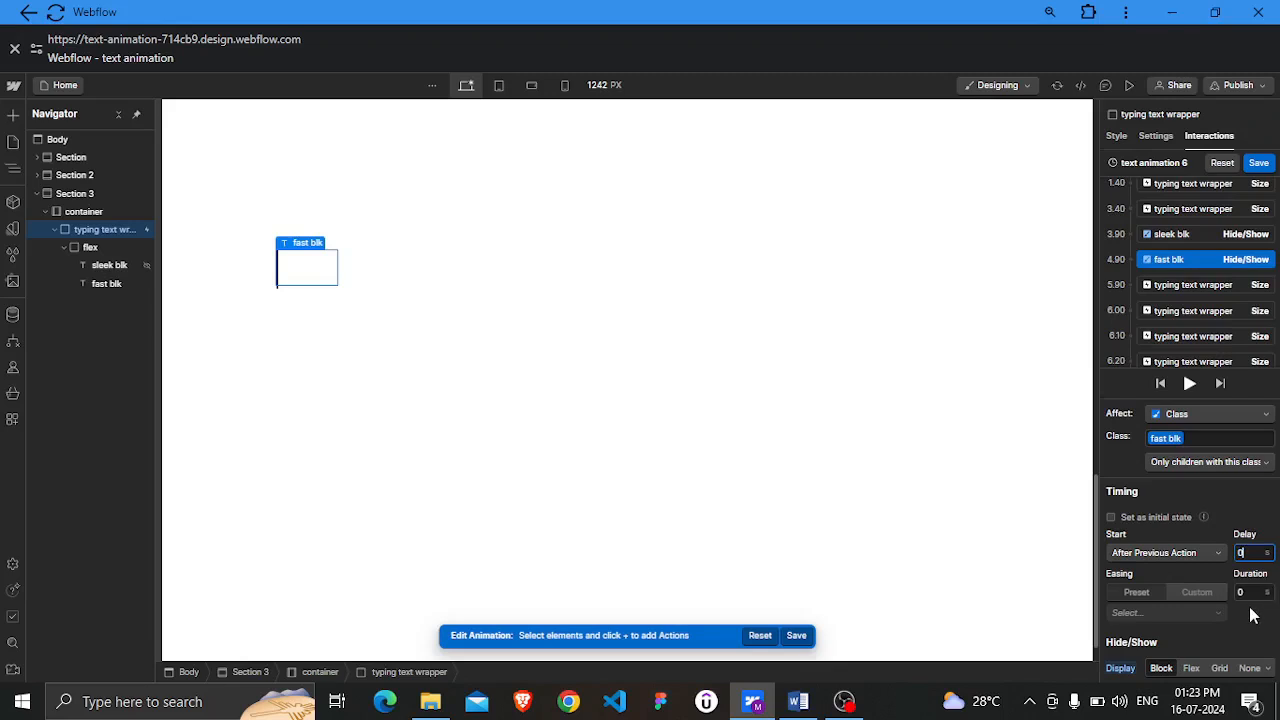
pyautogui.click(1246, 624)
pyautogui.scroll(-2, 1208, 340)
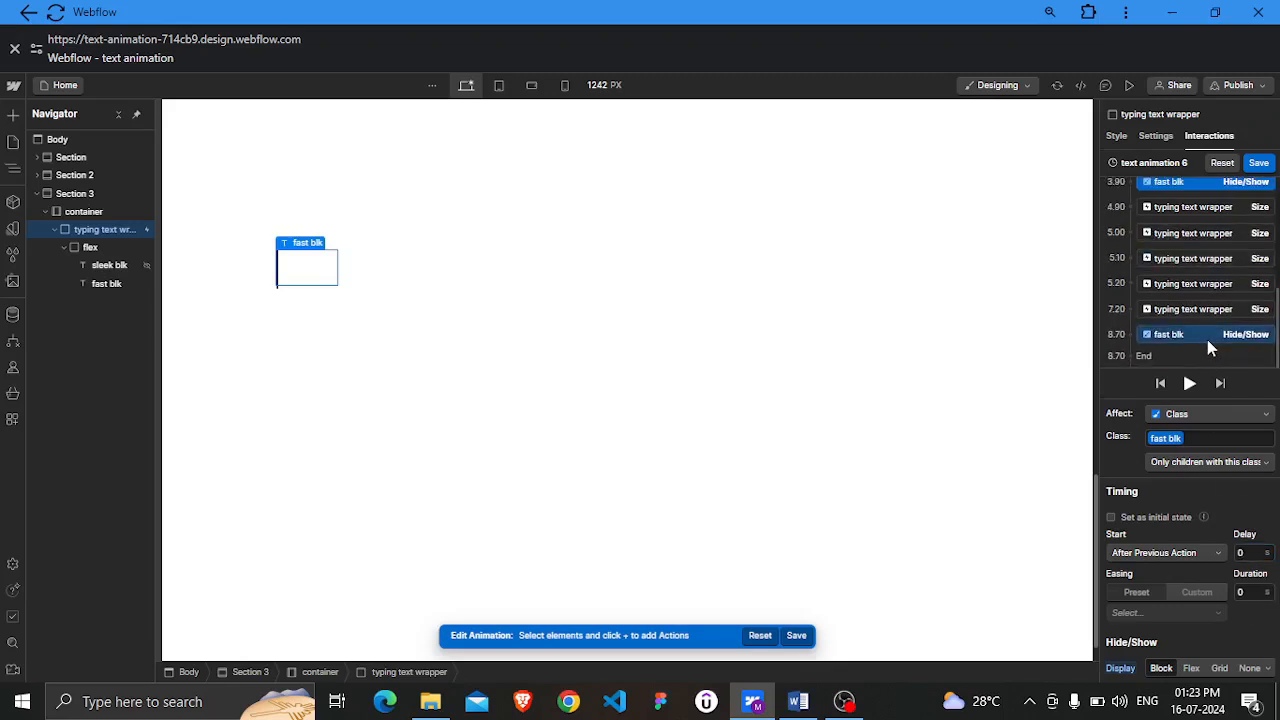
pyautogui.click(1206, 334)
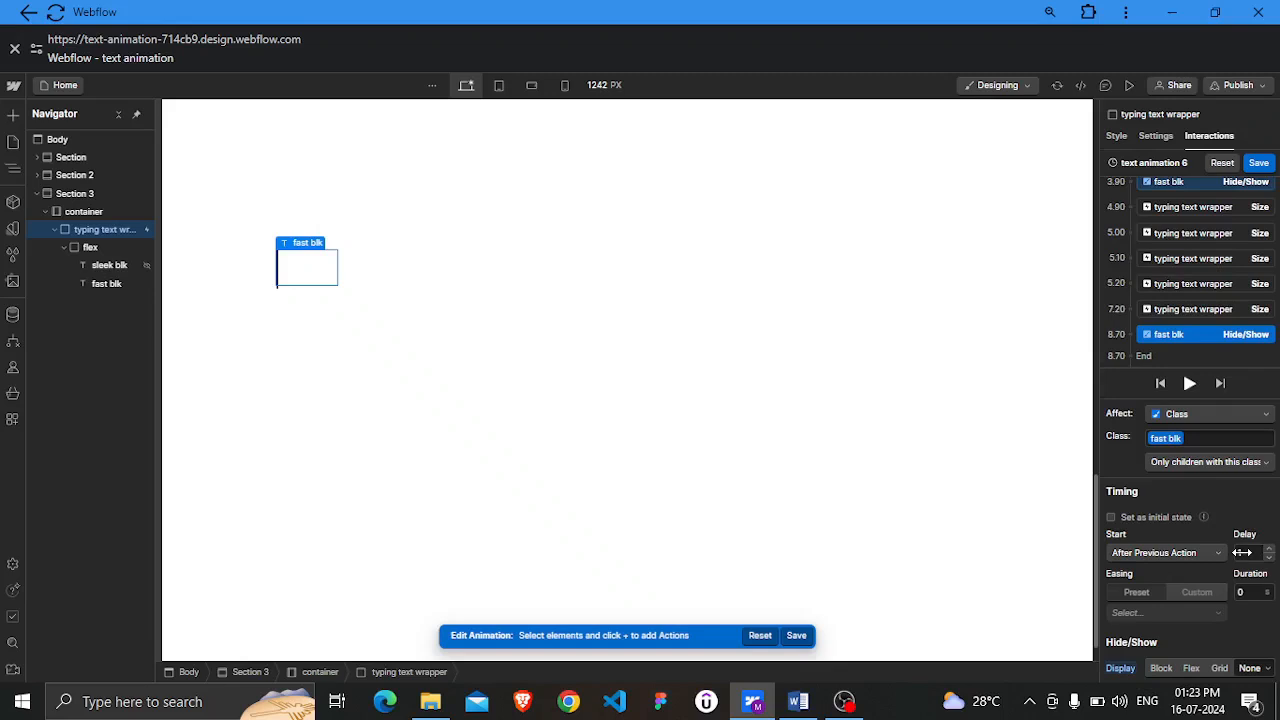
pyautogui.click(1246, 552)
pyautogui.click(1240, 634)
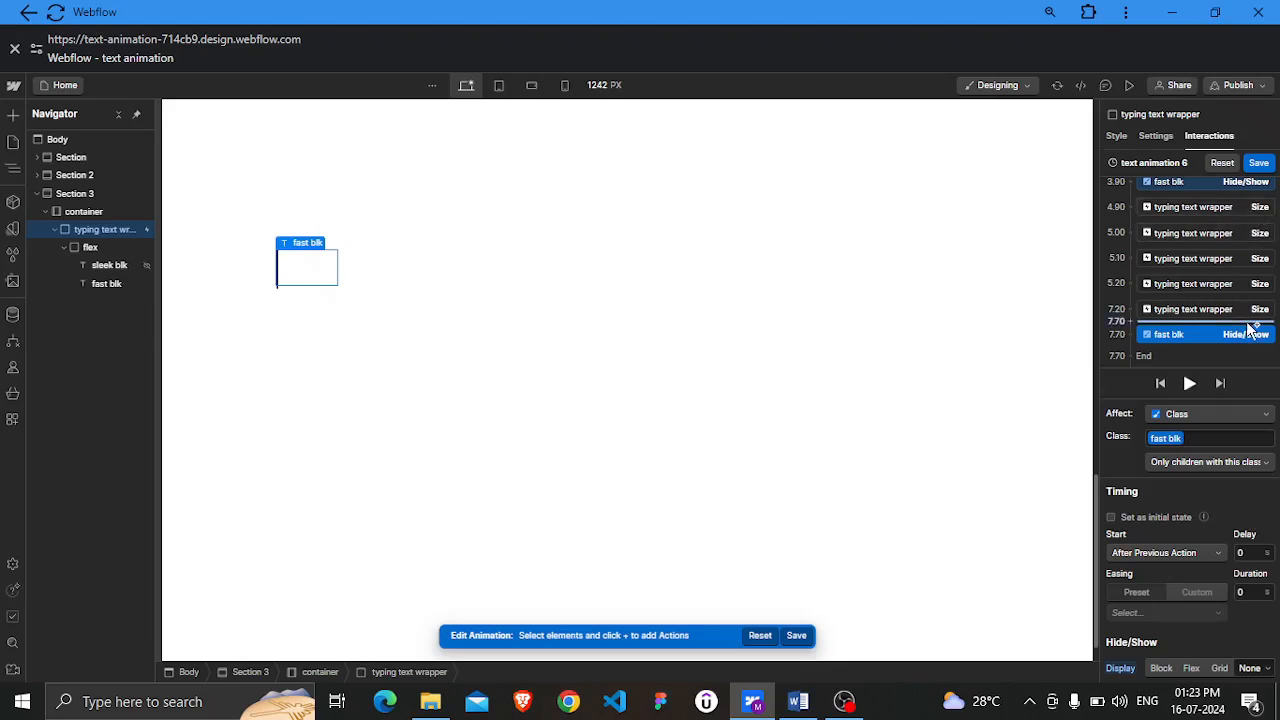
# Save text animation 6 and run its preview from the scroll trigger
pyautogui.scroll(5, 1250, 325)
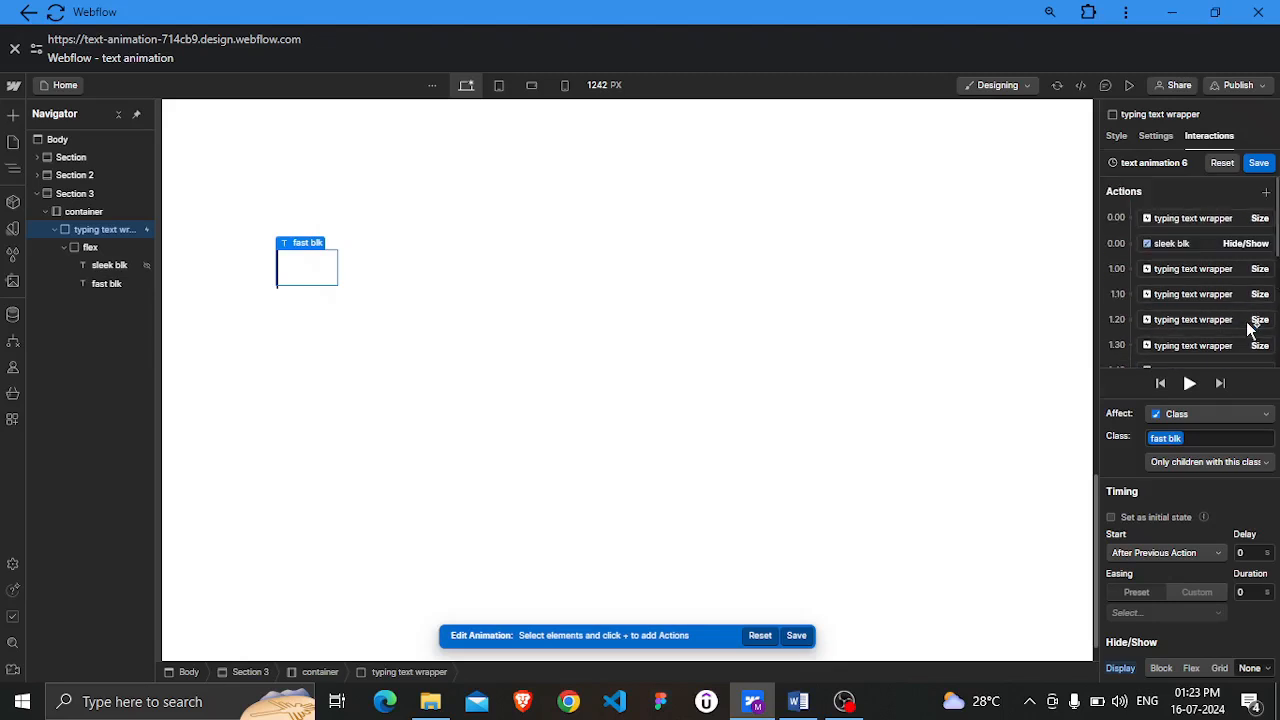
pyautogui.click(1258, 164)
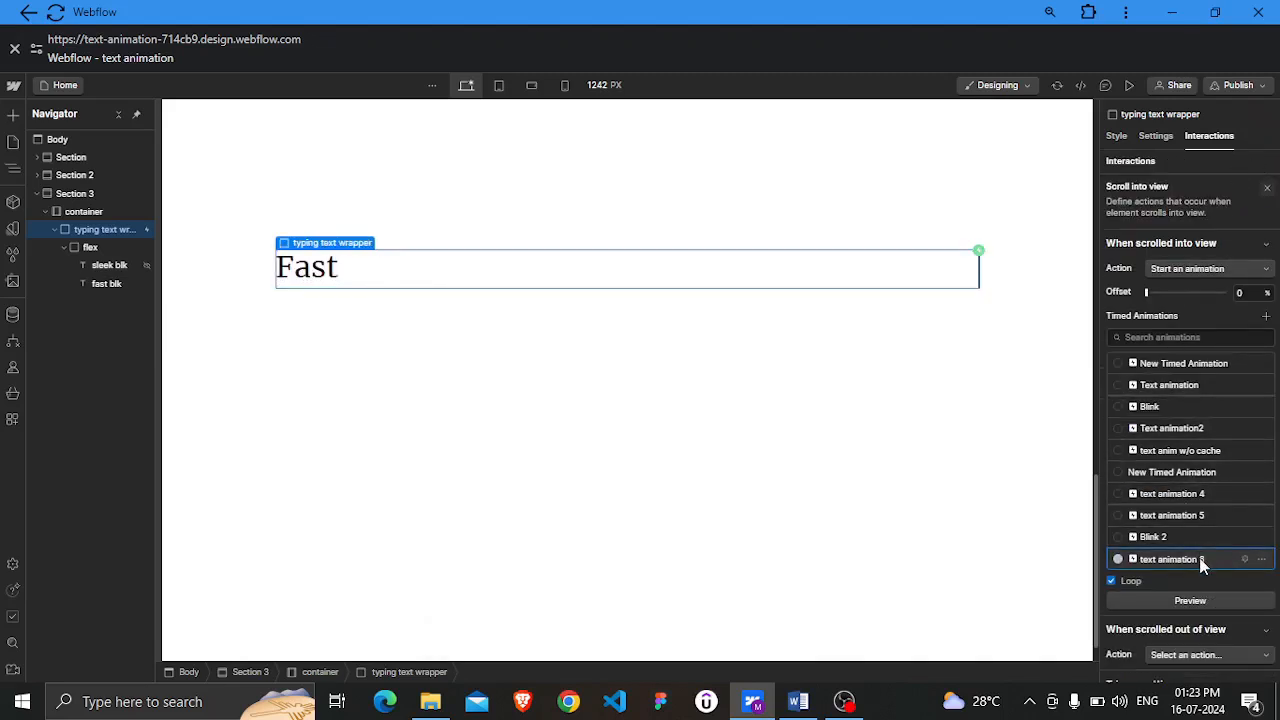
pyautogui.scroll(-1, 1203, 526)
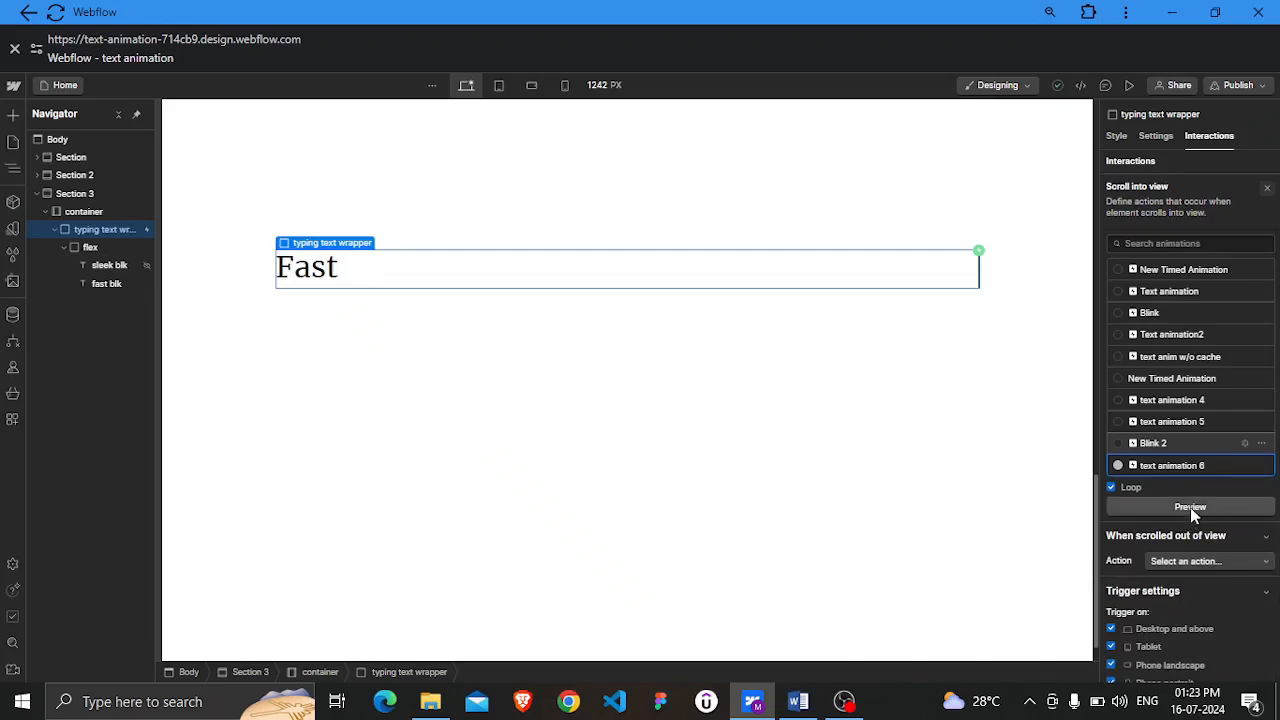
pyautogui.click(1190, 507)
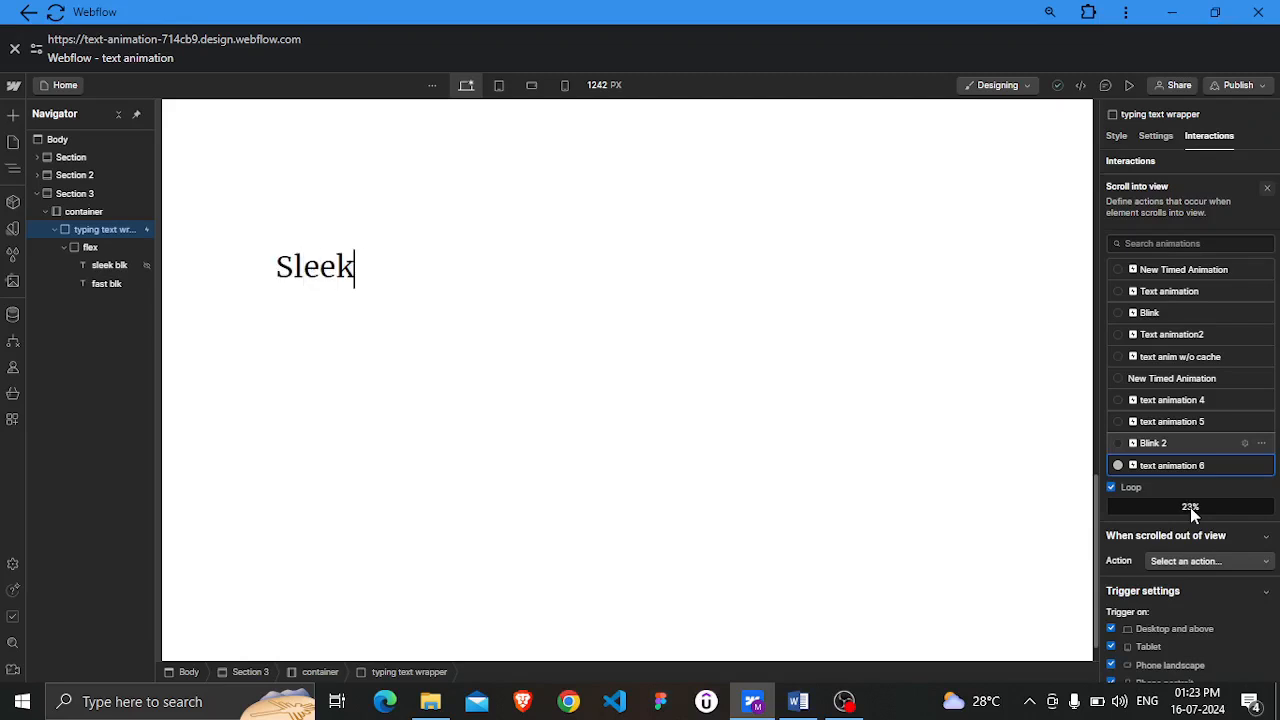
pyautogui.click(1190, 507)
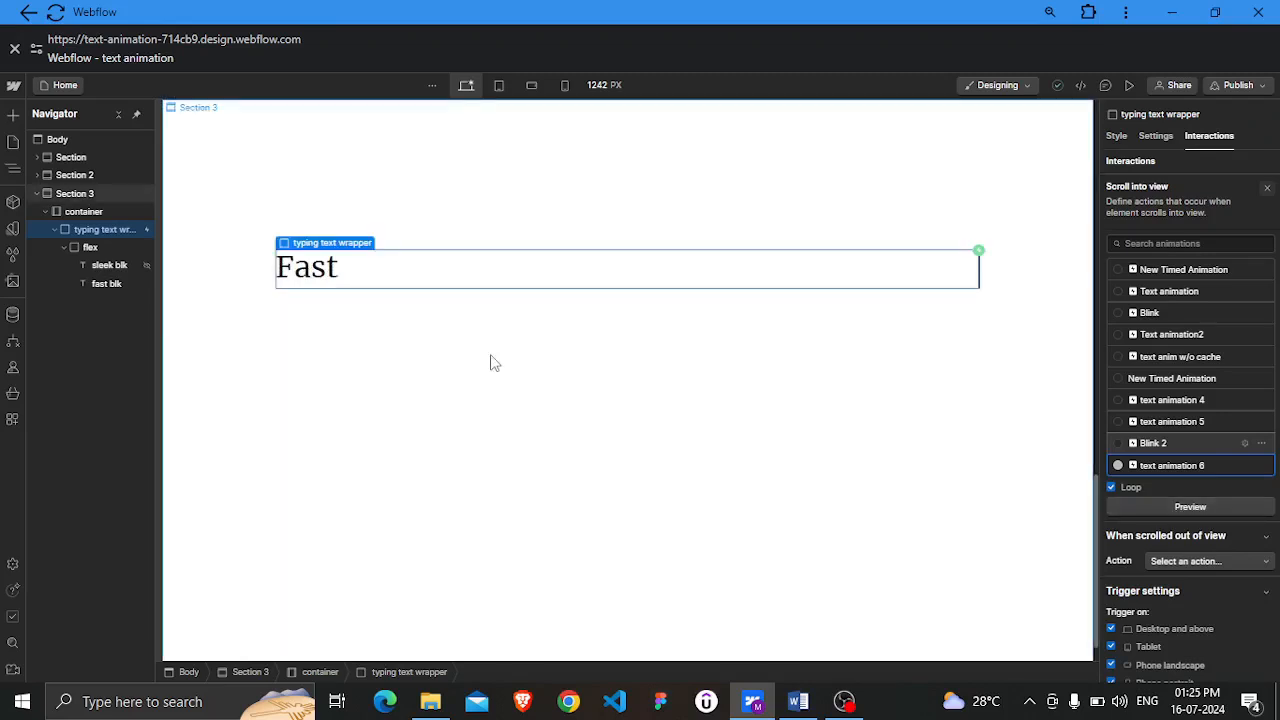
# Watch the typing animation in page preview mode and reselect the typing text wrapper
pyautogui.click(451, 346)
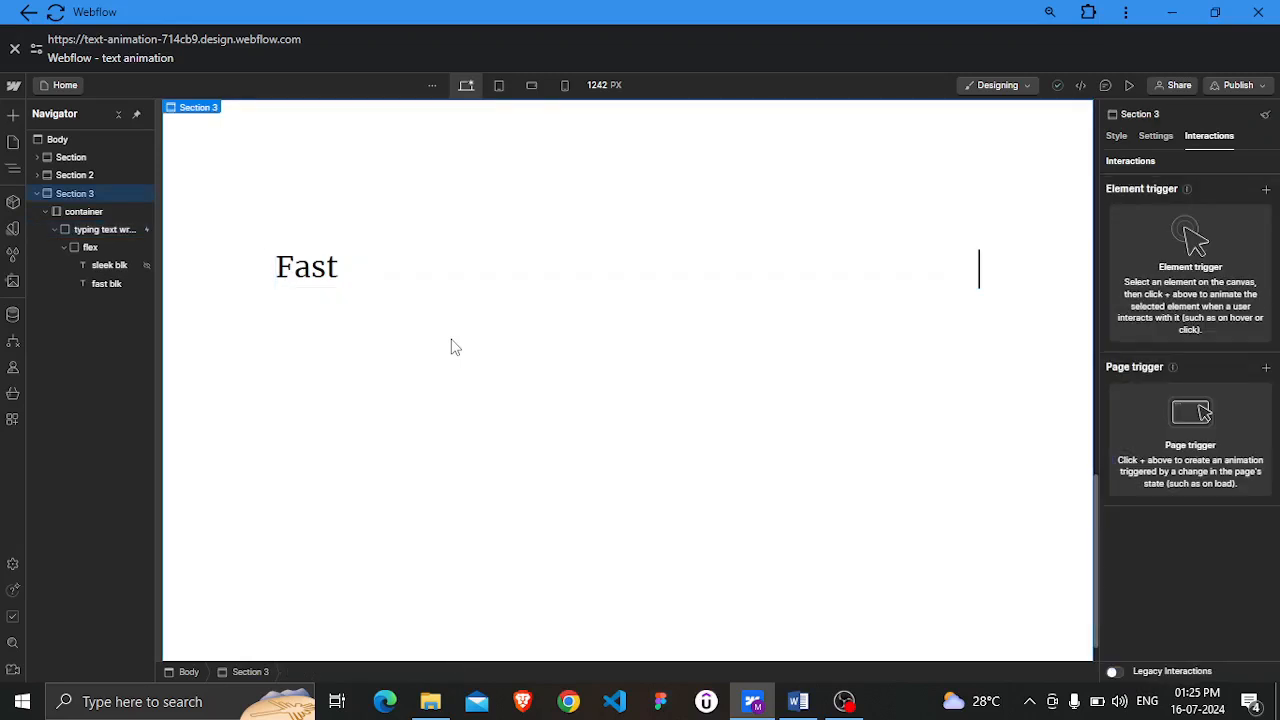
pyautogui.click(1130, 87)
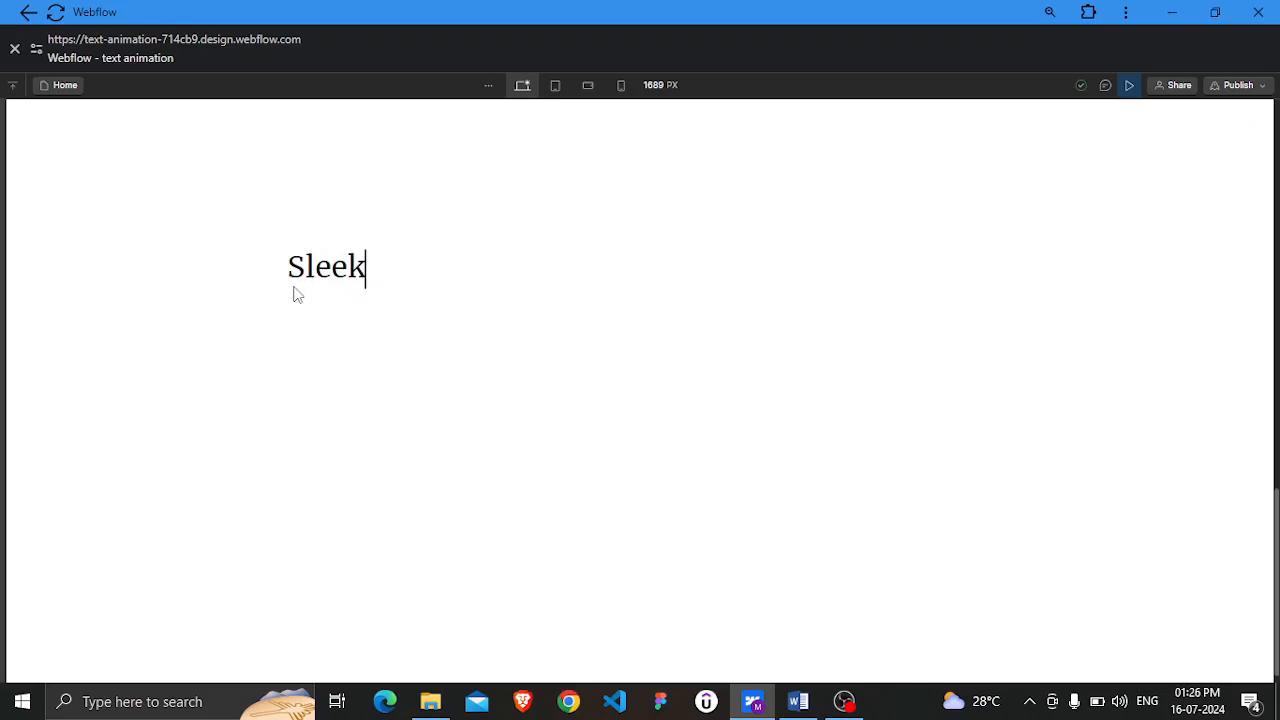
pyautogui.click(1130, 86)
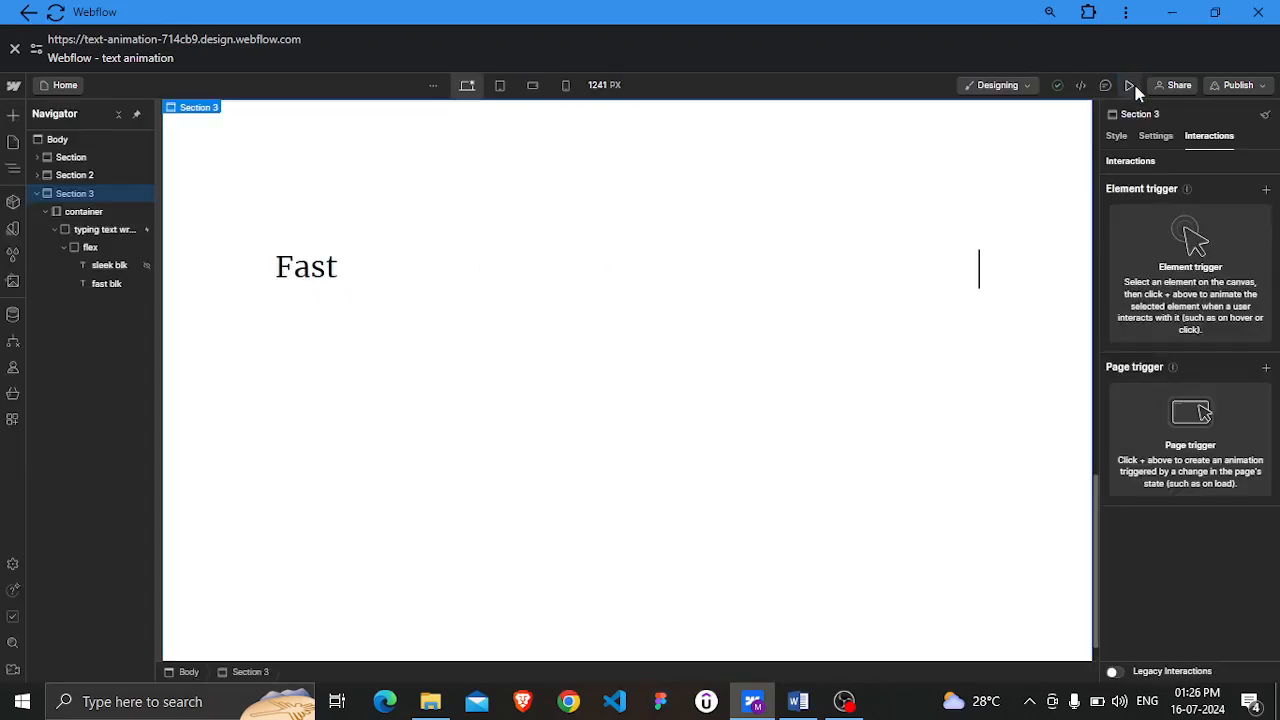
pyautogui.click(86, 231)
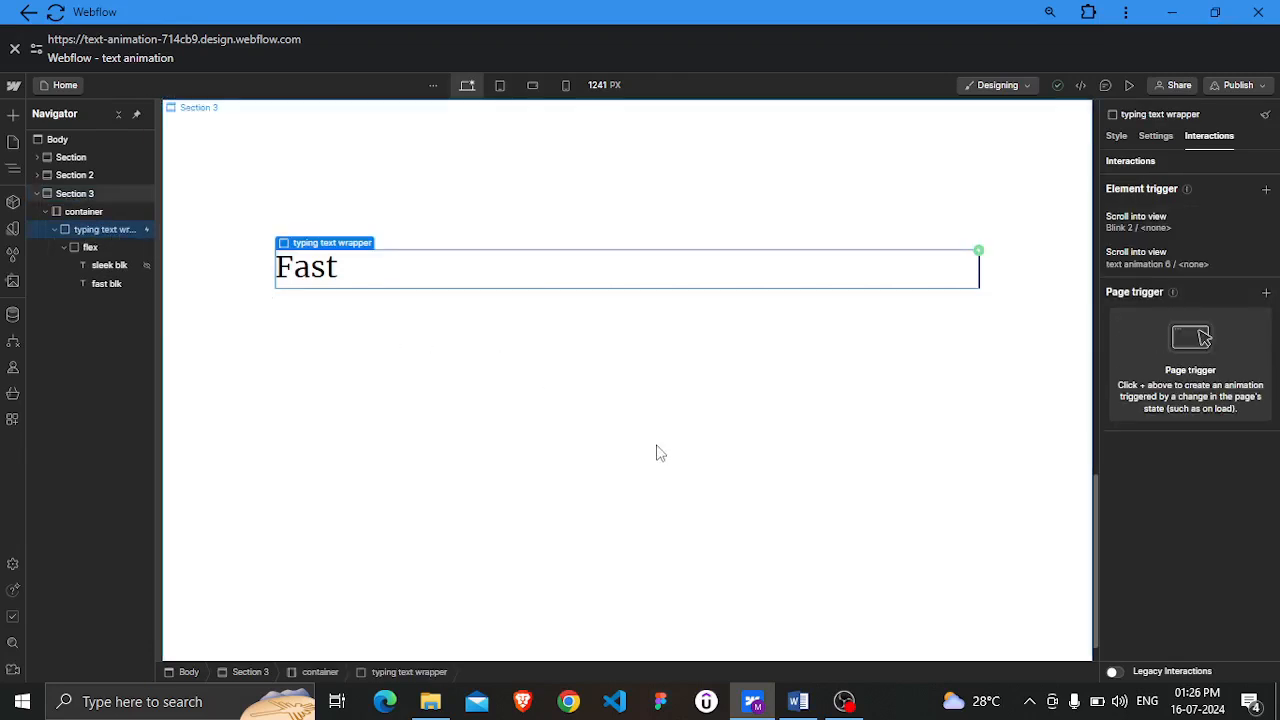